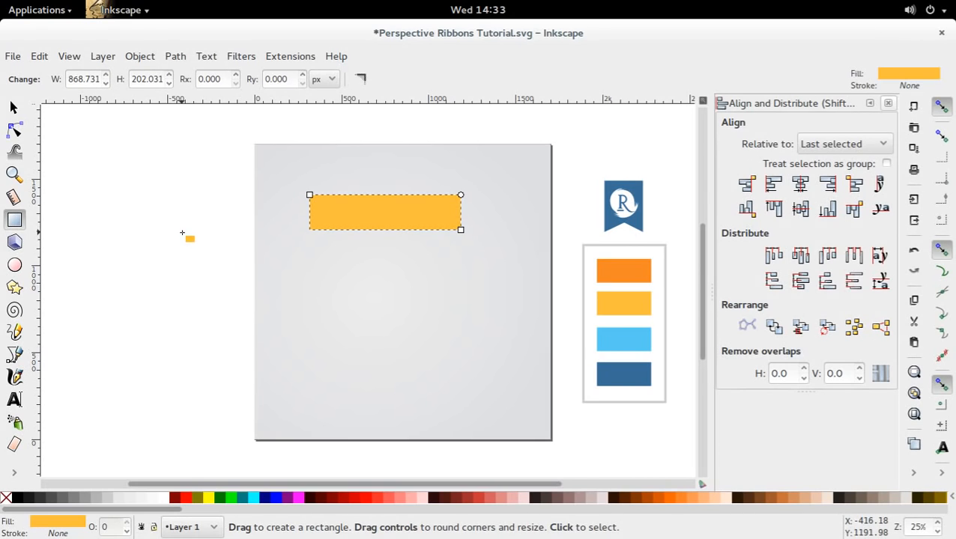
Move the yellow rectangle horizontally across the page to X about 412 px.
key(s)
click(203, 251)
drag(439, 217, 455, 222)
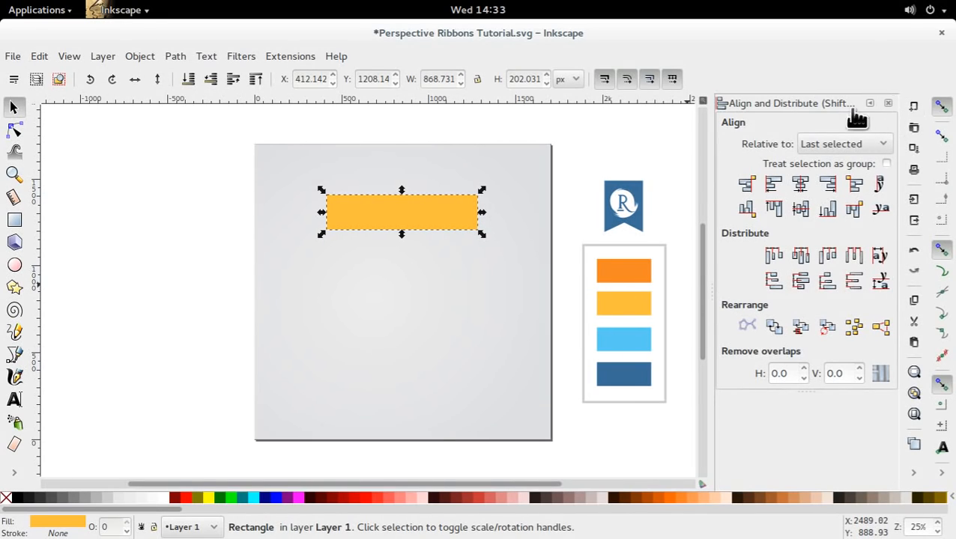
Close the Align and Distribute dialog and reopen it.
click(888, 104)
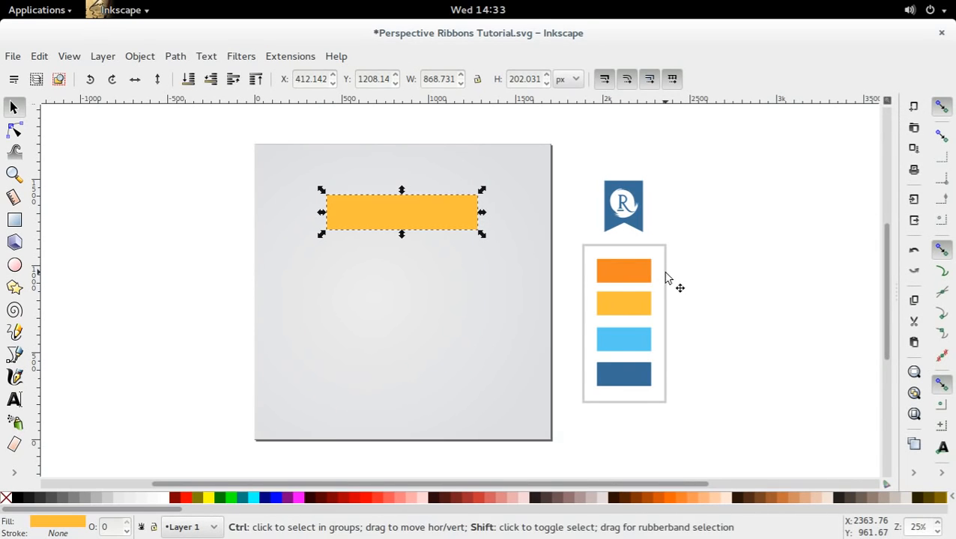
key(ctrl+shift+a)
click(173, 56)
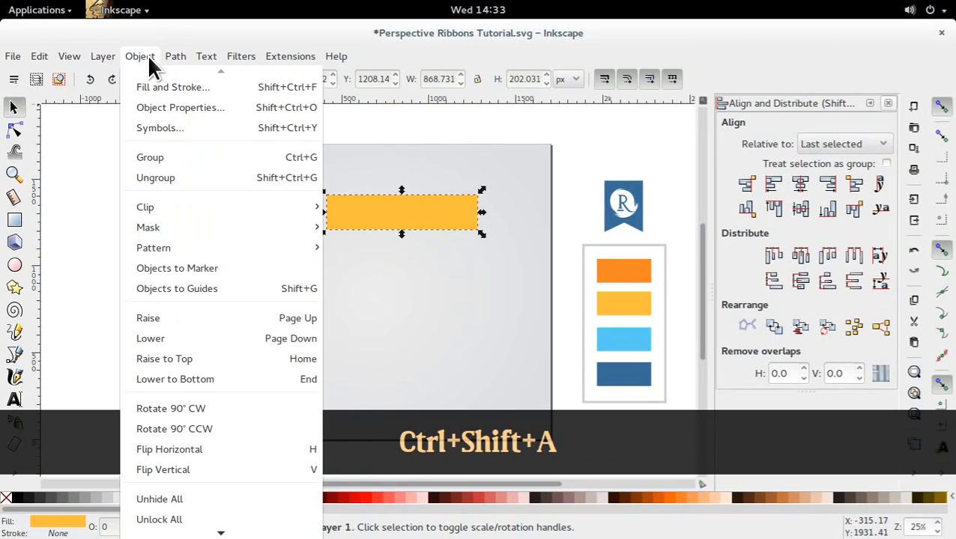
mouse_move(199, 534)
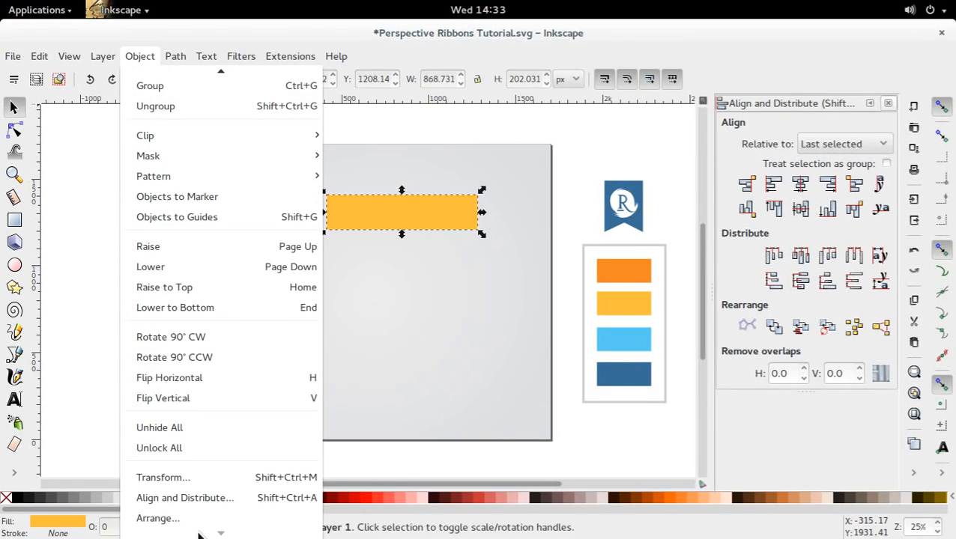
click(75, 337)
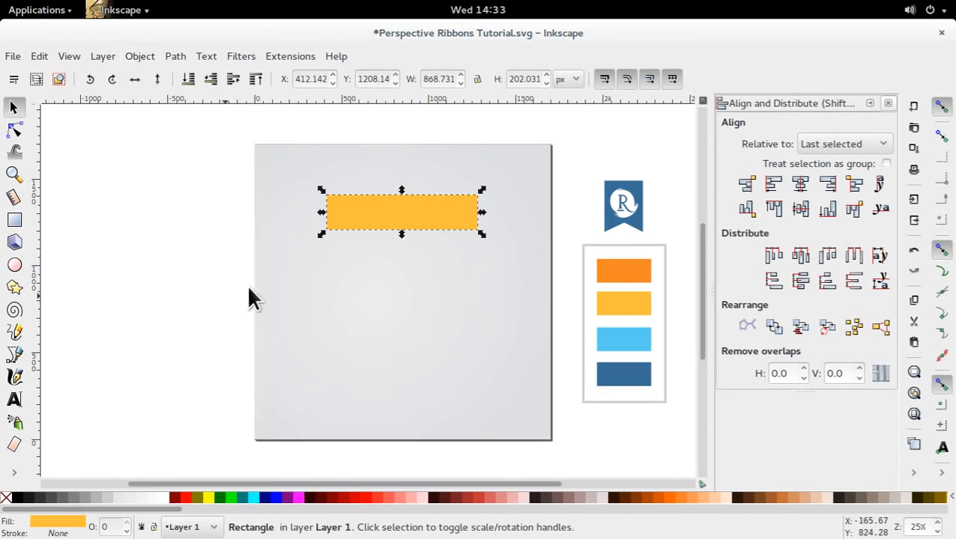
Reduce the yellow rectangle's height to about 182 px from its bottom edge.
drag(402, 233, 401, 230)
click(225, 236)
click(398, 219)
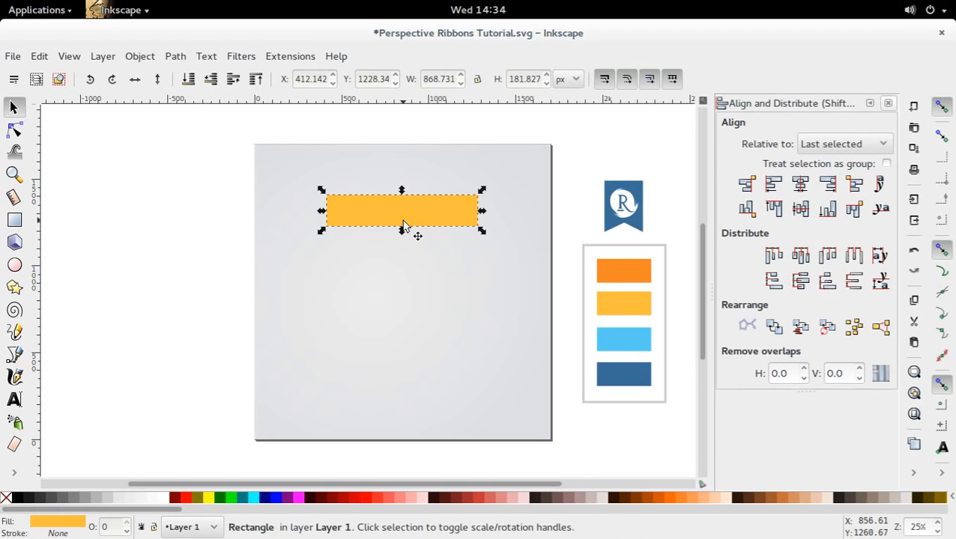
Duplicate the yellow rectangle, place the copy just below the original, and fill it with the palette's orange.
key(ctrl+d)
drag(406, 212, 402, 250)
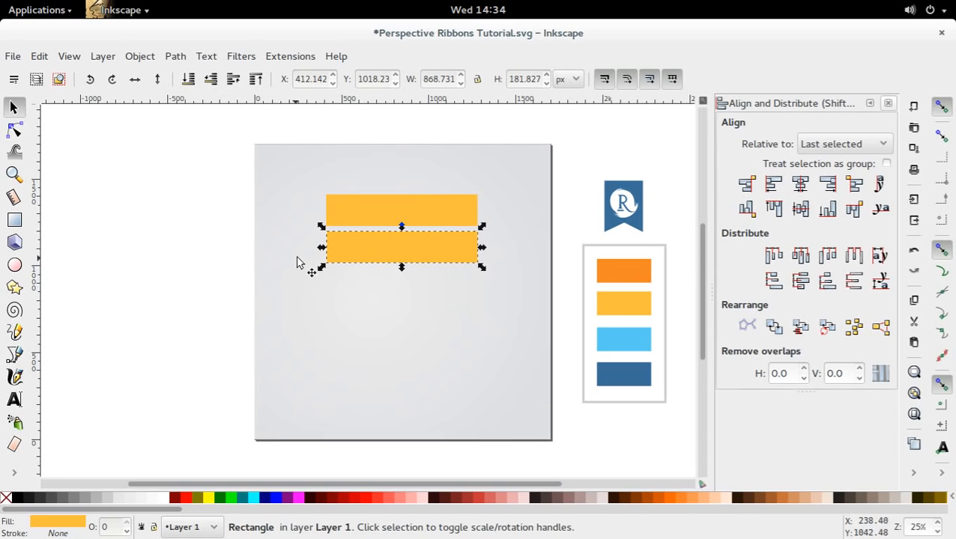
key(d)
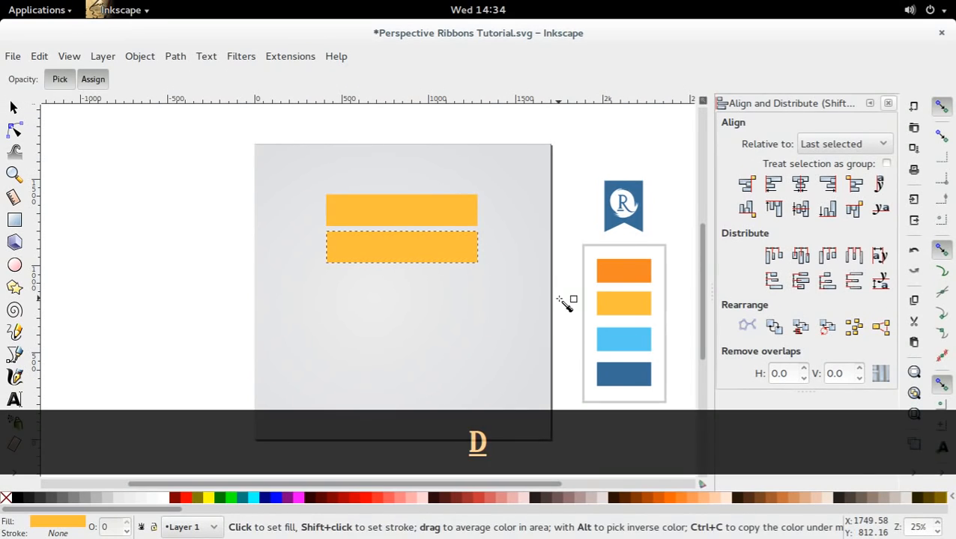
click(606, 272)
key(s)
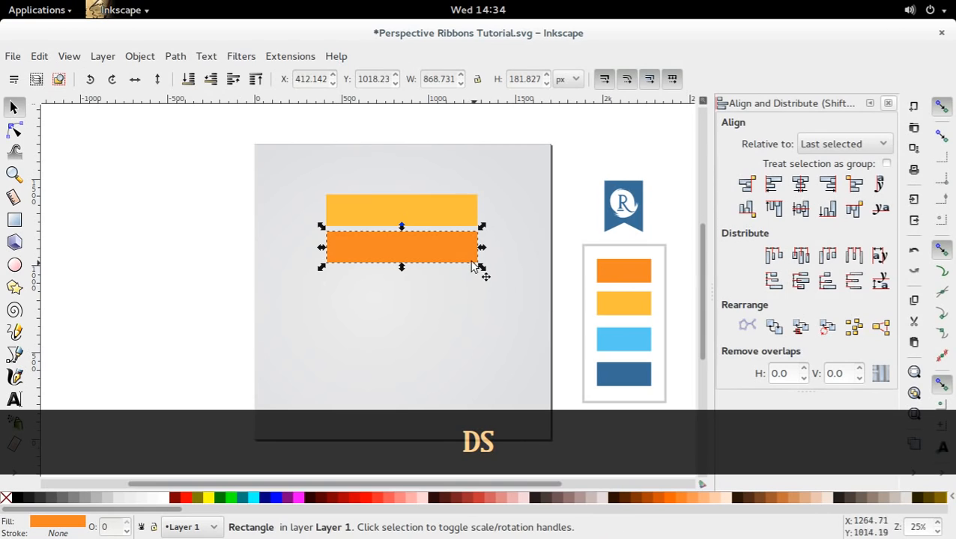
key(d)
key(s)
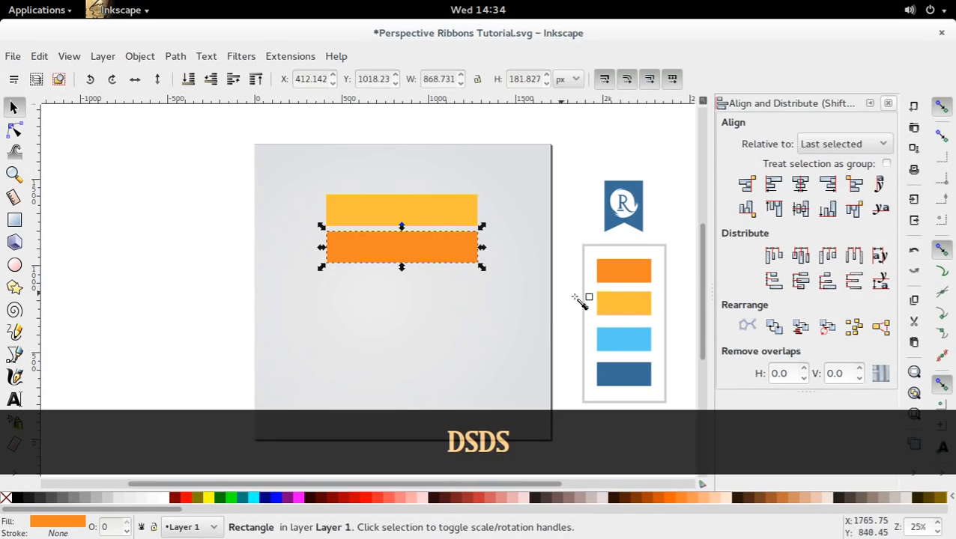
Swap the fills, sampling the palette's yellow for the lower rectangle and its orange for the upper one.
key(d)
click(604, 307)
key(s)
click(449, 217)
key(d)
click(625, 274)
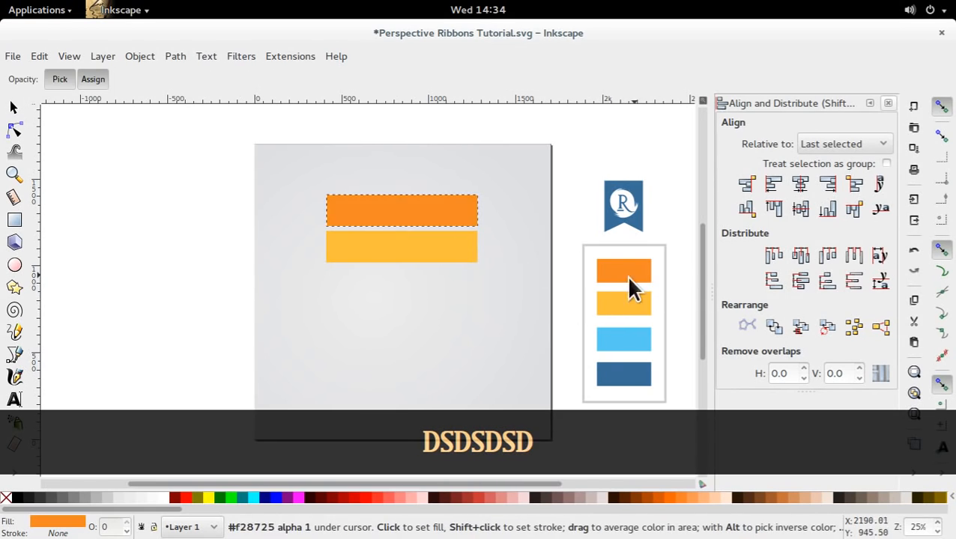
key(s)
Align the yellow rectangle's top edge to the bottom edge of the orange rectangle.
click(427, 256)
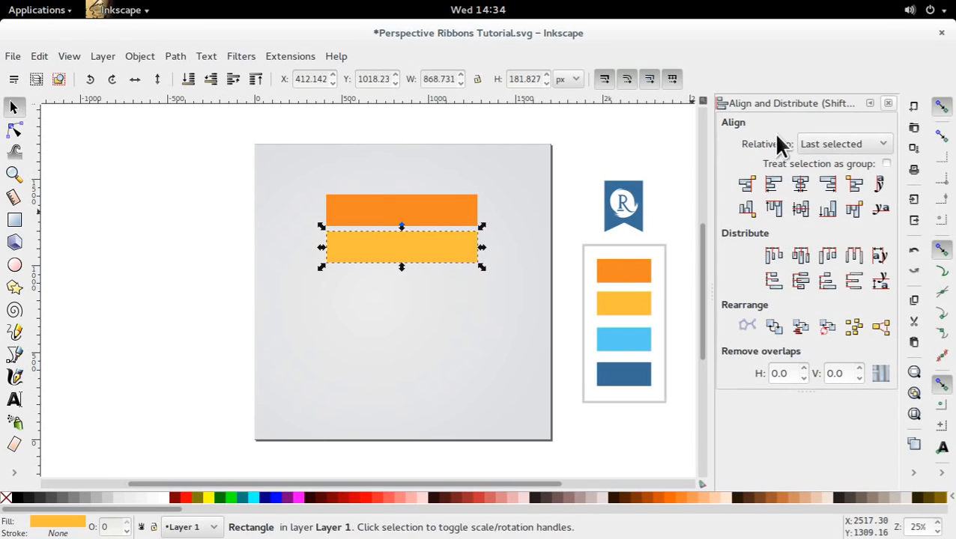
shift+click(417, 209)
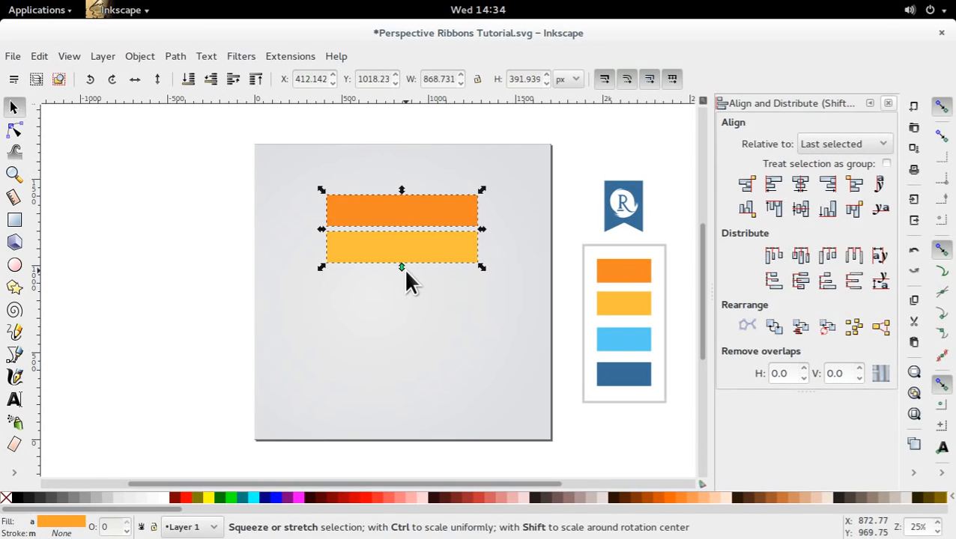
click(852, 210)
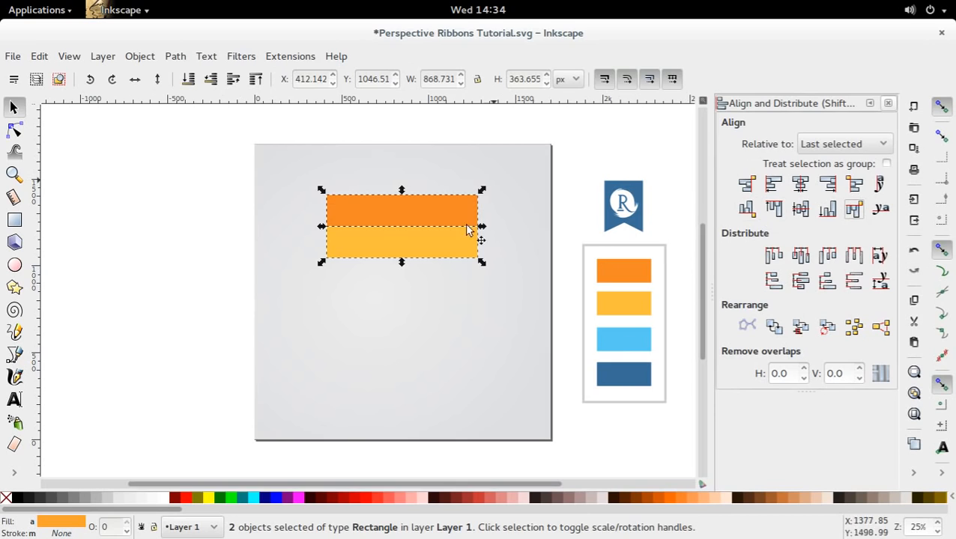
click(587, 191)
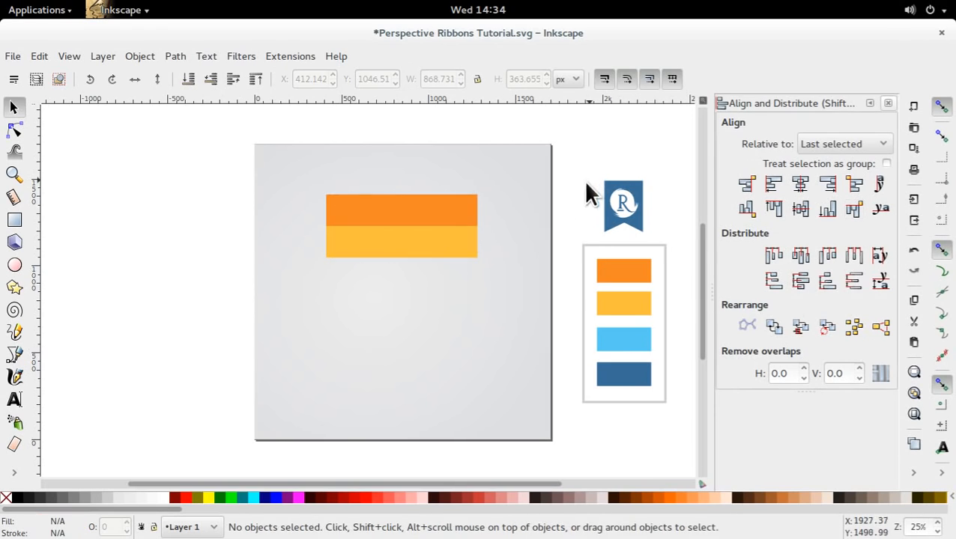
Move the orange and yellow stripes together slightly higher on the page.
shift+click(413, 244)
shift+click(417, 218)
drag(417, 220, 434, 274)
click(627, 138)
Duplicate the yellow stripe, place the copy just below it, and fill it with the palette's light blue.
click(446, 232)
key(ctrl+d)
key(d)
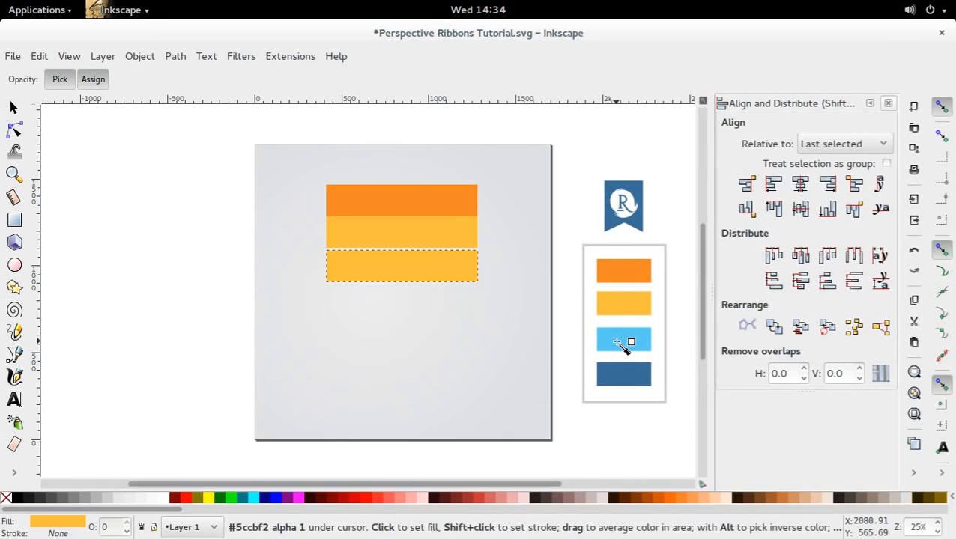
click(627, 341)
key(s)
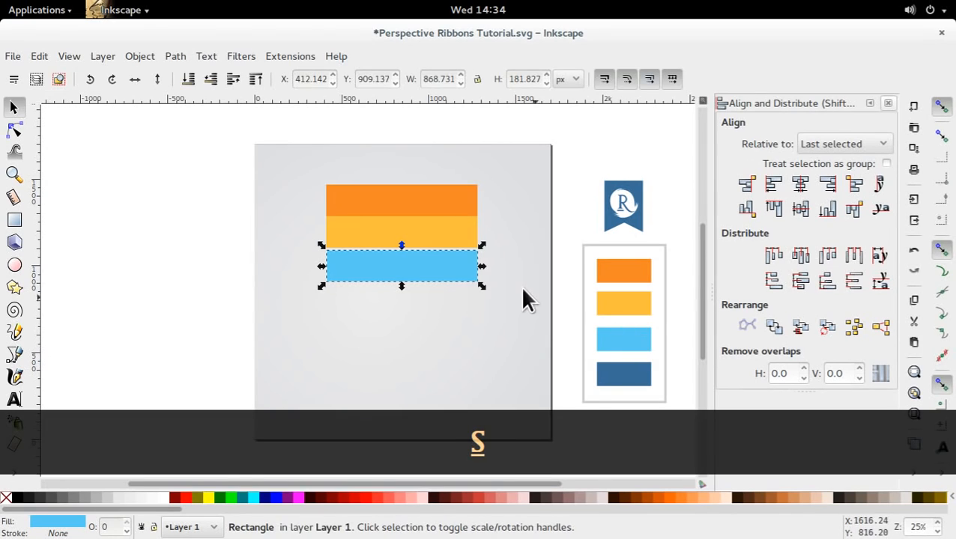
Align the light blue stripe's top edge to the bottom edge of the yellow stripe.
shift+click(454, 230)
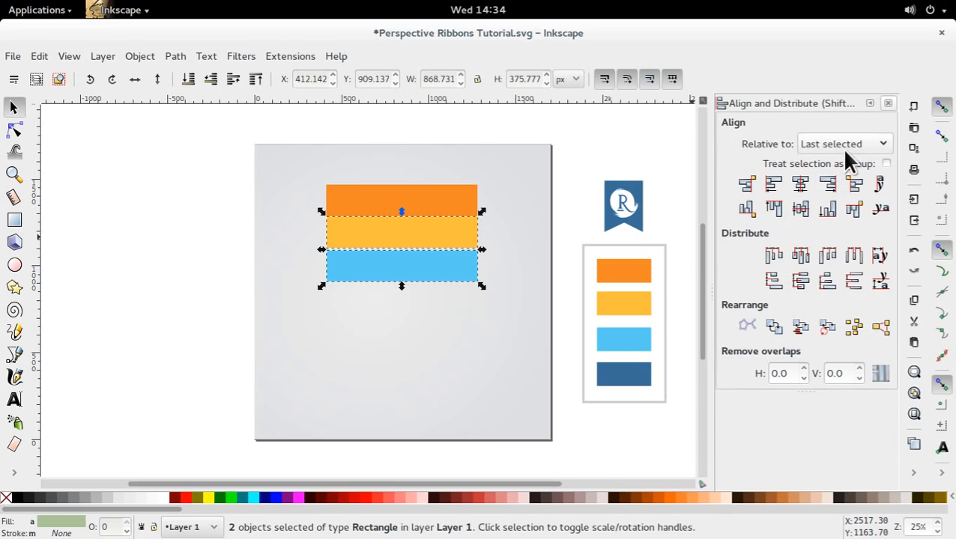
click(854, 209)
click(489, 241)
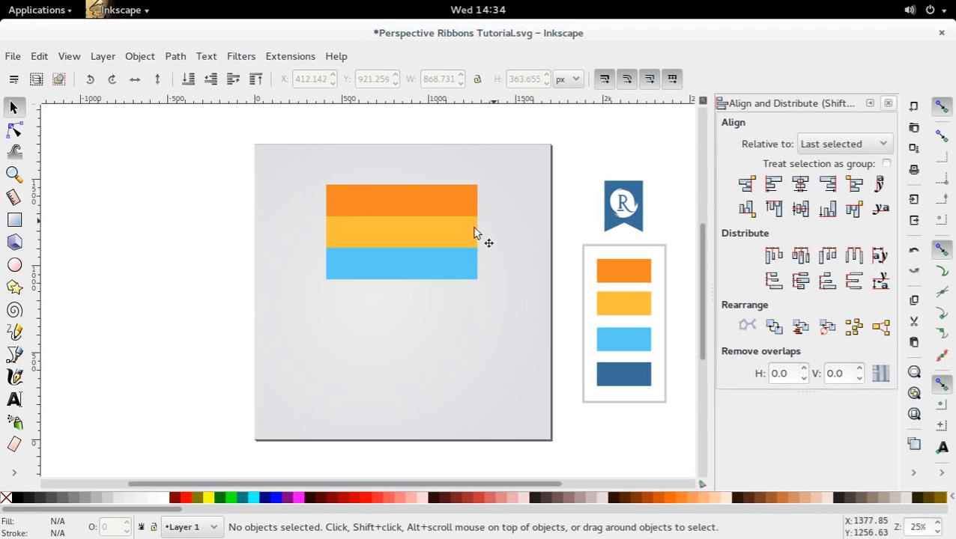
Duplicate the light blue stripe, place the copy just below it, and fill it with the palette's dark blue.
click(459, 239)
click(438, 263)
key(ctrl+d)
drag(433, 271, 425, 312)
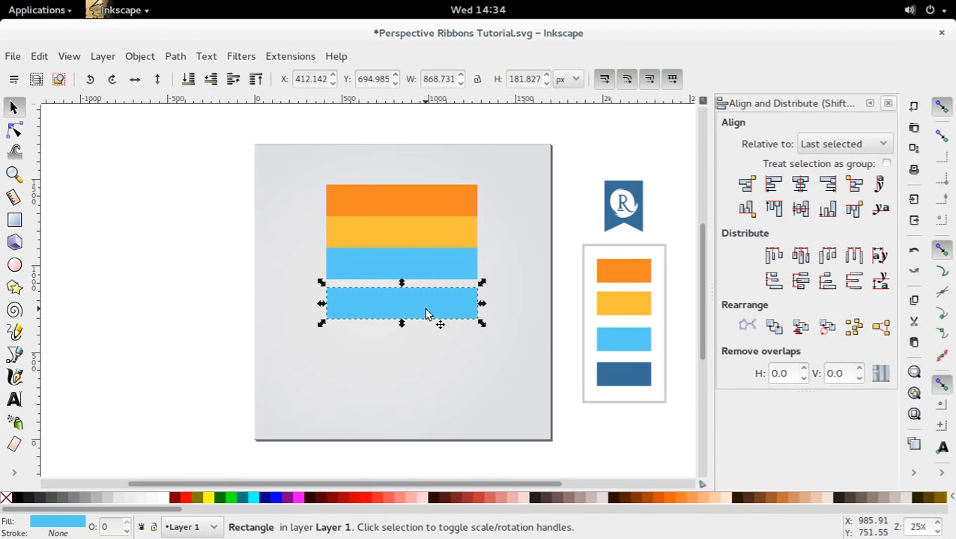
key(d)
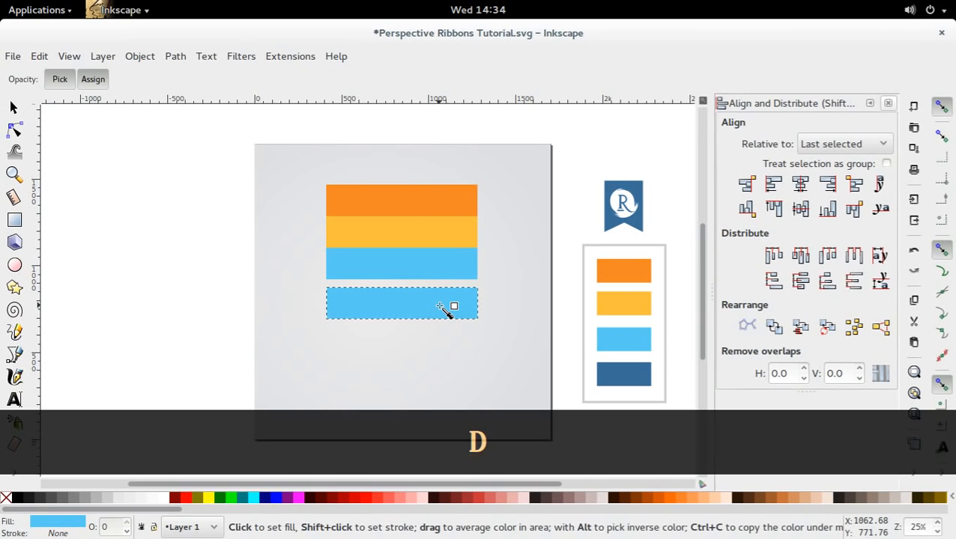
click(627, 375)
key(s)
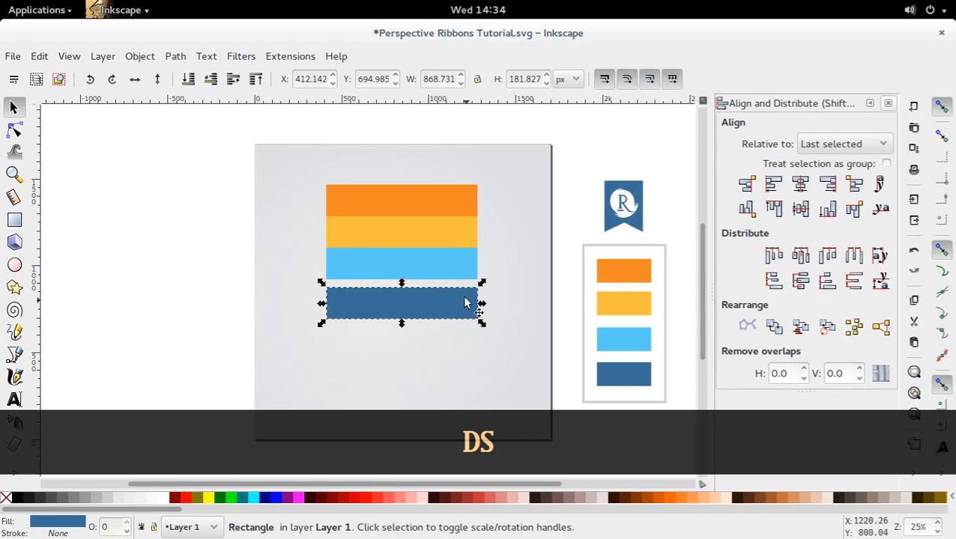
Align the dark blue stripe's top edge to the bottom edge of the light blue stripe.
shift+click(452, 257)
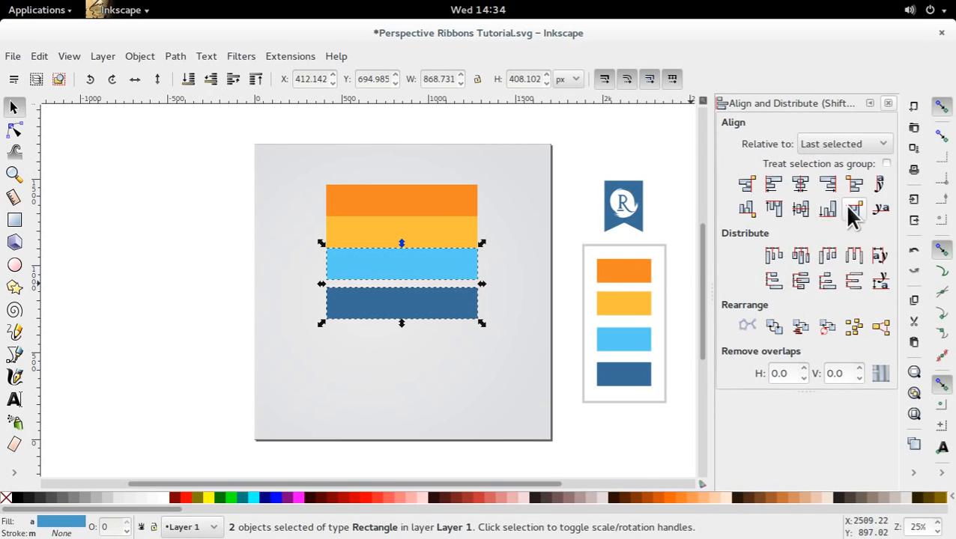
click(851, 213)
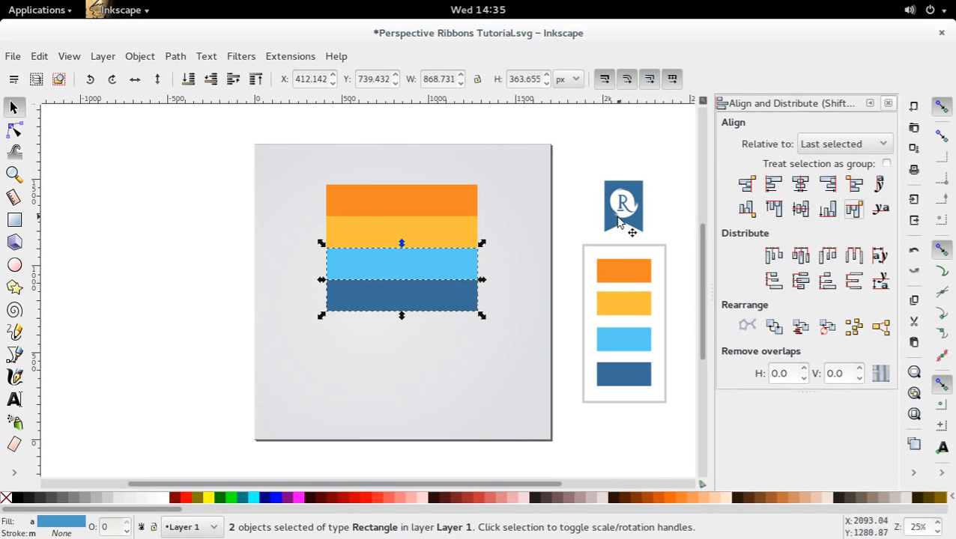
click(564, 157)
Scale all four stripes down together to about 780 px wide and move them to about X 659, Y 575 px.
drag(114, 169, 489, 320)
mouse_move(445, 259)
mouse_down()
mouse_move(442, 283)
mouse_move(443, 274)
mouse_up()
drag(494, 349, 488, 327)
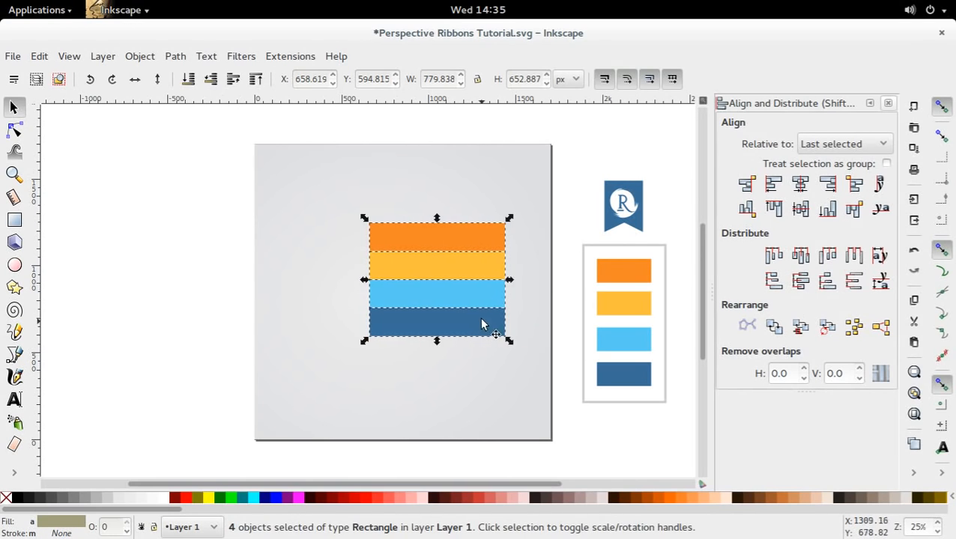
click(248, 248)
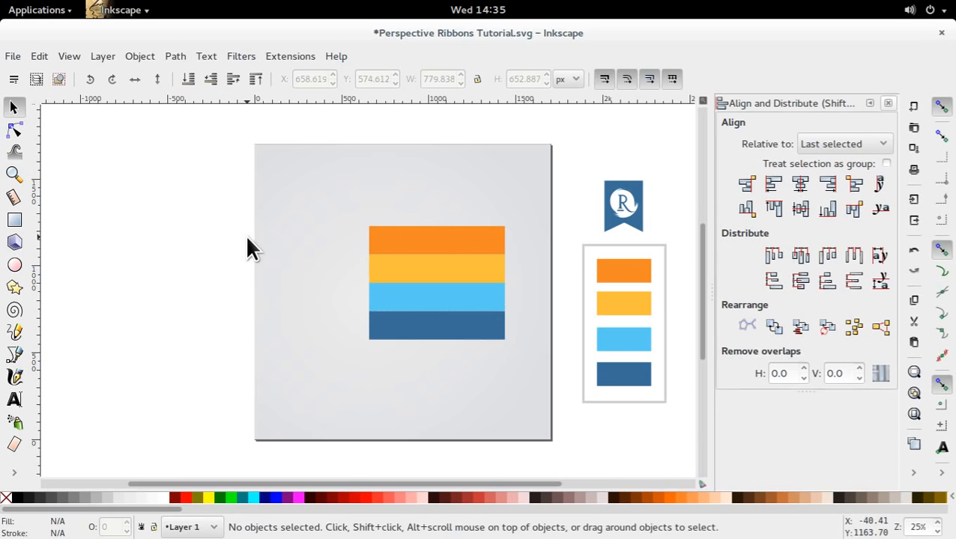
Duplicate all four horizontal stripes and rotate the copies 90° counterclockwise.
click(457, 298)
shift+click(460, 323)
shift+click(463, 269)
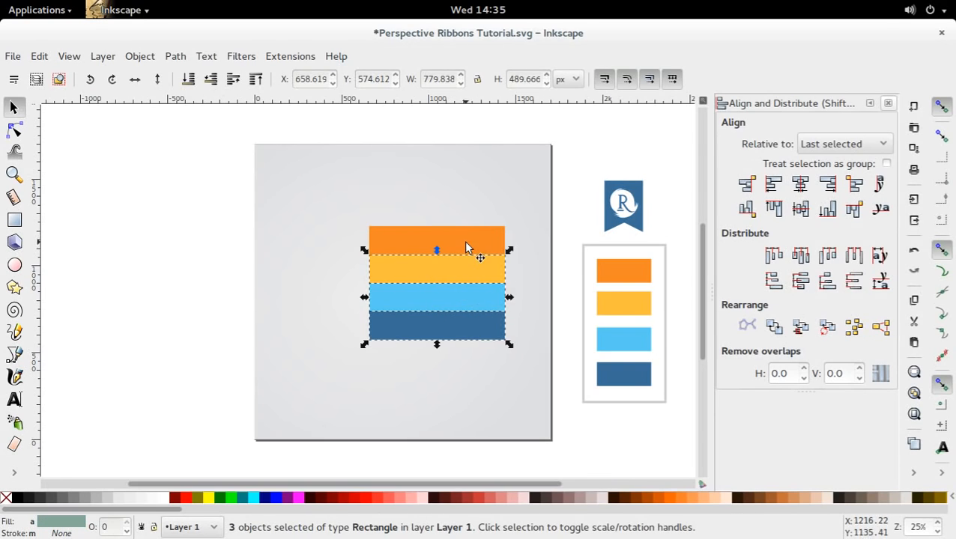
shift+click(466, 247)
key(ctrl+d)
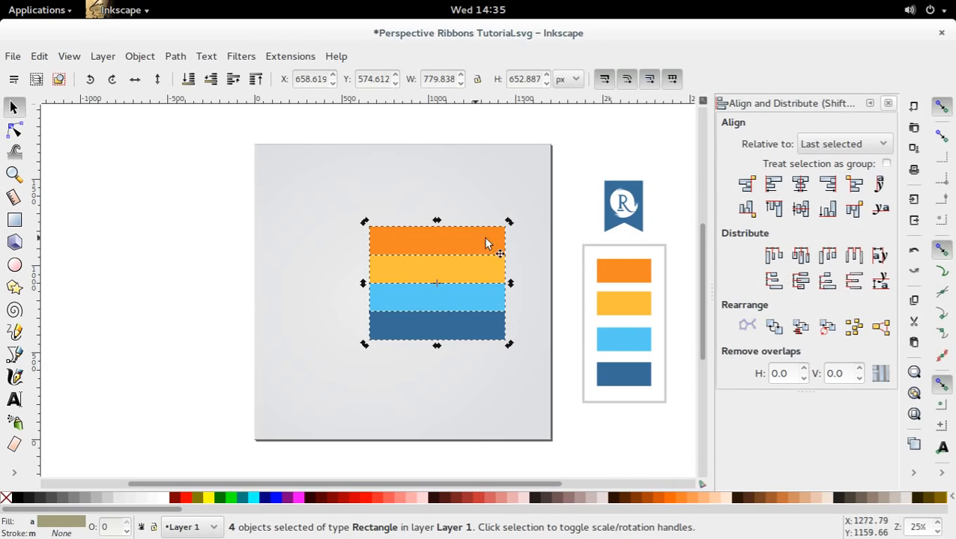
key(ctrl)
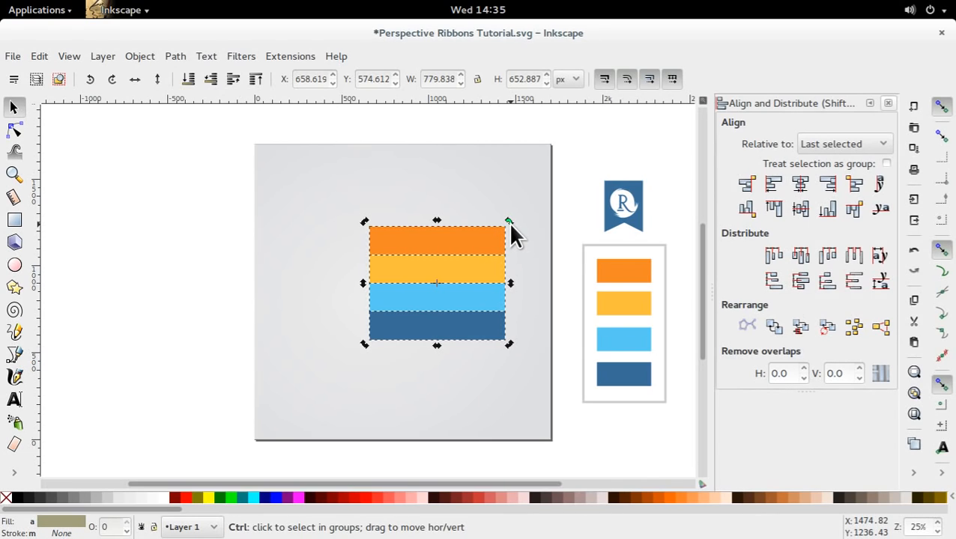
drag(508, 222, 379, 213)
click(418, 256)
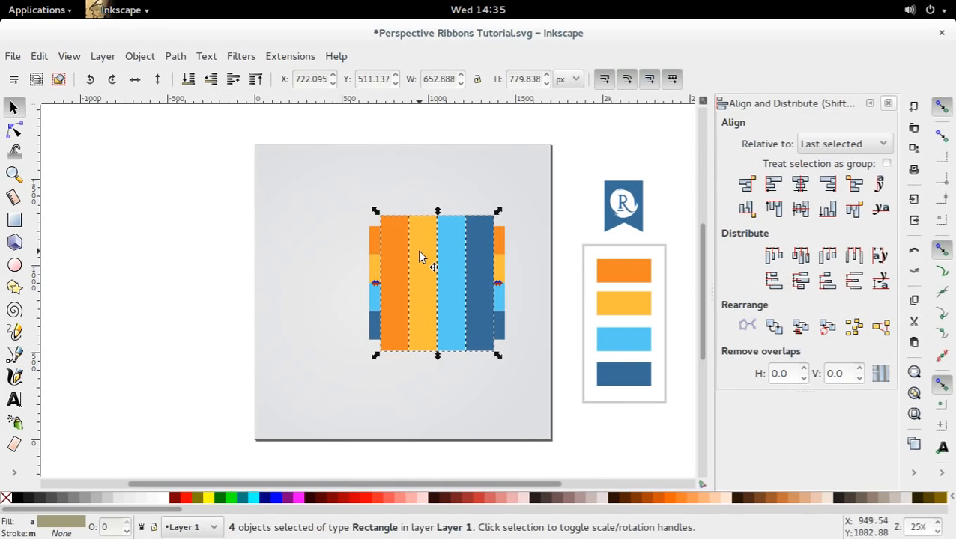
Move the vertical stripes down to the page's bottom edge, near the right ends of the horizontal stripes.
drag(422, 254, 435, 342)
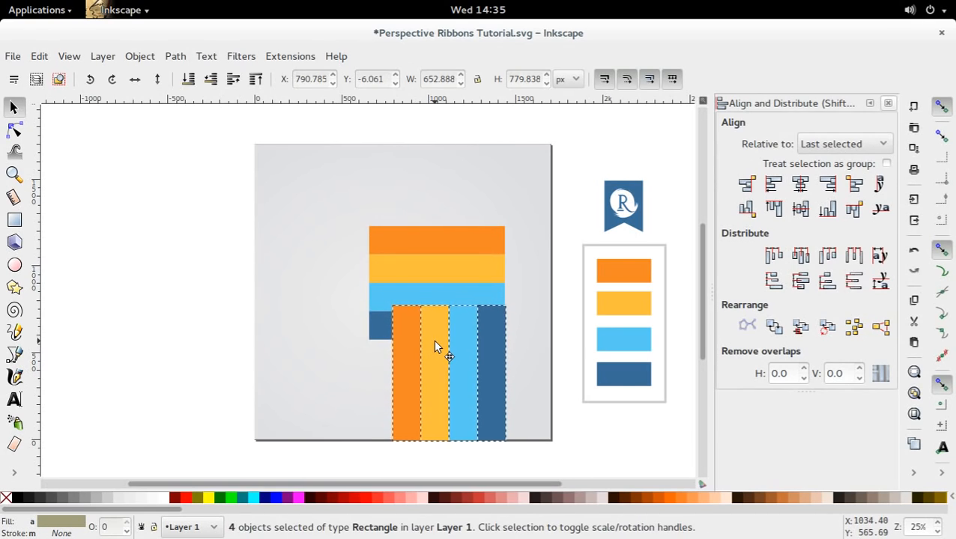
key(Right)
key(Right)
key(Right)
key(Right)
key(Up)
key(Up)
key(Left)
key(Left)
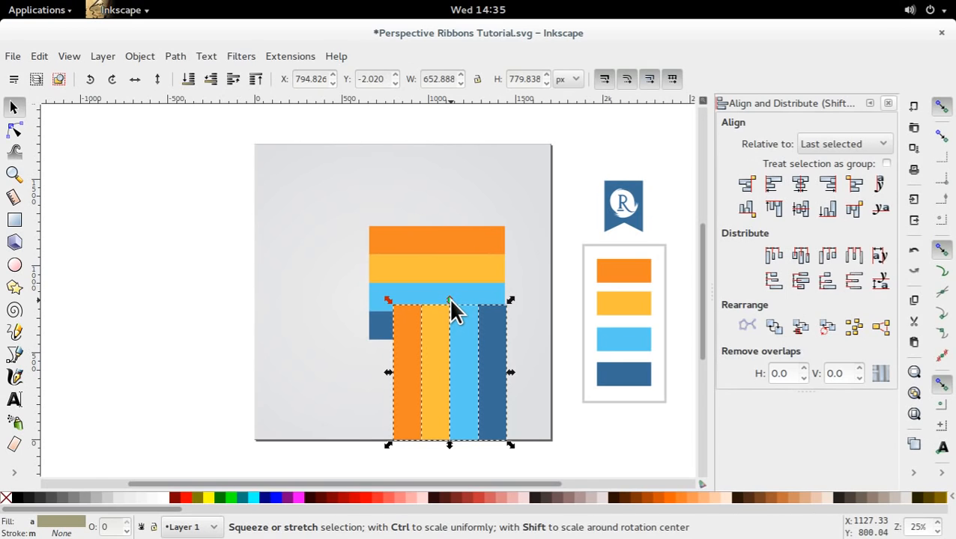
Shorten the vertical stripes from the top to about 578 px, meeting the dark blue stripe, and align them with its right end.
drag(450, 301, 447, 366)
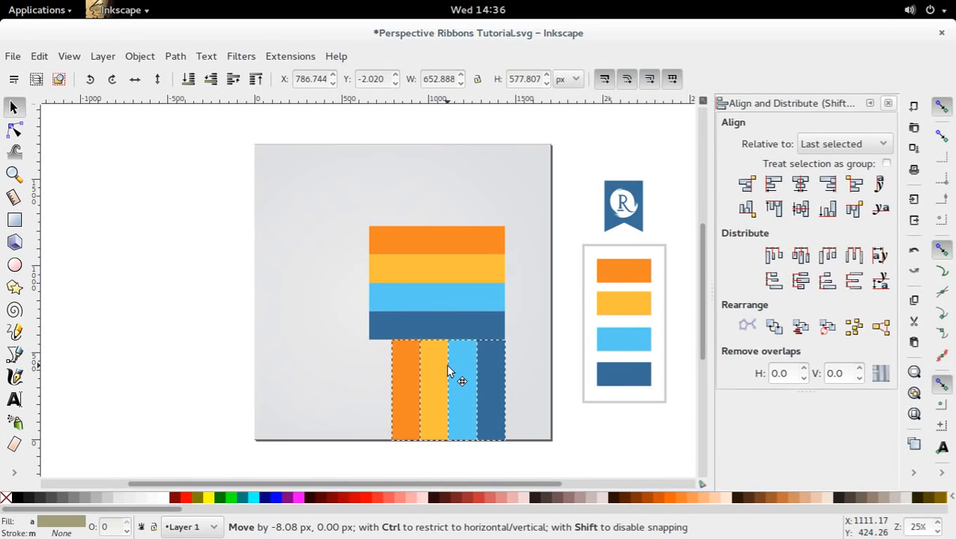
drag(447, 367, 447, 367)
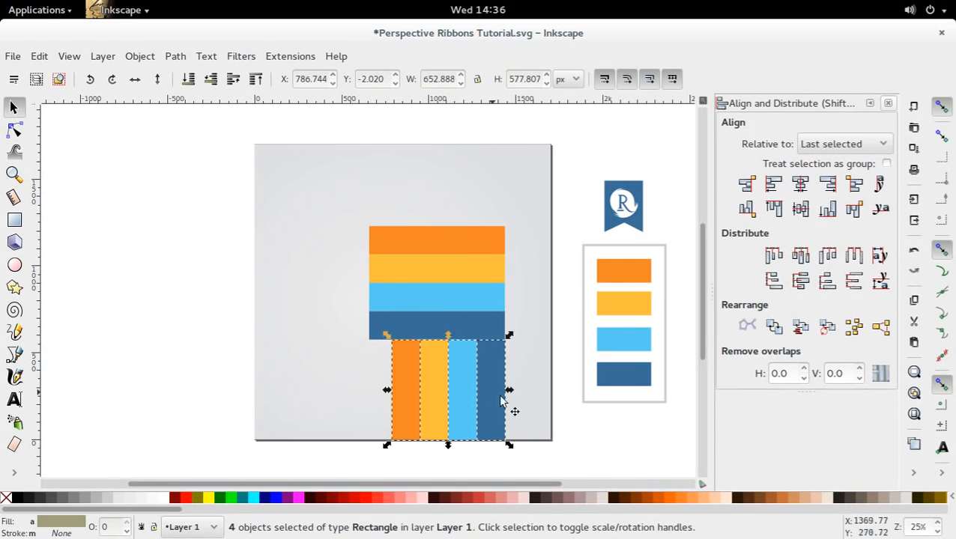
click(598, 424)
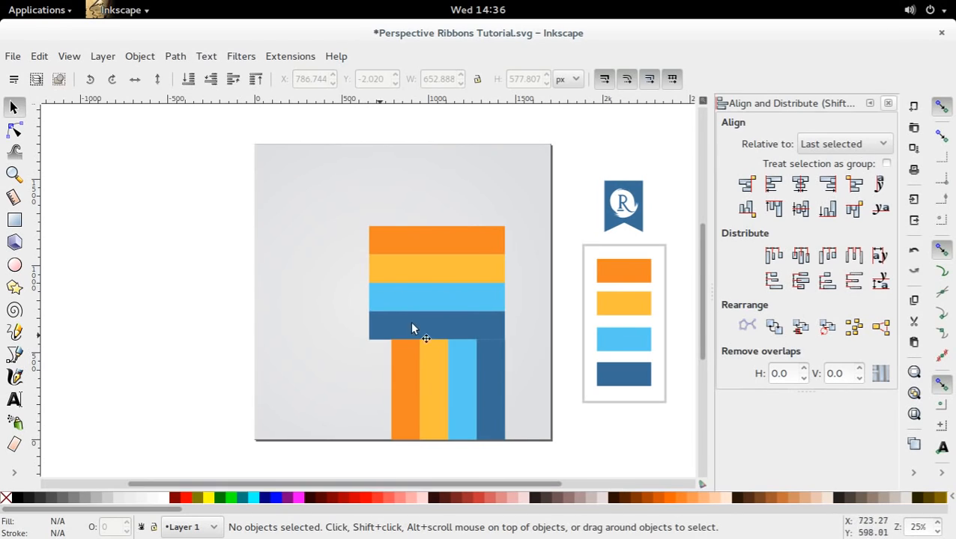
click(488, 364)
click(461, 371)
click(440, 376)
click(398, 366)
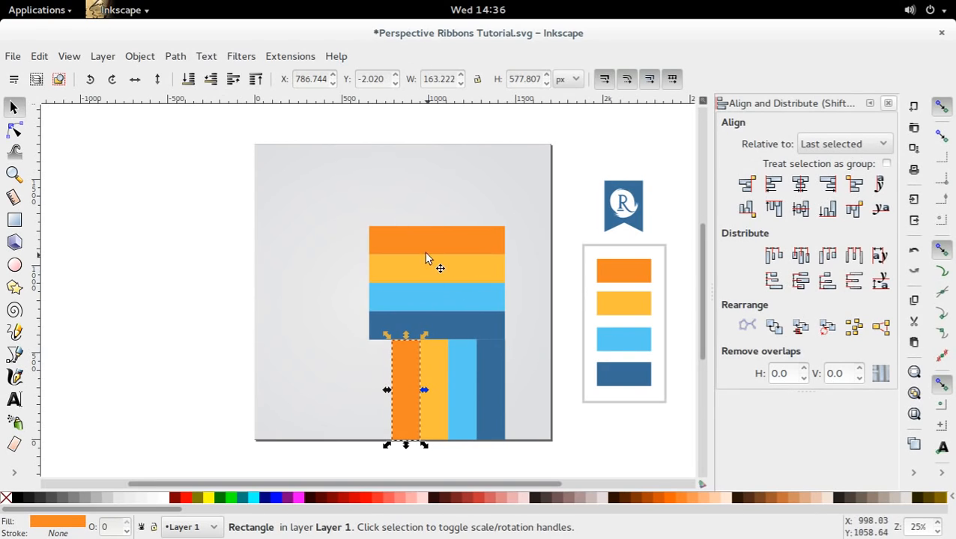
drag(604, 261, 567, 252)
ctrl+scroll(562, 244, down, 1)
mouse_move(557, 216)
mouse_down()
mouse_move(527, 237)
mouse_move(538, 239)
mouse_up()
click(657, 216)
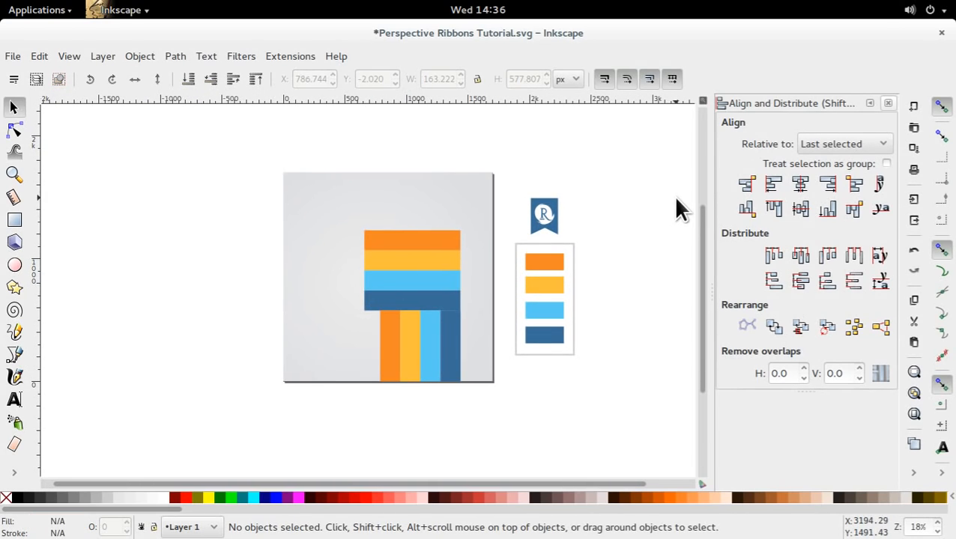
Close the Align and Distribute dialog and place a diagonal guide through the corner where the two dark blue stripes' right ends meet.
click(887, 102)
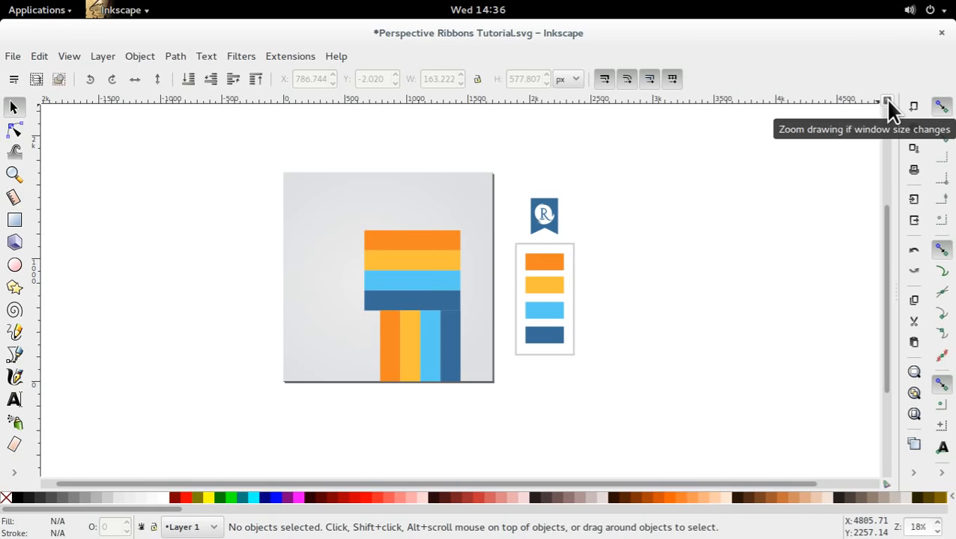
drag(875, 98, 856, 137)
drag(876, 101, 851, 124)
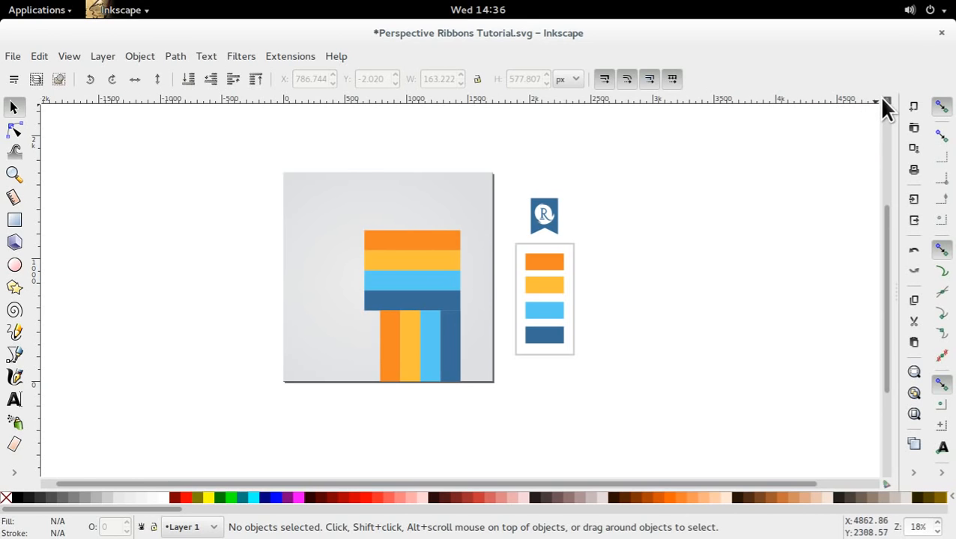
drag(837, 135, 525, 379)
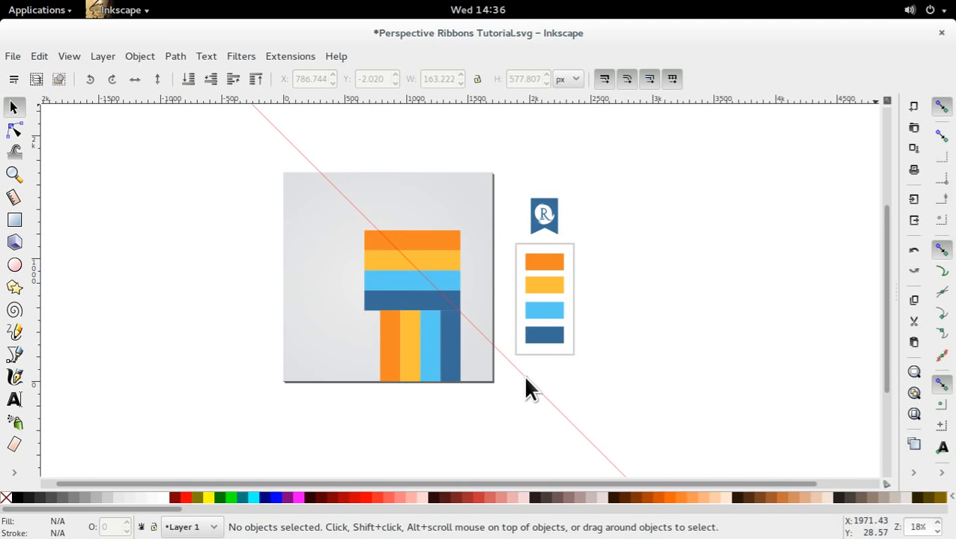
scroll(578, 361, down, 1)
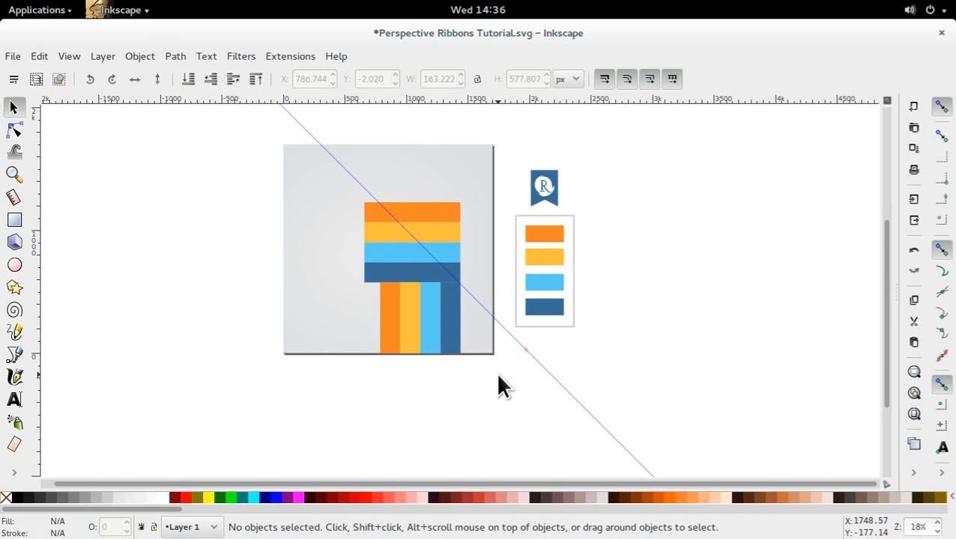
scroll(499, 374, up, 1)
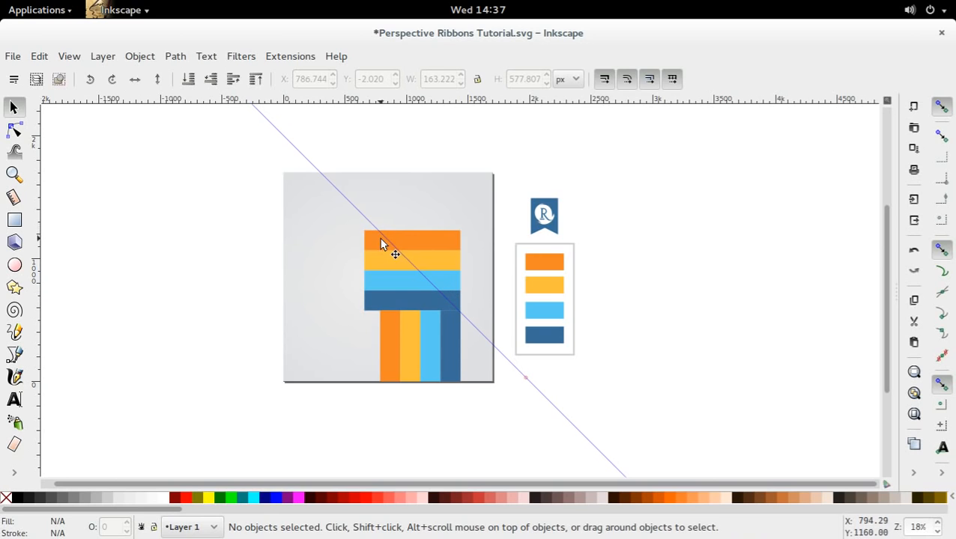
click(14, 354)
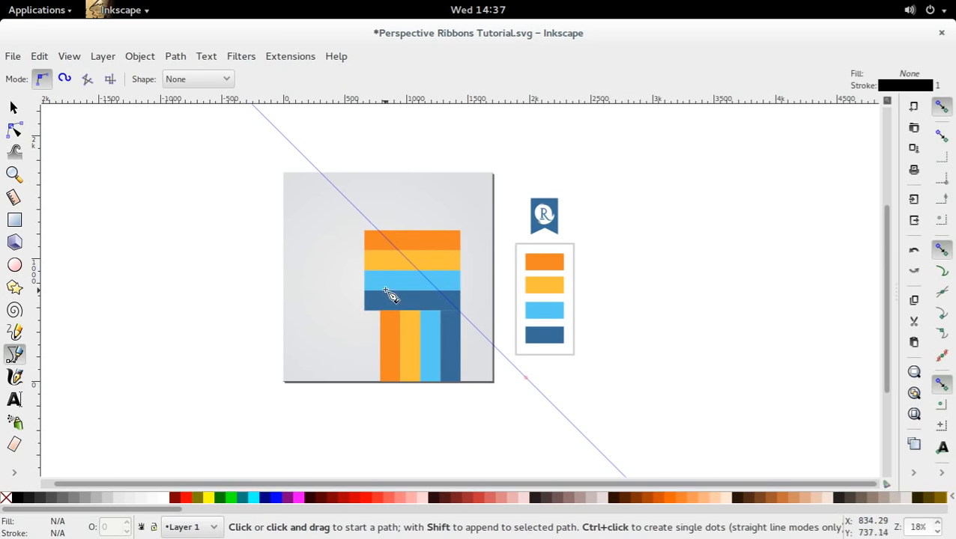
click(382, 236)
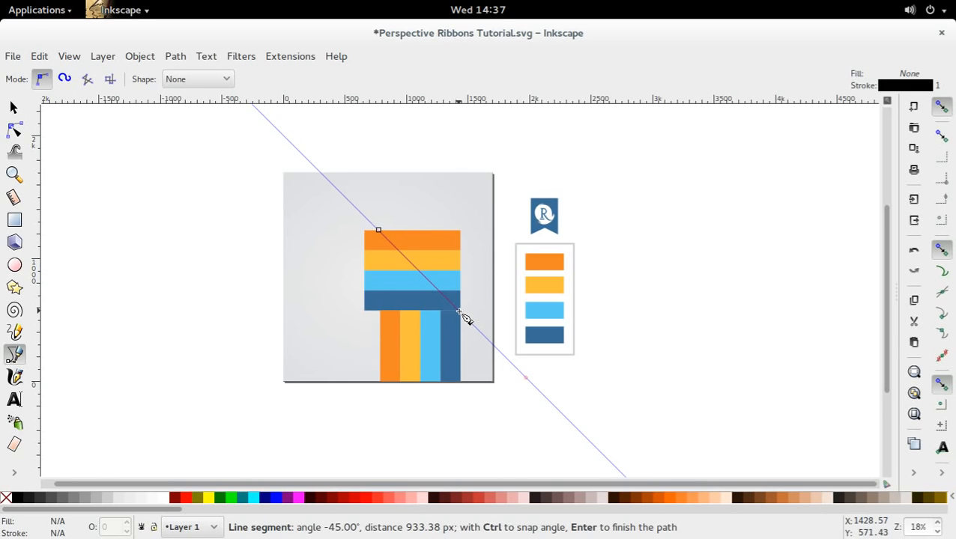
click(460, 313)
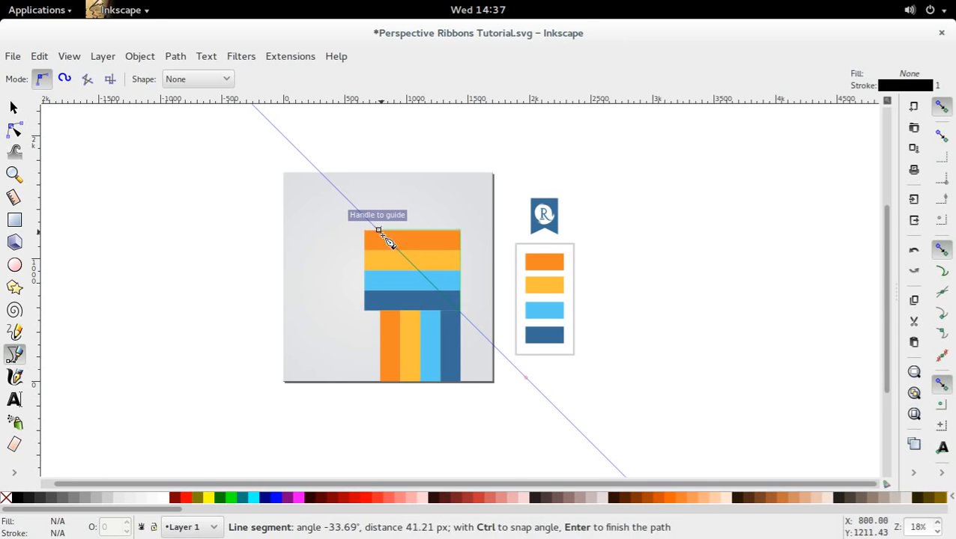
key(s)
key(d)
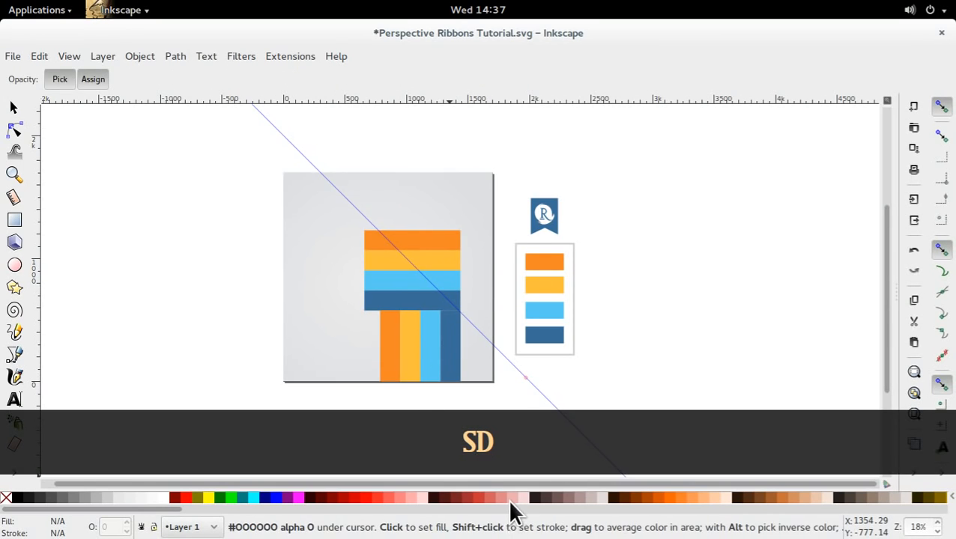
key(s)
click(457, 296)
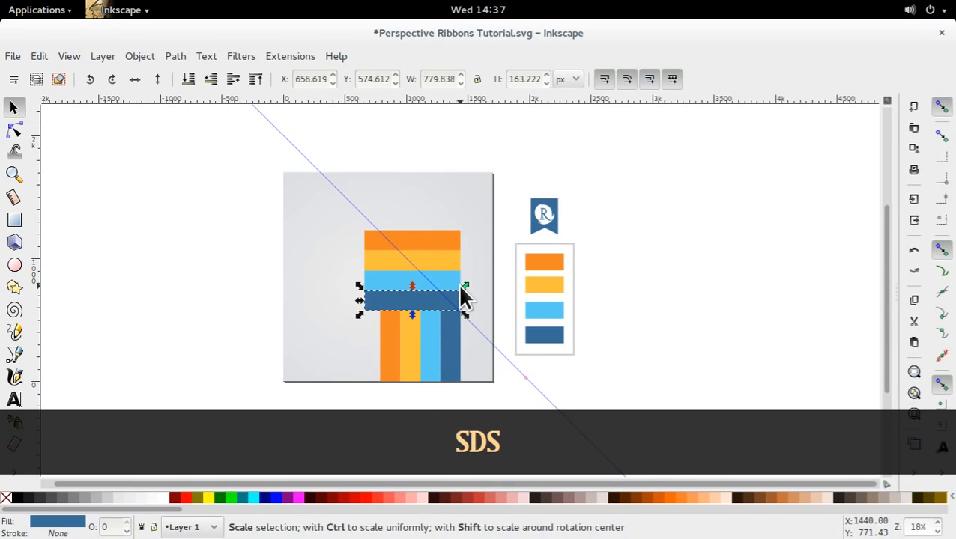
click(471, 256)
click(433, 256)
click(431, 234)
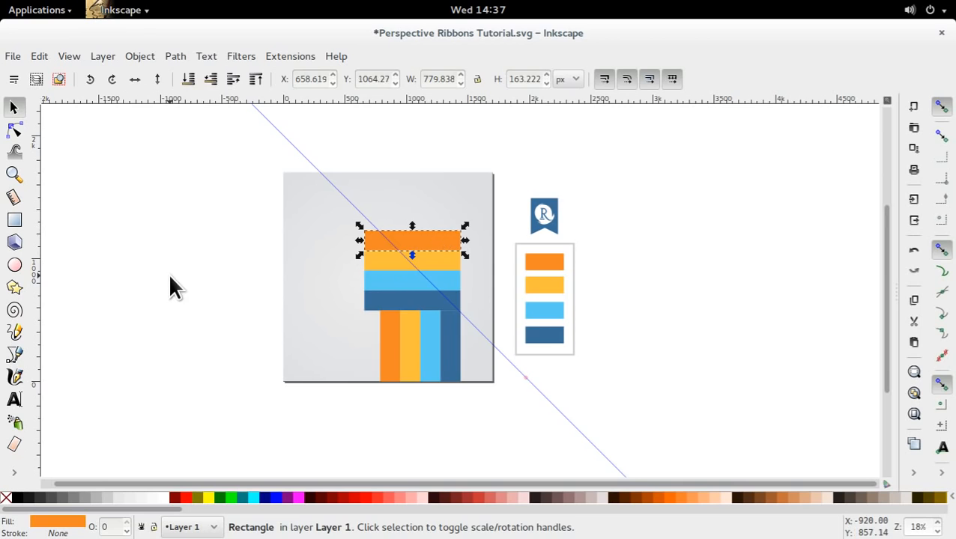
click(170, 283)
Draw a closed right triangle about 673 by 676 px along the guide over the horizontal stripes' right ends and fill it light grey.
click(15, 355)
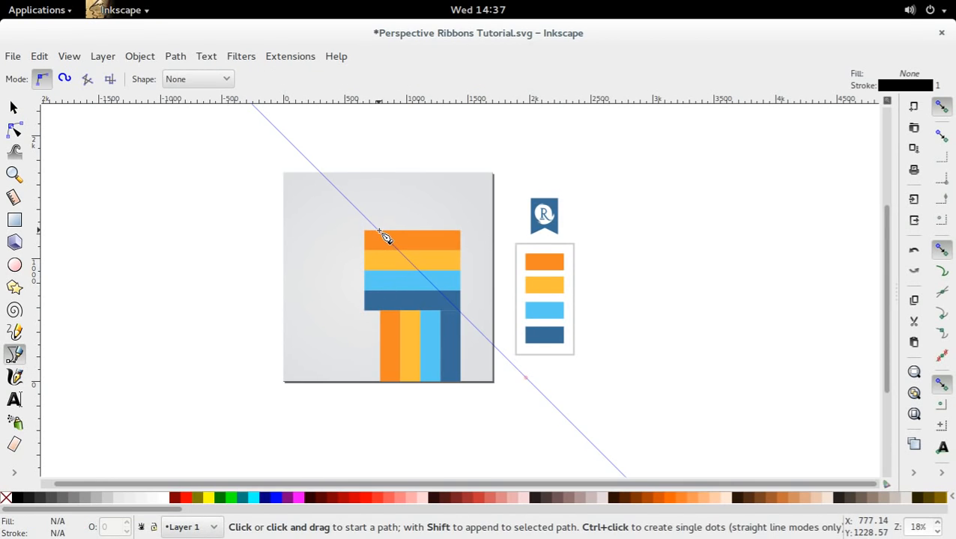
click(379, 231)
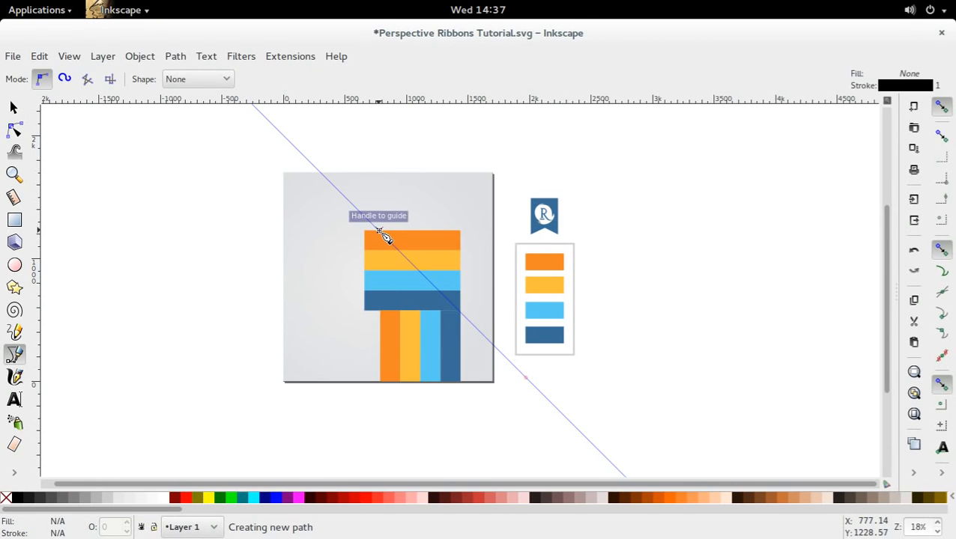
click(461, 311)
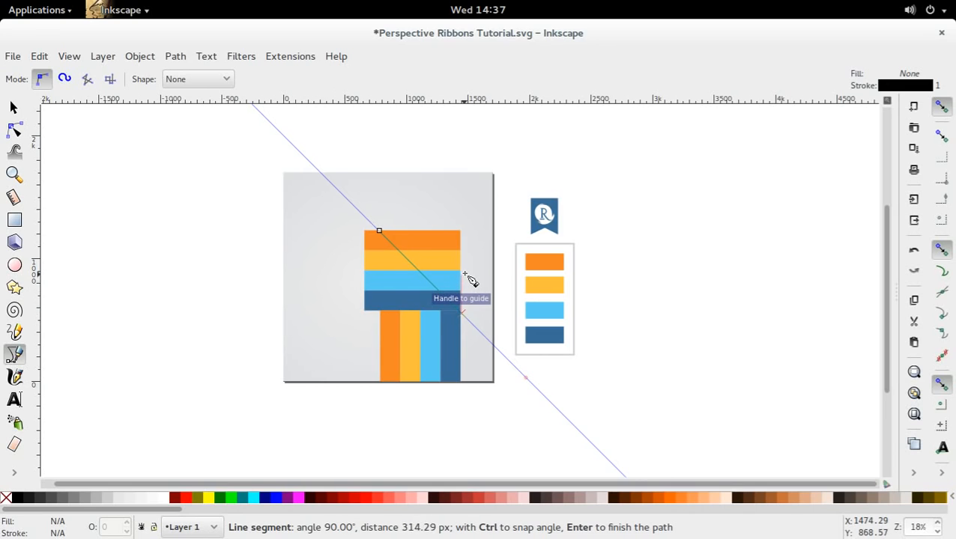
click(462, 232)
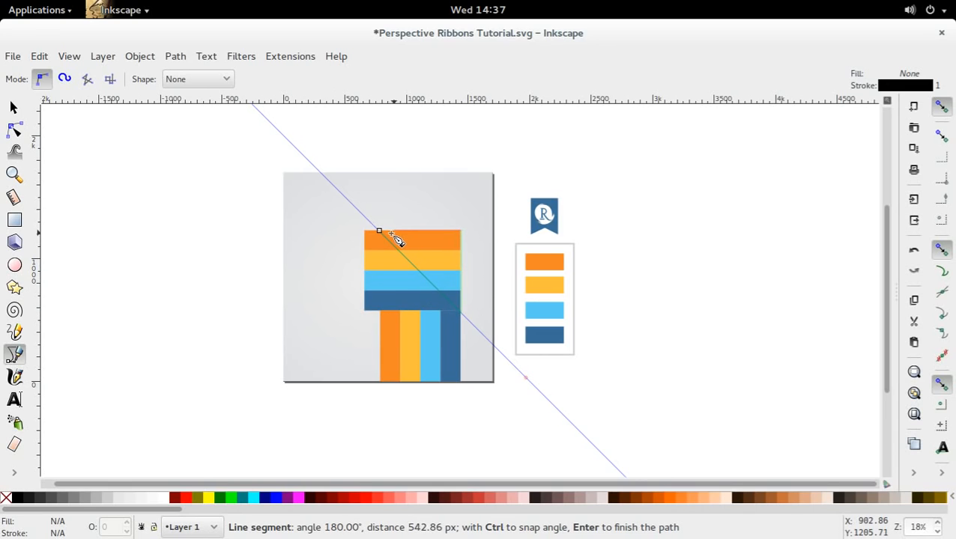
click(380, 233)
key(s)
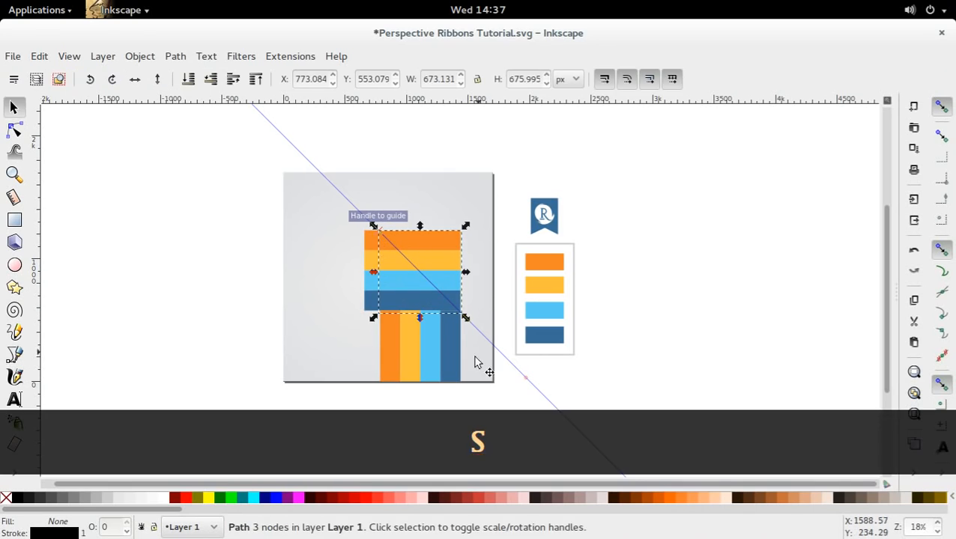
click(144, 500)
key(d)
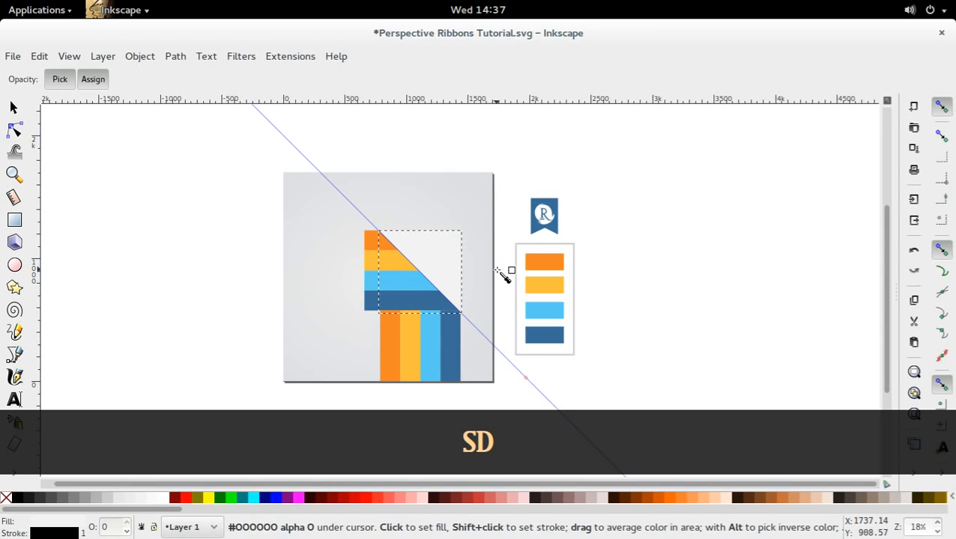
key(s)
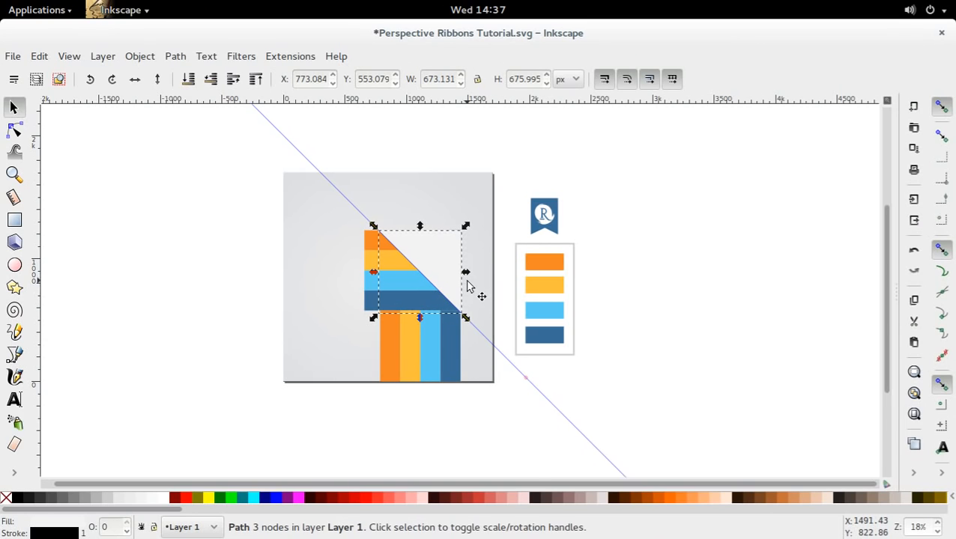
Duplicate the triangle and subtract the copy from the horizontal dark blue stripe with Difference.
key(ctrl+d)
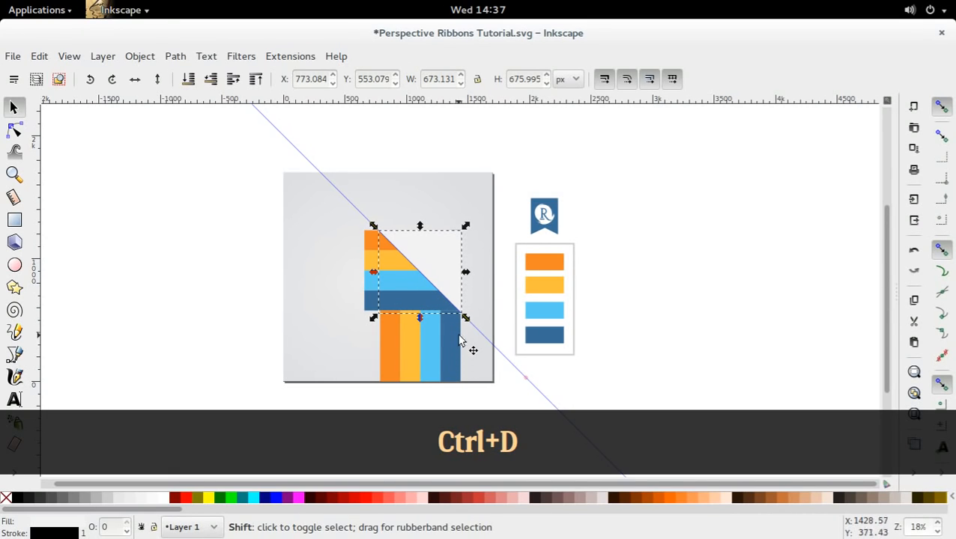
shift+click(438, 304)
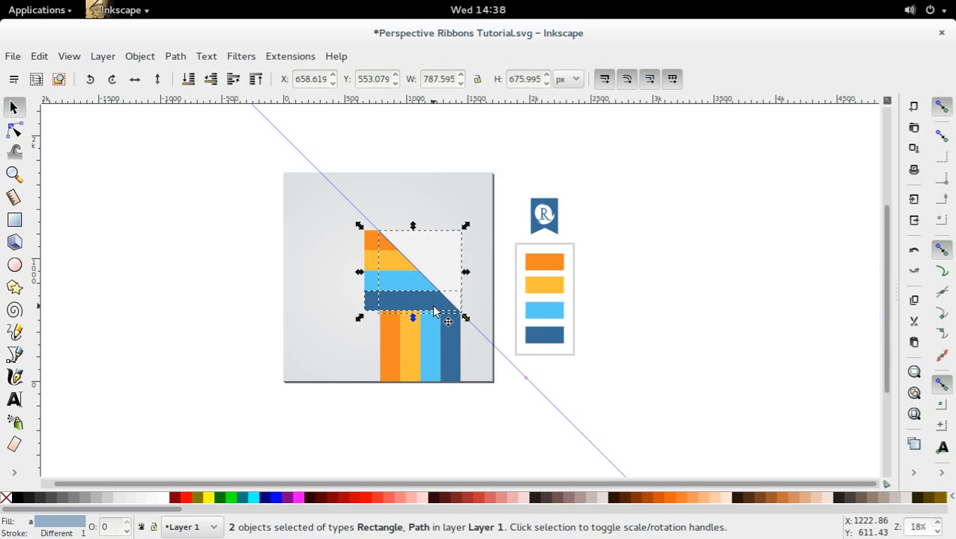
key(ctrl)
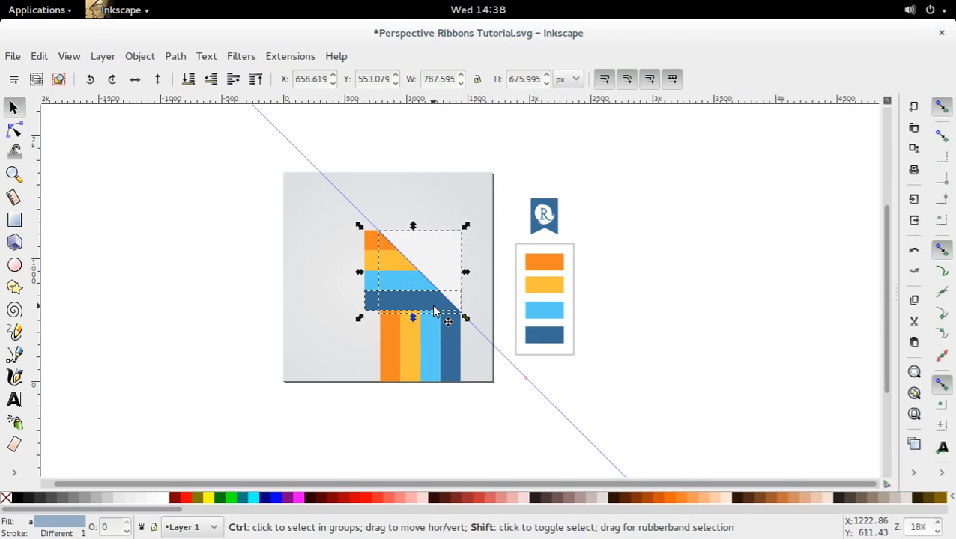
key(ctrl+shift+minus)
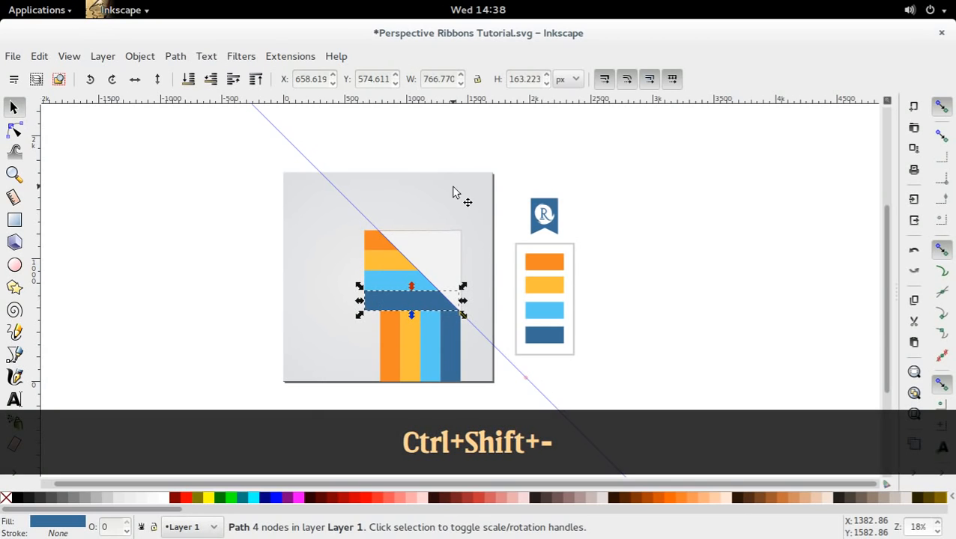
click(172, 59)
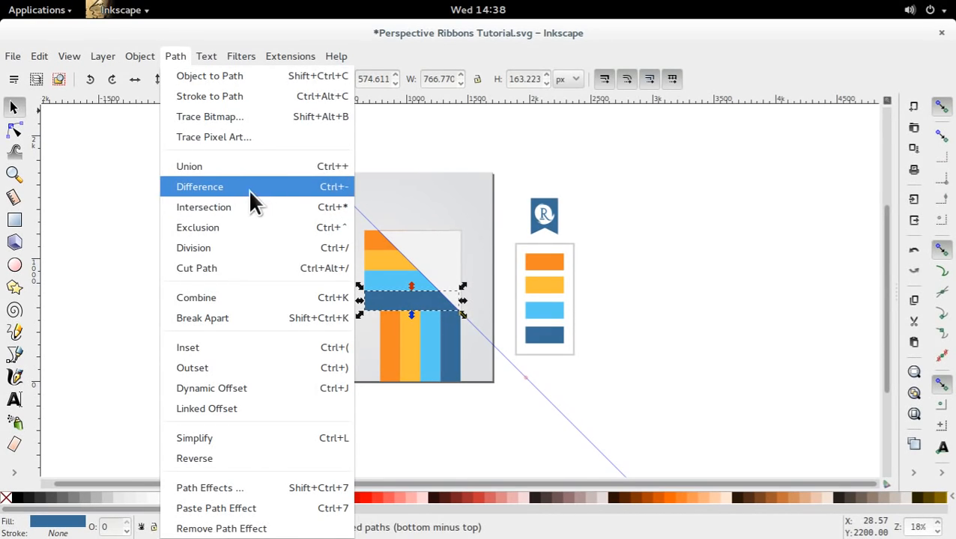
key(Escape)
Duplicate the triangle again and cut the horizontal light blue stripe with the copy using Difference.
click(442, 262)
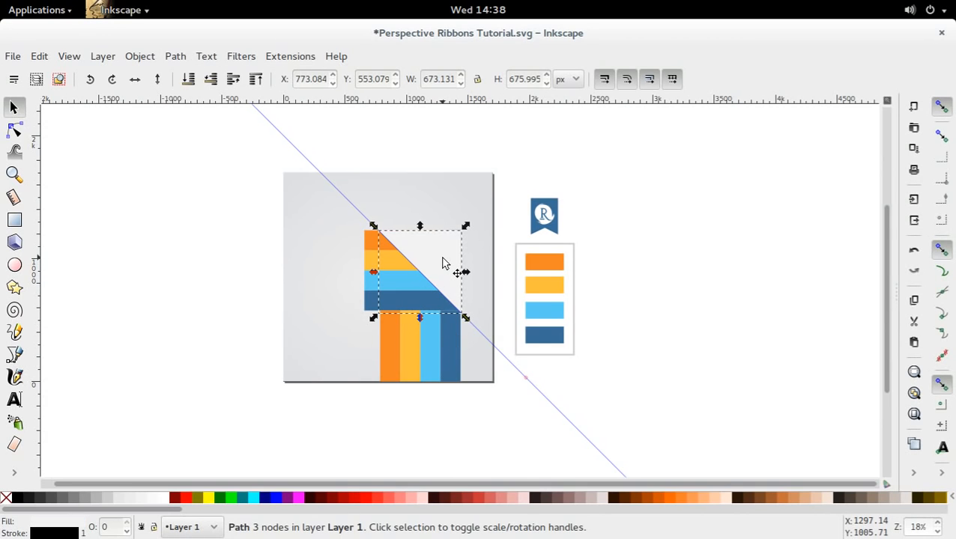
key(ctrl+d)
shift+click(416, 278)
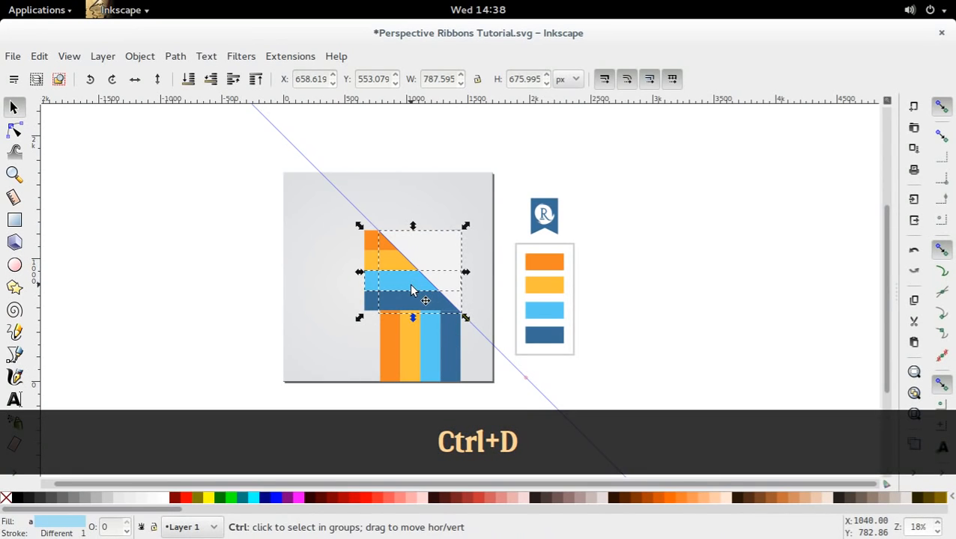
key(shift)
key(ctrl+shift+minus)
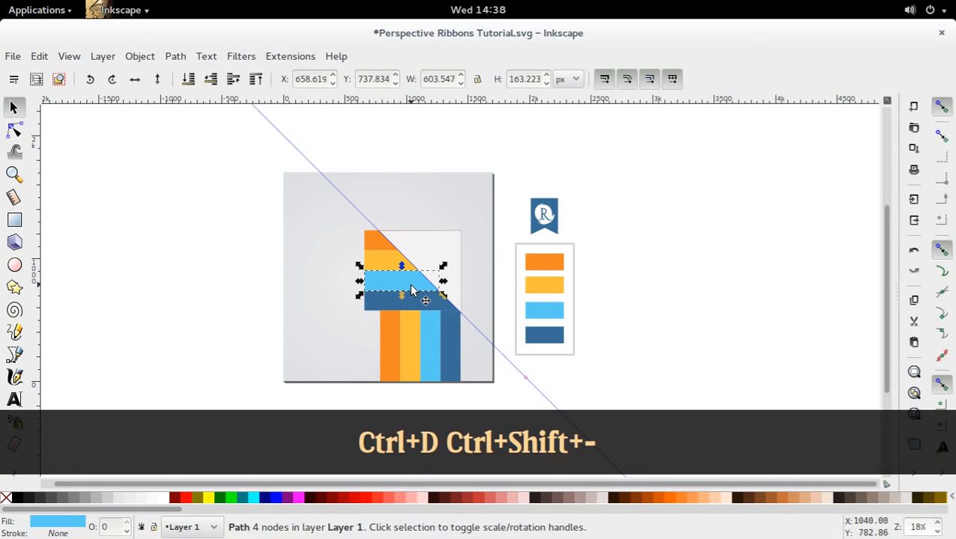
Duplicate the triangle and subtract the copy from the horizontal yellow stripe along the diagonal.
click(429, 264)
key(ctrl+d)
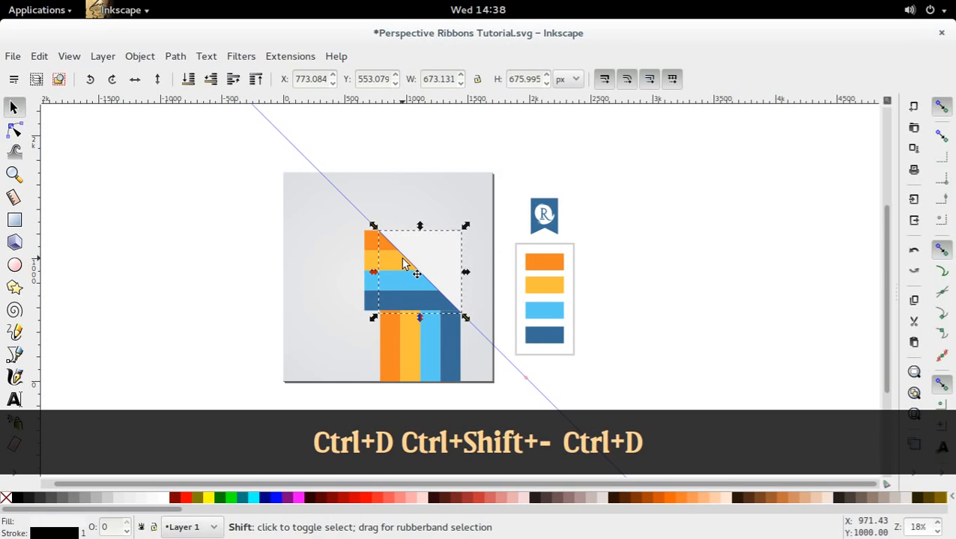
shift+click(402, 266)
click(433, 263)
shift+click(401, 266)
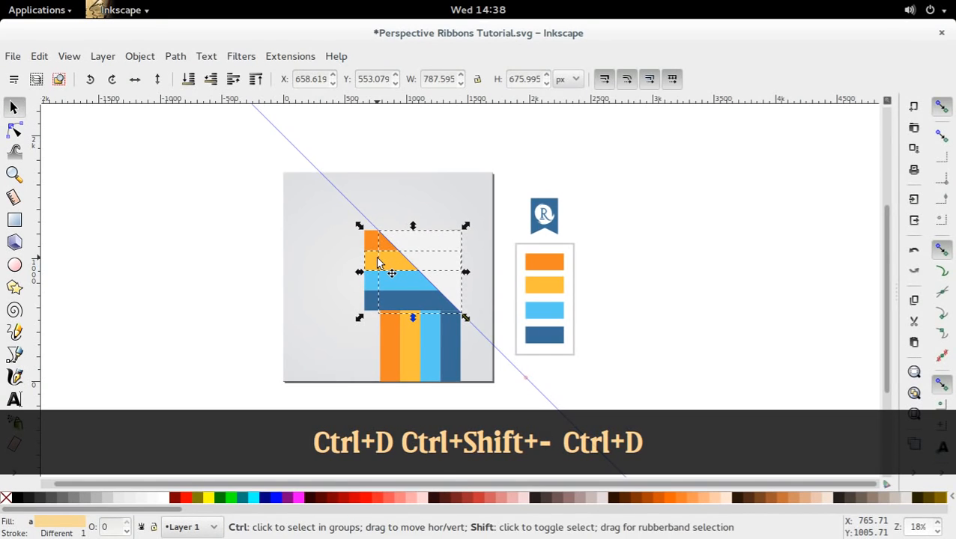
key(ctrl+shift+minus)
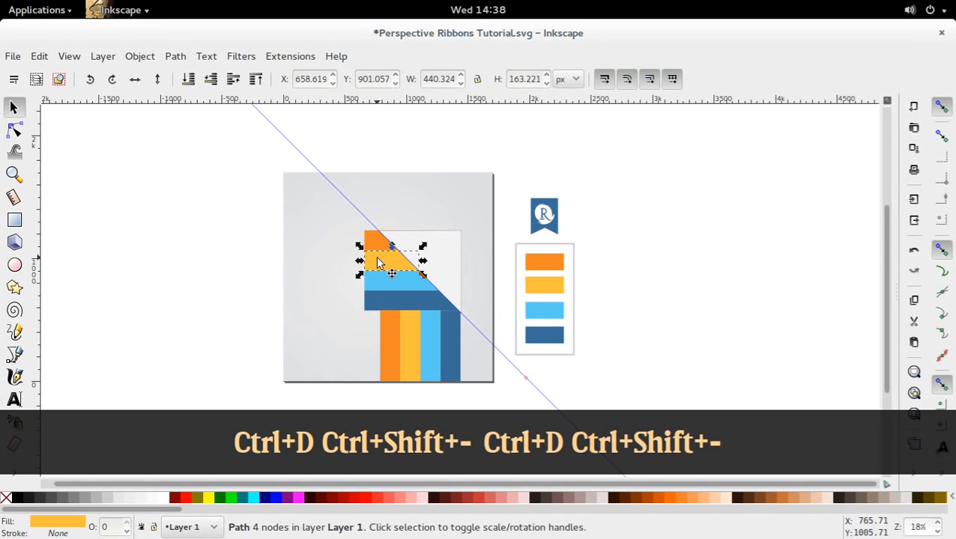
Nudge the triangle's two upper nodes slightly up and left, so that it extends past the orange stripe's top edge.
click(433, 269)
shift+click(377, 240)
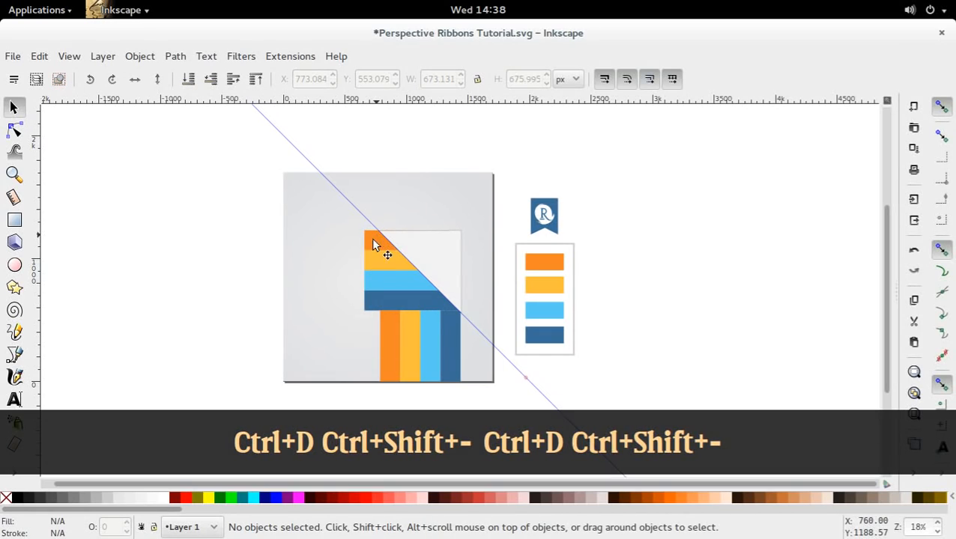
click(427, 258)
key(n)
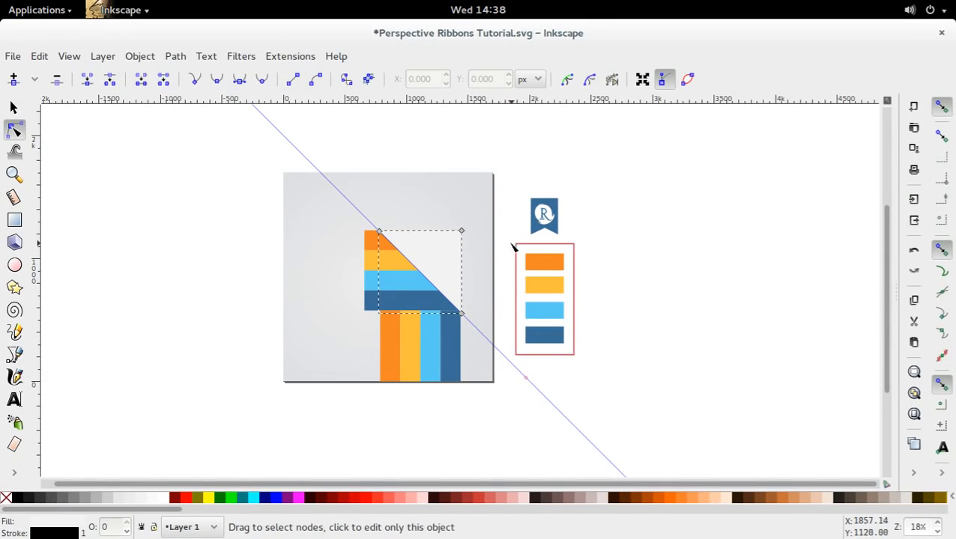
drag(486, 241, 340, 216)
key(alt+Up)
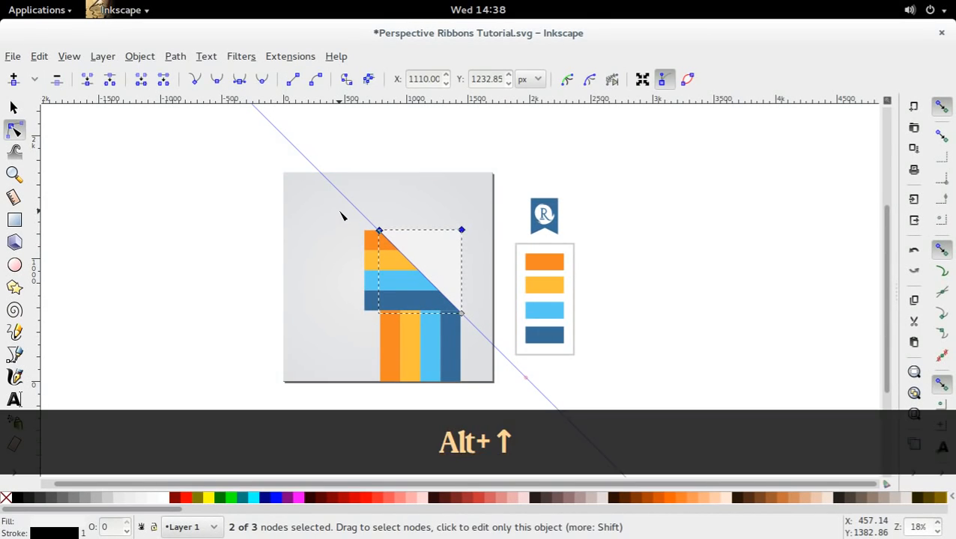
key(alt+Left)
key(s)
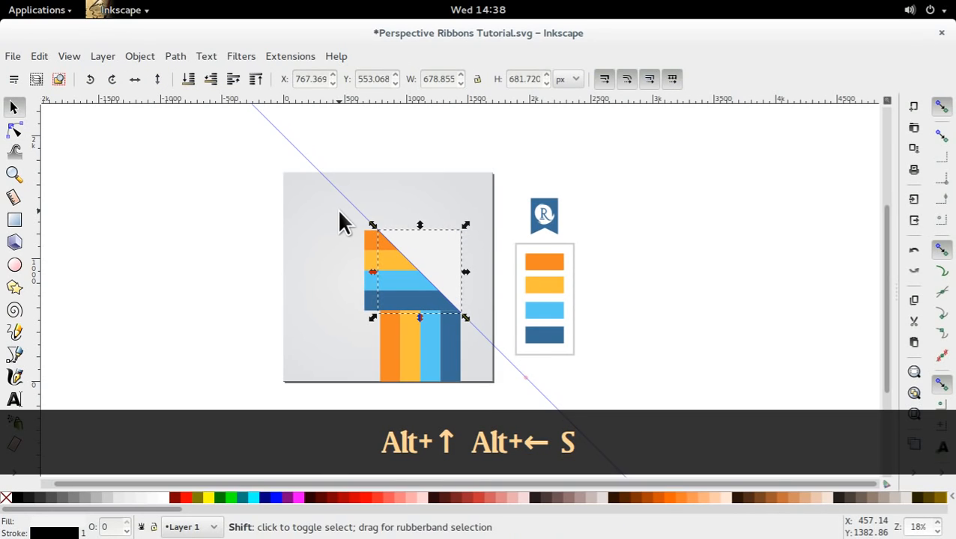
Cut the horizontal orange stripe along the diagonal by subtracting the triangle from it with Difference.
shift+click(367, 251)
click(324, 266)
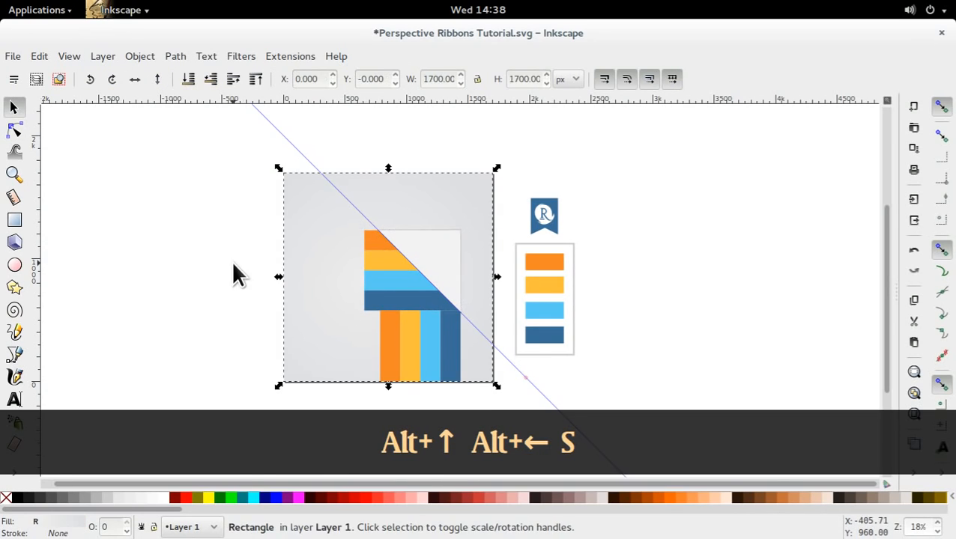
click(234, 274)
click(375, 246)
shift+click(370, 245)
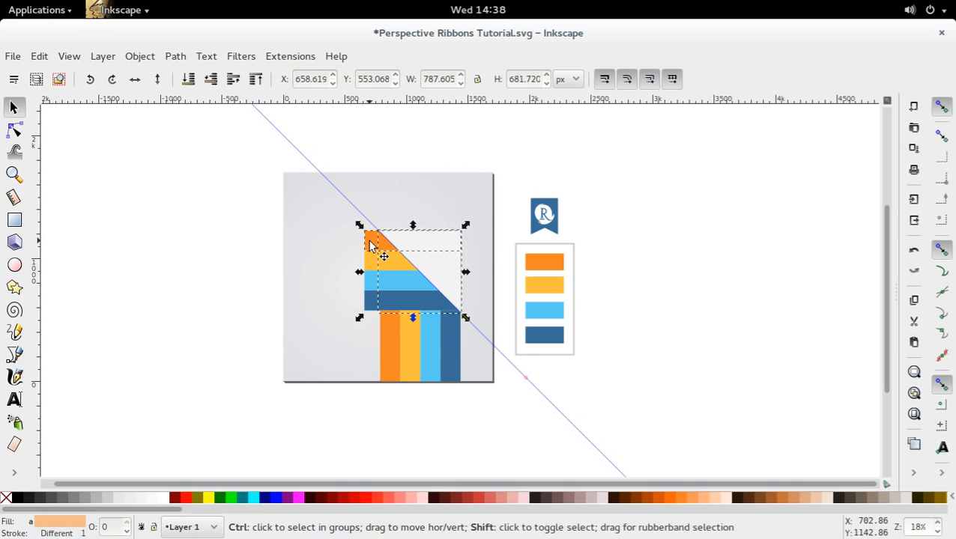
key(ctrl+shift+minus)
click(109, 277)
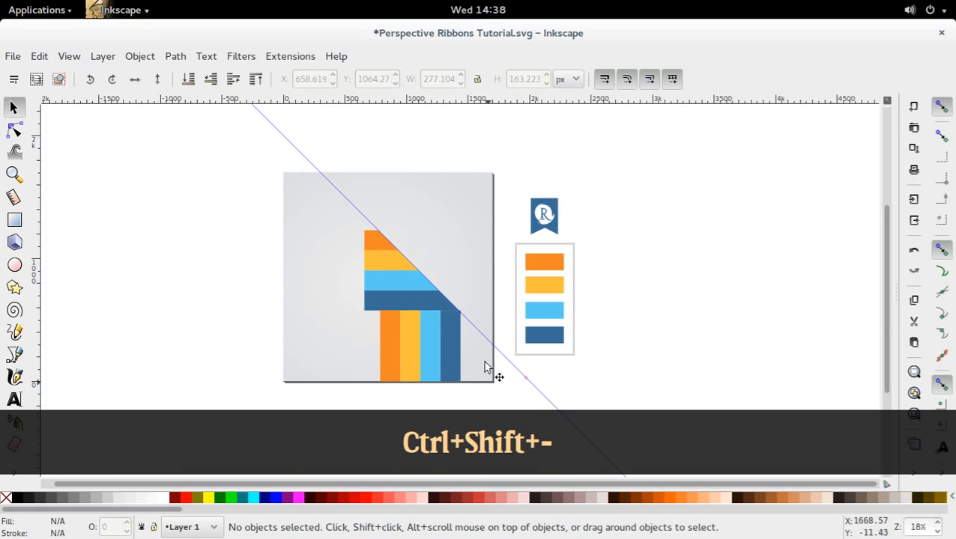
click(479, 345)
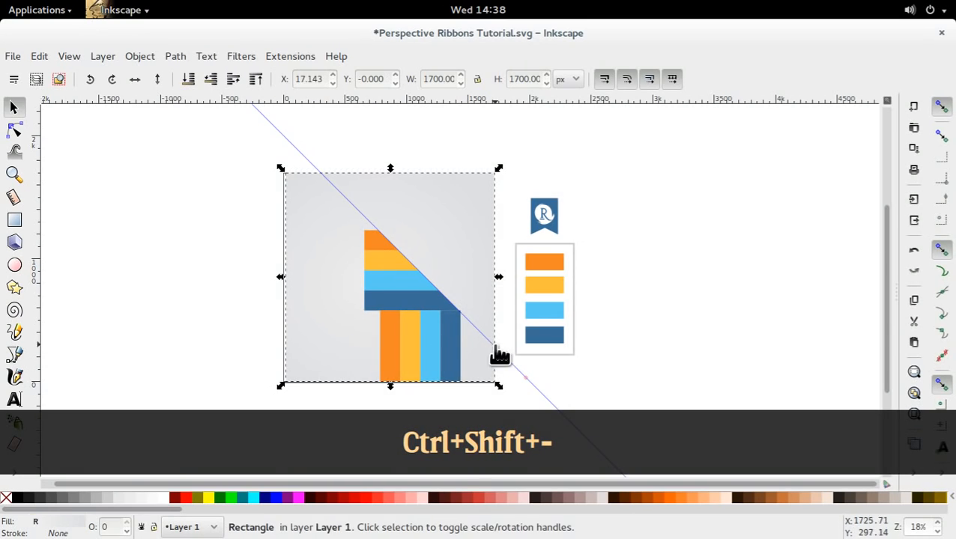
key(ctrl+z)
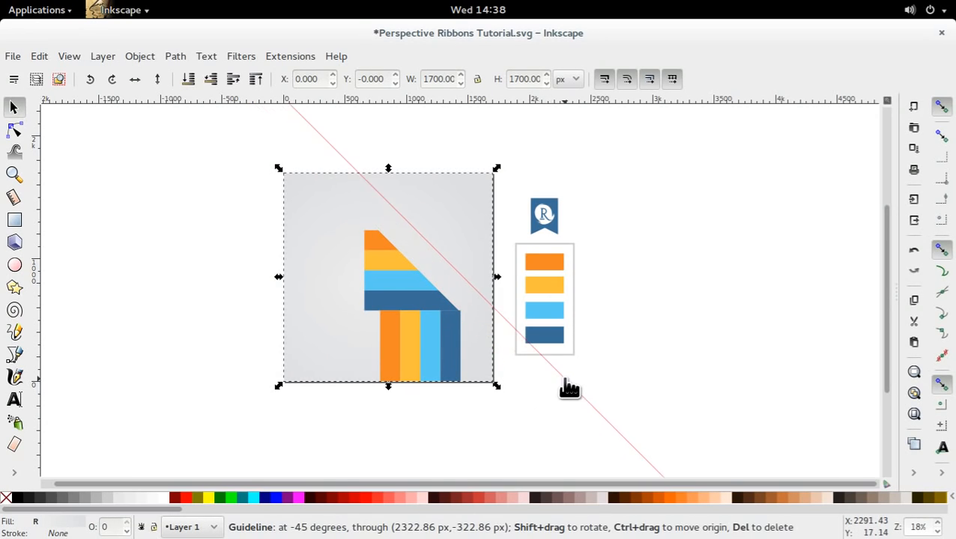
key(ctrl+z)
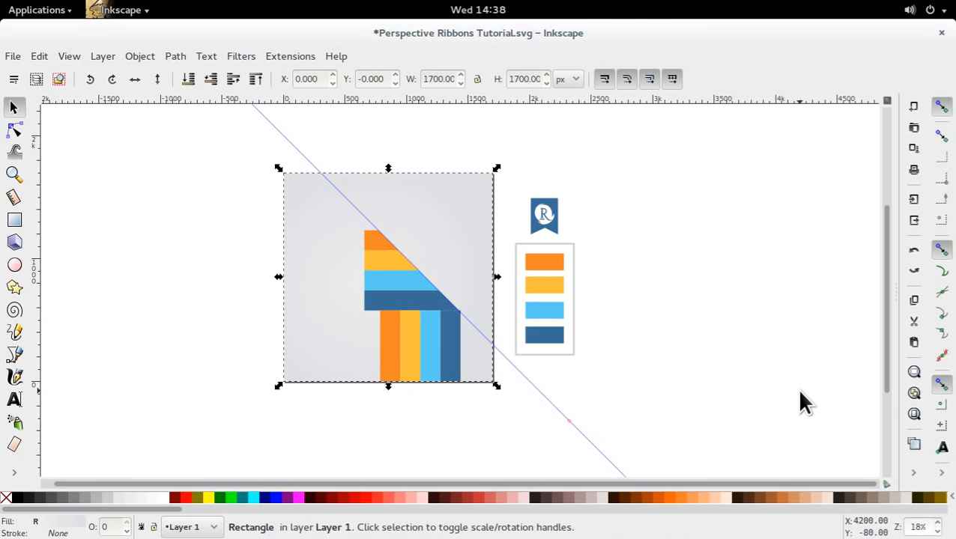
Hide the guides on the canvas.
key(shift)
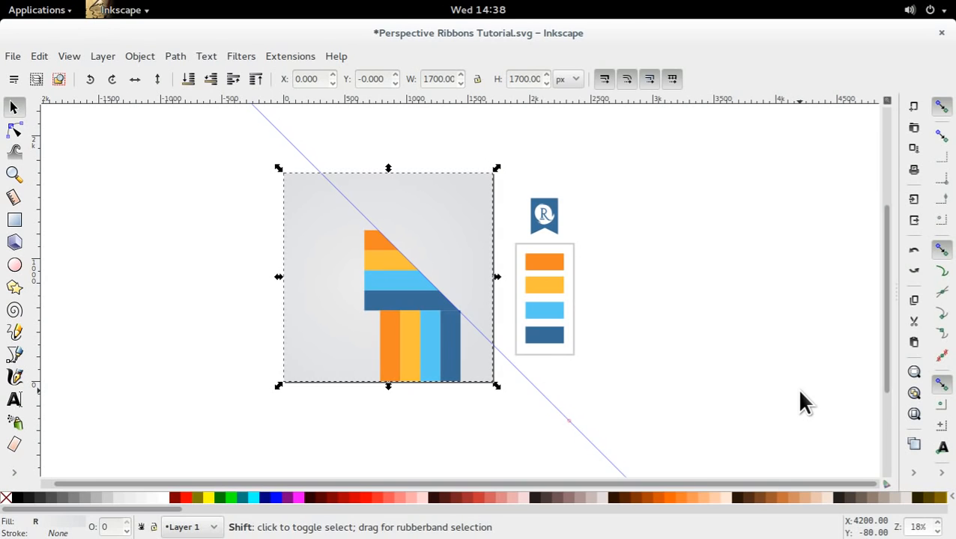
key(shift+backslash)
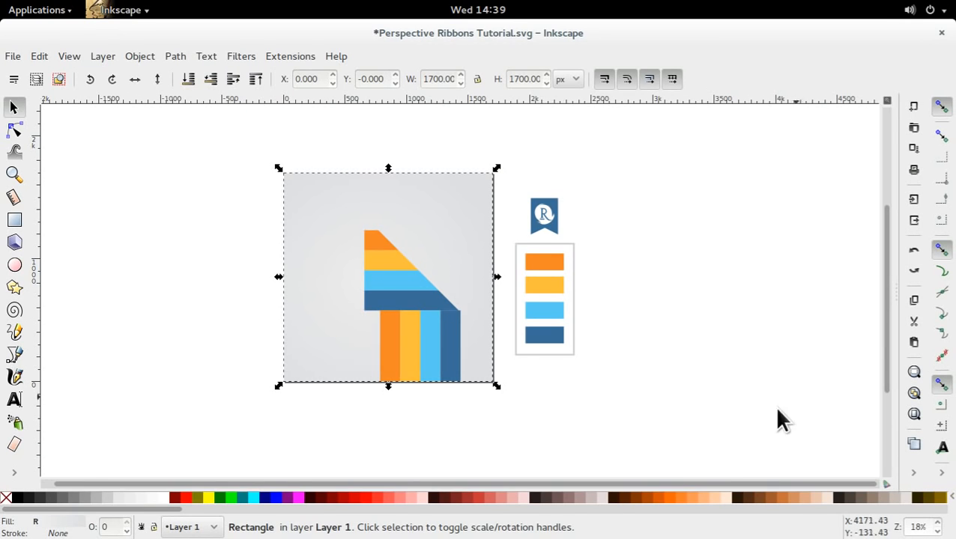
Shift the four horizontal stripes together slightly right to X 672.761, so that their diagonal edge meets the vertical dark blue stripe's outer corner.
drag(391, 383, 405, 312)
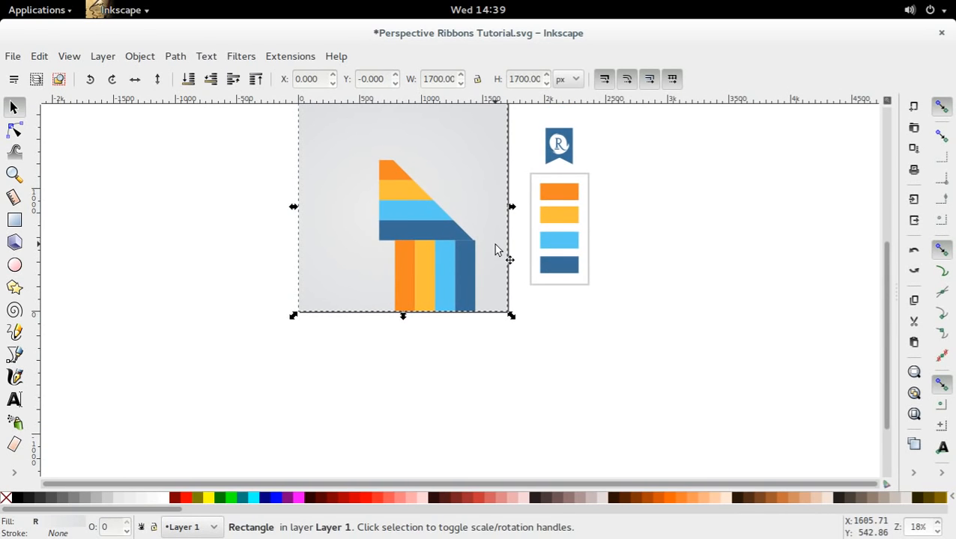
scroll(484, 303, up, 2)
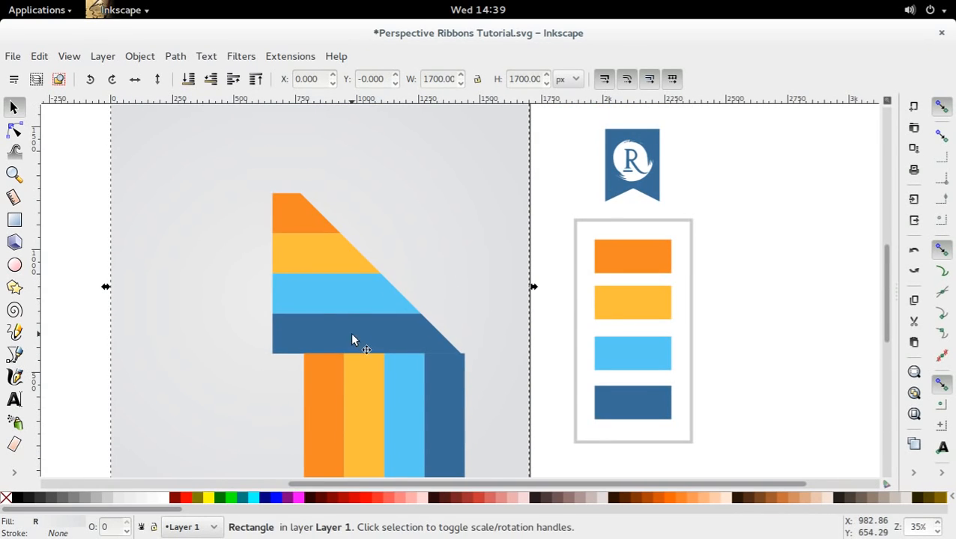
click(13, 174)
click(463, 399)
drag(463, 399, 498, 384)
drag(603, 288, 614, 332)
key(s)
click(252, 175)
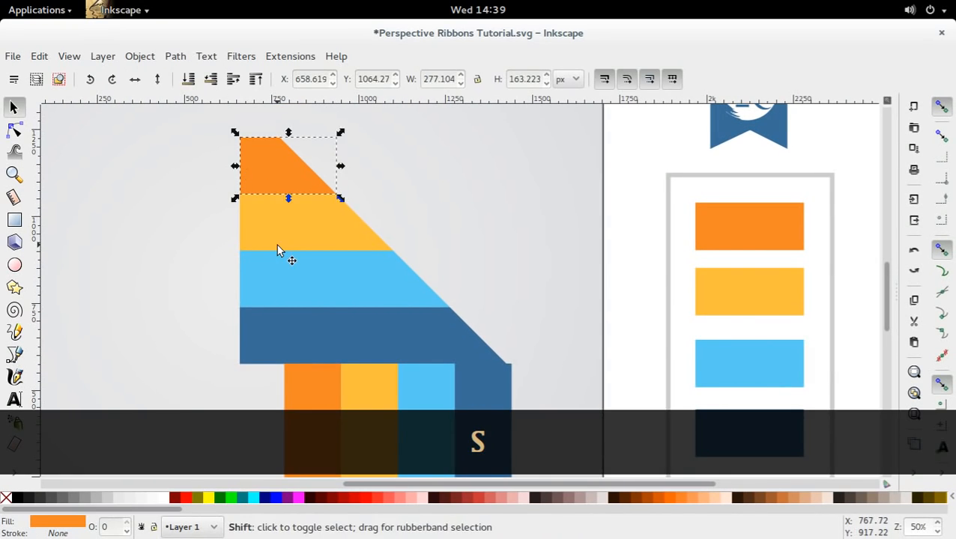
shift+click(288, 240)
shift+click(318, 294)
shift+click(326, 332)
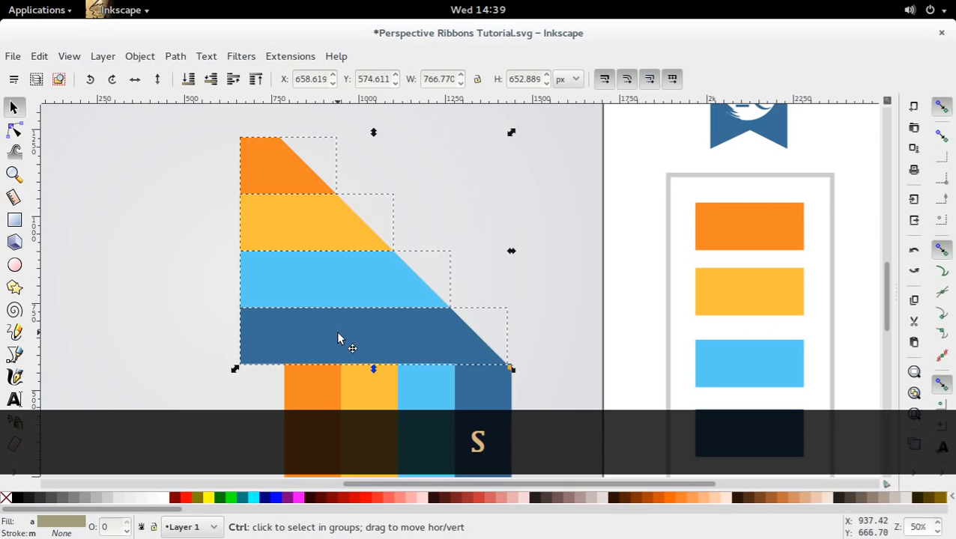
drag(337, 331, 343, 336)
click(648, 288)
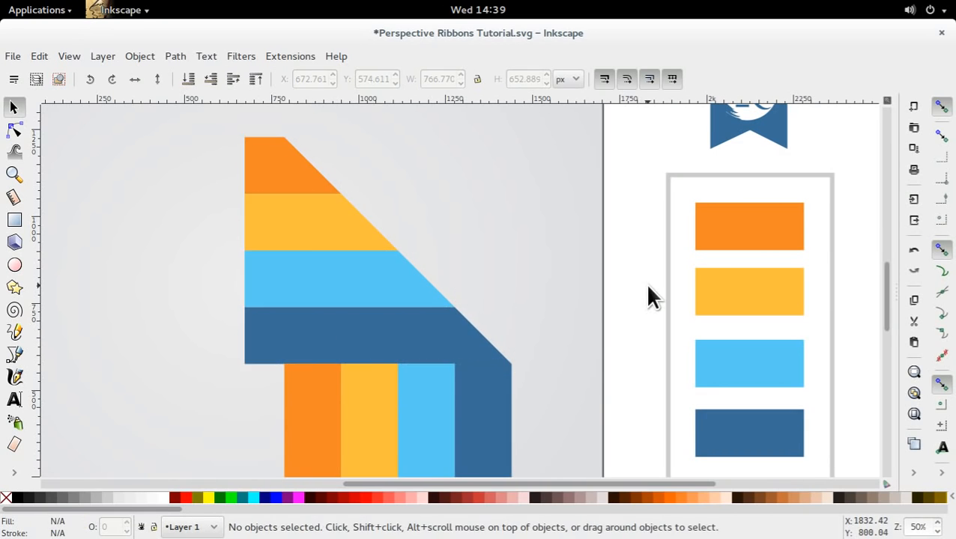
scroll(572, 318, down, 3)
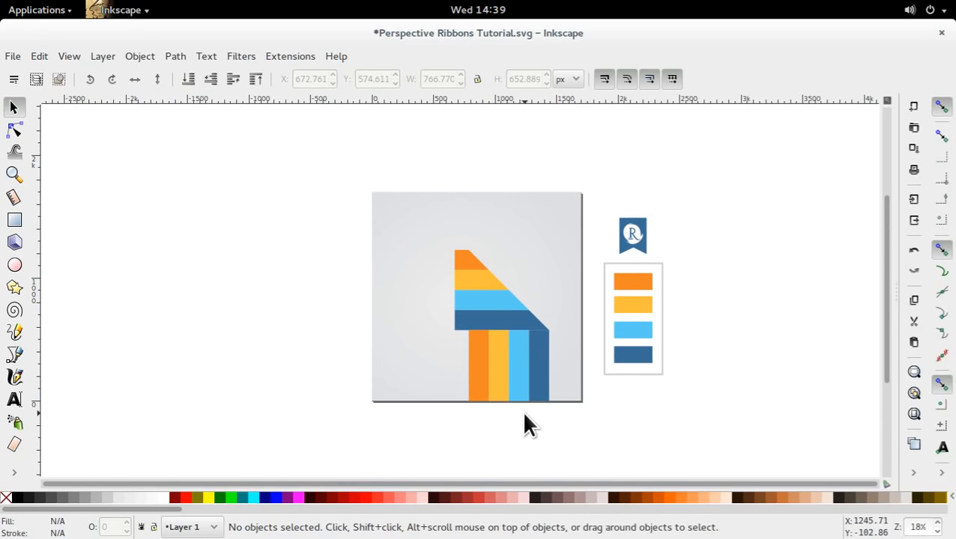
double_click(475, 321)
shift+click(468, 301)
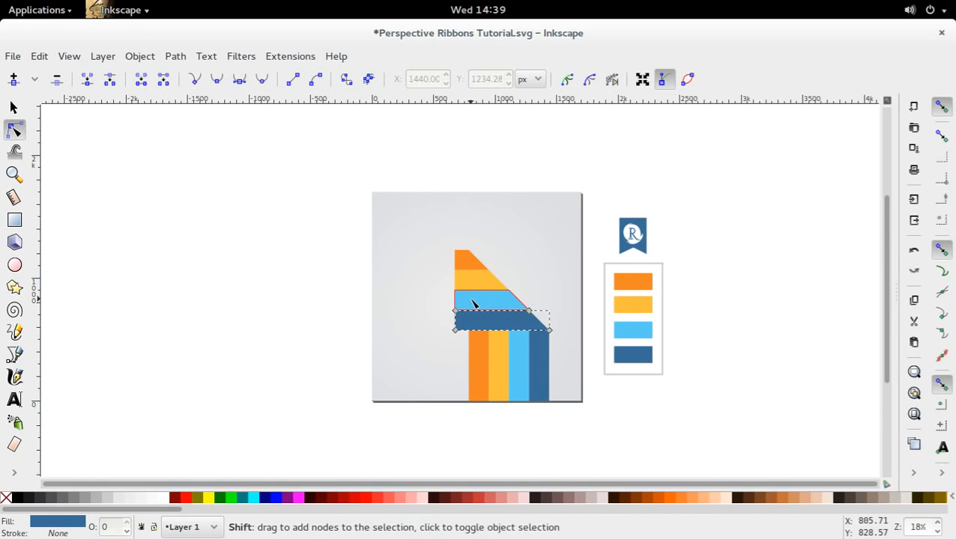
shift+click(464, 286)
shift+click(463, 258)
drag(433, 232, 466, 362)
click(603, 389)
key(s)
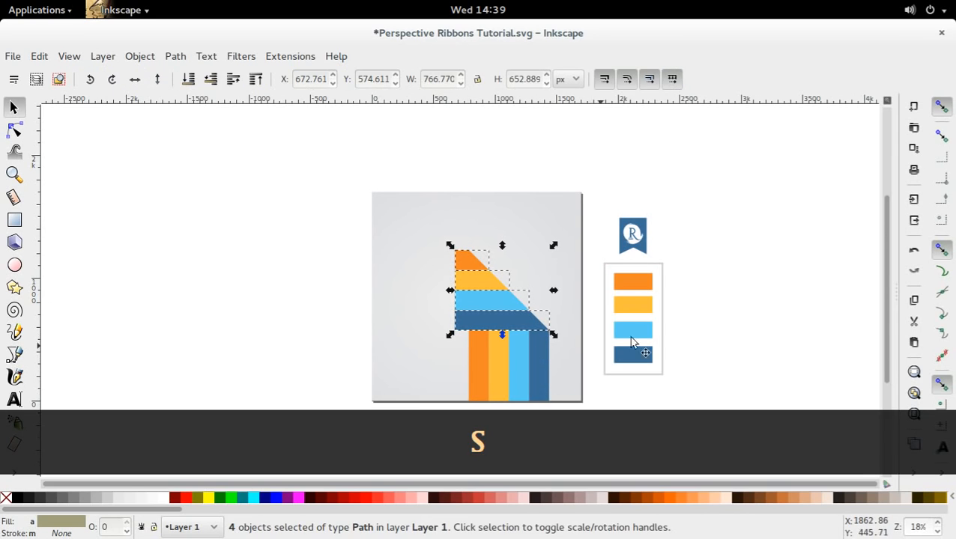
Extend the four horizontal stripes to the left by moving their left-end nodes horizontally to about X 370 px.
click(535, 304)
click(503, 317)
shift+click(482, 300)
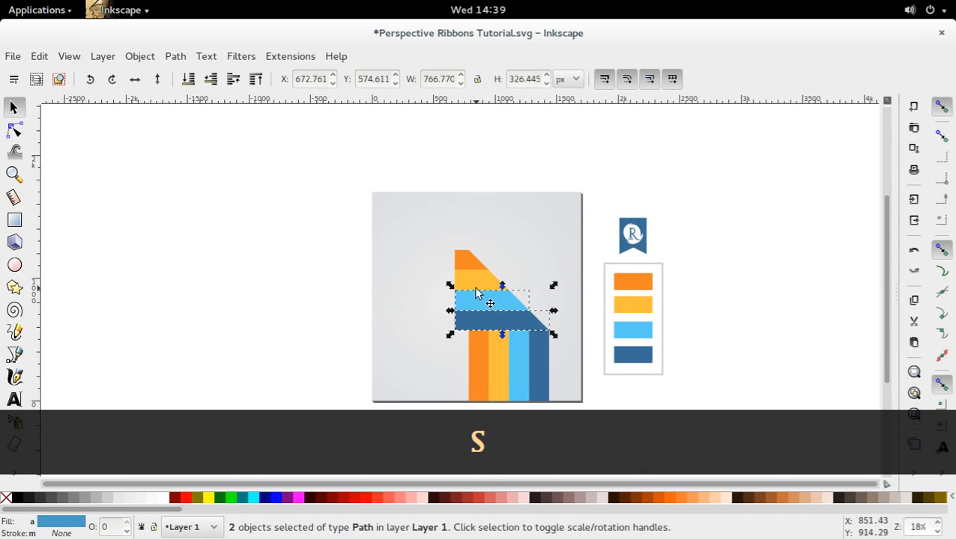
shift+click(469, 273)
shift+click(467, 266)
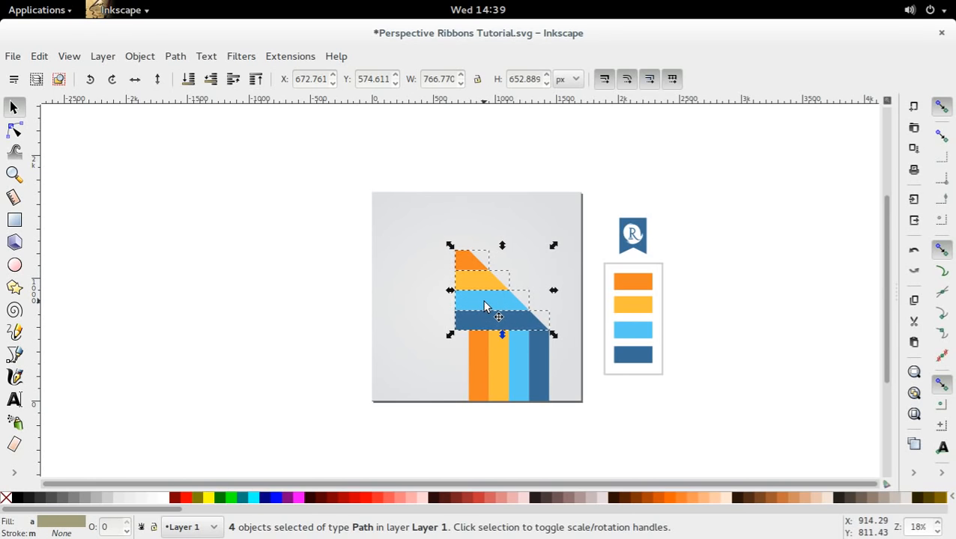
key(n)
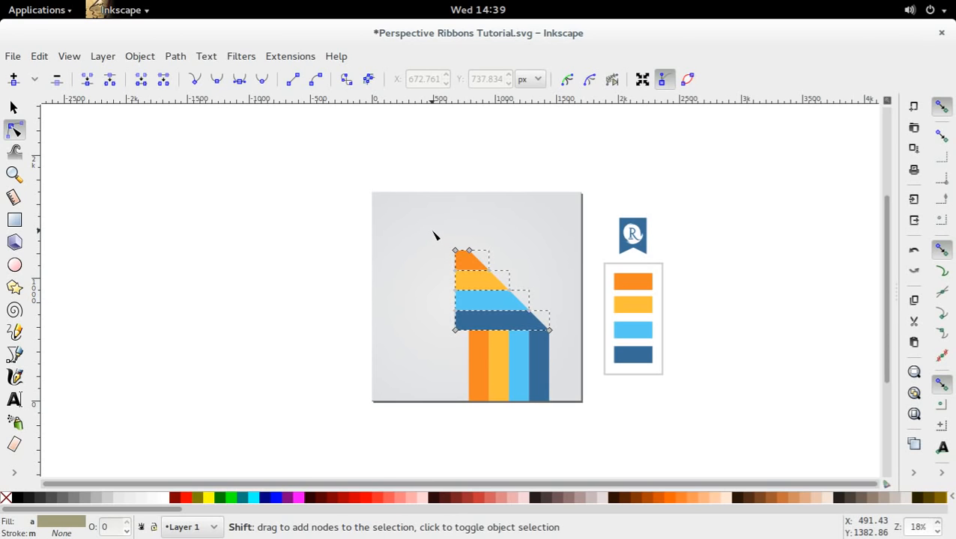
drag(441, 243, 462, 358)
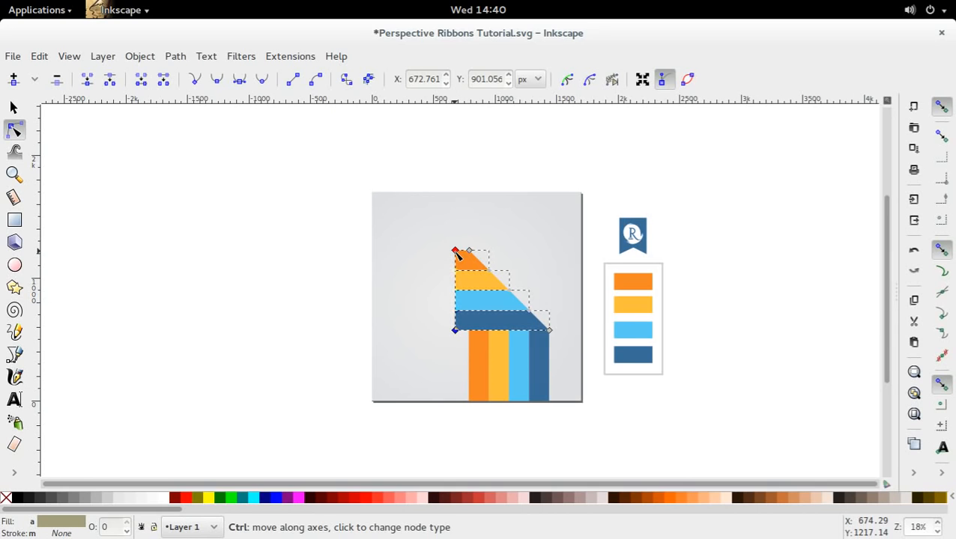
drag(454, 251, 418, 259)
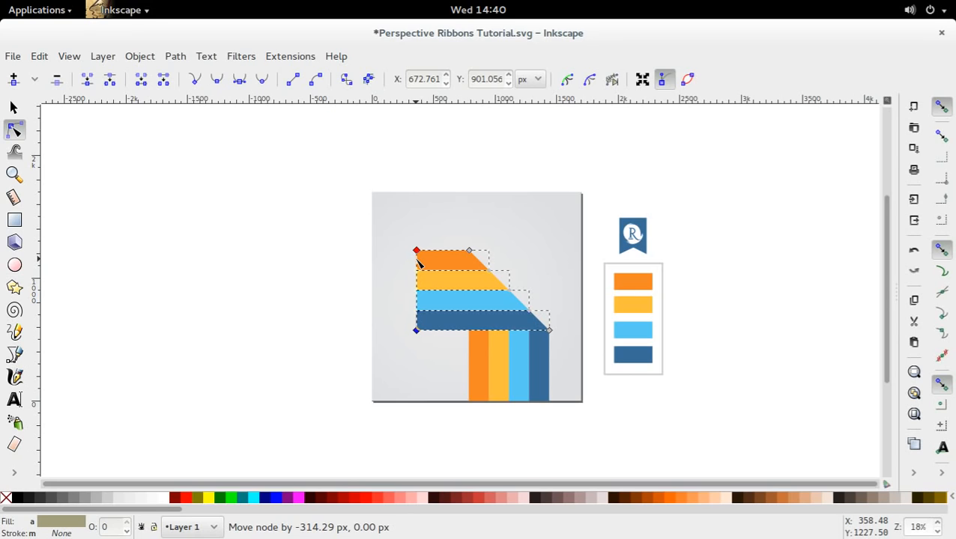
drag(416, 257, 419, 260)
key(s)
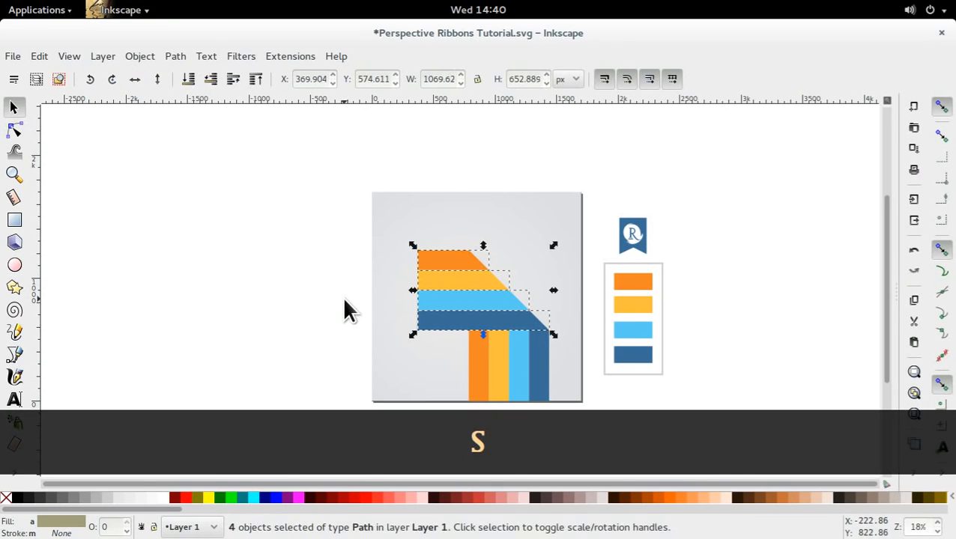
Move all horizontal and vertical stripes together to the right, and scale them down to about 944 px wide and 1085 px high.
click(276, 251)
drag(324, 220, 567, 427)
drag(534, 392, 563, 432)
click(509, 424)
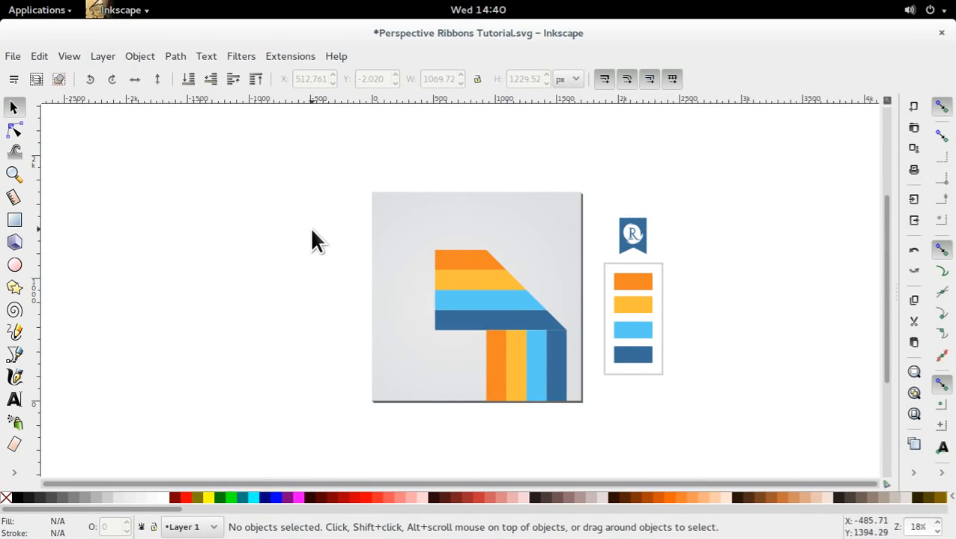
drag(312, 230, 558, 400)
click(574, 439)
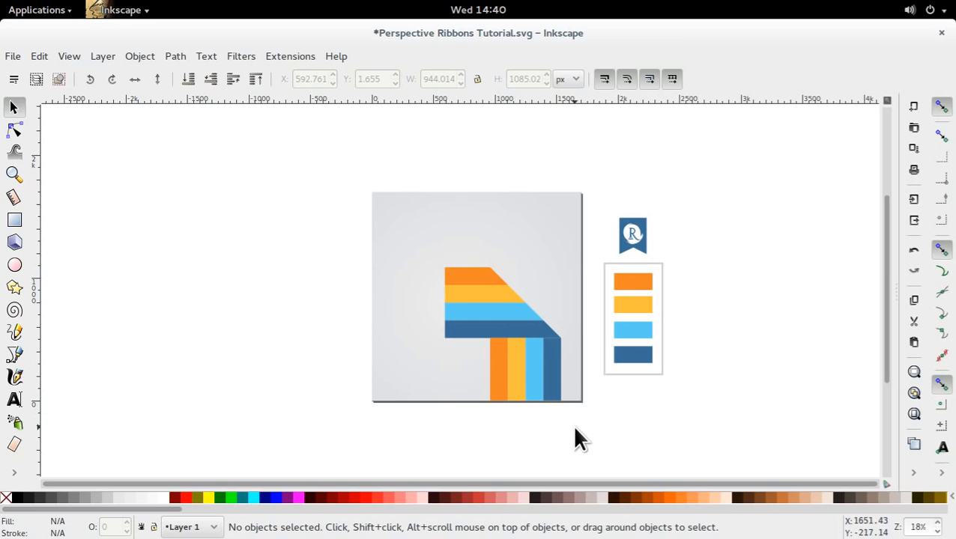
Duplicate the four vertical stripes and place the copies beside the left end of the horizontal stripes.
click(554, 386)
shift+click(533, 385)
shift+click(516, 388)
shift+click(502, 387)
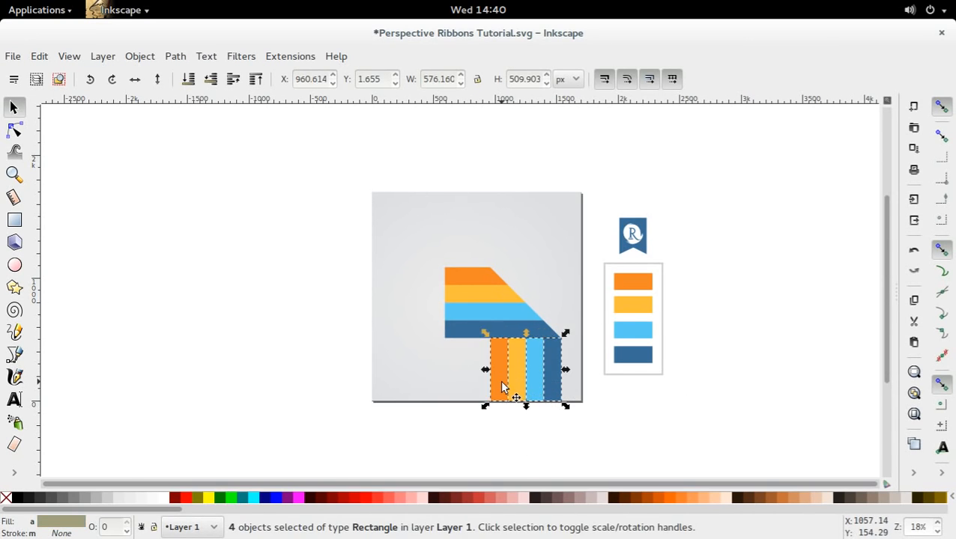
key(ctrl+d)
drag(502, 387, 420, 311)
click(416, 390)
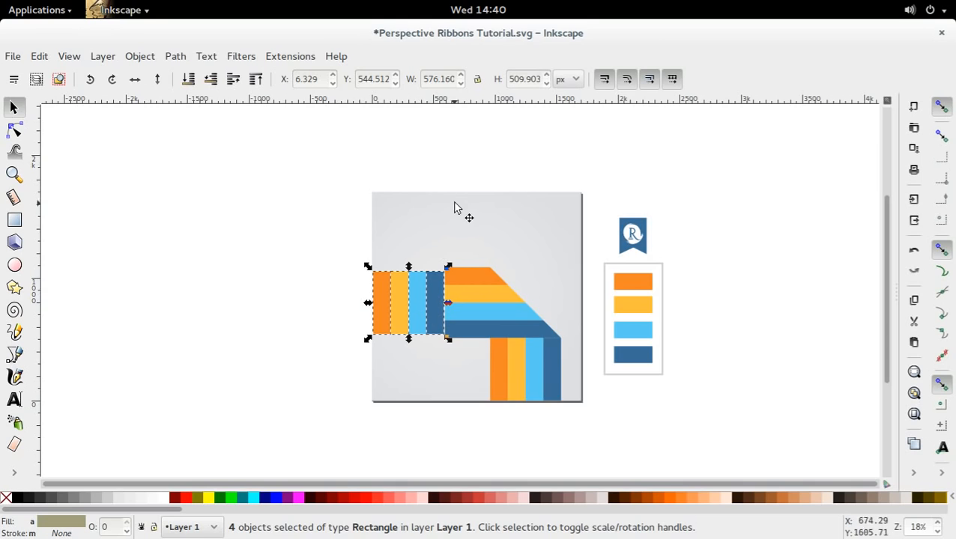
Rotate the duplicated stripes 90 degrees clockwise and align them with the matching colours at the horizontal stripes' left end.
click(401, 288)
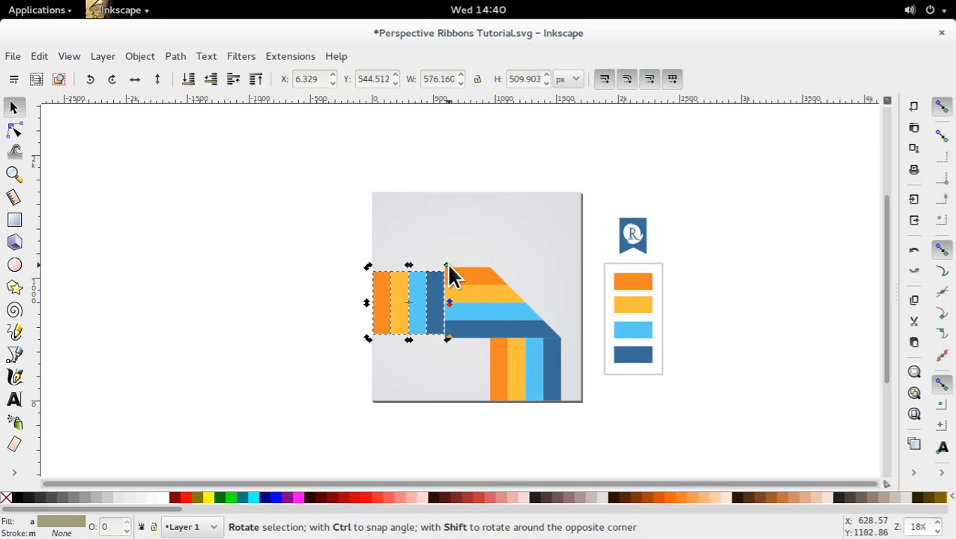
drag(446, 263, 431, 332)
key(ctrl+z)
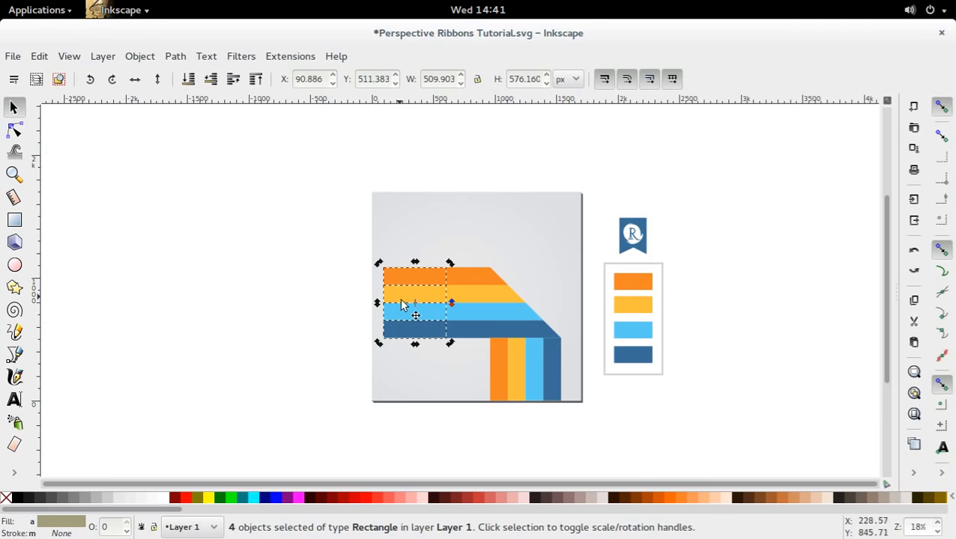
click(417, 315)
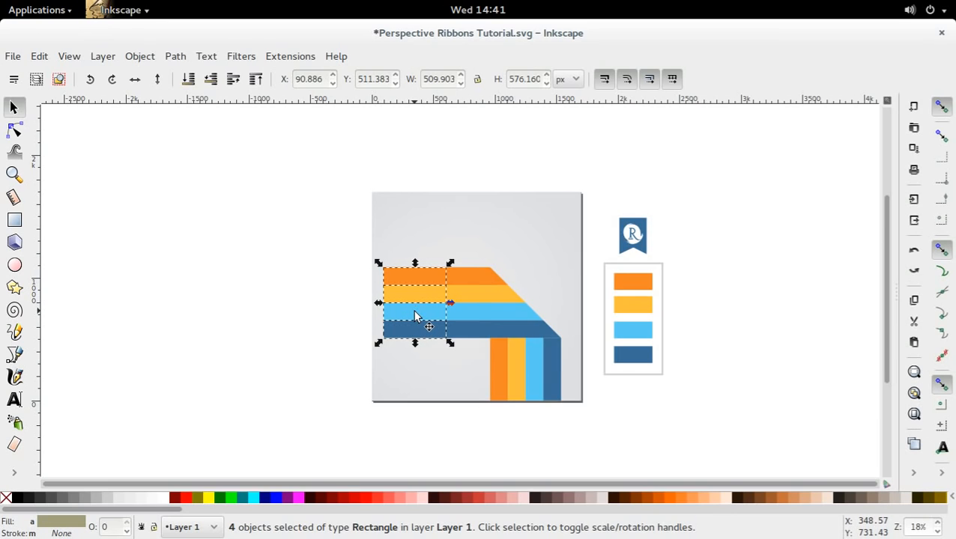
Convert the four rotated stripe rectangles to paths with Object to Path for node editing.
key(r)
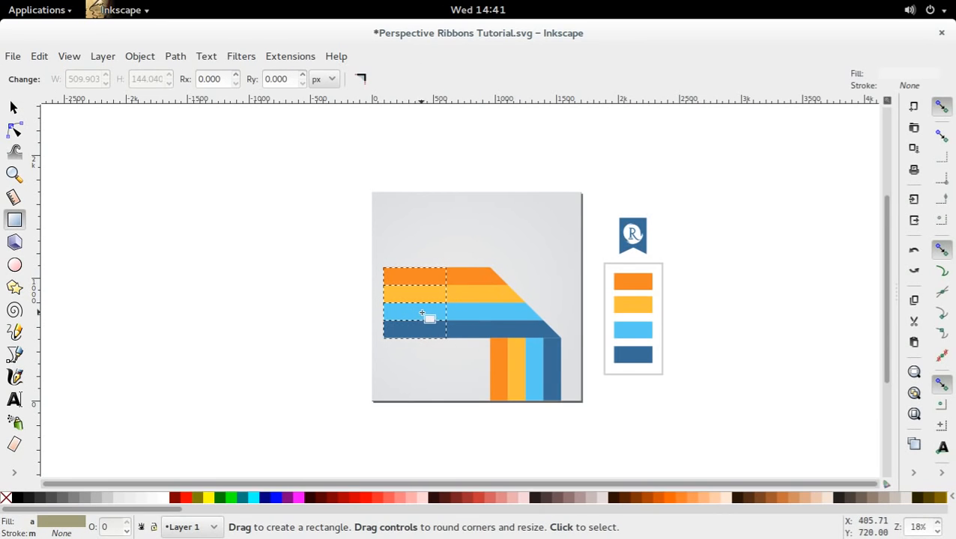
click(14, 129)
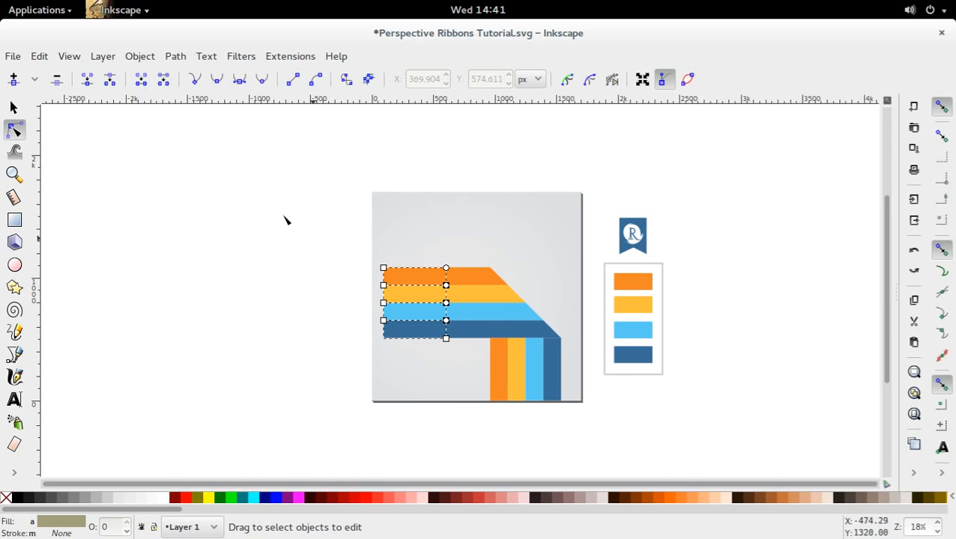
click(174, 58)
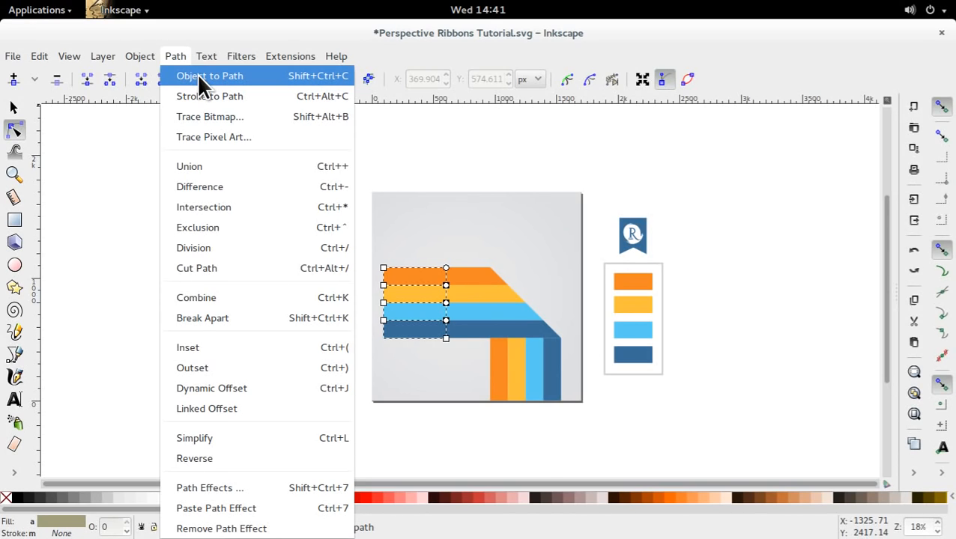
click(196, 74)
Move the converted stripes' left-end nodes out to the page's left edge, and show transformation handles for the selected nodes.
drag(339, 254, 393, 371)
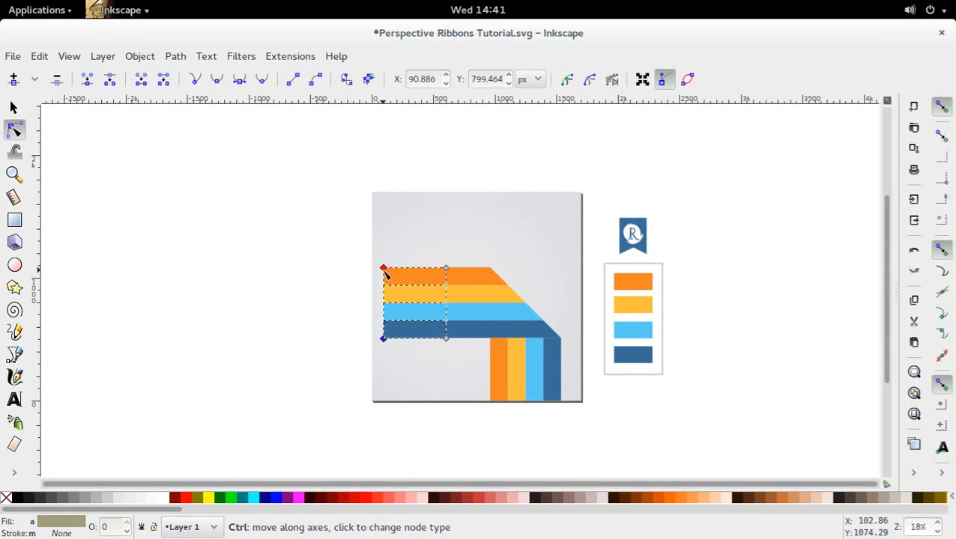
drag(384, 273, 375, 280)
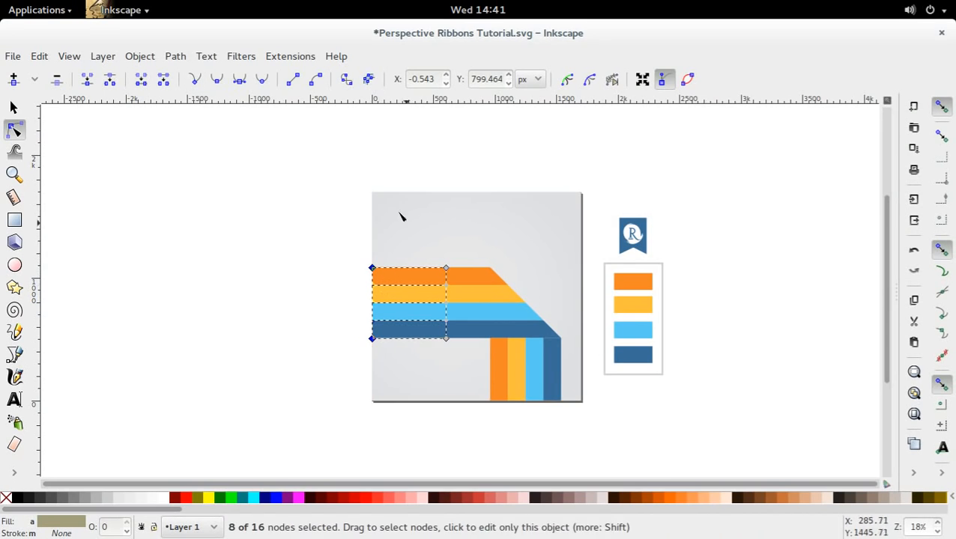
click(638, 81)
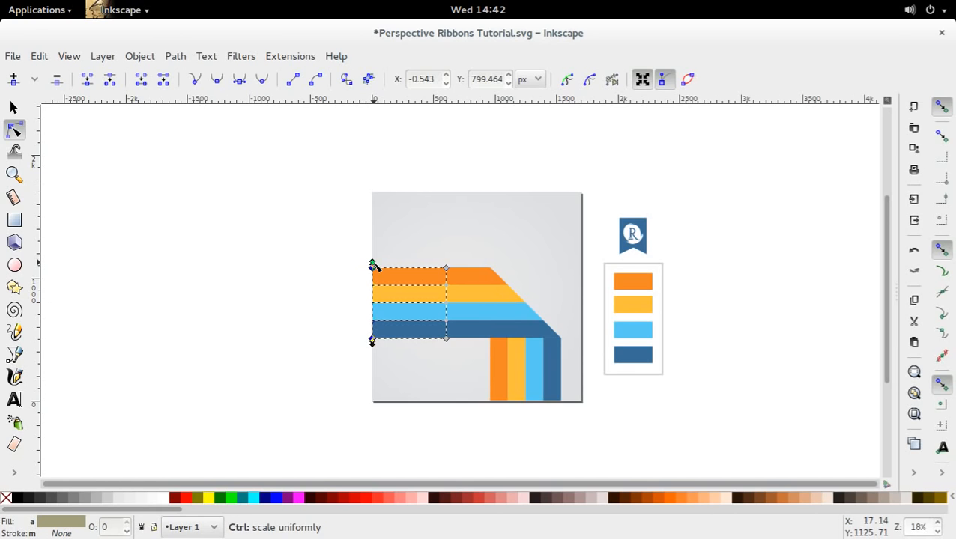
Scale the selected left-end nodes vertically outward about their centre so the four stripe segments flare symmetrically toward the page's left edge.
drag(375, 266, 412, 226)
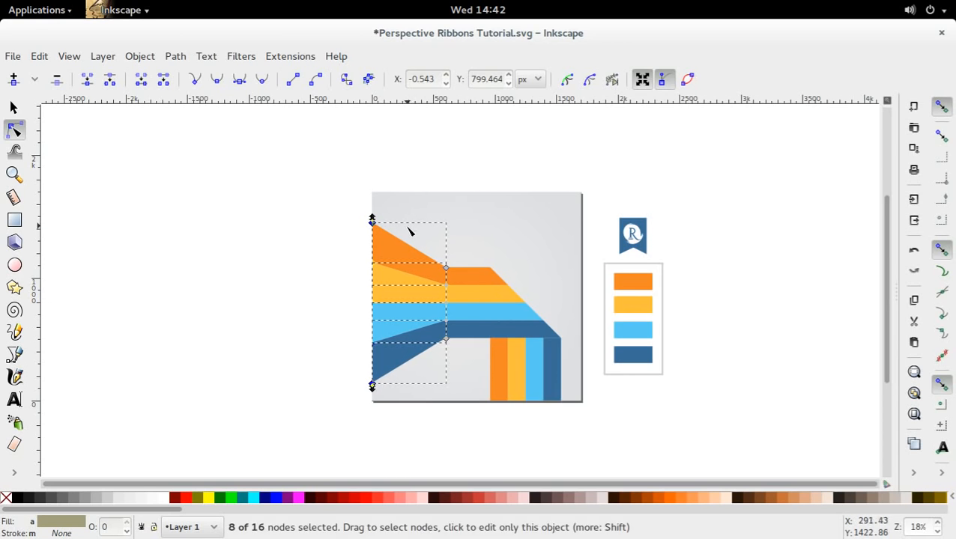
key(s)
click(678, 386)
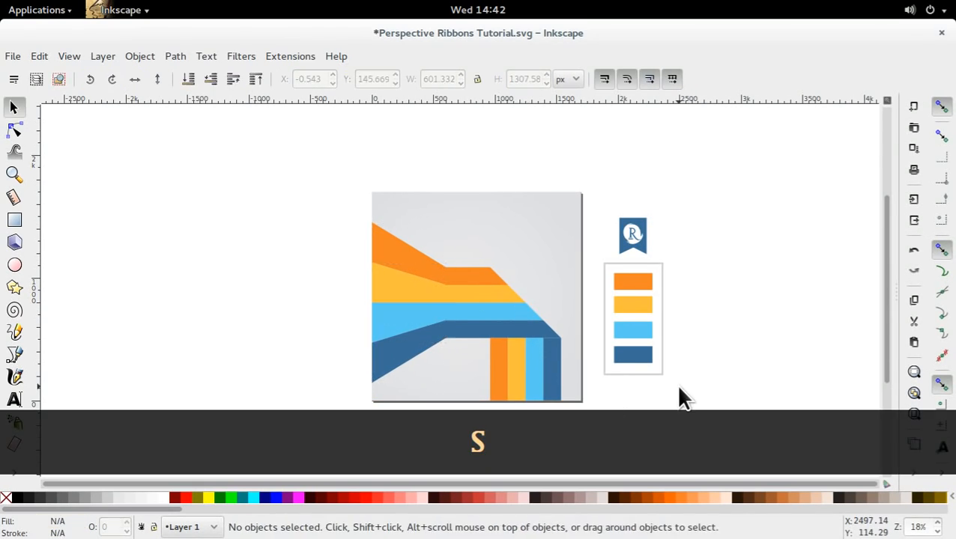
drag(551, 356, 552, 310)
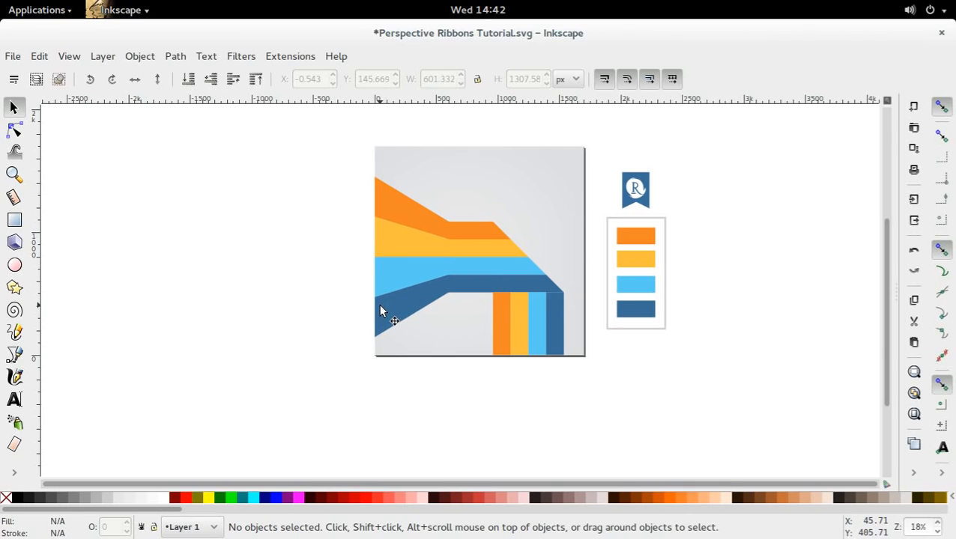
drag(307, 346, 319, 299)
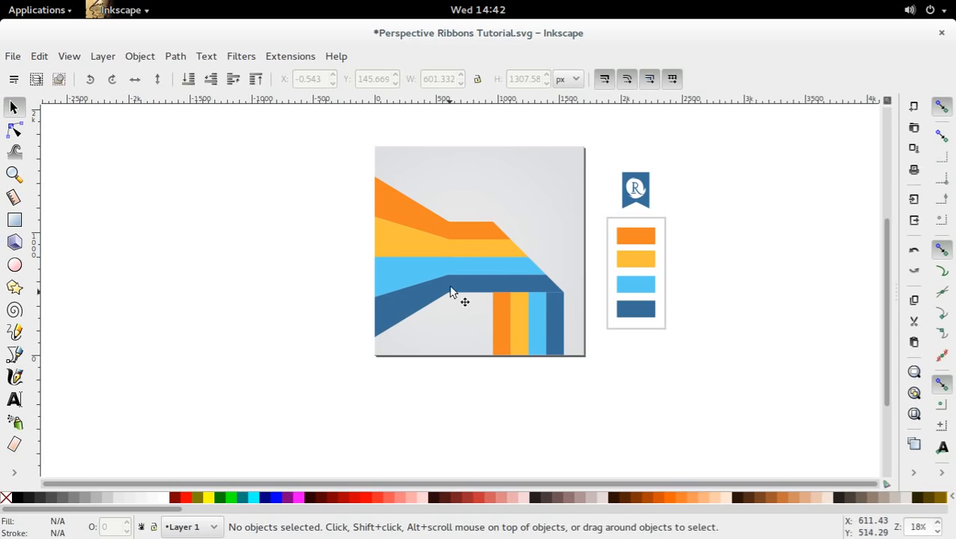
Reselect the four flared segments and scale their left-end nodes vertically inward slightly, to an overall height of about 1159 px.
click(423, 223)
shift+click(420, 260)
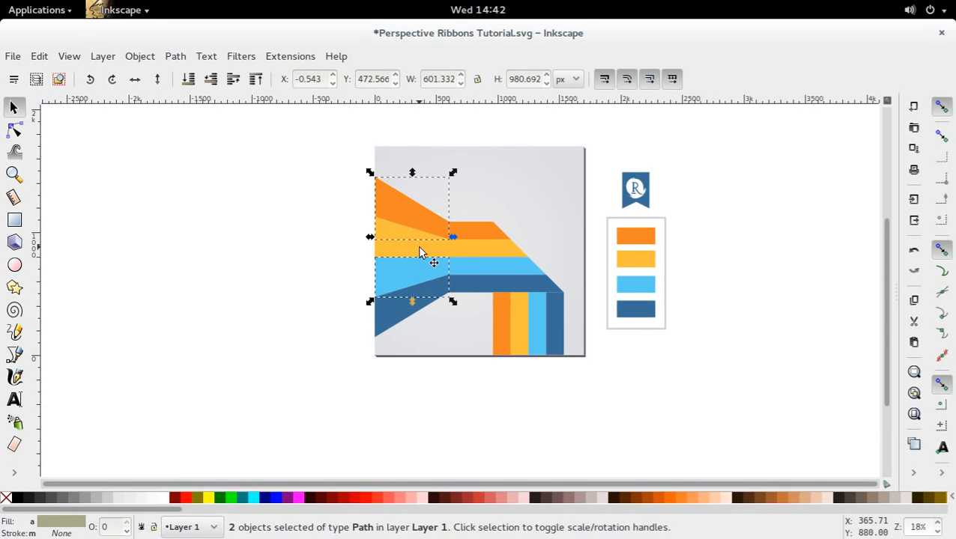
shift+click(419, 253)
shift+click(395, 307)
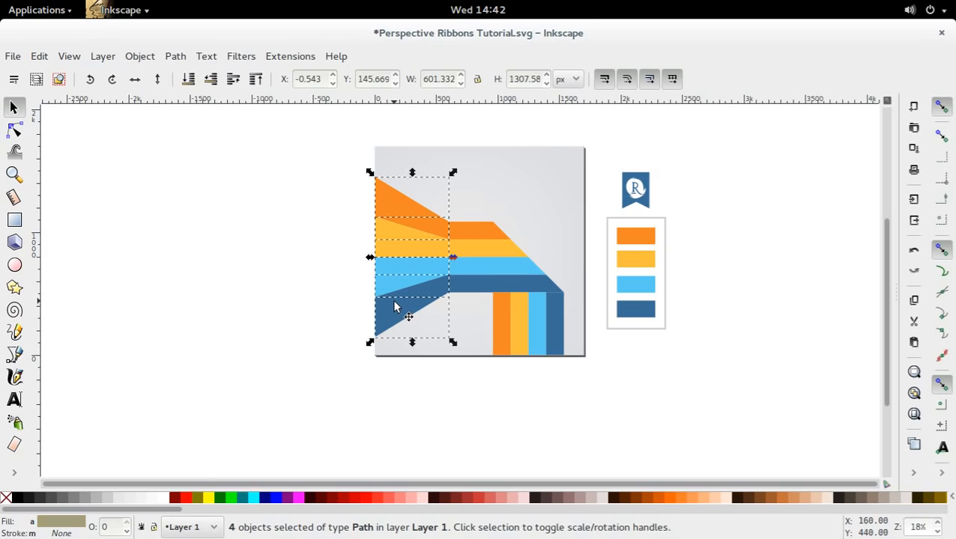
key(n)
drag(348, 167, 374, 329)
click(320, 302)
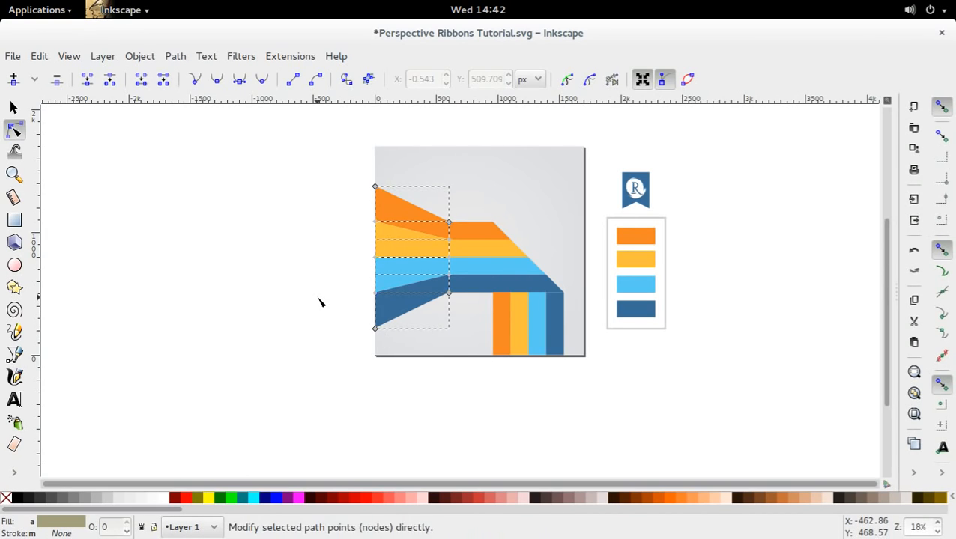
key(s)
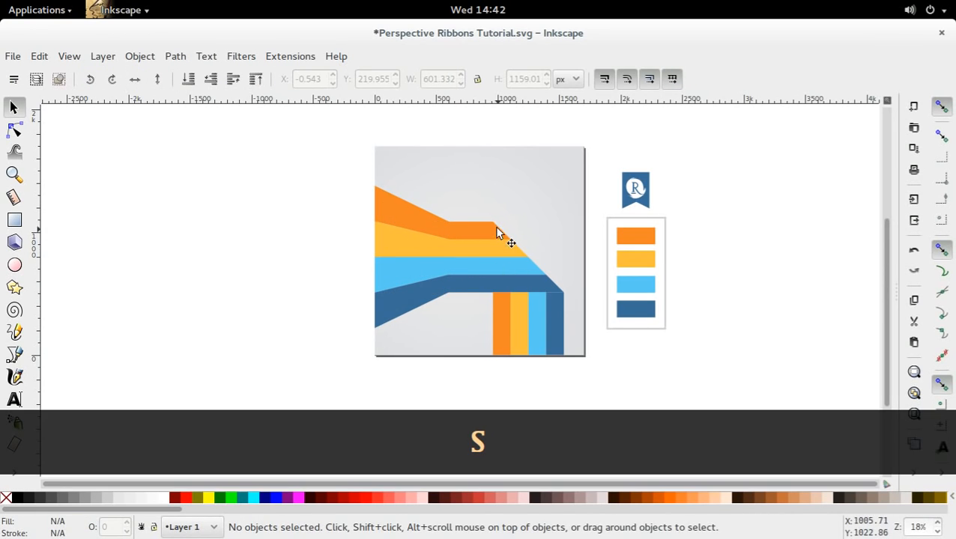
click(380, 314)
click(385, 274)
click(383, 233)
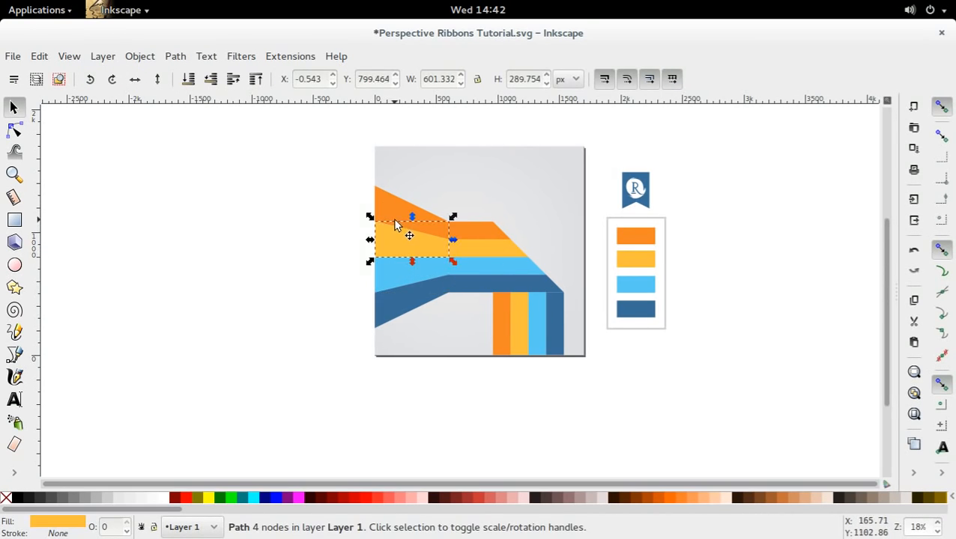
click(382, 198)
click(388, 235)
key(n)
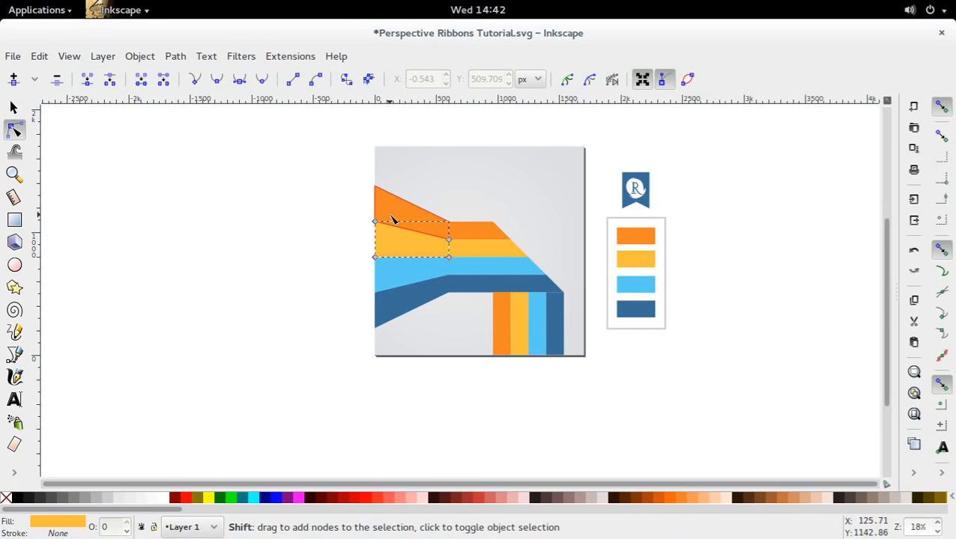
shift+click(391, 216)
shift+click(380, 283)
shift+click(388, 316)
drag(362, 339, 405, 178)
click(328, 291)
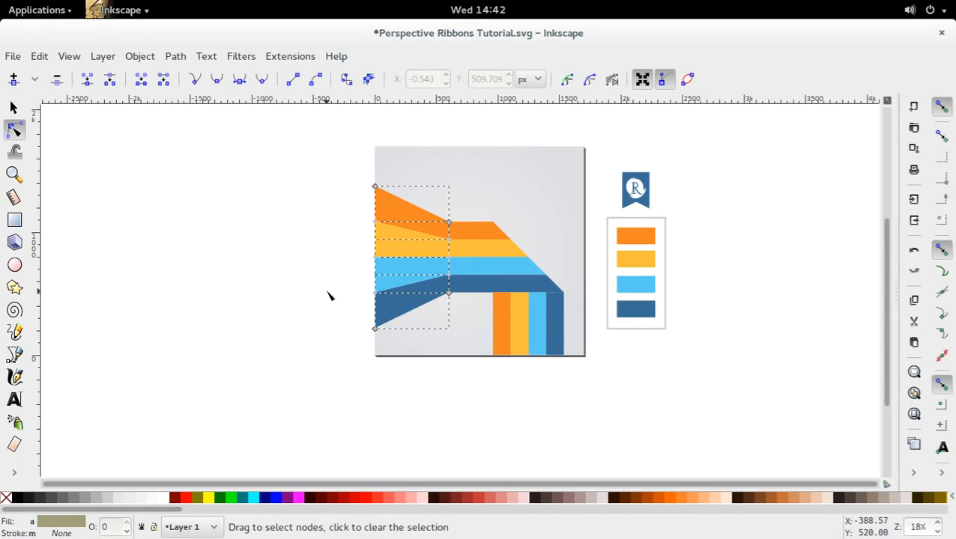
click(330, 291)
key(s)
key(n)
click(408, 240)
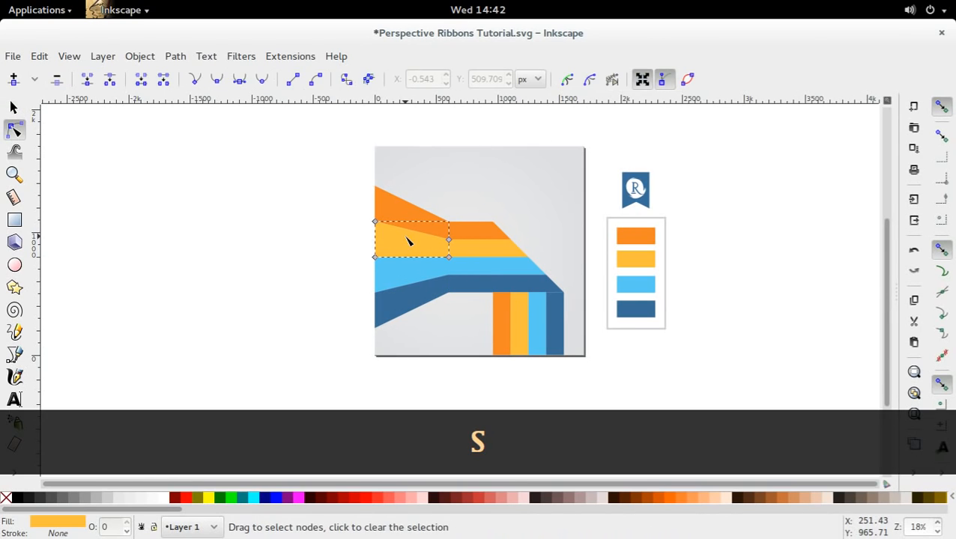
click(661, 80)
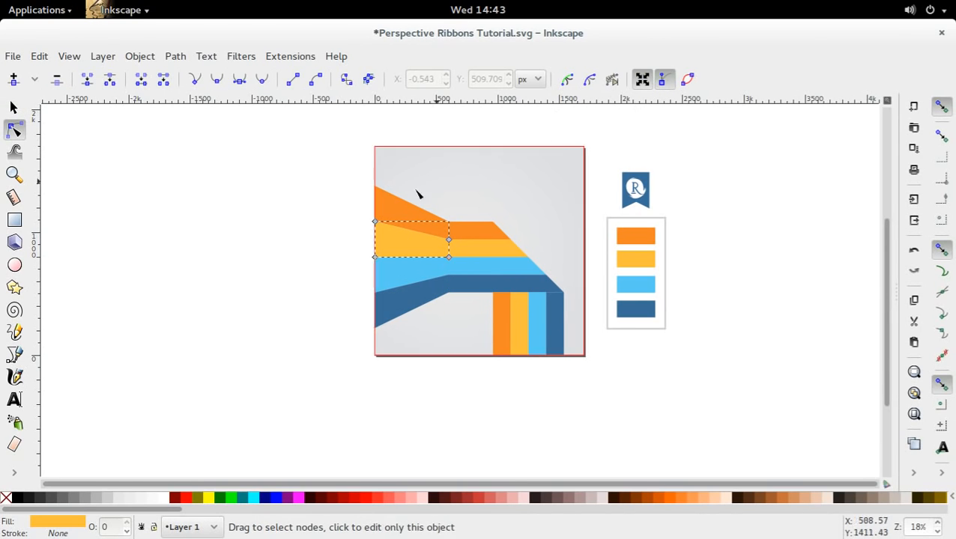
click(318, 242)
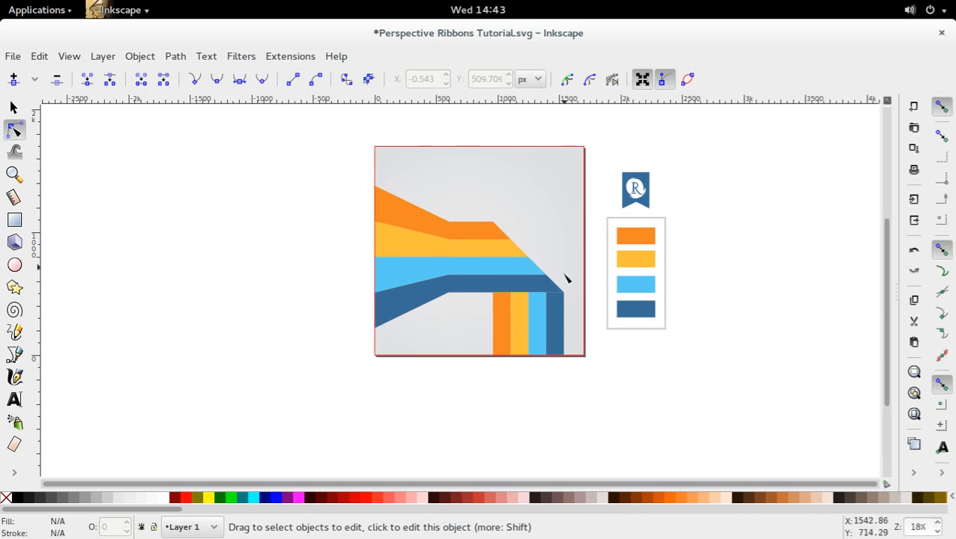
Convert the four vertical stripes to paths and select the nodes along their upper ends.
click(552, 338)
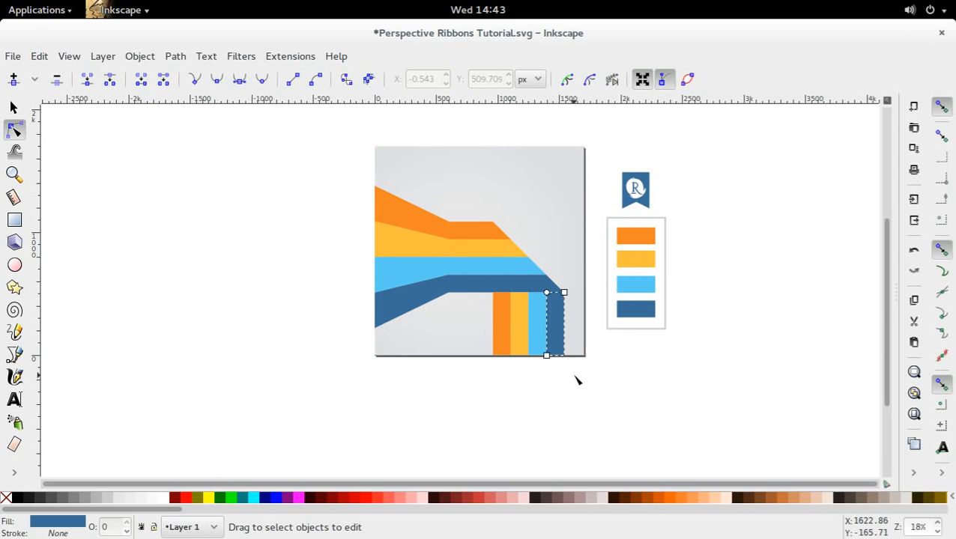
shift+click(539, 325)
shift+click(519, 326)
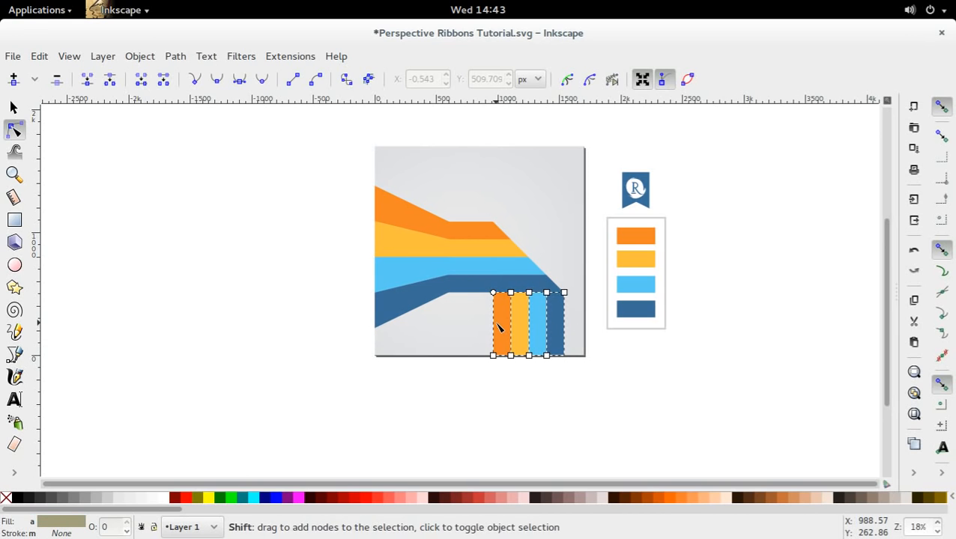
key(ctrl+shift+c)
drag(475, 301, 582, 283)
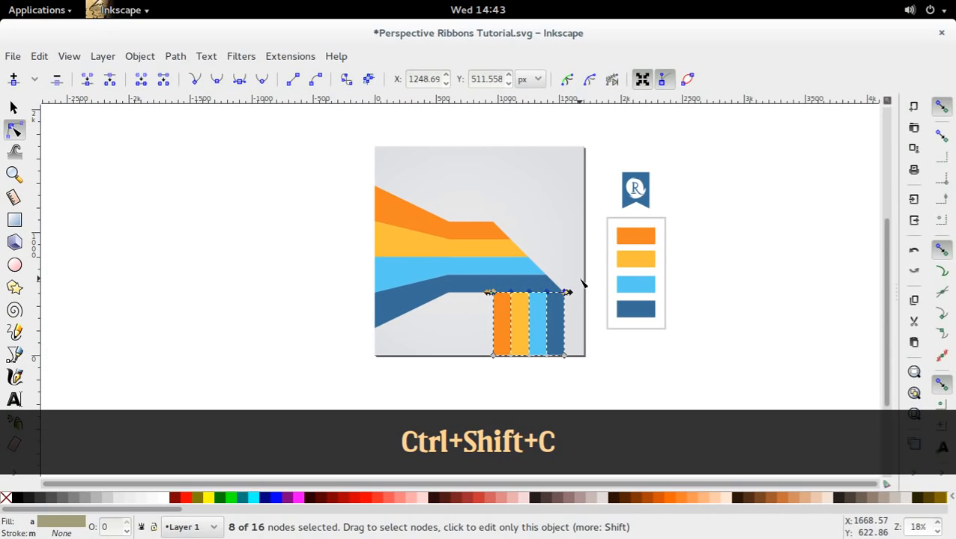
Nudge the vertical stripes' upper nodes slightly upward, and undo the nudge.
key(alt+Up)
key(s)
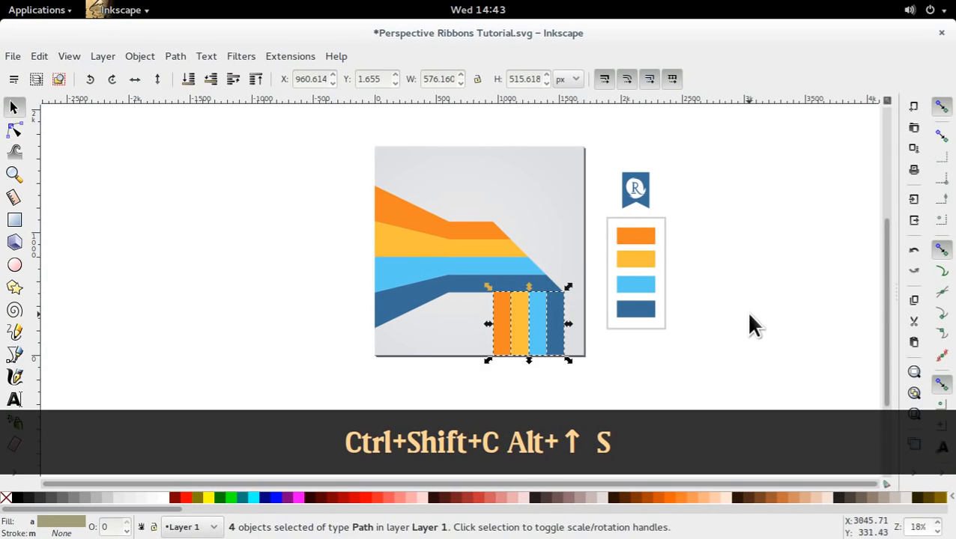
click(745, 311)
key(ctrl+z)
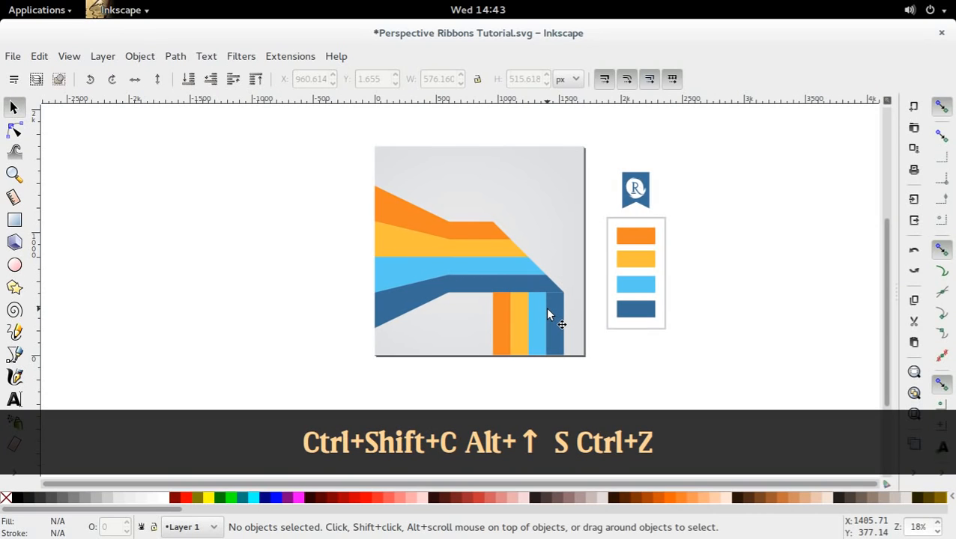
click(547, 314)
click(720, 340)
Save the document.
drag(664, 316, 694, 366)
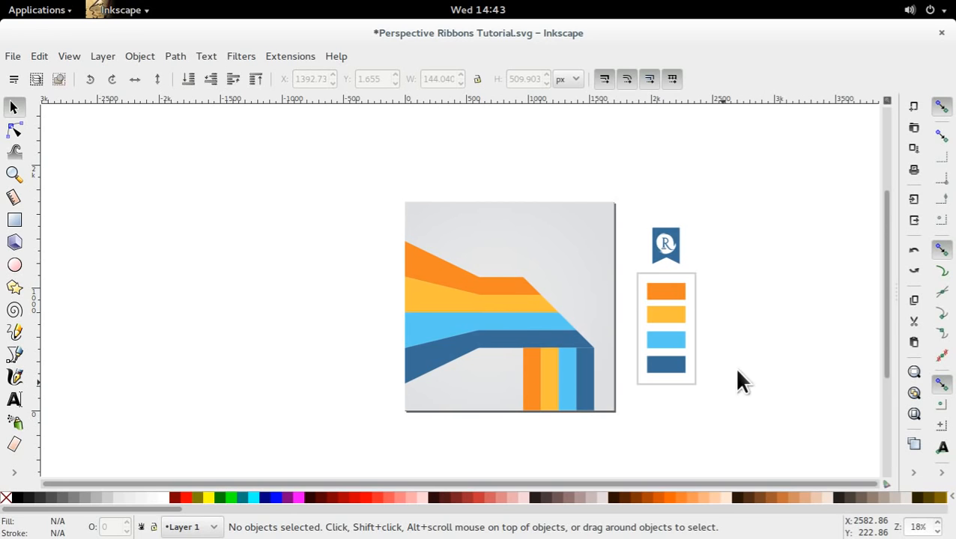
scroll(734, 367, down, 2)
key(ctrl+s)
Apply a vertical linear gradient to the dark blue vertical stripe, with its transparent end at the fold and its opaque end partway down.
click(510, 291)
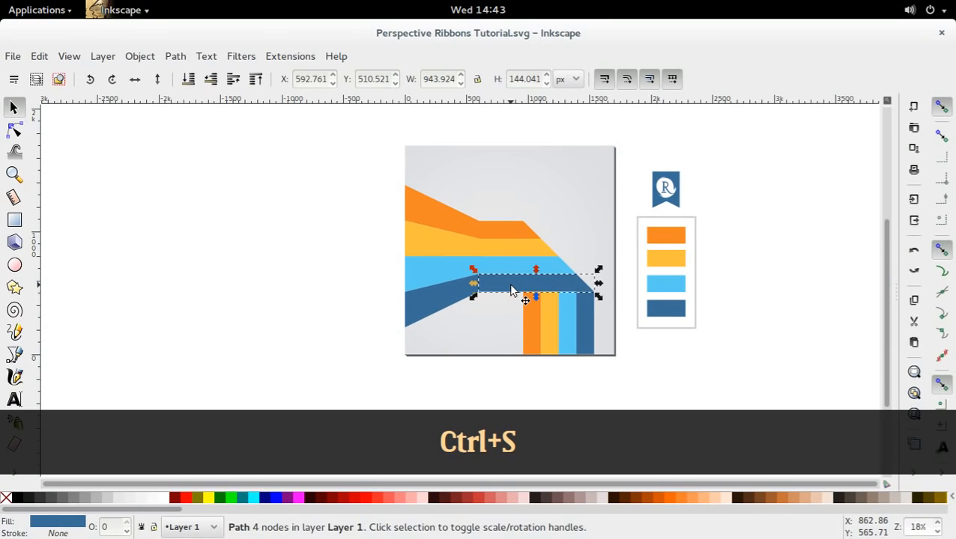
key(n)
click(585, 323)
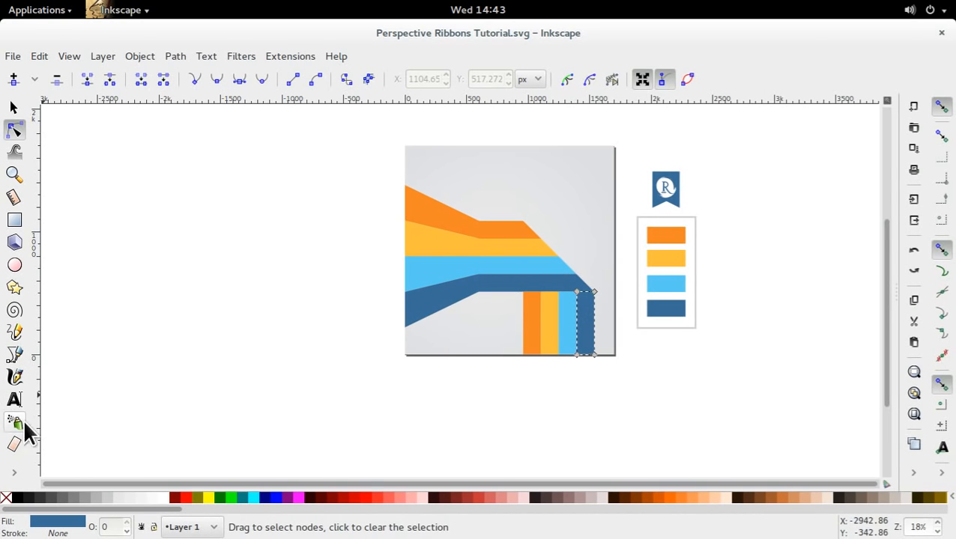
key(g)
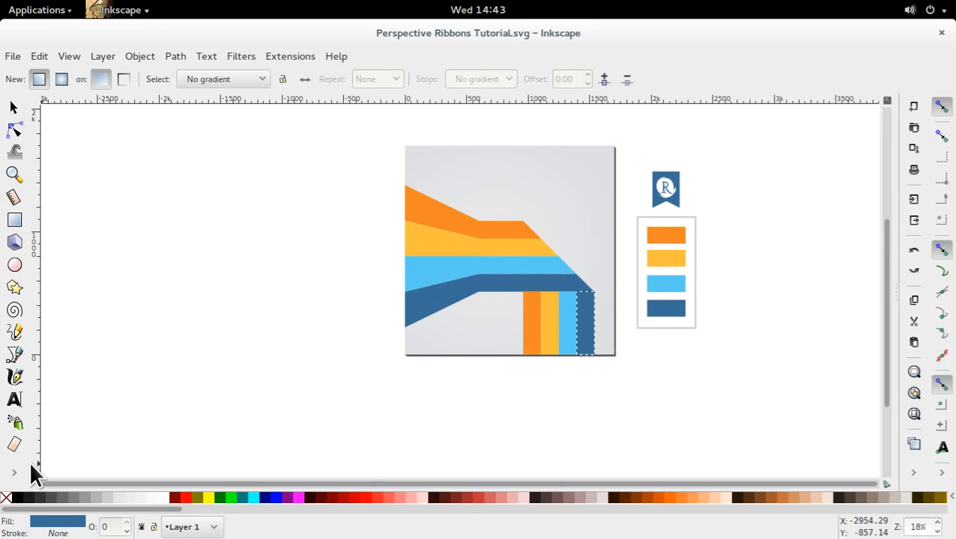
click(18, 473)
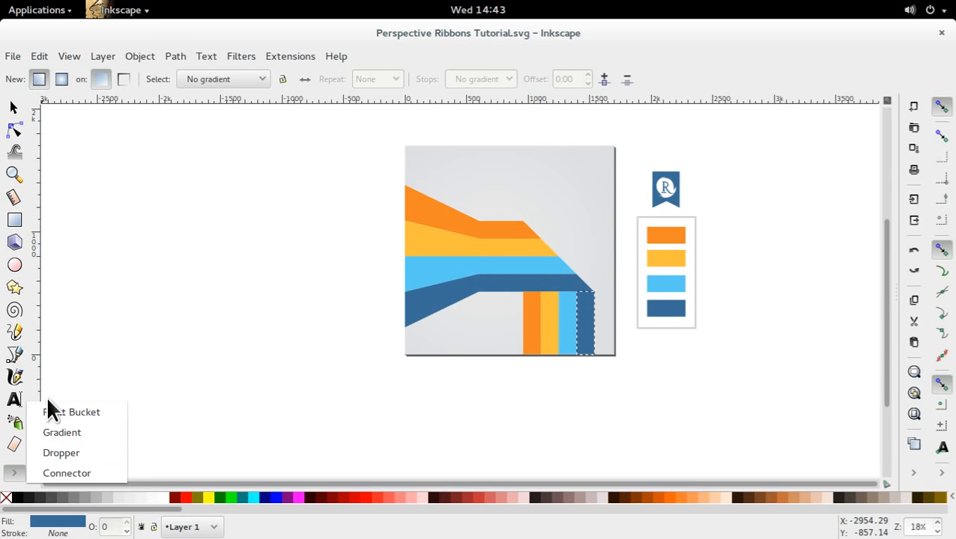
click(69, 432)
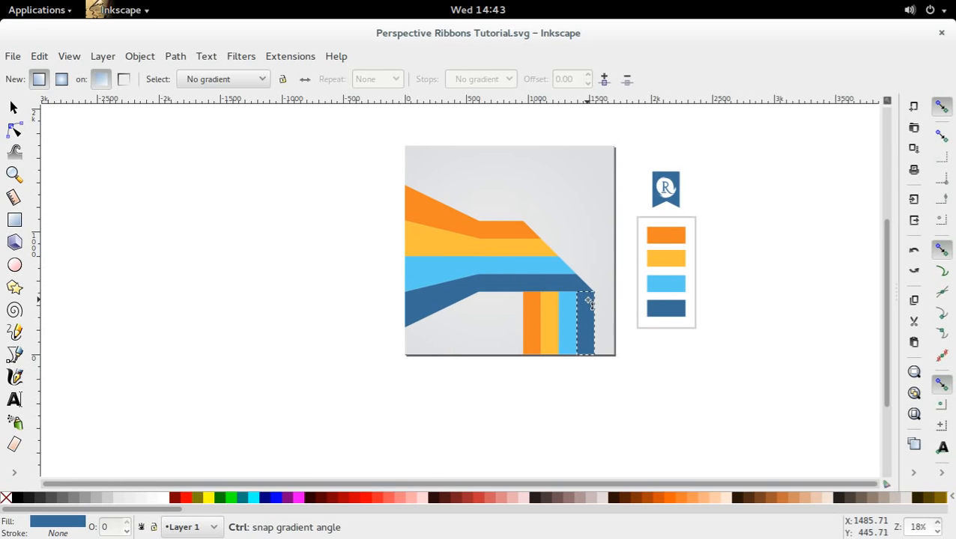
drag(588, 301, 588, 356)
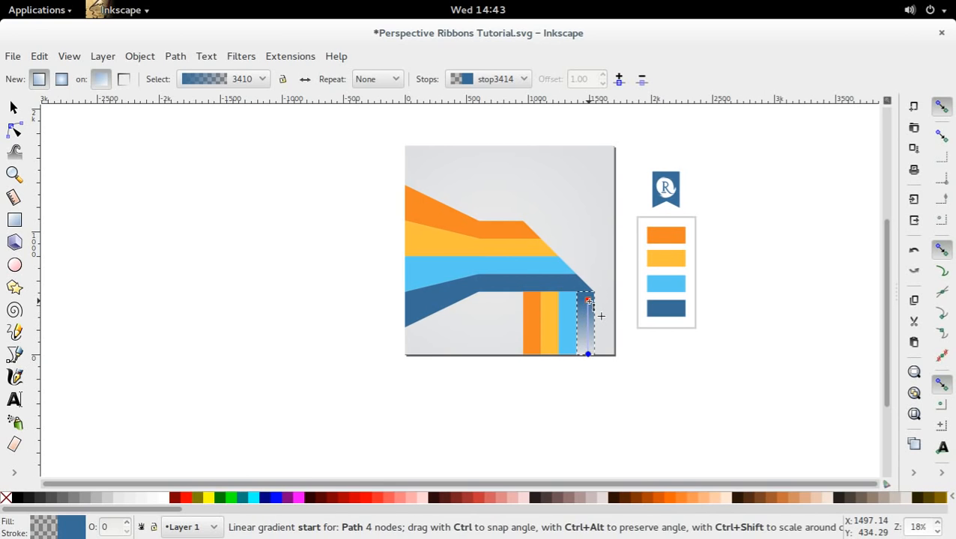
mouse_move(588, 301)
mouse_down()
mouse_move(589, 334)
mouse_move(589, 295)
mouse_up()
click(589, 294)
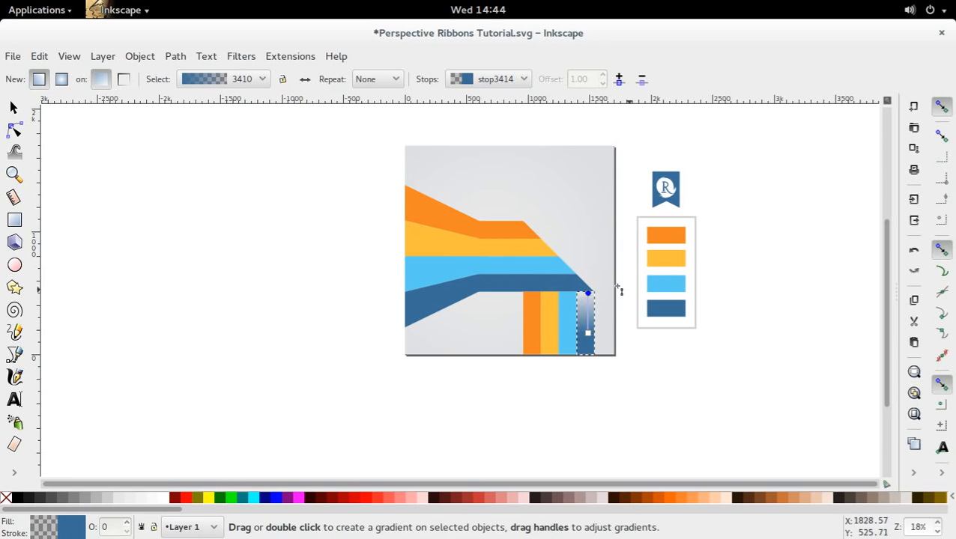
Set the gradient's transparent stop at the fold of the dark blue stripe to alpha 255 and lightness 72.
key(ctrl+shift+d)
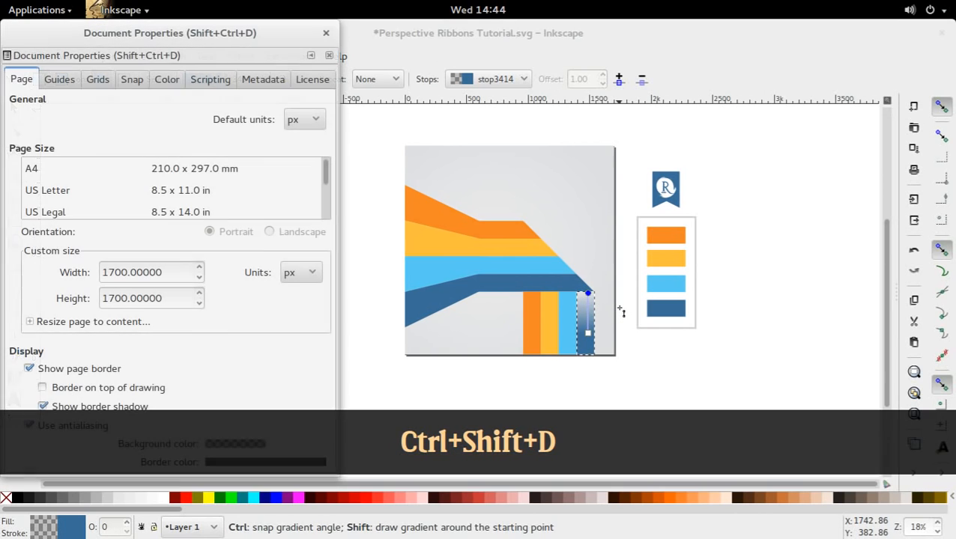
click(322, 33)
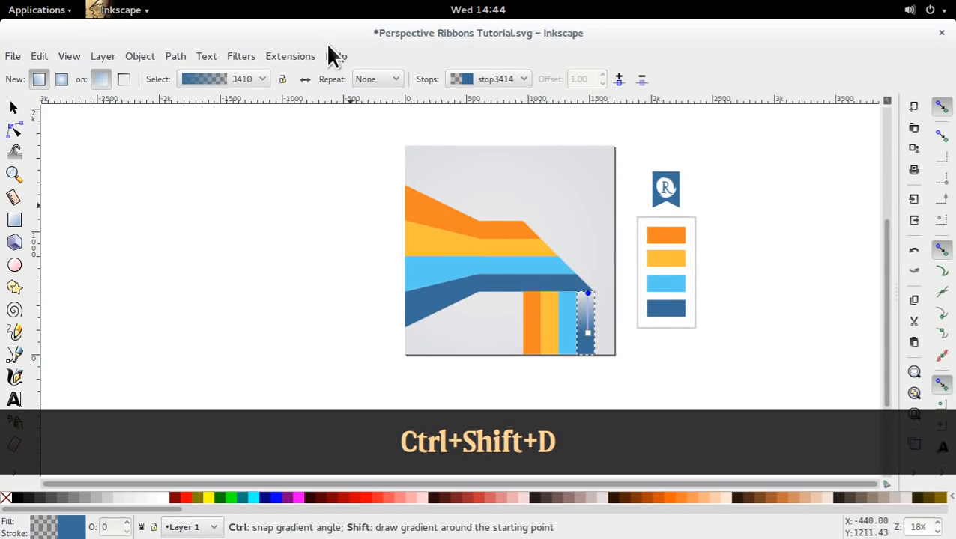
key(ctrl+shift+f)
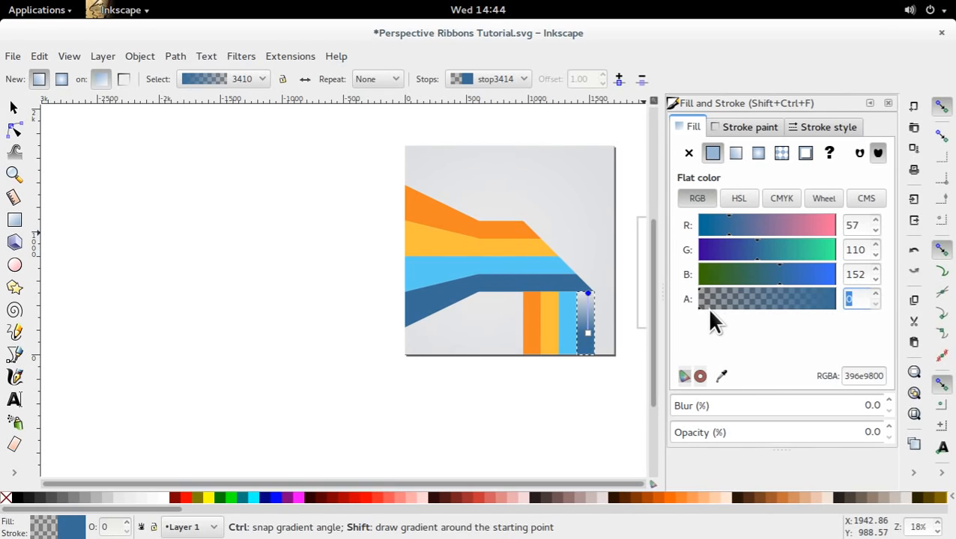
drag(709, 312, 844, 311)
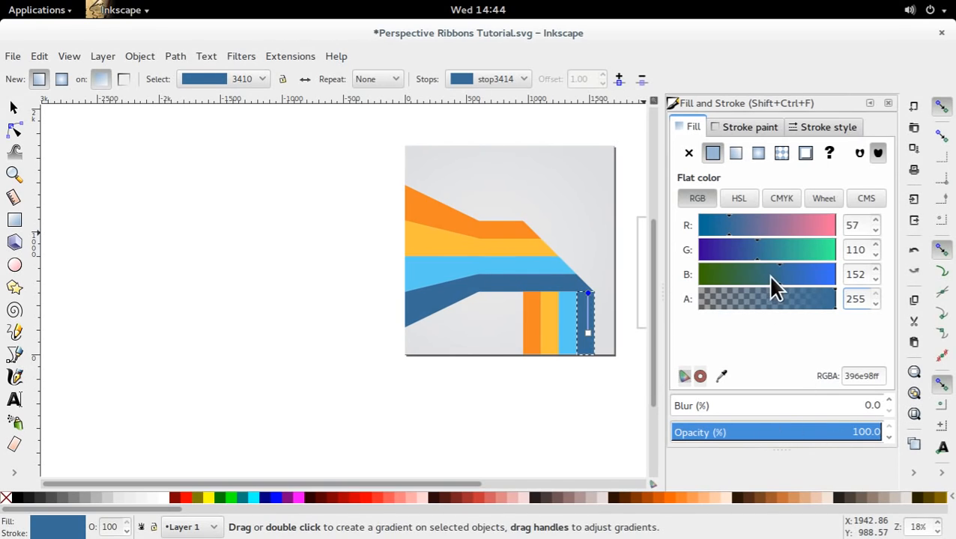
click(739, 199)
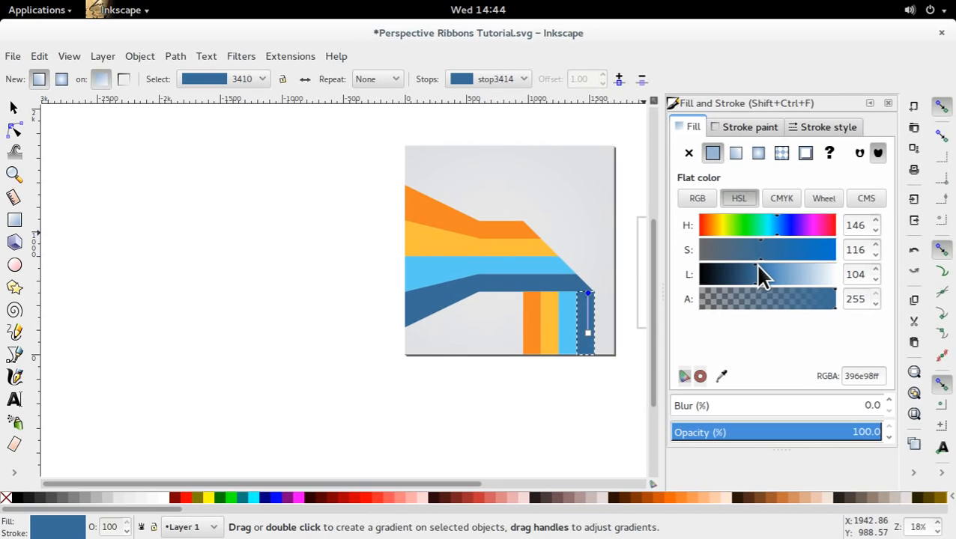
drag(752, 271, 737, 276)
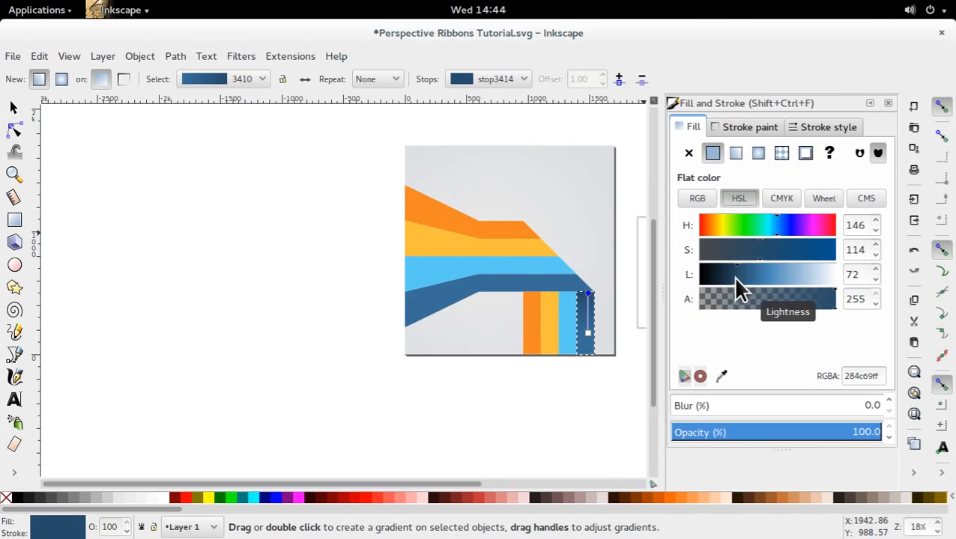
key(s)
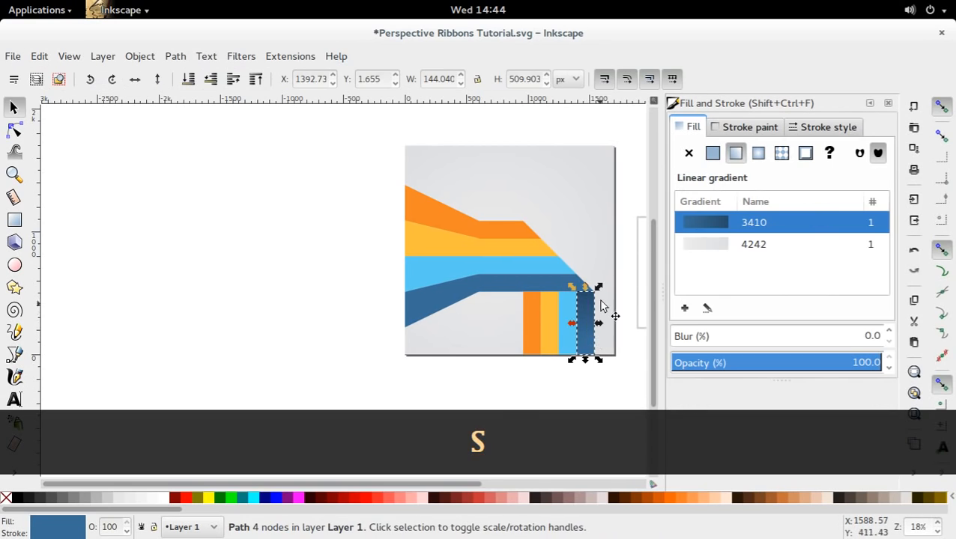
click(504, 392)
click(576, 338)
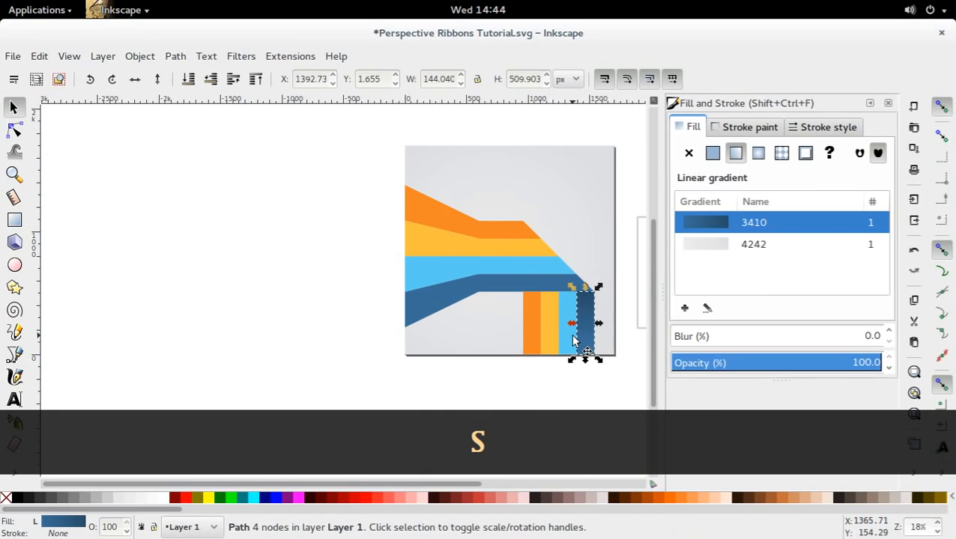
Apply a vertical linear gradient to the light blue vertical stripe, with its opaque end partway down and its transparent end near the fold.
click(562, 339)
key(n)
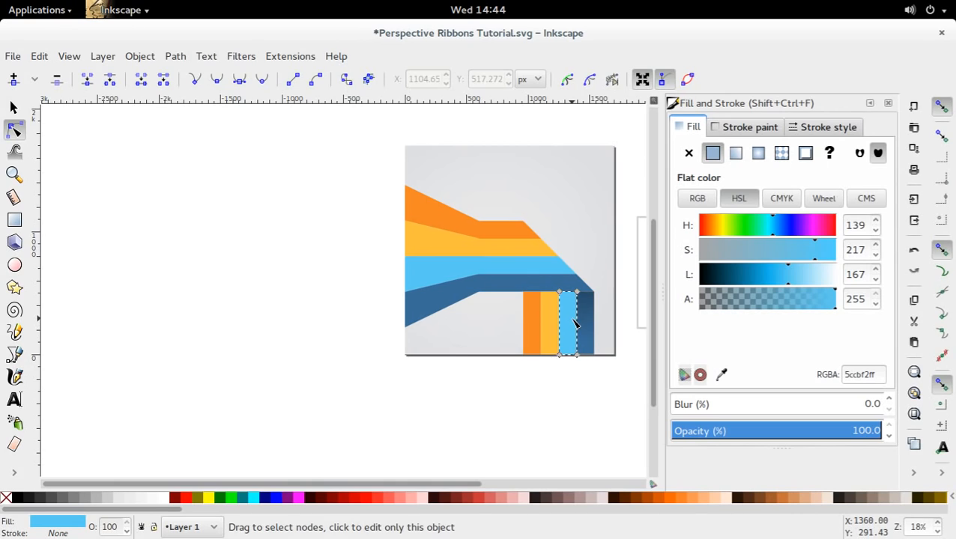
key(g)
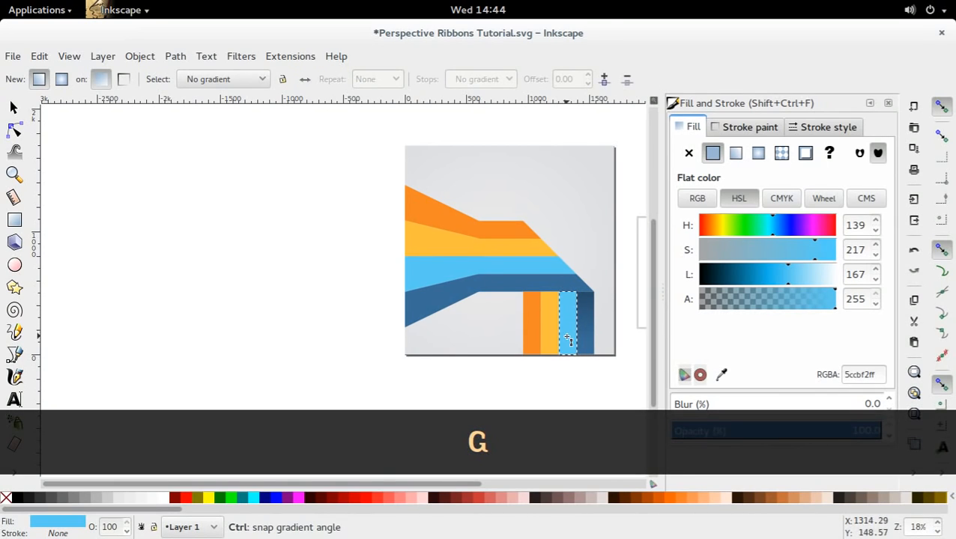
drag(567, 337, 566, 300)
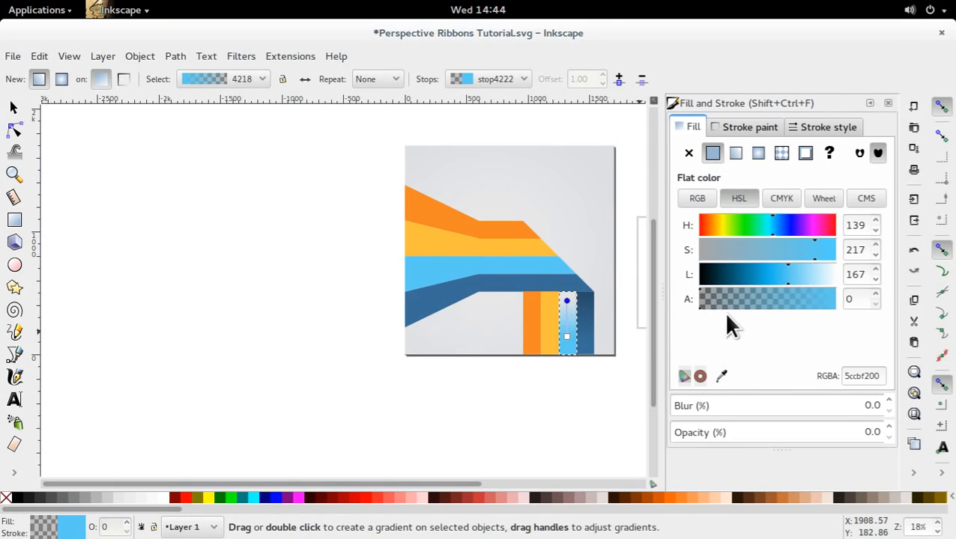
Set the light blue gradient's transparent stop near the fold to alpha 255 and lightness 128, and deselect the stripe.
drag(728, 301, 835, 301)
click(785, 275)
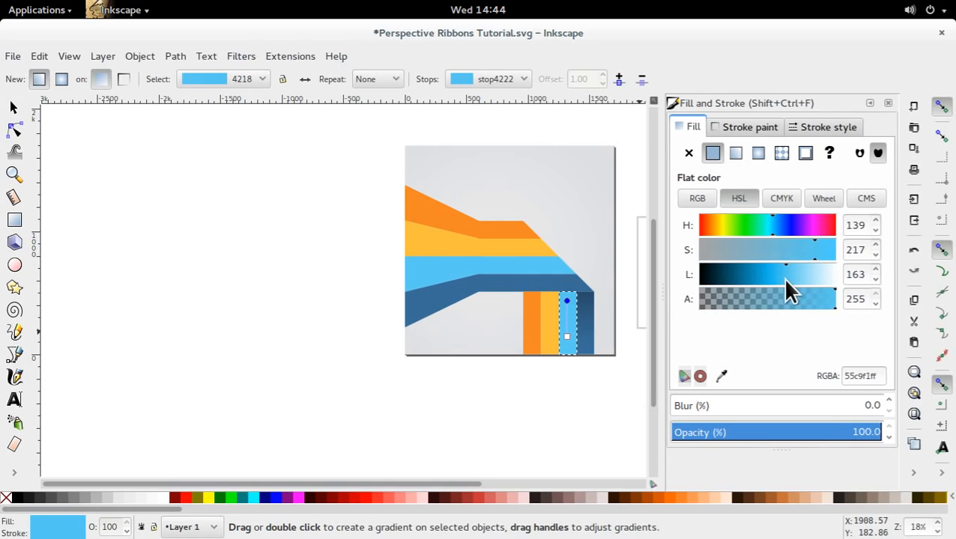
drag(785, 276, 767, 281)
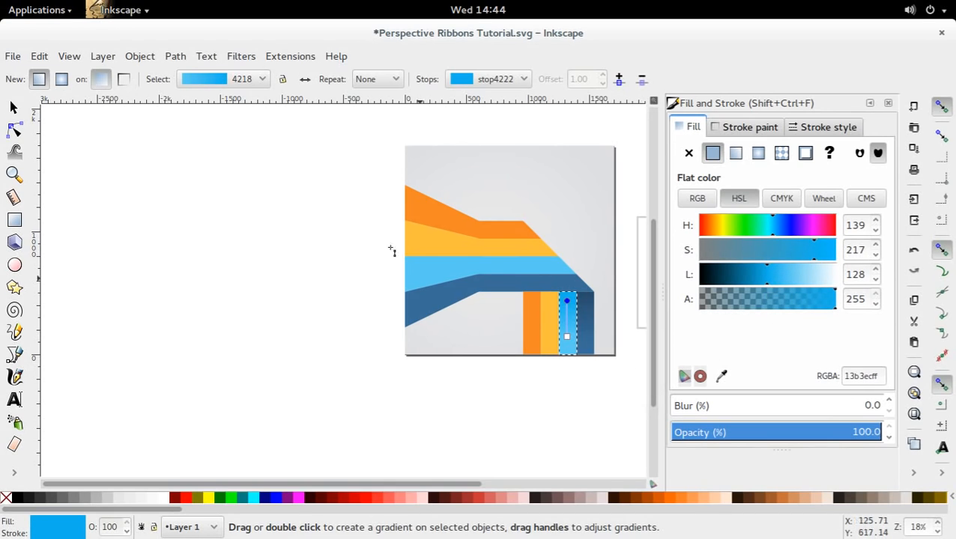
click(13, 107)
click(254, 259)
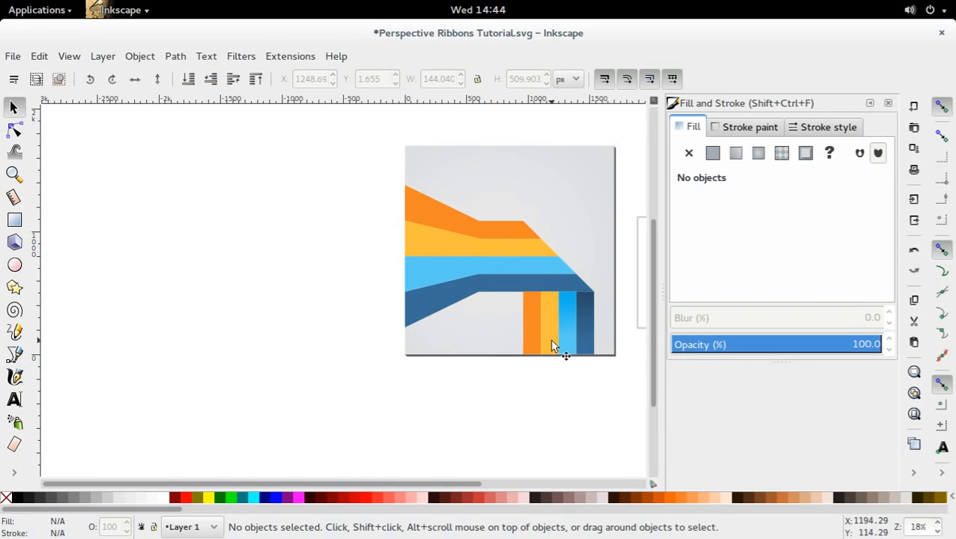
Apply a vertical linear gradient to the yellow vertical stripe, with its opaque end near the page's lower edge and its transparent end at the fold.
double_click(552, 346)
key(g)
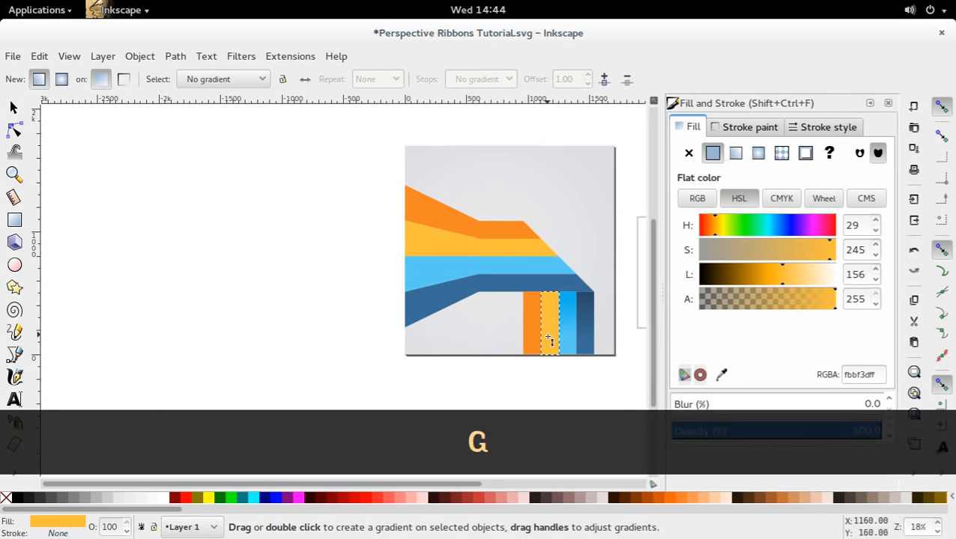
drag(546, 343, 547, 297)
click(547, 297)
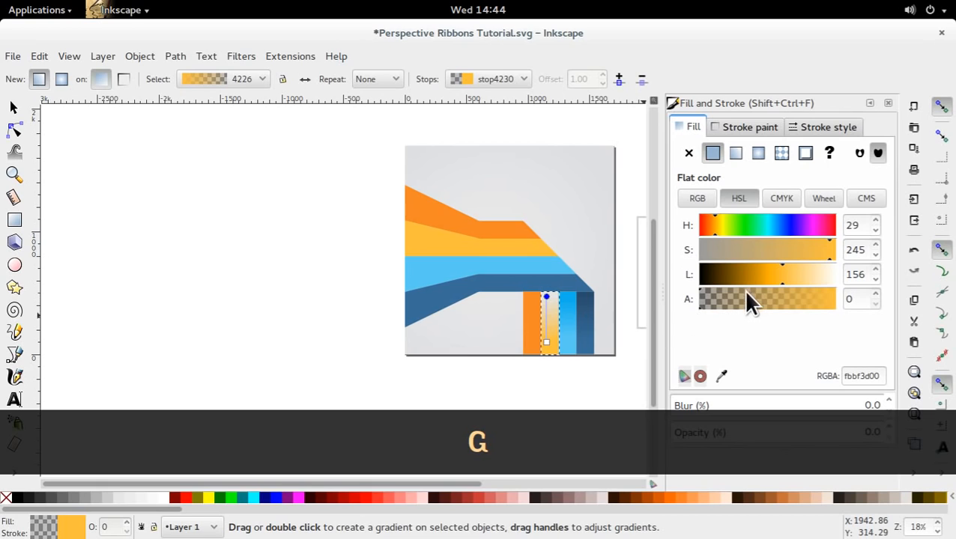
Set the yellow gradient's transparent stop at the fold to alpha 255 and lightness 106, and deselect the stripe.
drag(746, 299, 840, 332)
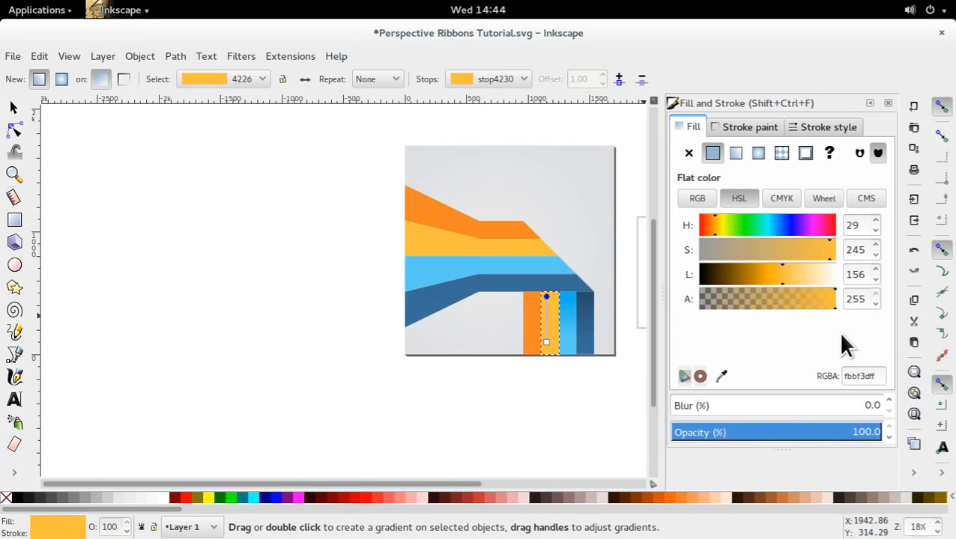
mouse_move(761, 267)
mouse_down()
mouse_move(770, 269)
mouse_move(753, 274)
mouse_up()
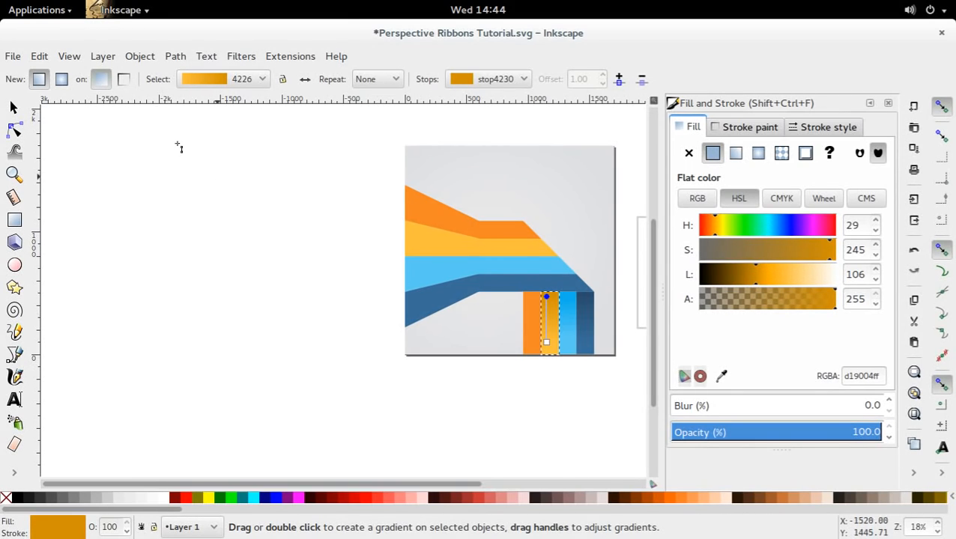
click(13, 107)
click(267, 290)
Apply a vertical linear gradient to the orange vertical stripe, with its opaque end near the lower edge and its transparent end just above the fold.
double_click(532, 347)
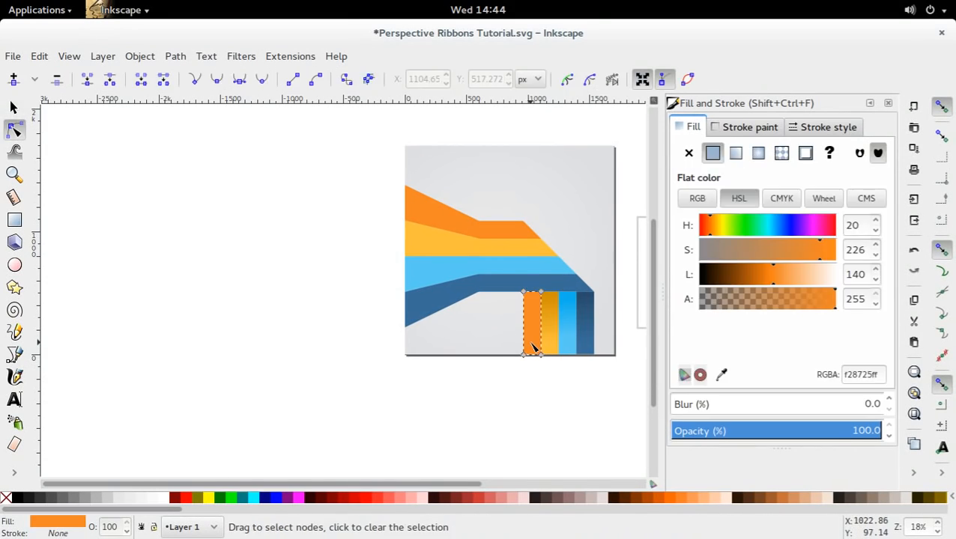
key(g)
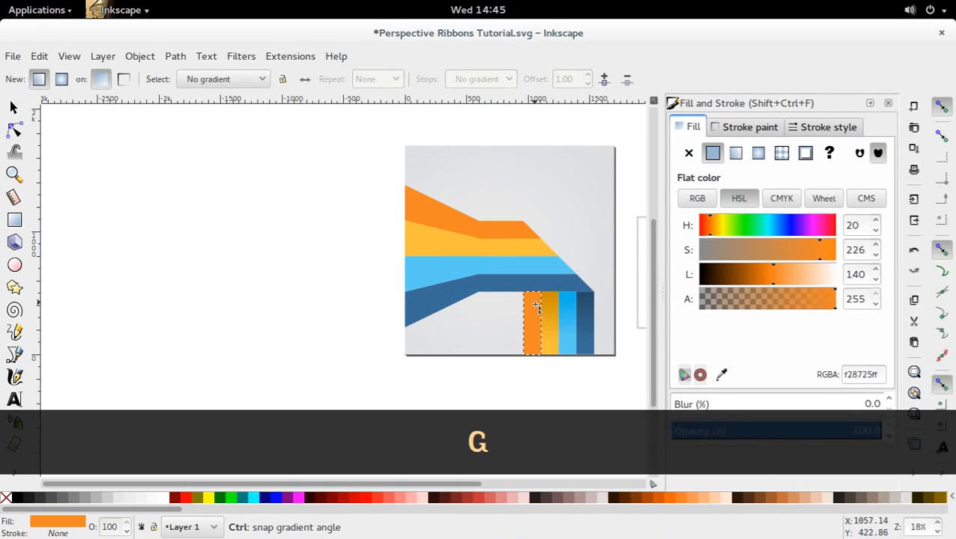
mouse_move(535, 302)
mouse_down()
mouse_move(535, 356)
mouse_move(534, 266)
mouse_move(525, 265)
mouse_move(535, 266)
mouse_up()
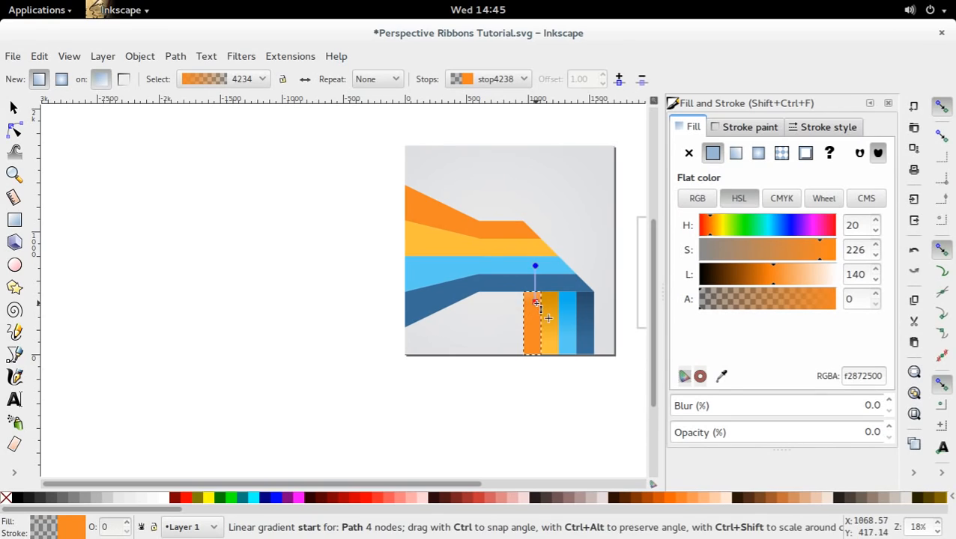
drag(535, 302, 535, 343)
drag(535, 266, 535, 285)
Make the orange gradient's transparent stop fully opaque and a darker orange, and save the document.
drag(768, 299, 841, 302)
drag(766, 277, 757, 280)
click(13, 108)
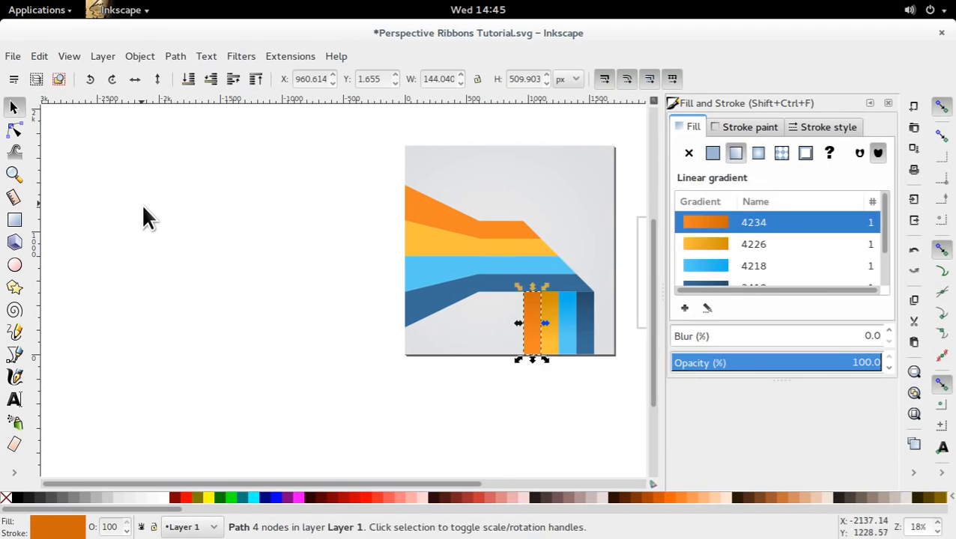
key(Escape)
key(ctrl+s)
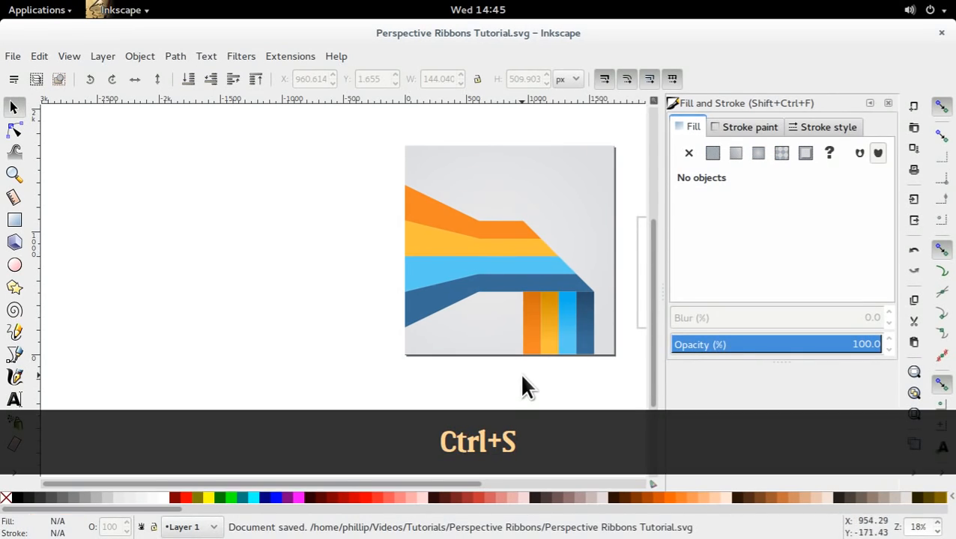
Apply the existing dark blue gradient 3410 to the horizontal dark blue stripe.
click(542, 285)
double_click(547, 285)
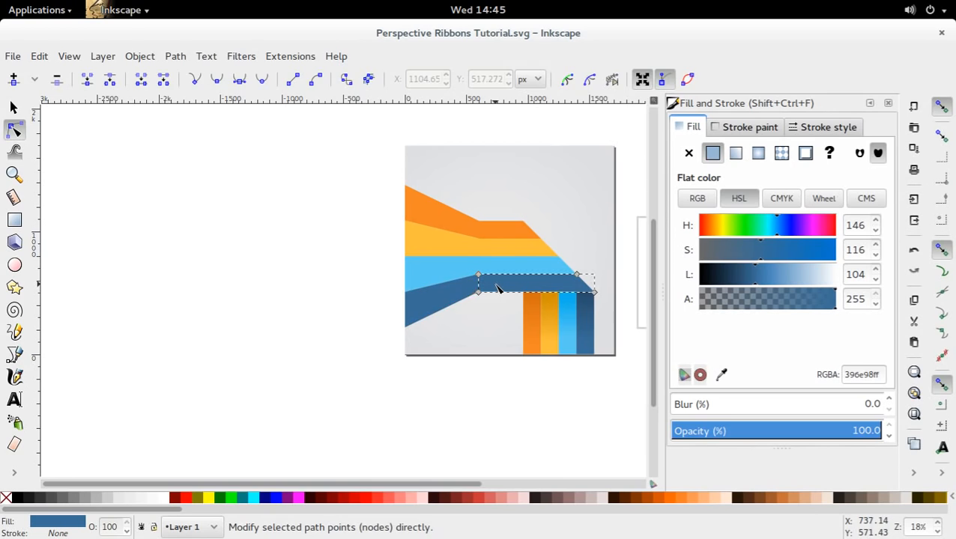
key(g)
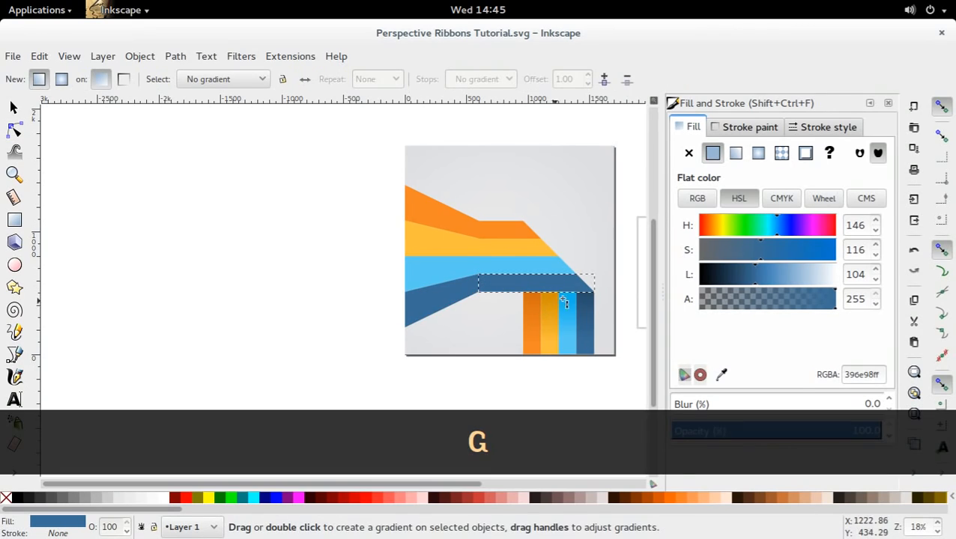
click(231, 82)
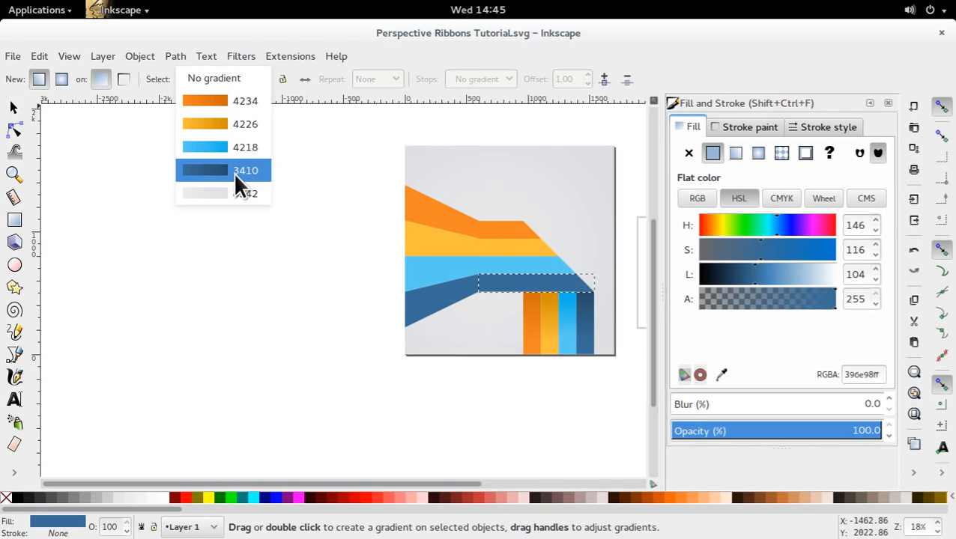
click(223, 171)
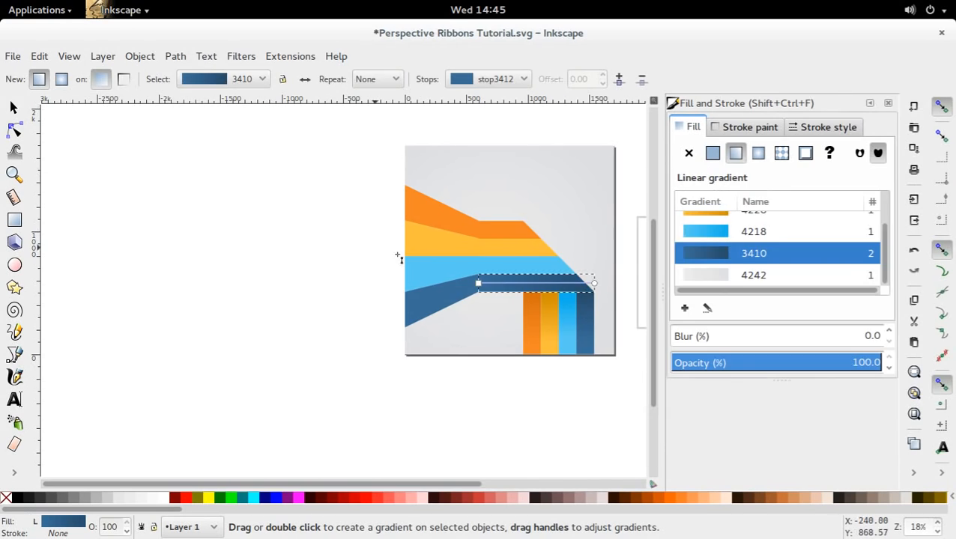
Reverse the horizontal dark blue stripe's gradient, with its dark end toward the flare crease and its lighter end at the diagonal fold.
key(s)
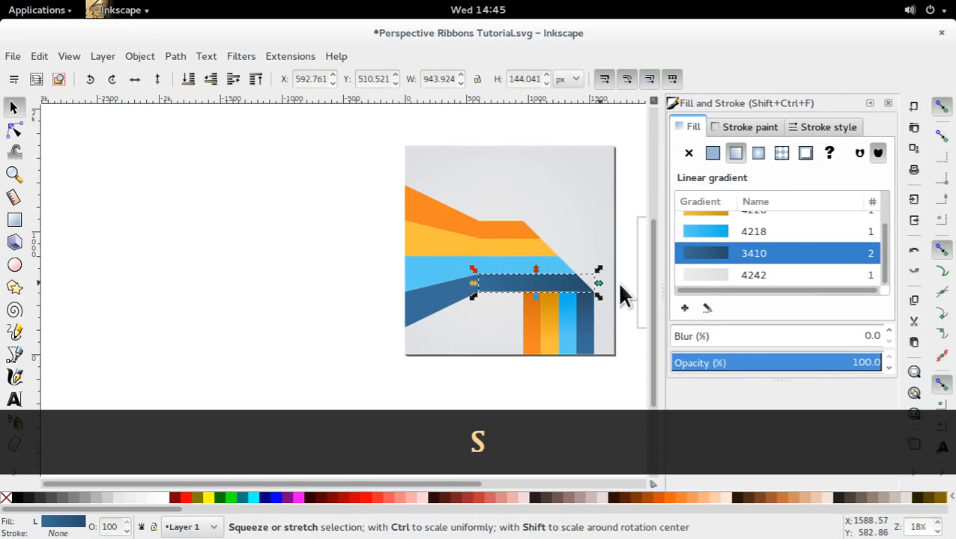
click(548, 416)
double_click(589, 288)
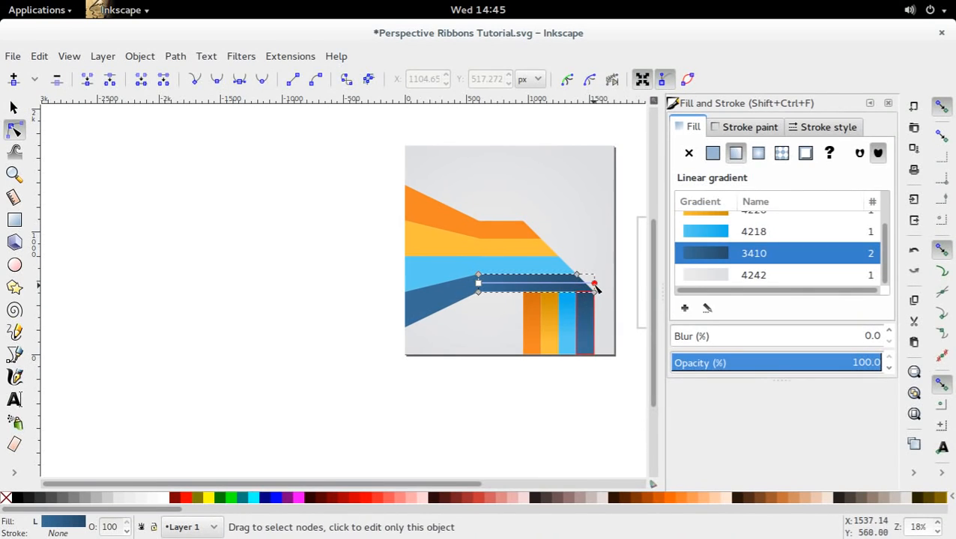
click(508, 285)
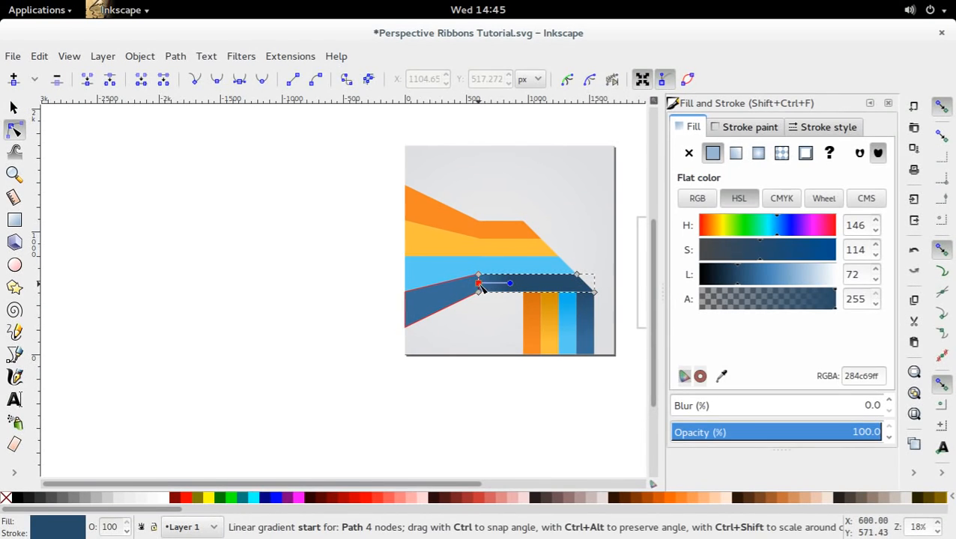
drag(480, 284, 590, 288)
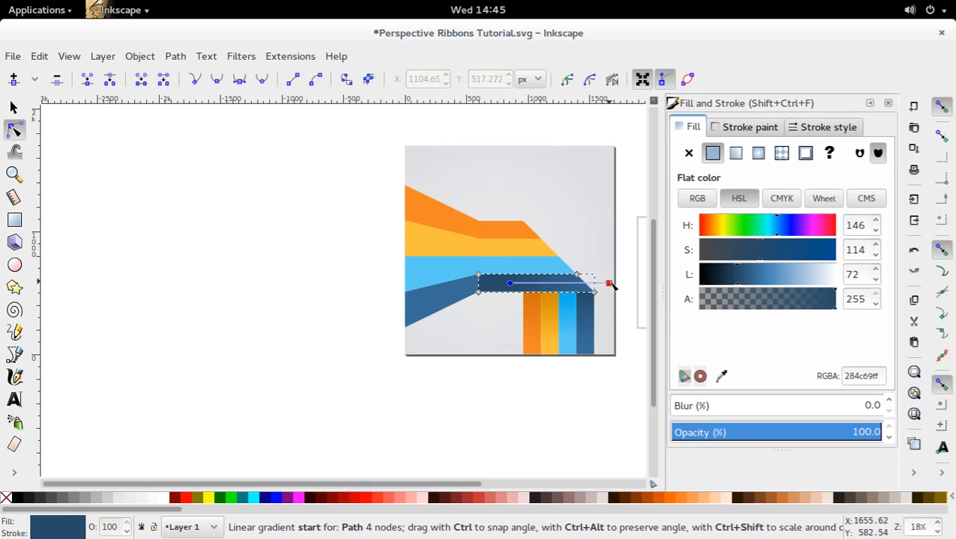
click(597, 284)
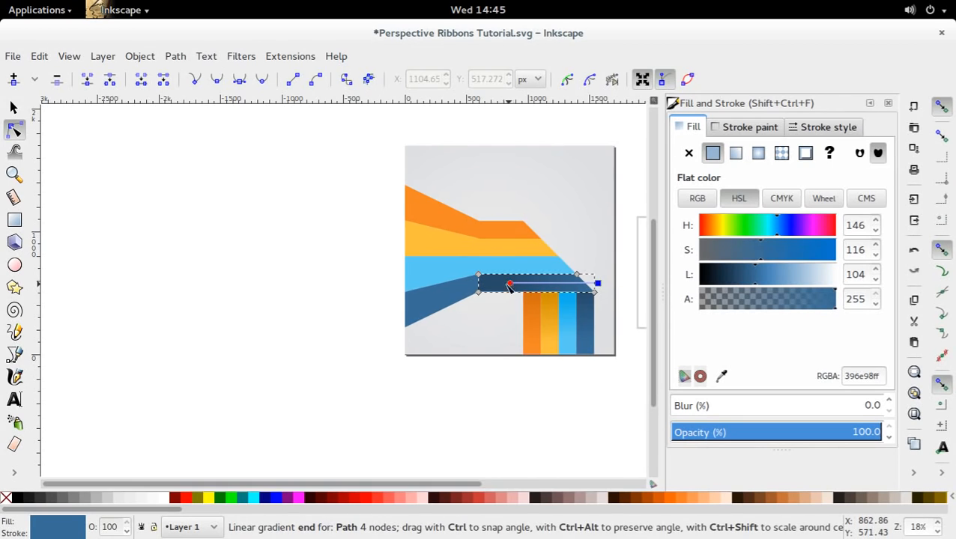
key(s)
click(622, 254)
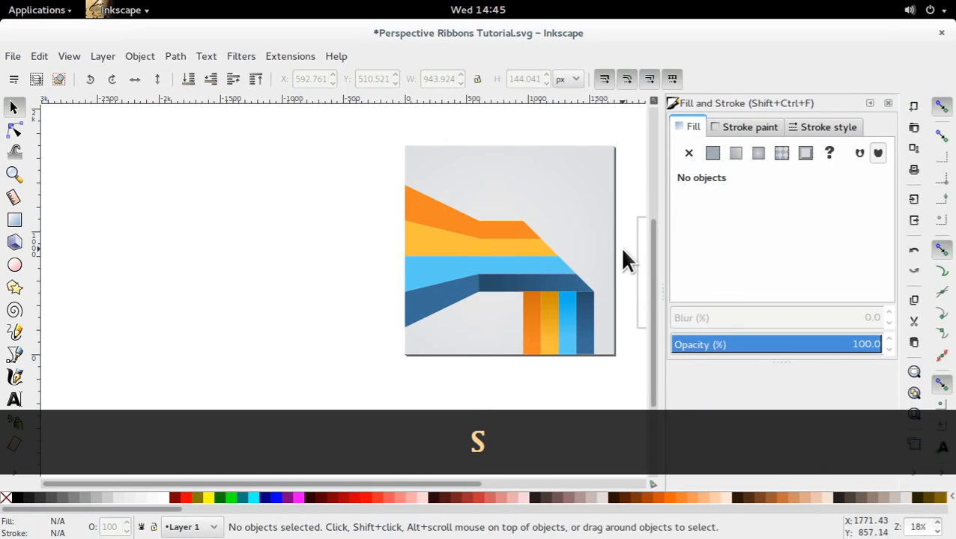
Apply the existing light blue gradient 4218 to the horizontal light blue stripe, reversed so its darker end lies toward the flare crease.
click(535, 270)
key(g)
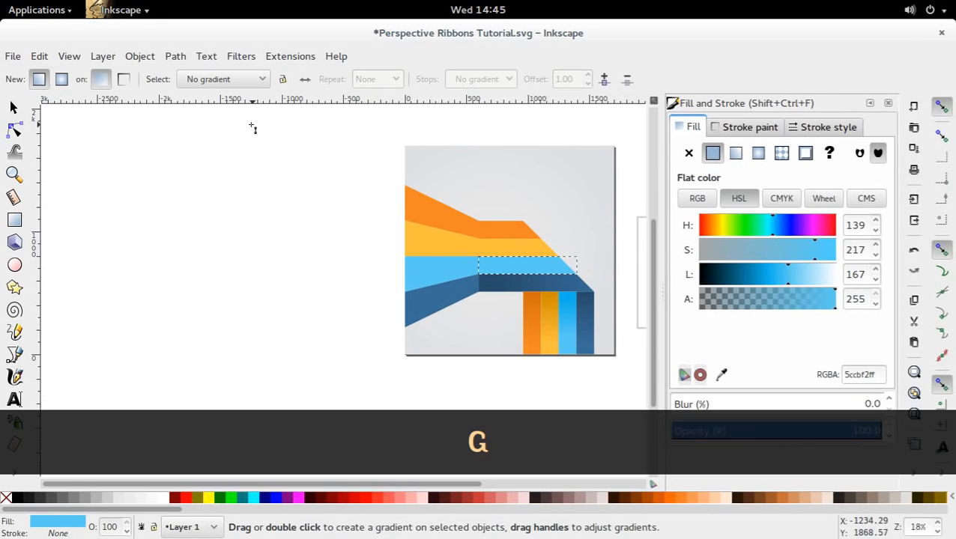
click(244, 79)
click(247, 148)
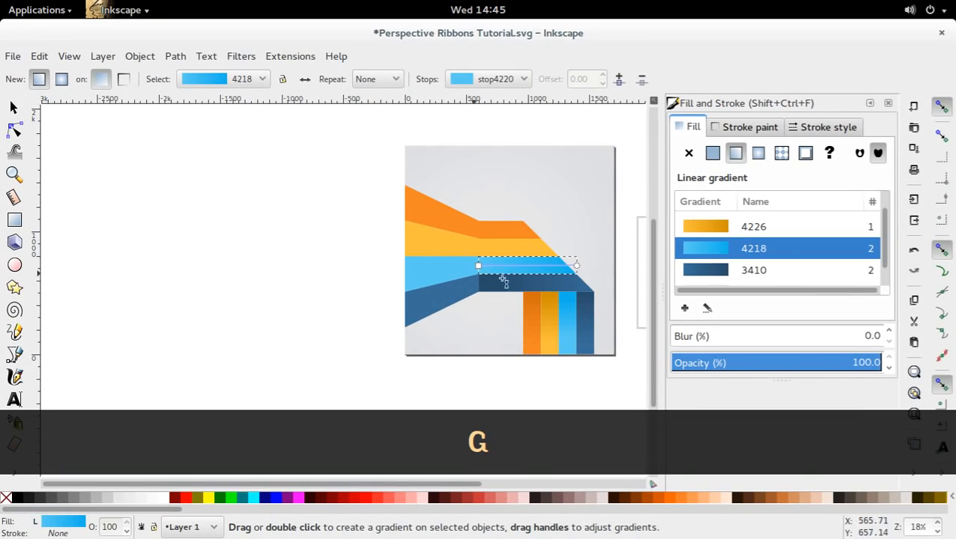
mouse_move(576, 267)
mouse_down()
mouse_move(495, 267)
mouse_move(570, 271)
mouse_up()
click(478, 266)
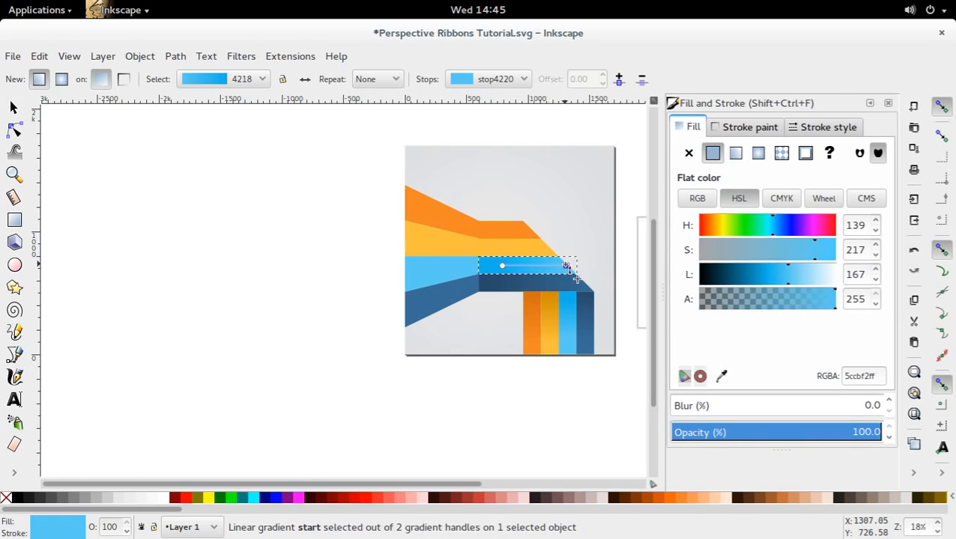
key(s)
key(Escape)
Move the darker end of the horizontal light blue stripe's gradient closer to the flare crease, and deselect the stripe.
click(545, 254)
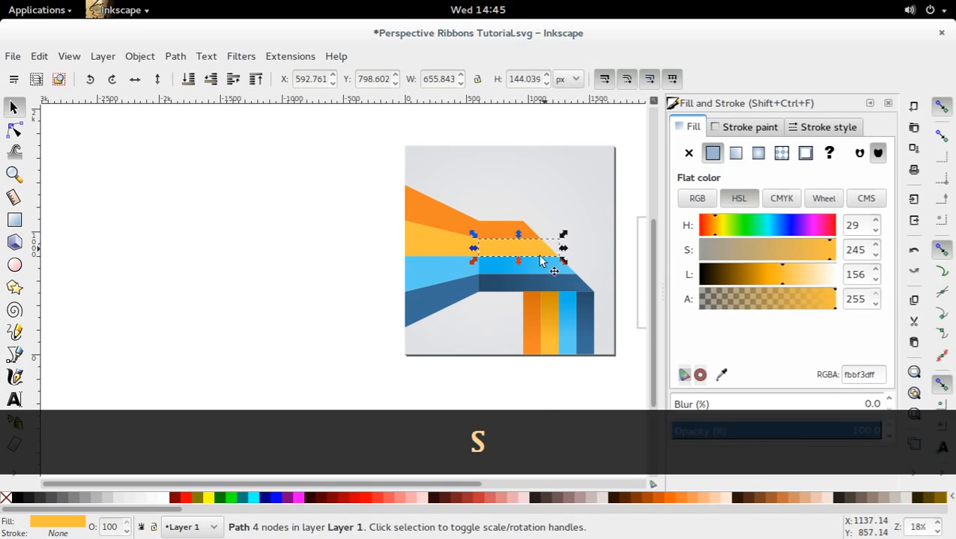
click(531, 271)
key(n)
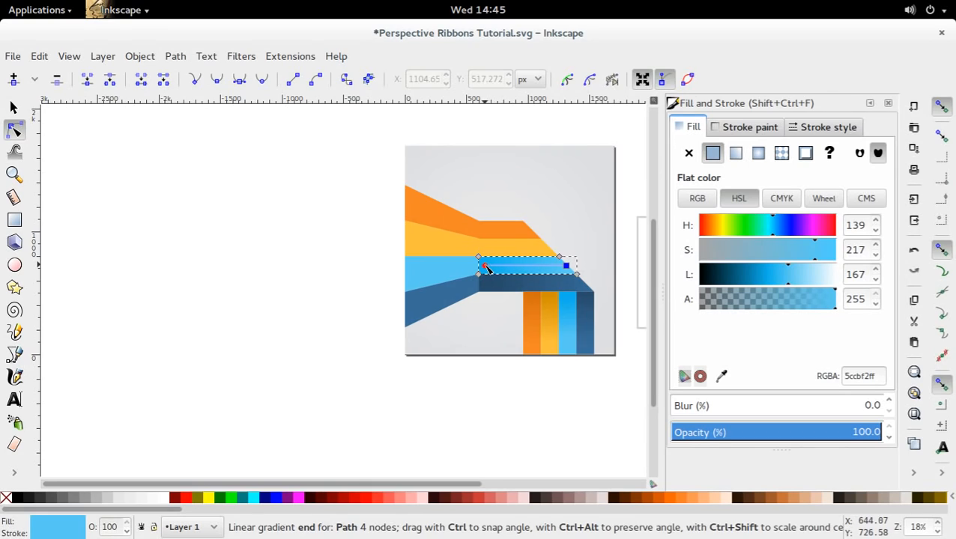
key(d)
key(s)
click(512, 364)
Apply the existing yellow gradient 4226 to the horizontal yellow stripe, reversed with its darker end just beyond the flare crease.
click(527, 245)
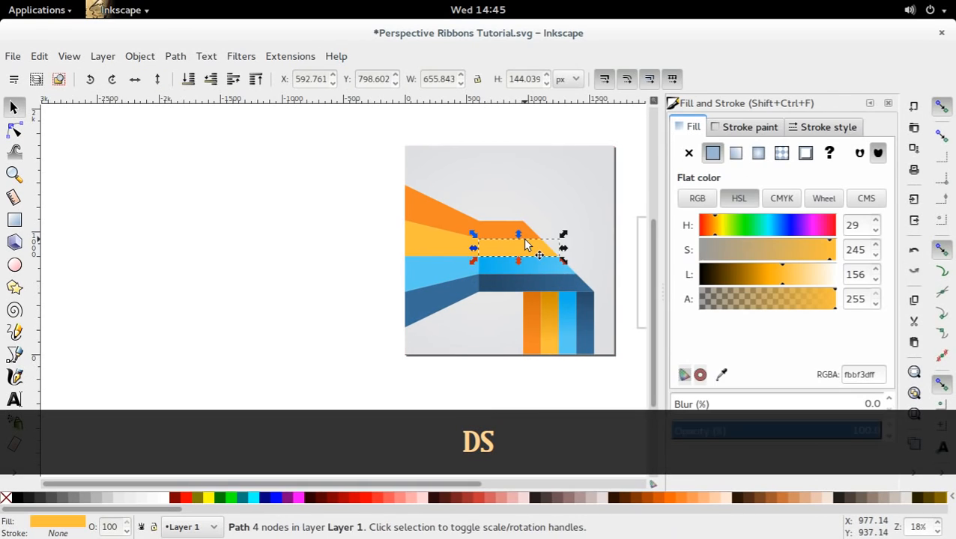
key(g)
click(255, 81)
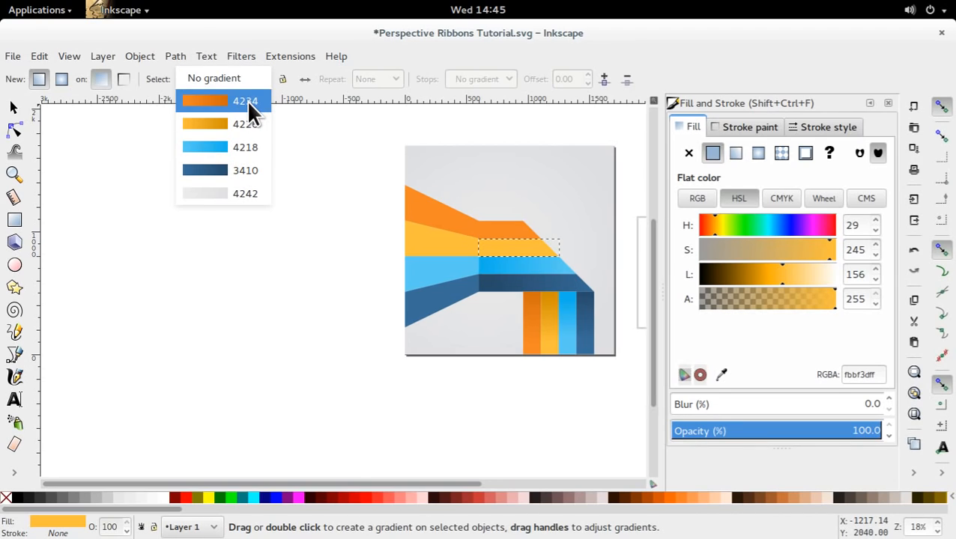
click(247, 120)
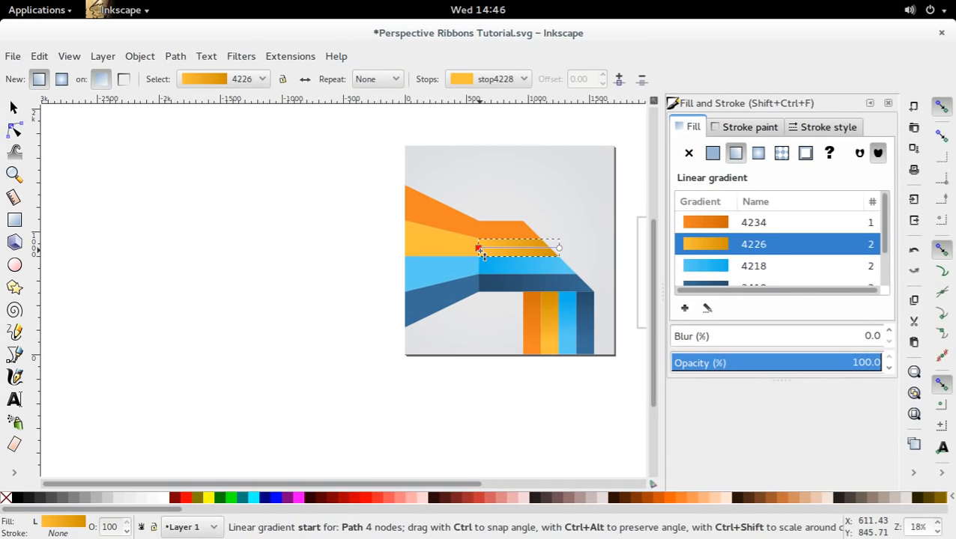
drag(559, 248, 535, 248)
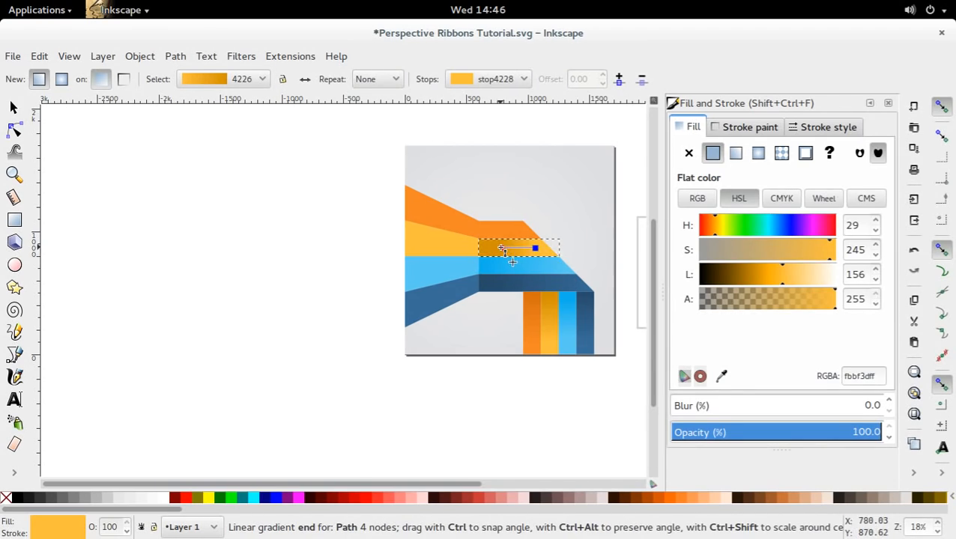
drag(463, 248, 461, 248)
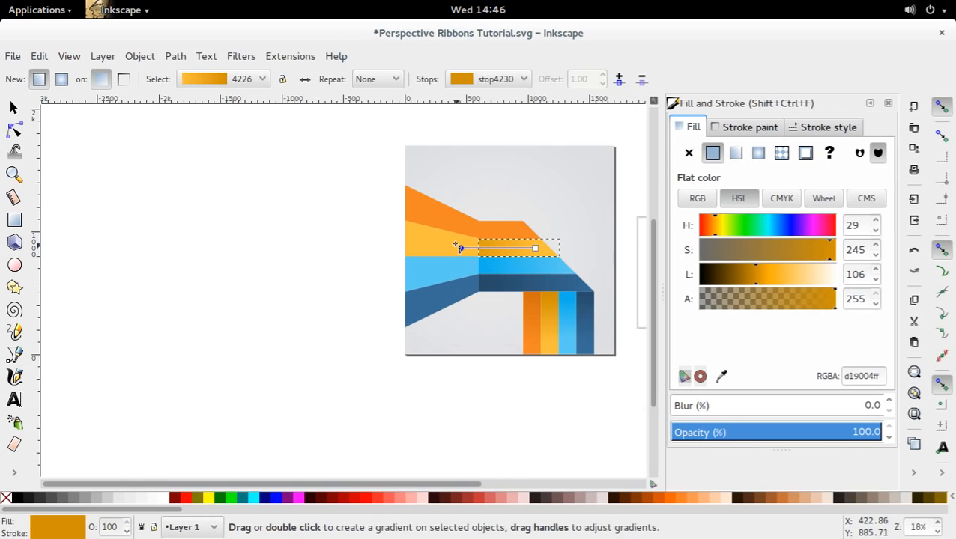
Move the darker end of the horizontal yellow stripe's gradient farther beyond the flare crease, and deselect the stripe.
click(14, 107)
click(156, 179)
click(541, 253)
key(n)
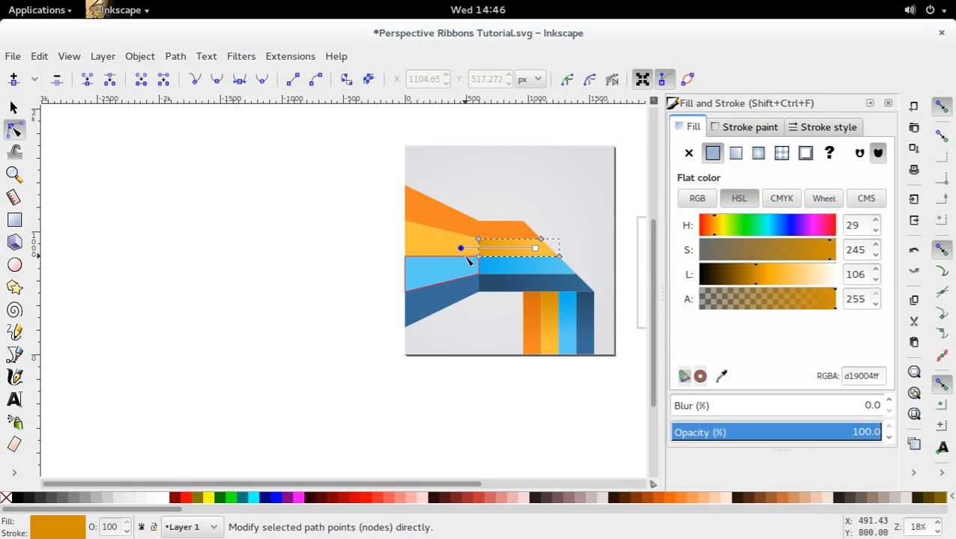
drag(463, 249, 447, 248)
key(s)
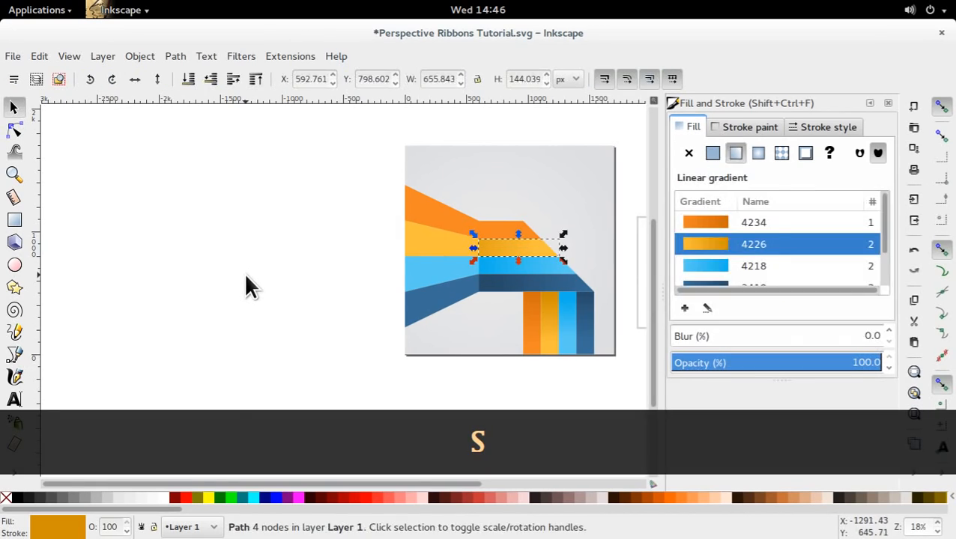
click(244, 273)
Inspect the gradient placement on the horizontal light blue and dark blue stripes, and clear the selection.
double_click(503, 267)
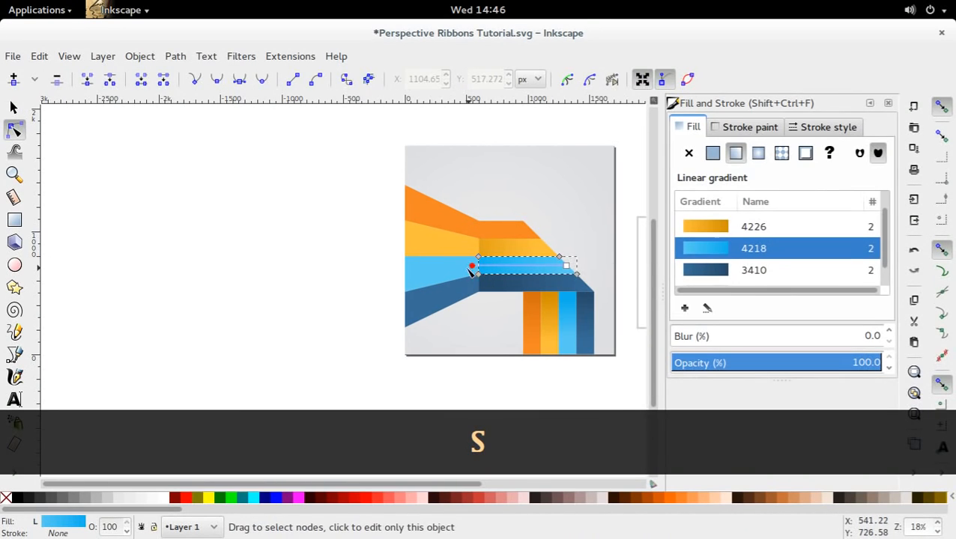
click(494, 292)
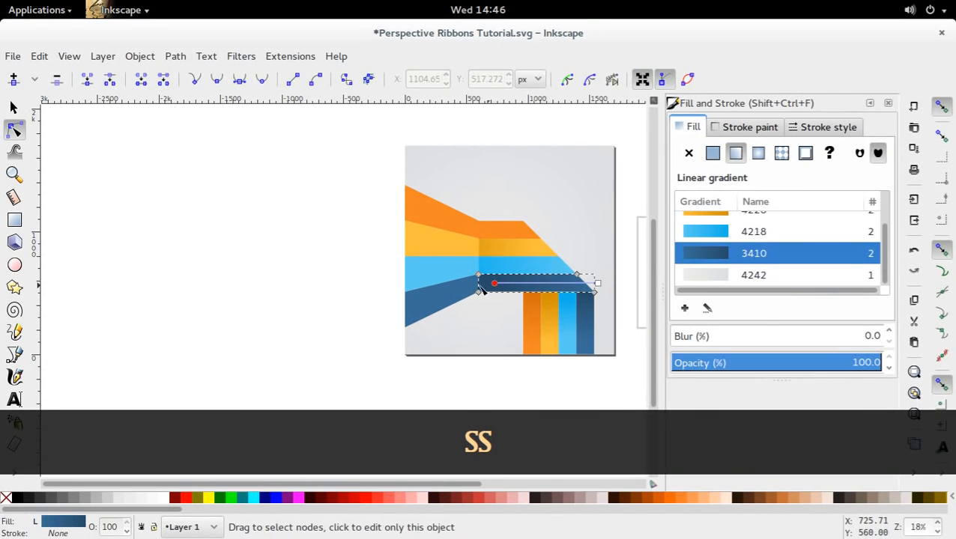
key(s)
click(493, 370)
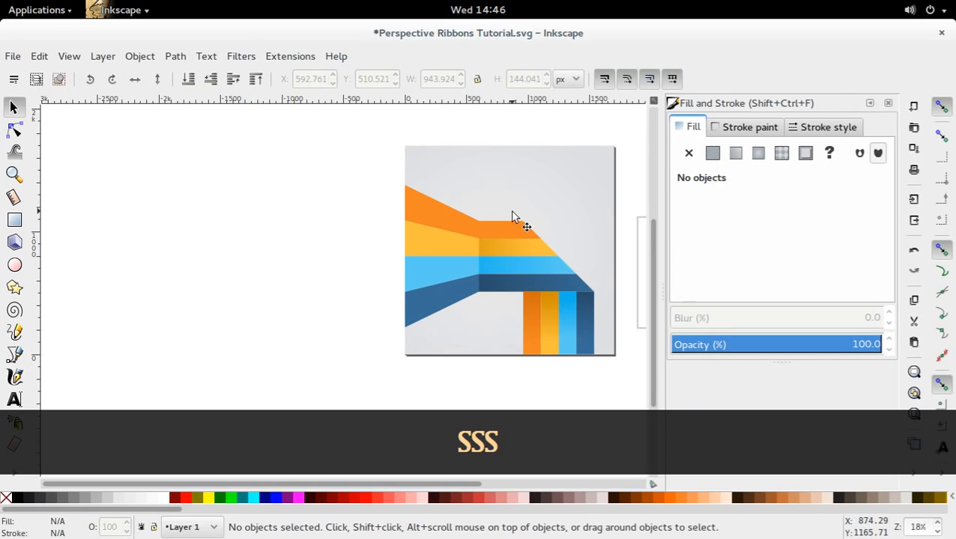
Apply the existing orange gradient 4234 to the horizontal orange stripe, reversed with its darker end beyond the flare crease and lighter end at the diagonal fold.
double_click(513, 231)
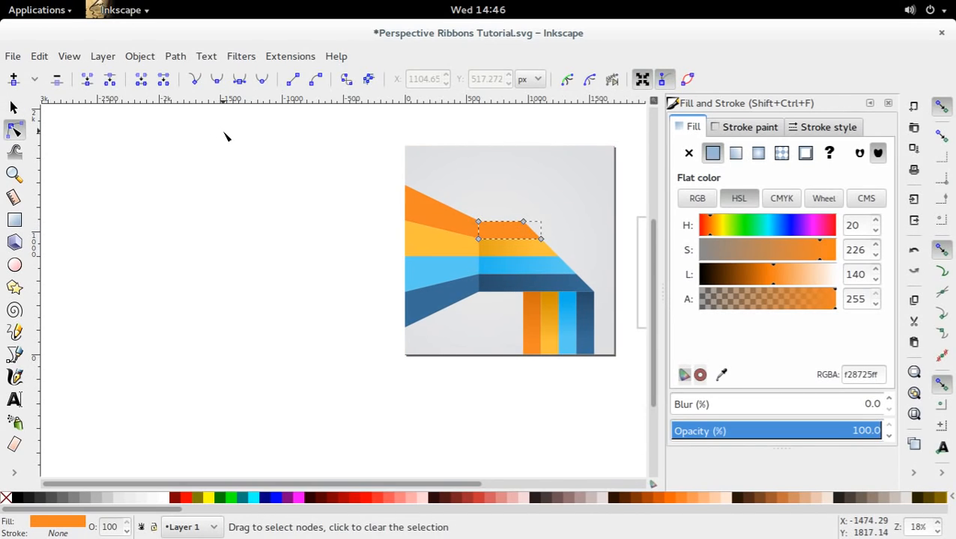
key(g)
click(214, 79)
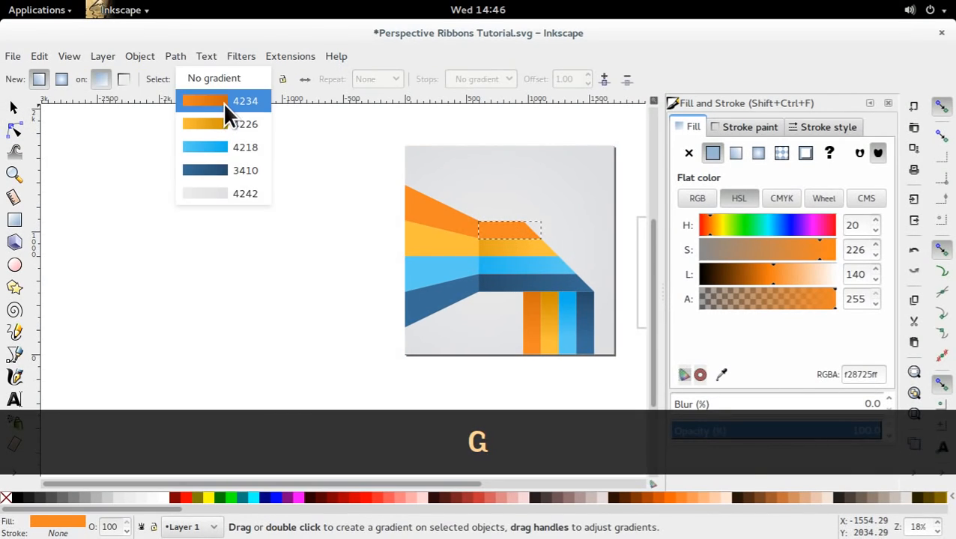
click(222, 102)
drag(543, 230, 583, 230)
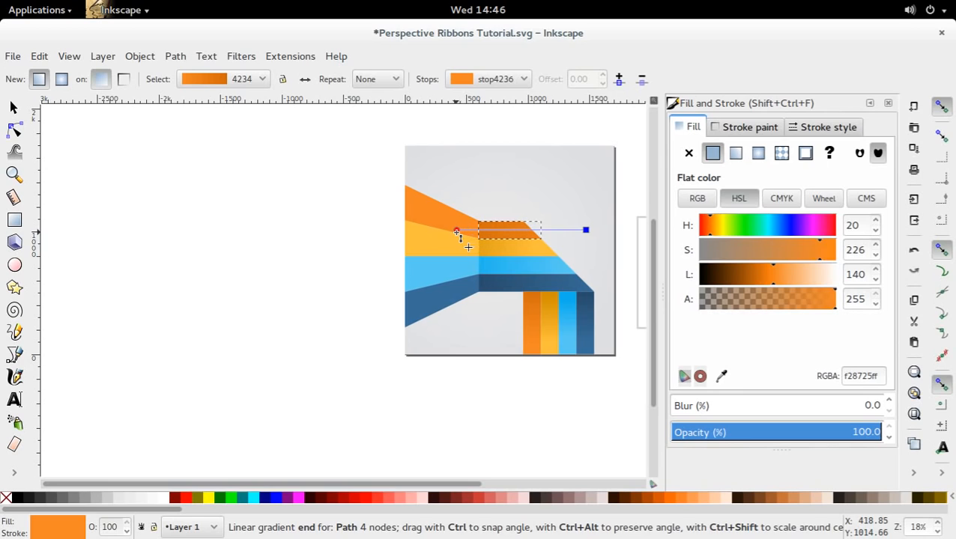
click(13, 108)
click(515, 382)
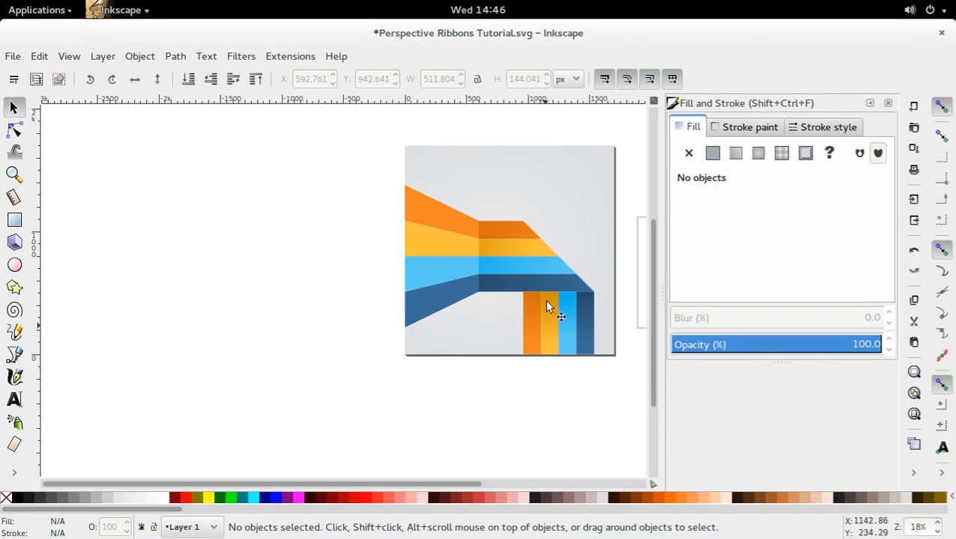
double_click(514, 229)
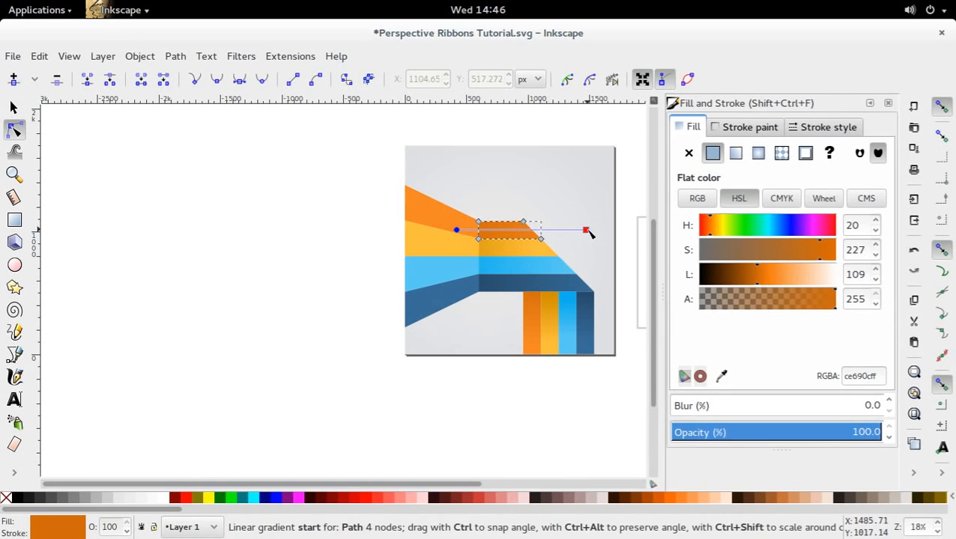
key(d)
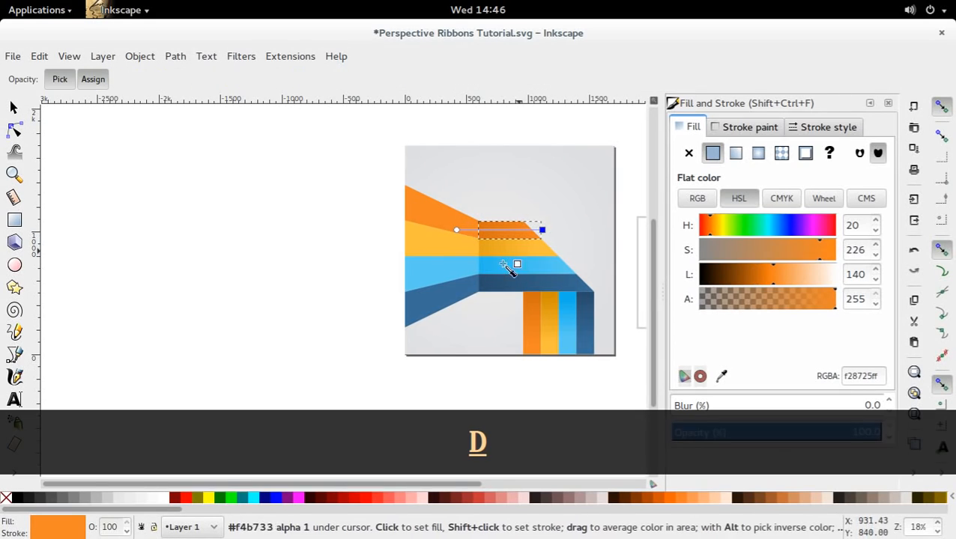
click(326, 317)
key(ctrl+x)
key(ctrl+x)
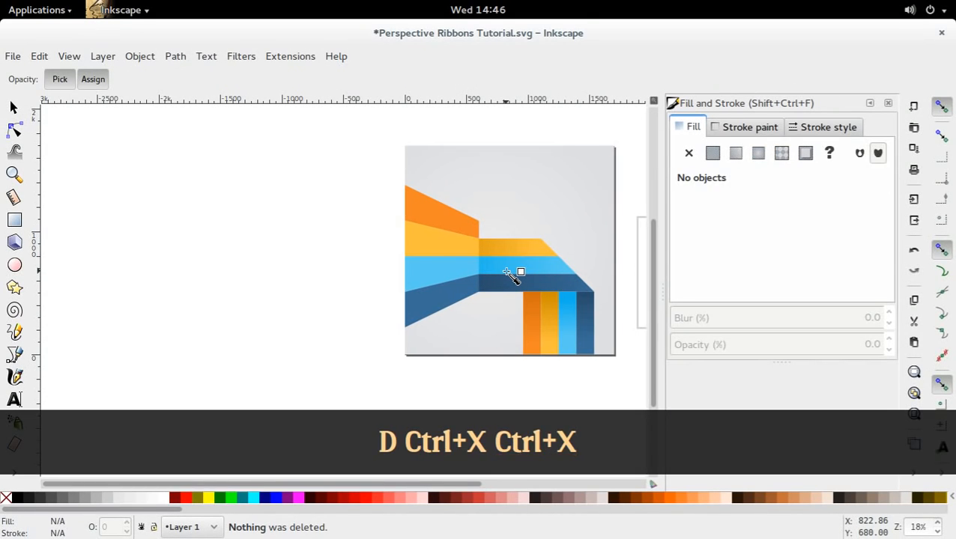
key(ctrl+z)
key(ctrl+z)
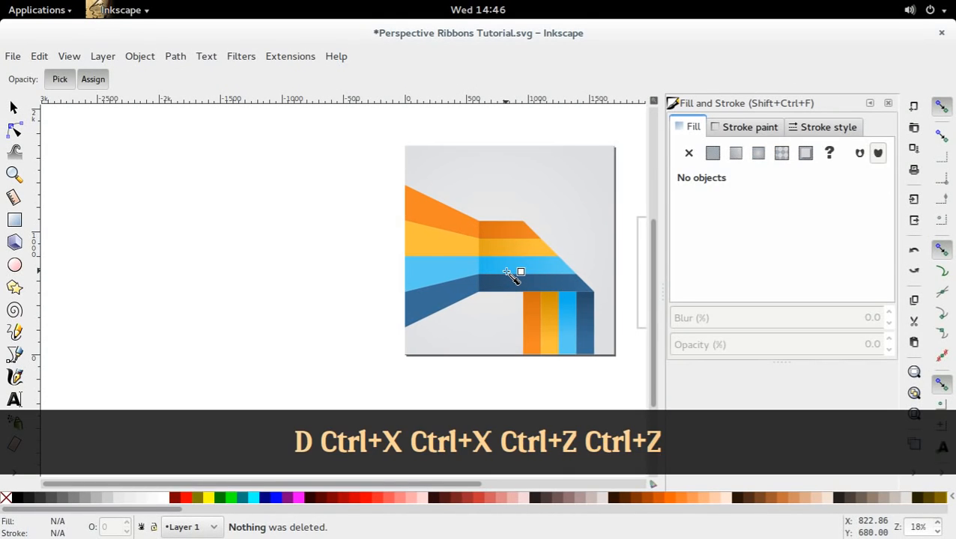
key(d)
click(522, 233)
key(d)
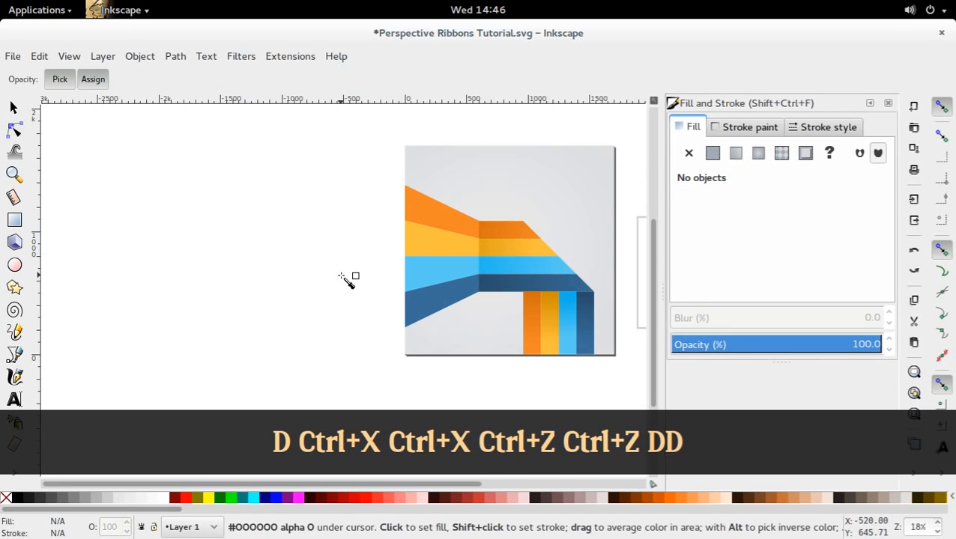
key(d)
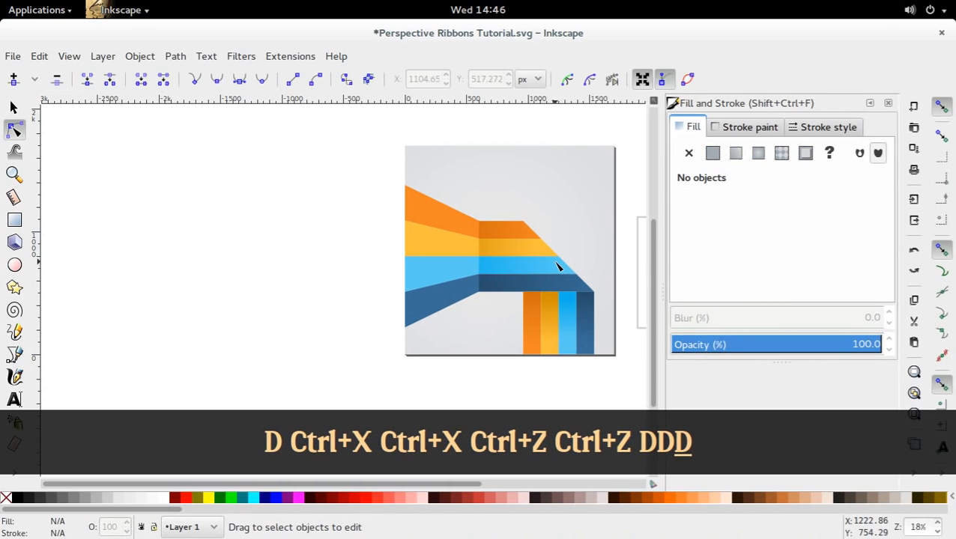
Select the four flared stripe segments together, and clear the selection.
click(451, 221)
key(z)
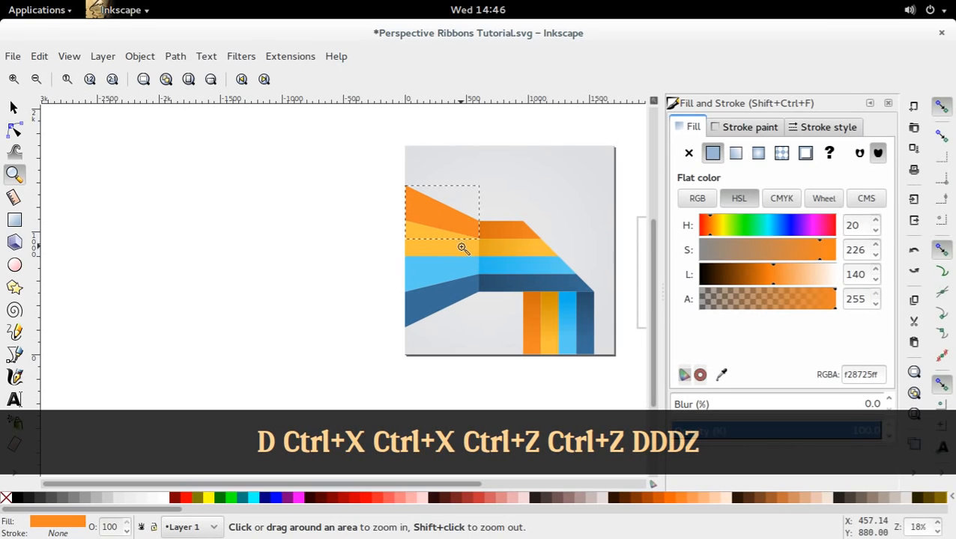
key(s)
shift+click(462, 251)
shift+click(463, 273)
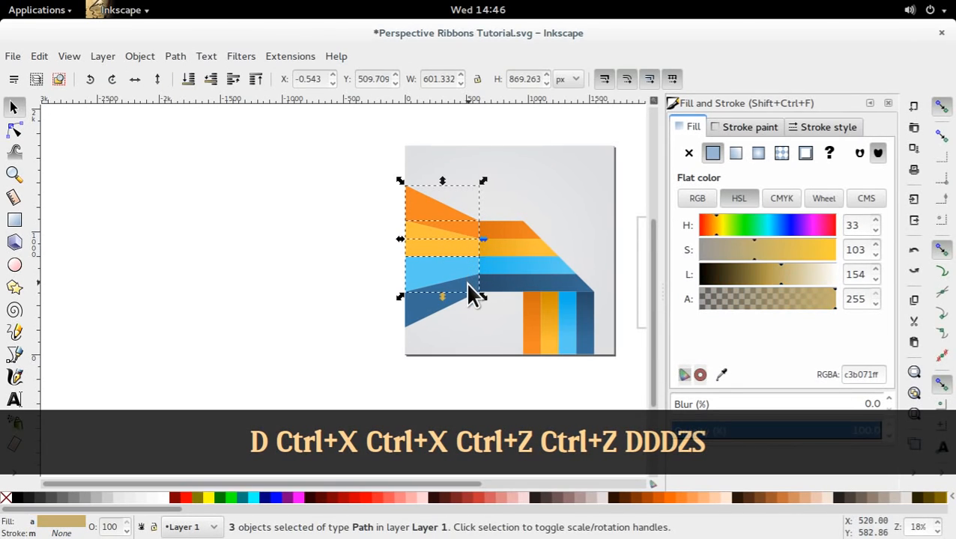
shift+click(467, 292)
click(97, 365)
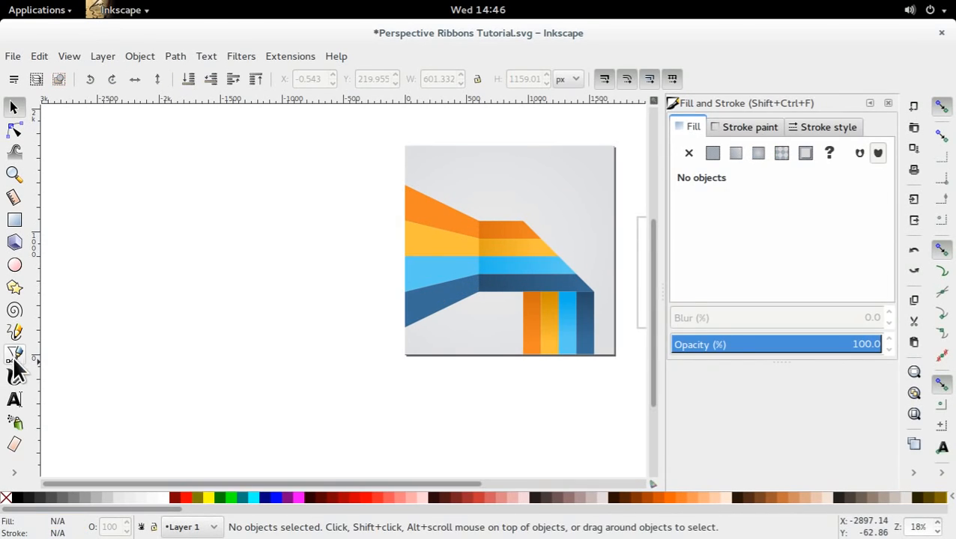
Create a linear gradient on the flared dark blue stripe, running from the flare crease to just beyond the page's left edge.
click(455, 287)
key(n)
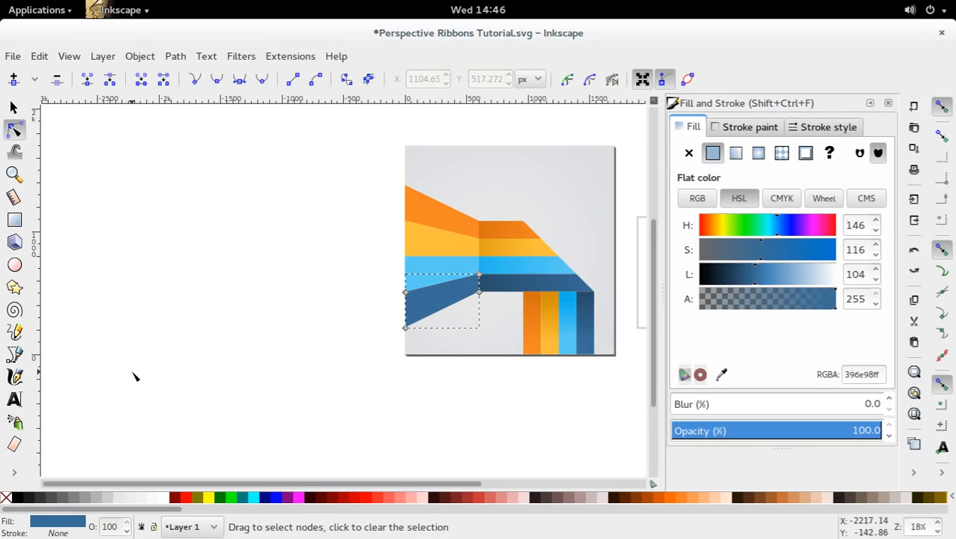
key(g)
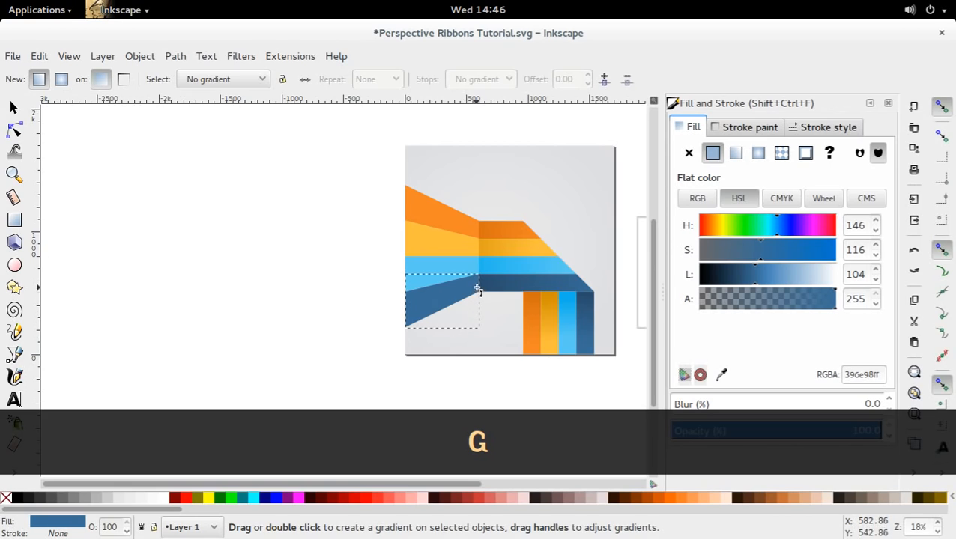
drag(477, 287, 393, 319)
click(394, 319)
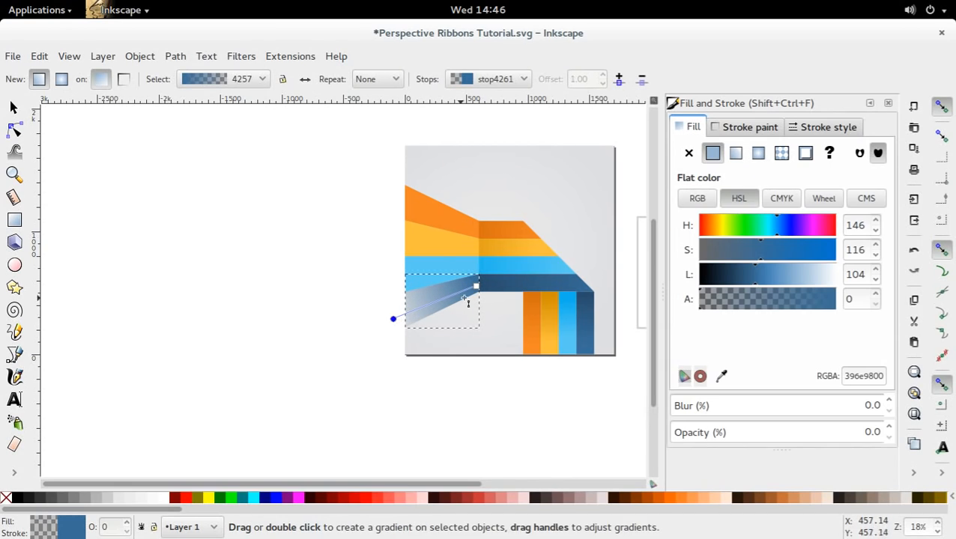
Add a middle stop to the flared dark blue stripe's gradient and colour it with the palette's dark blue swatch, 396e98ff.
click(477, 287)
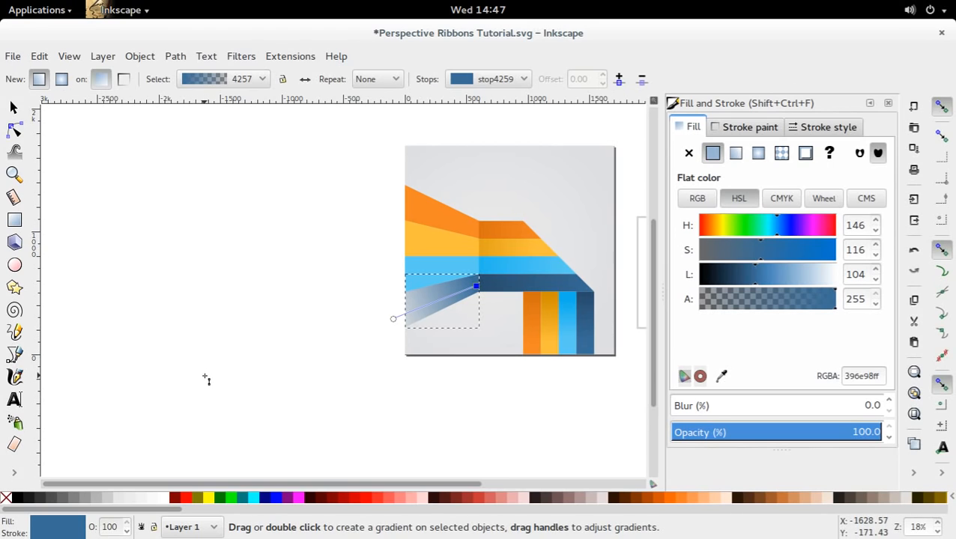
key(g)
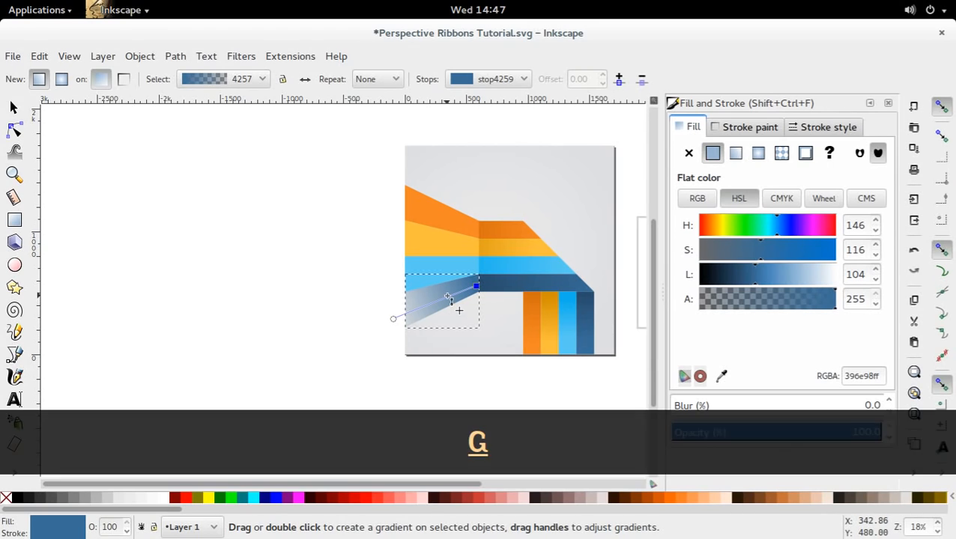
key(ctrl)
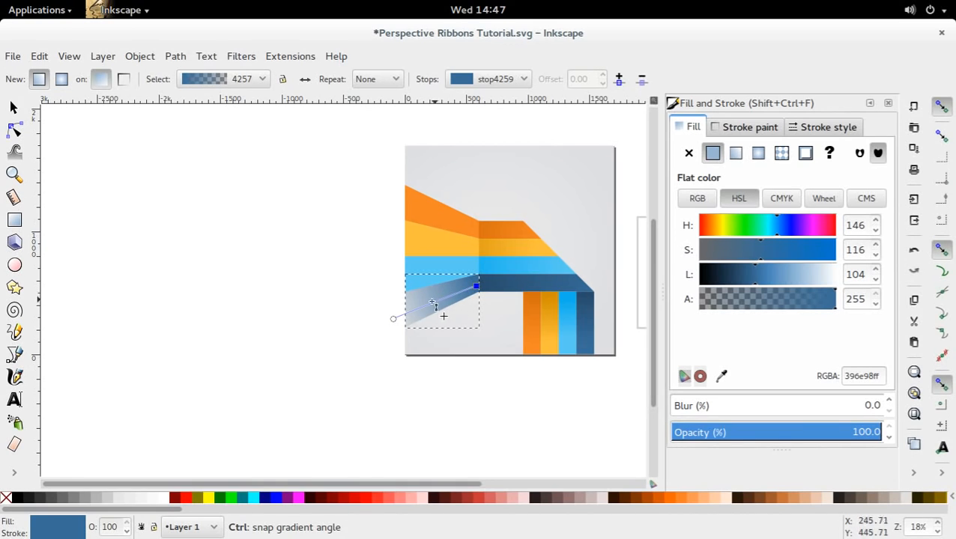
double_click(445, 302)
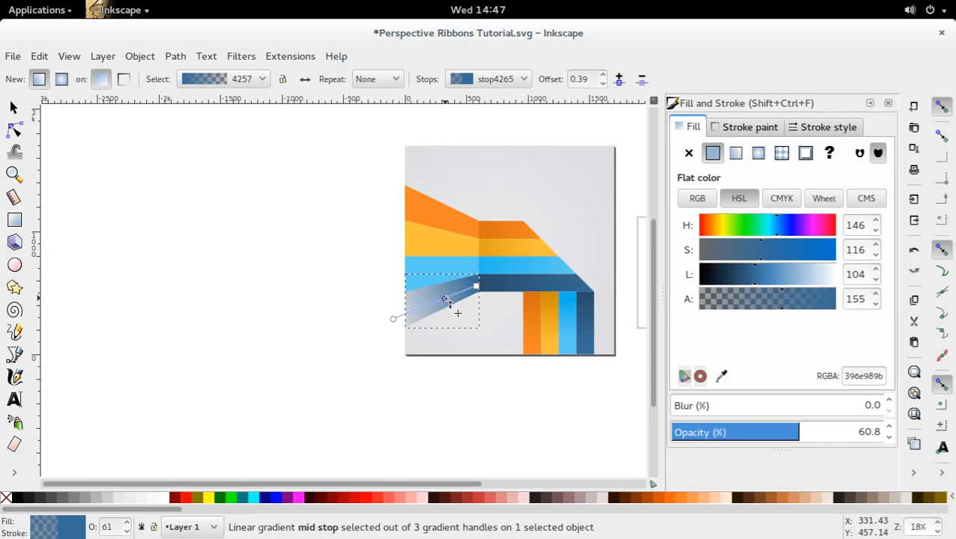
key(d)
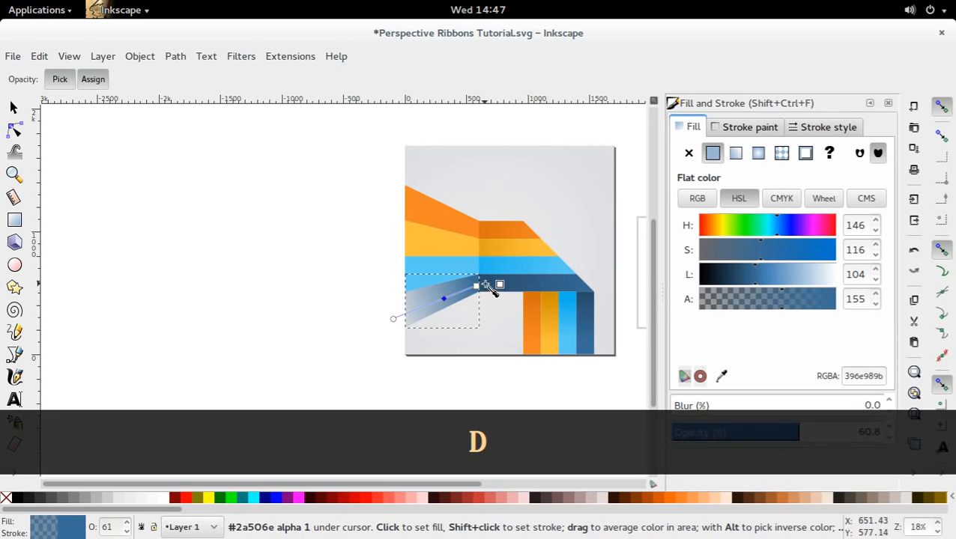
drag(599, 295, 482, 288)
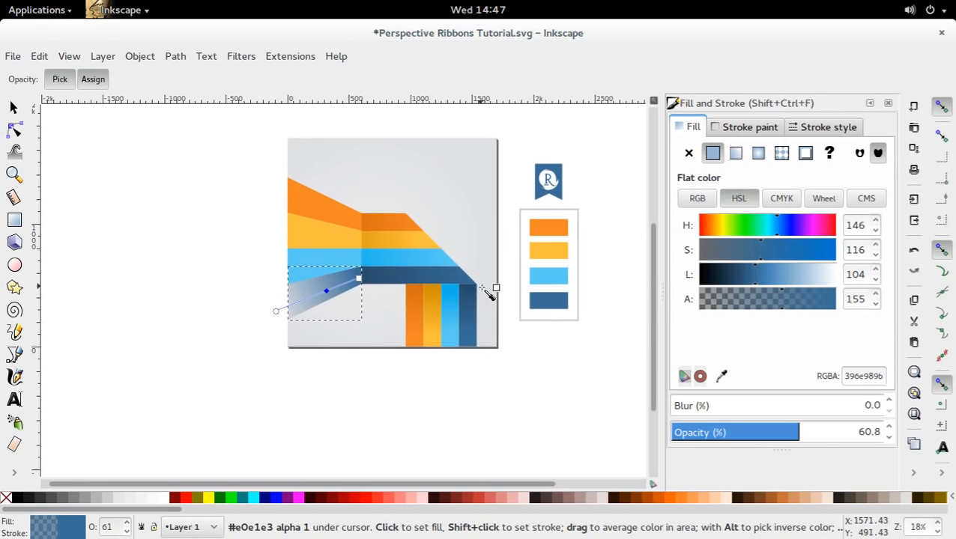
click(563, 300)
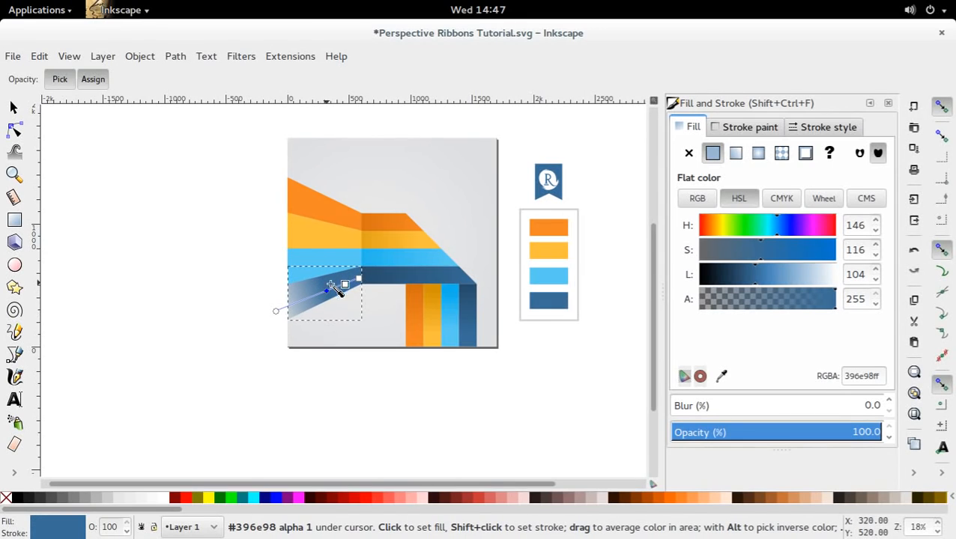
Colour the crease-end stop of the flared dark blue stripe's gradient with the darker blue 2a4f6dff sampled from the adjoining horizontal stripe.
click(359, 280)
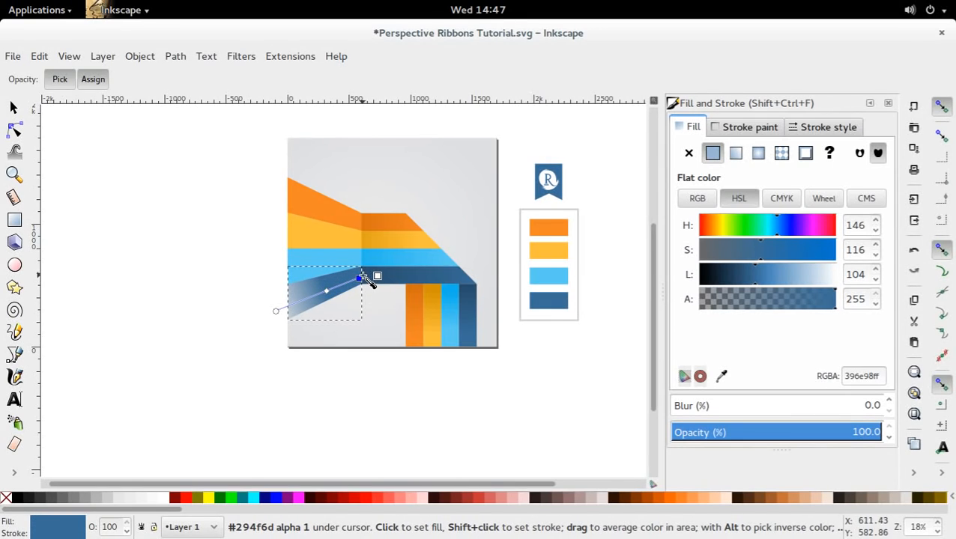
click(371, 275)
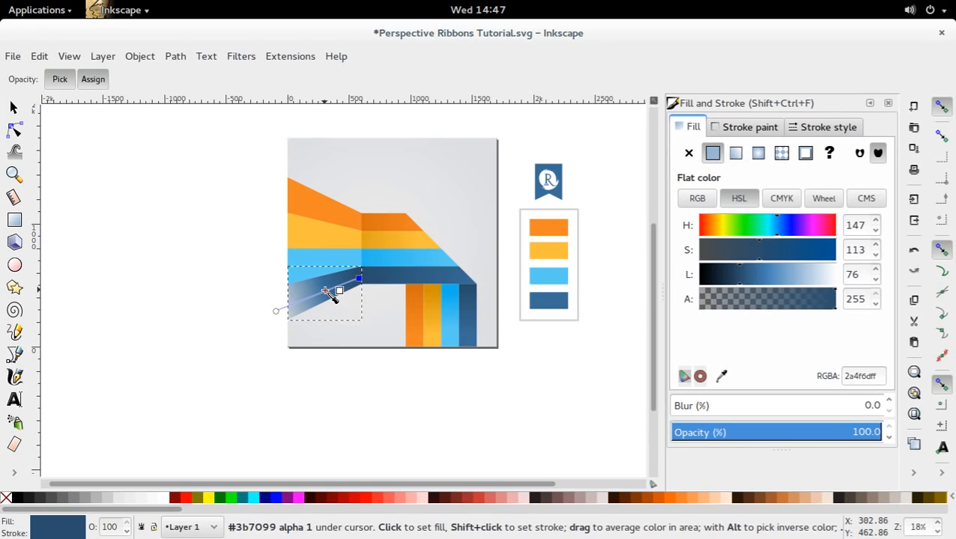
key(d)
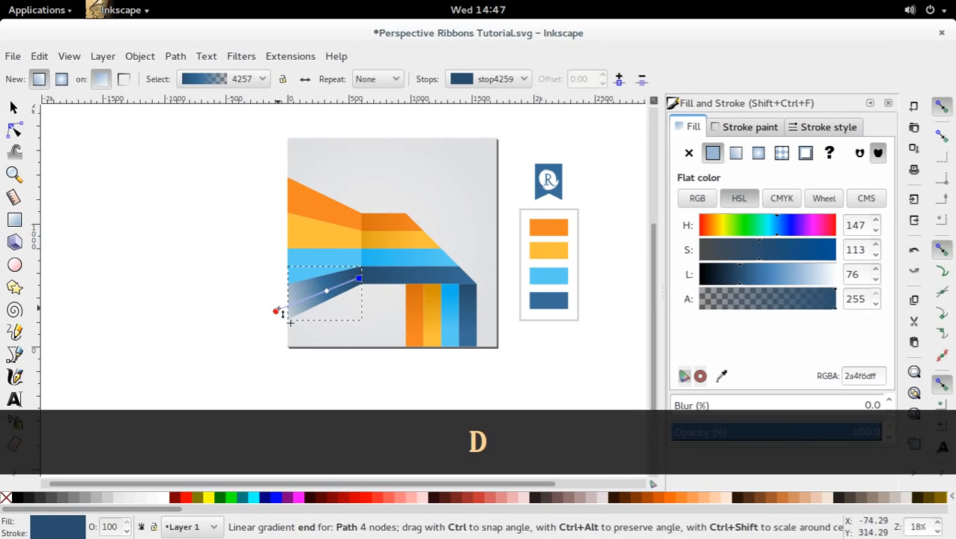
Make the outer stop of the flared dark blue stripe's gradient a fully opaque lighter blue, 4787baff, and deselect the stripe.
click(277, 311)
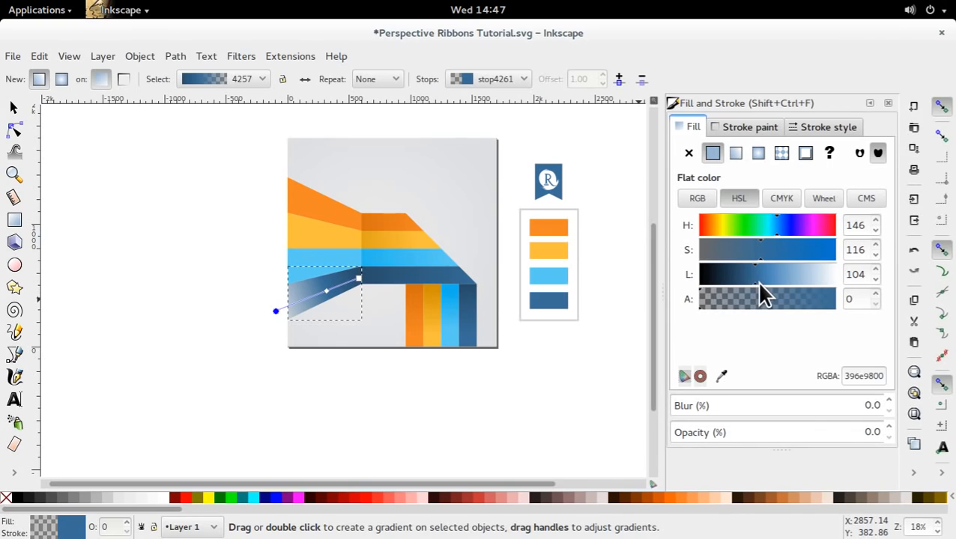
drag(758, 281, 840, 310)
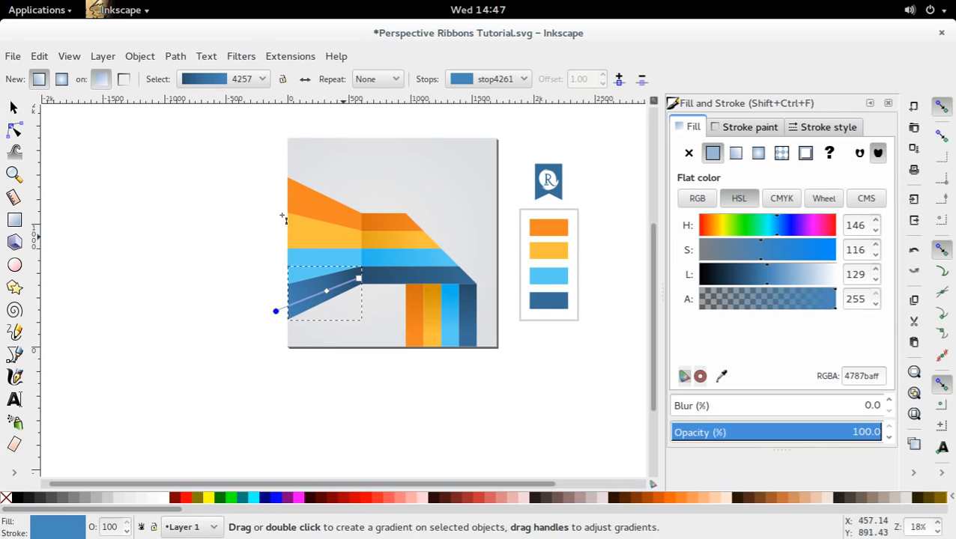
click(14, 108)
click(395, 441)
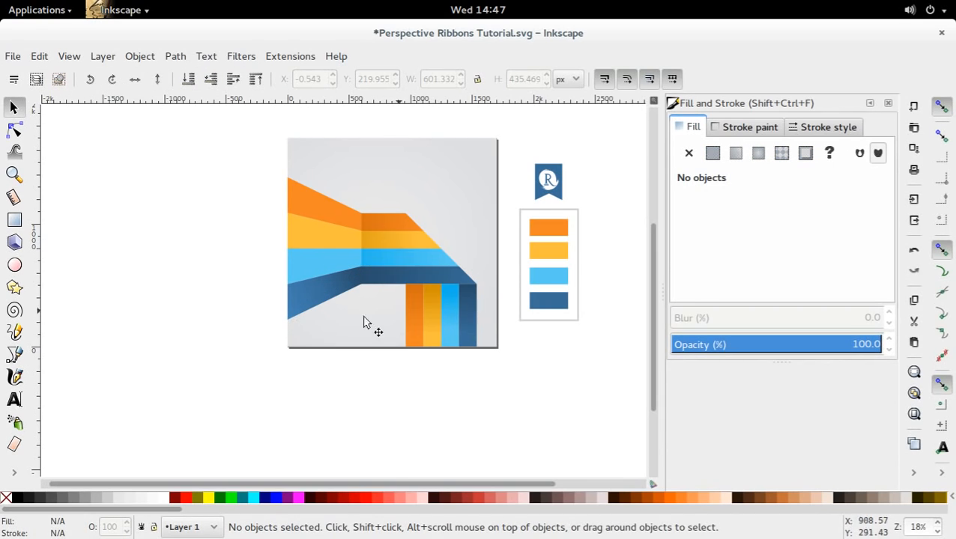
Move the outer end of the flared dark blue stripe's gradient in to the page's left edge and deselect the stripe.
double_click(343, 294)
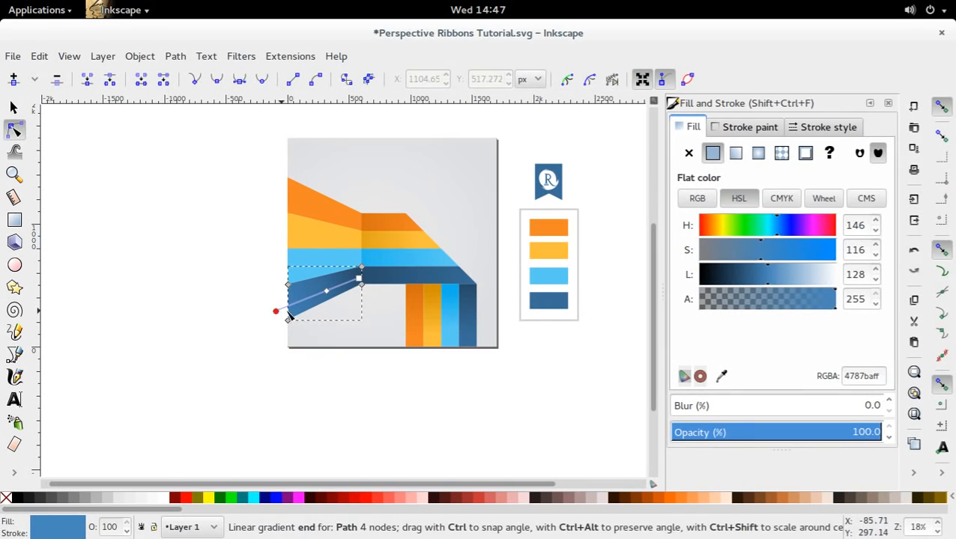
drag(275, 313, 290, 309)
click(249, 327)
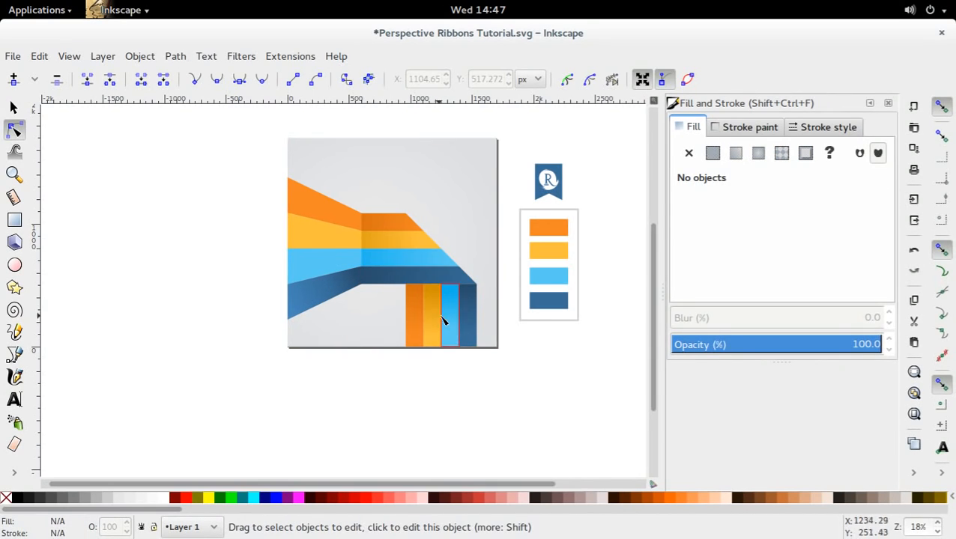
Create a linear gradient on the flared light blue stripe, running from the flare crease to just beyond the page's left edge.
click(350, 259)
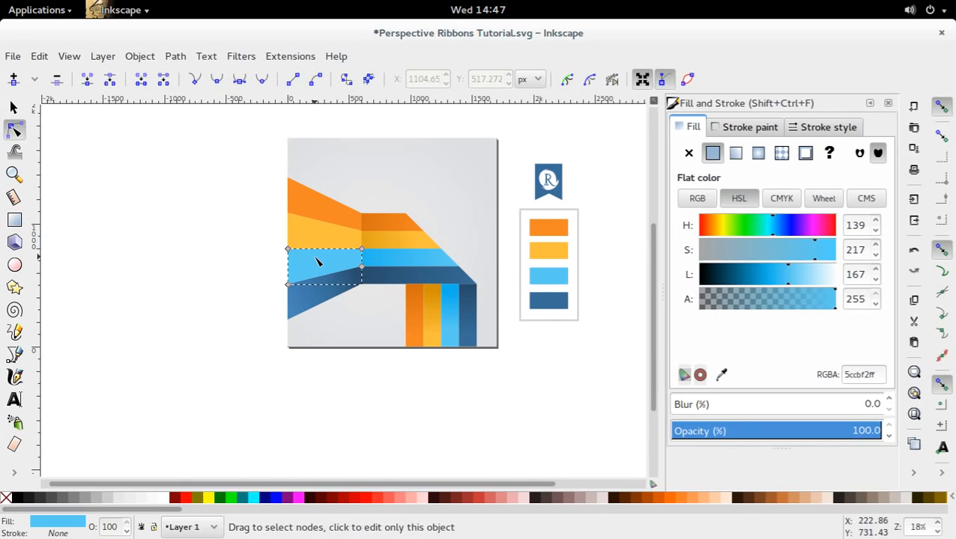
key(g)
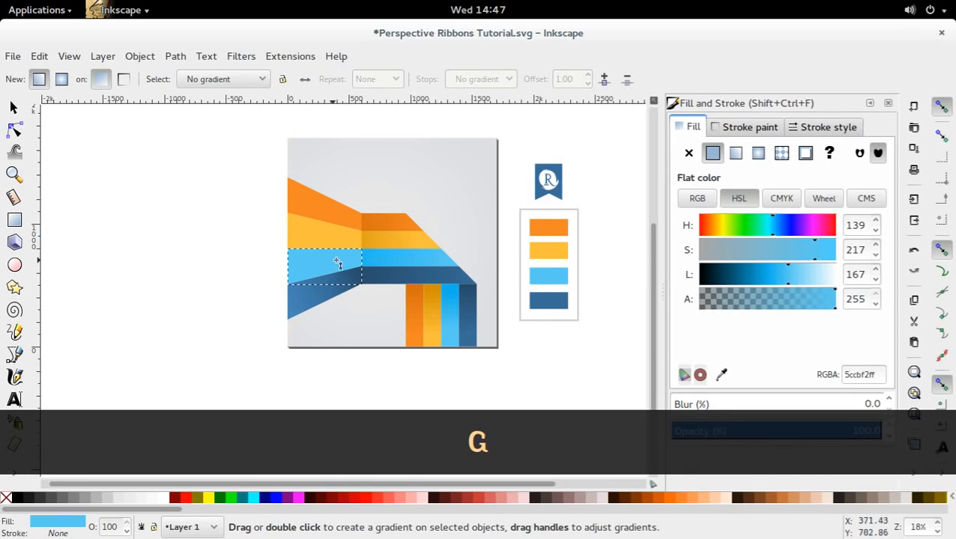
drag(343, 261, 265, 274)
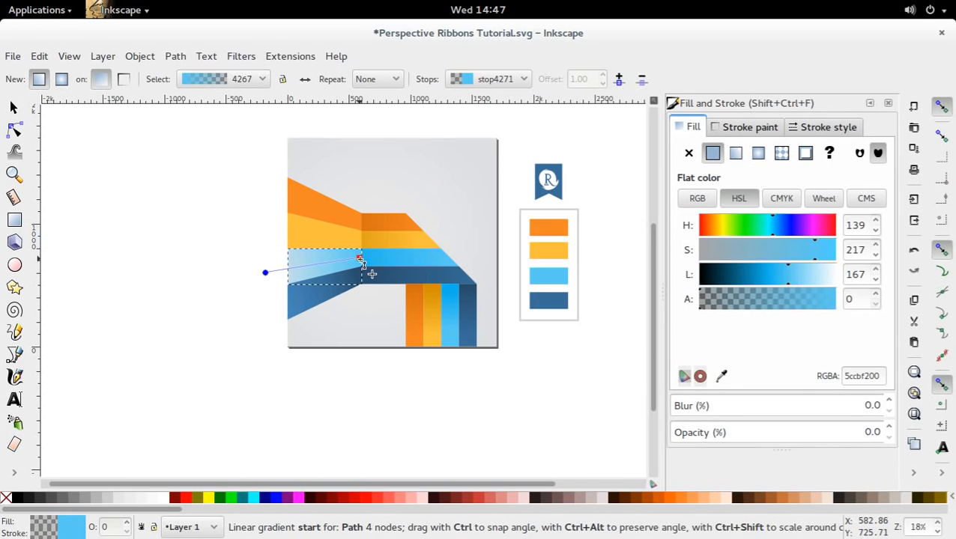
Colour the crease-end stop of the flared light blue stripe's gradient with 27baeeff sampled from the adjoining horizontal stripe.
click(360, 259)
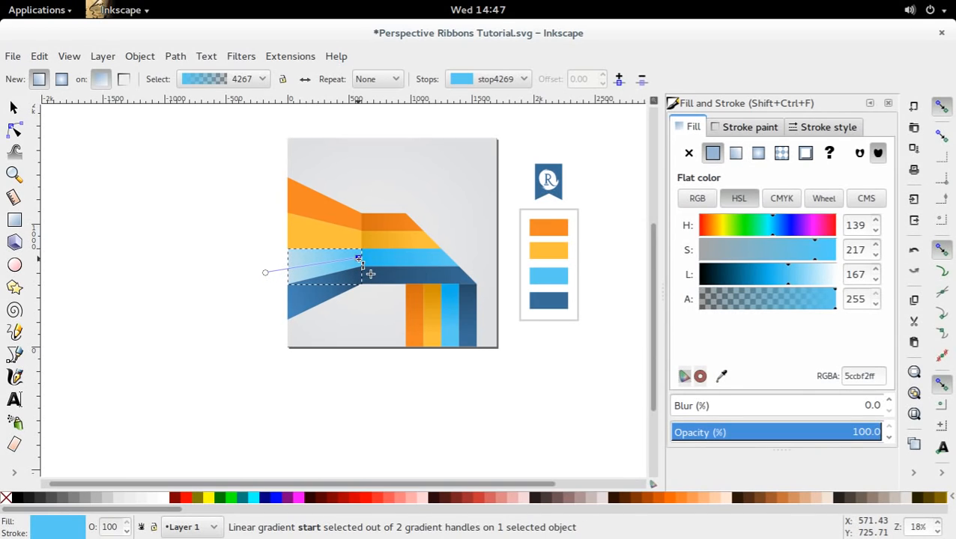
key(d)
click(376, 267)
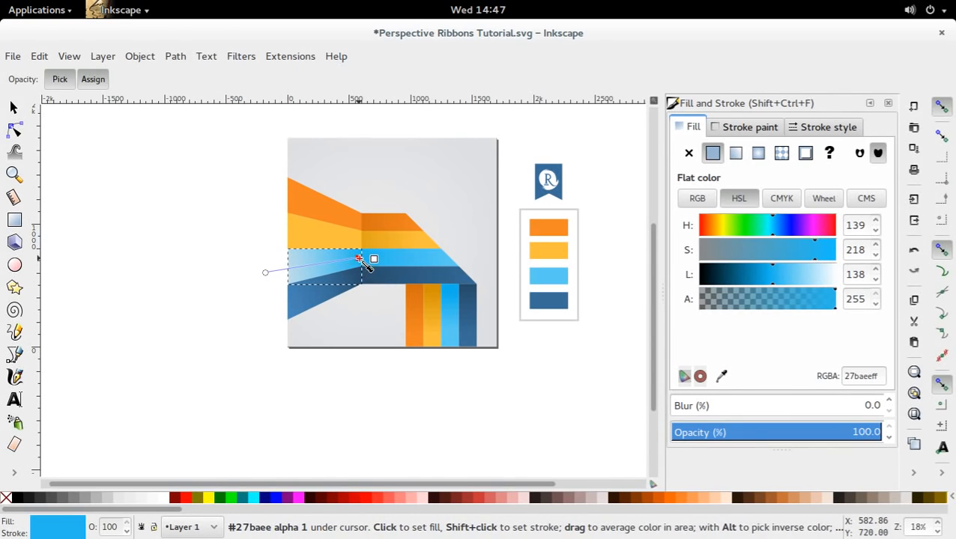
key(g)
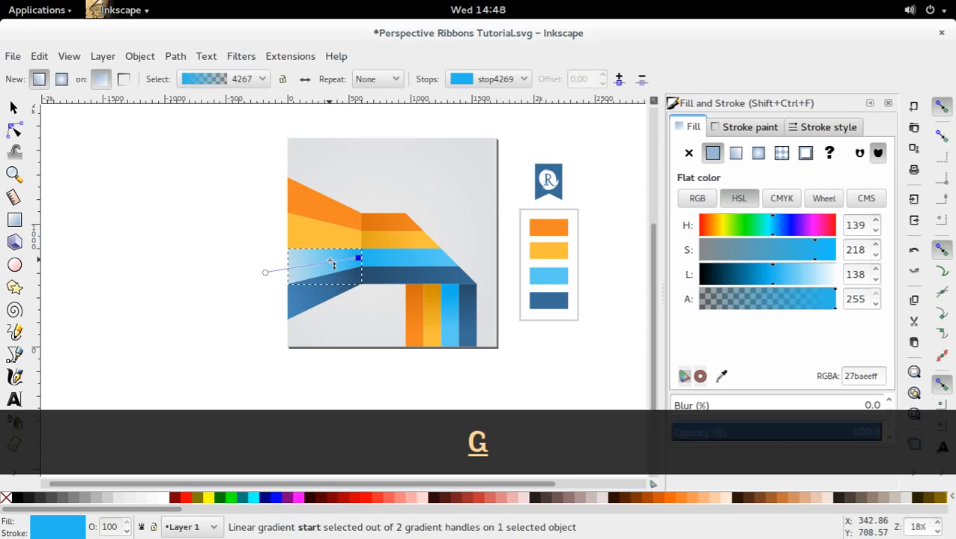
Add a middle stop at offset 0.30 to the flared light blue stripe's gradient and colour it with the palette's light blue, 5ccbf2ff.
key(ctrl)
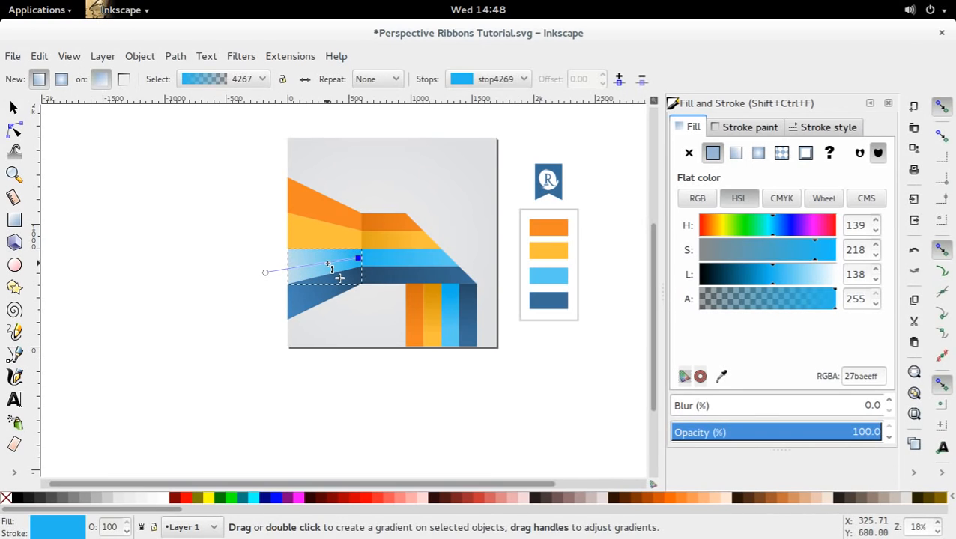
double_click(329, 264)
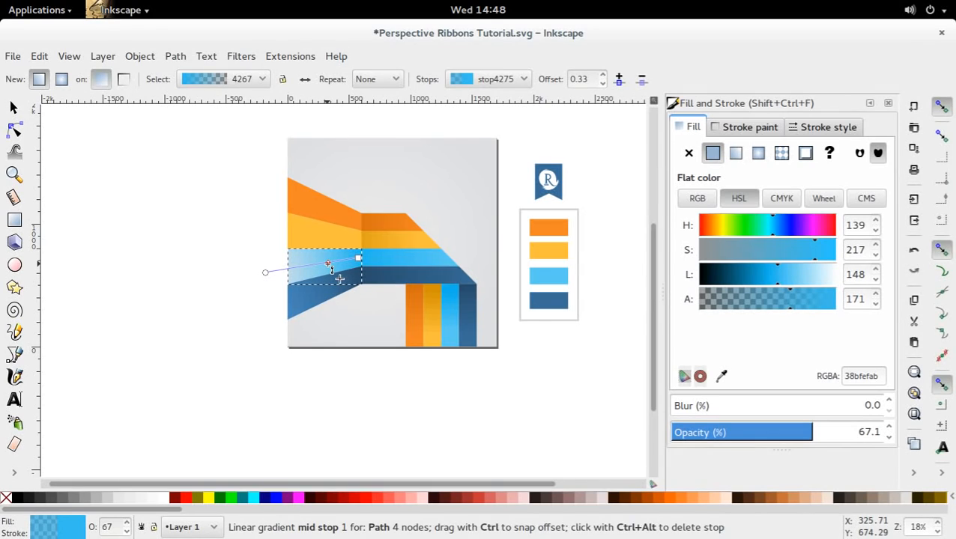
drag(322, 265, 320, 266)
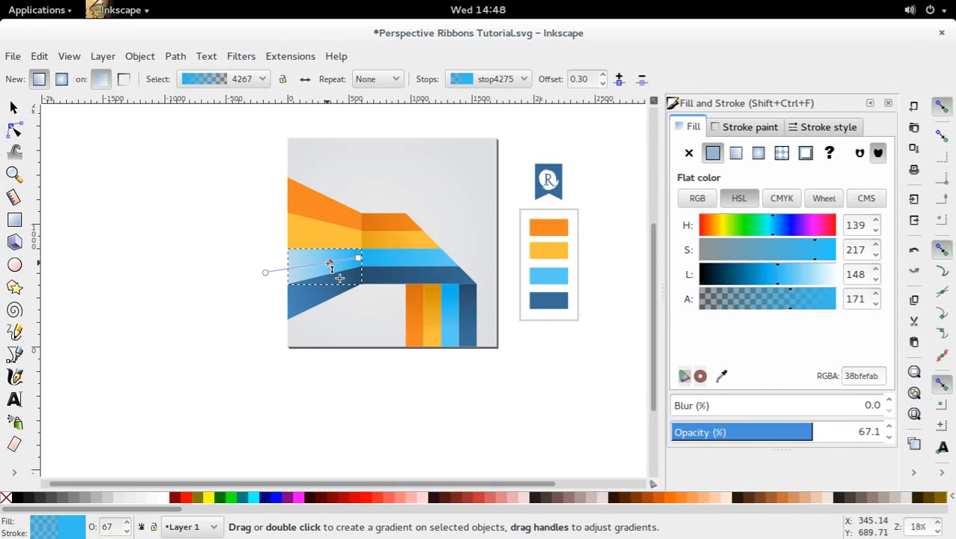
key(d)
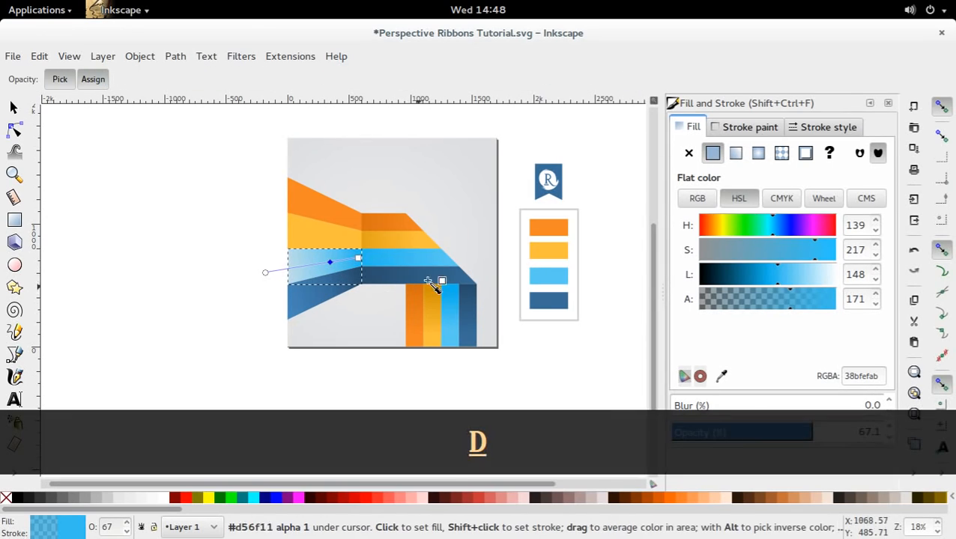
click(553, 275)
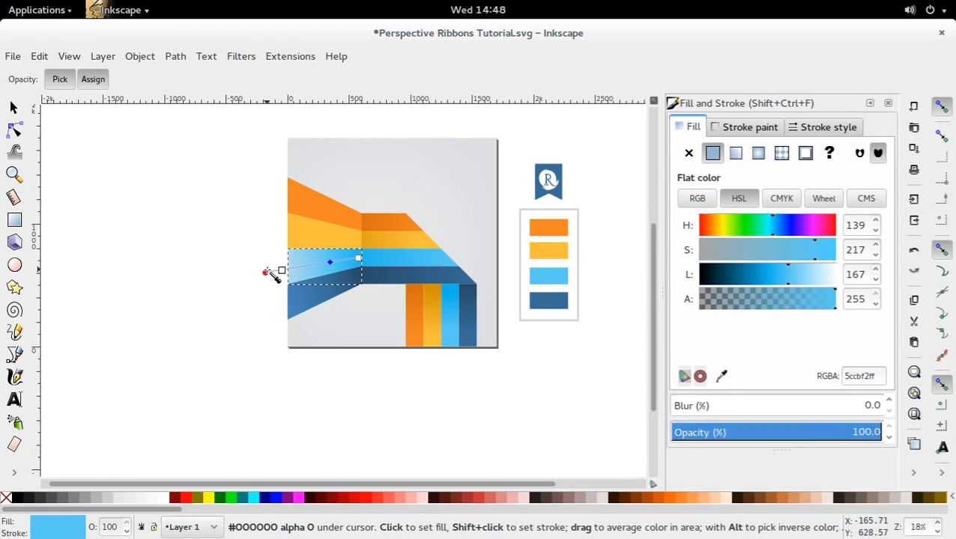
Make the outer stop of the flared light blue stripe's gradient fully opaque with lightness 184, deselect the stripe and save the document.
click(265, 271)
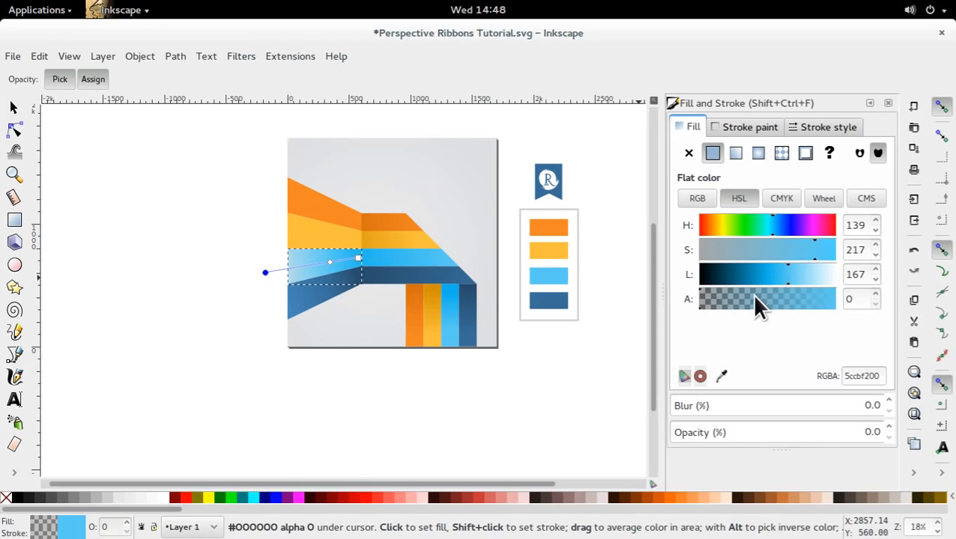
drag(754, 294, 843, 297)
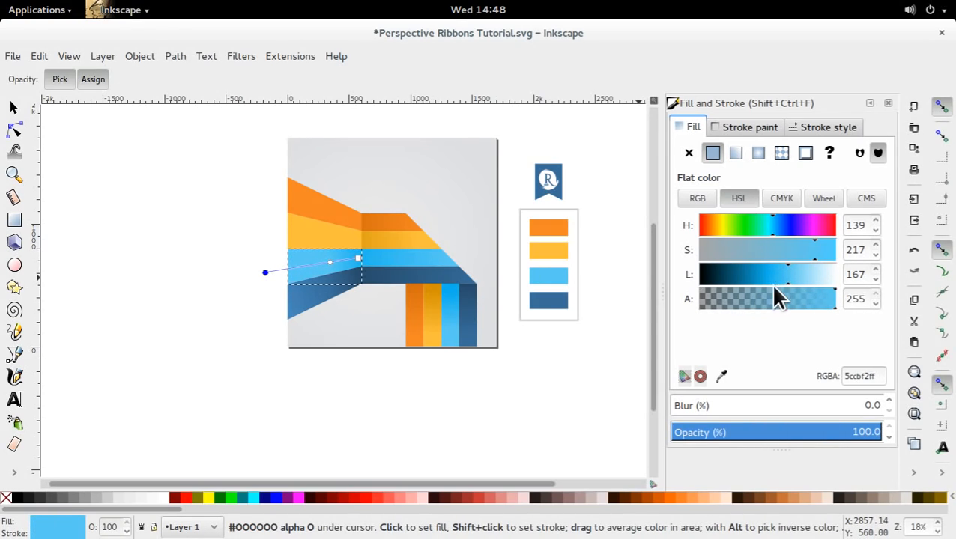
drag(788, 280, 796, 283)
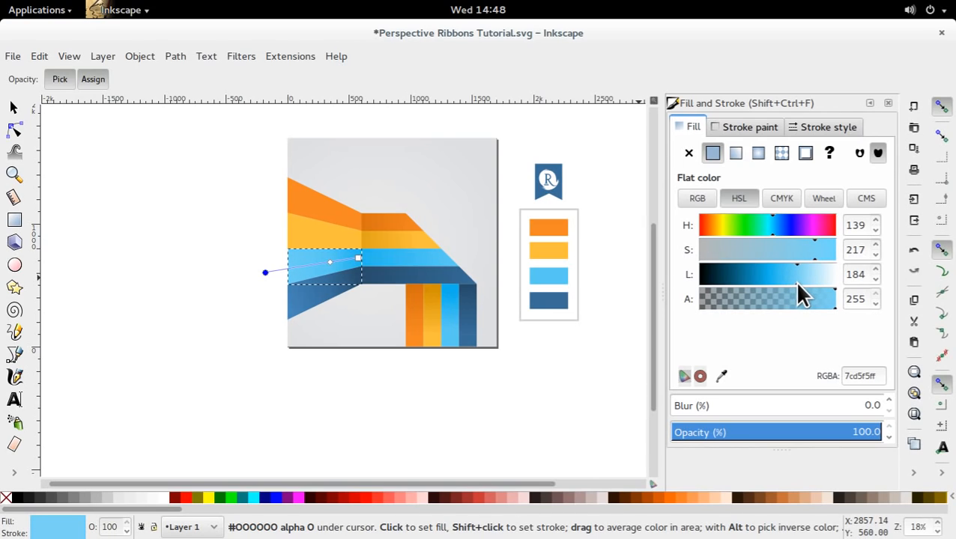
click(13, 107)
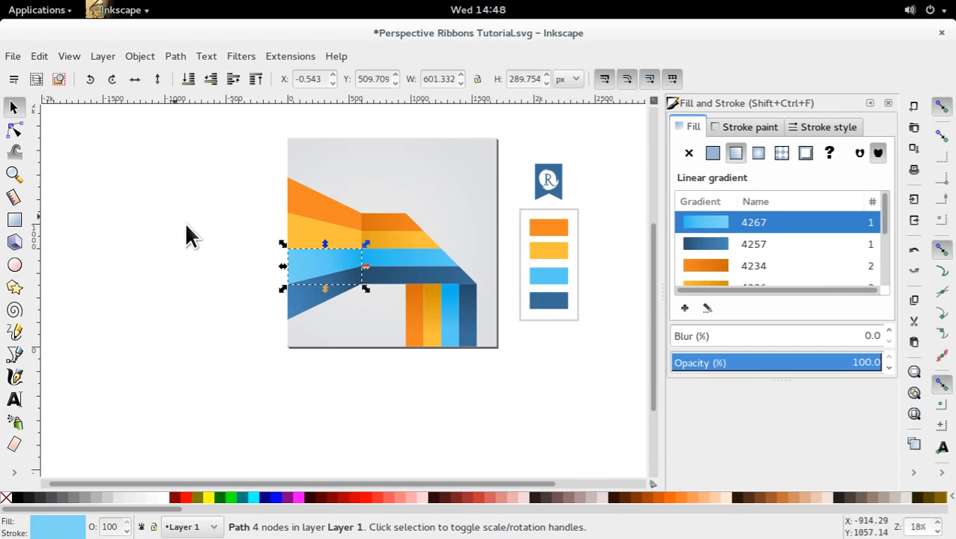
click(356, 384)
key(ctrl+s)
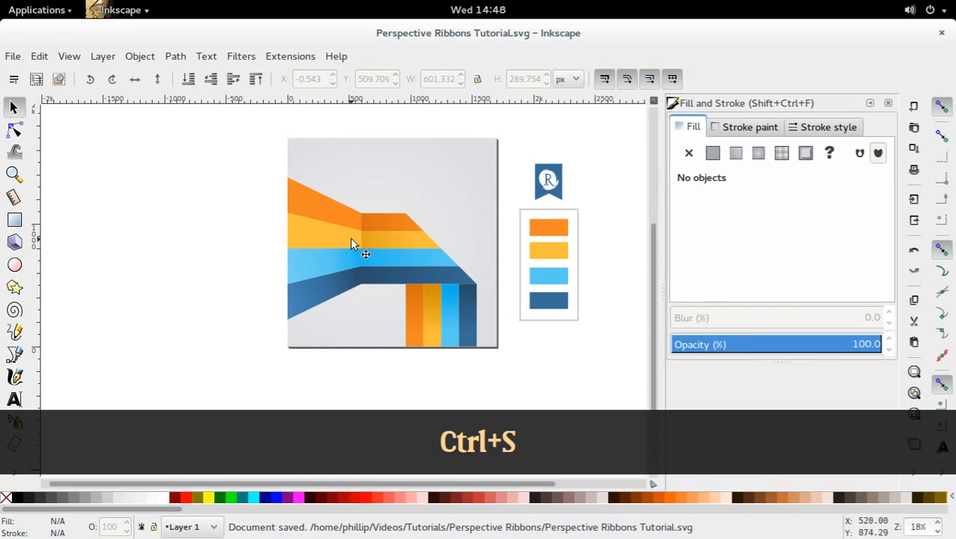
Create a linear gradient on the flared yellow stripe, running from the flare crease to just beyond the page's left edge.
ctrl+click(349, 237)
key(n)
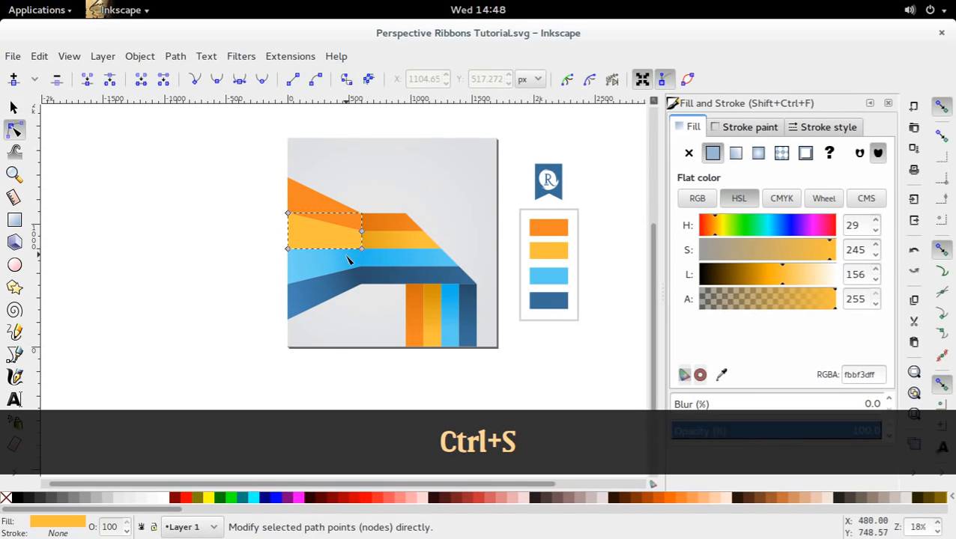
key(g)
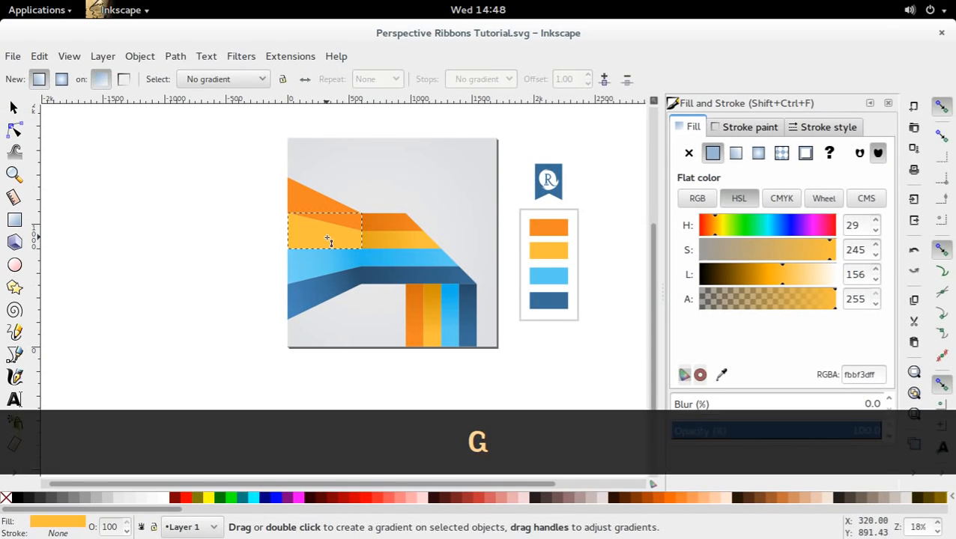
drag(360, 242, 275, 235)
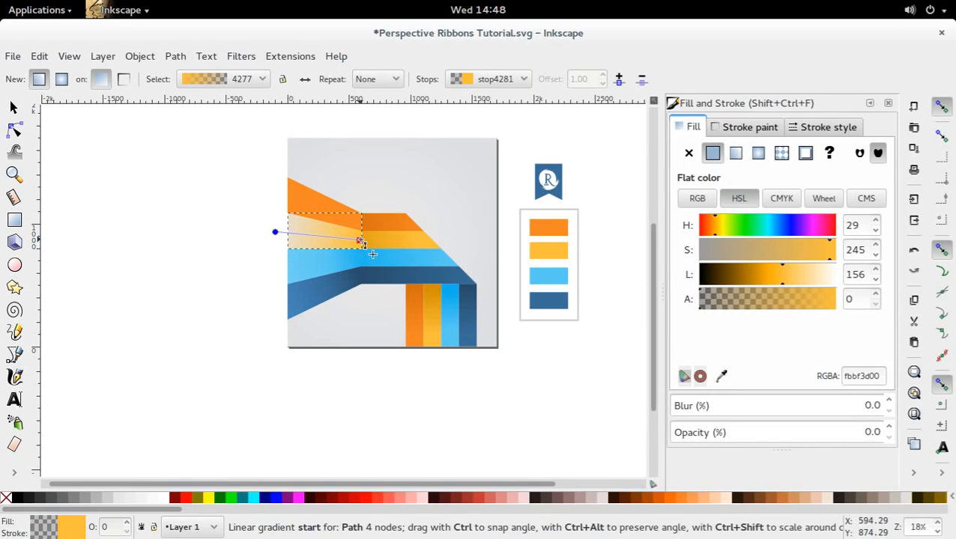
Colour the crease-end stop of the flared yellow stripe's gradient with the darker yellow e2a41cff sampled from the adjoining horizontal stripe.
click(360, 241)
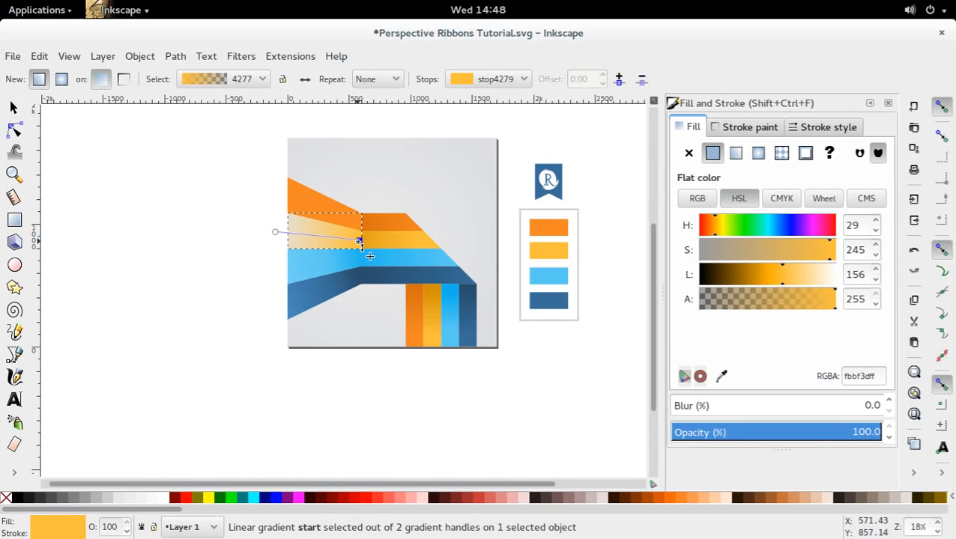
key(d)
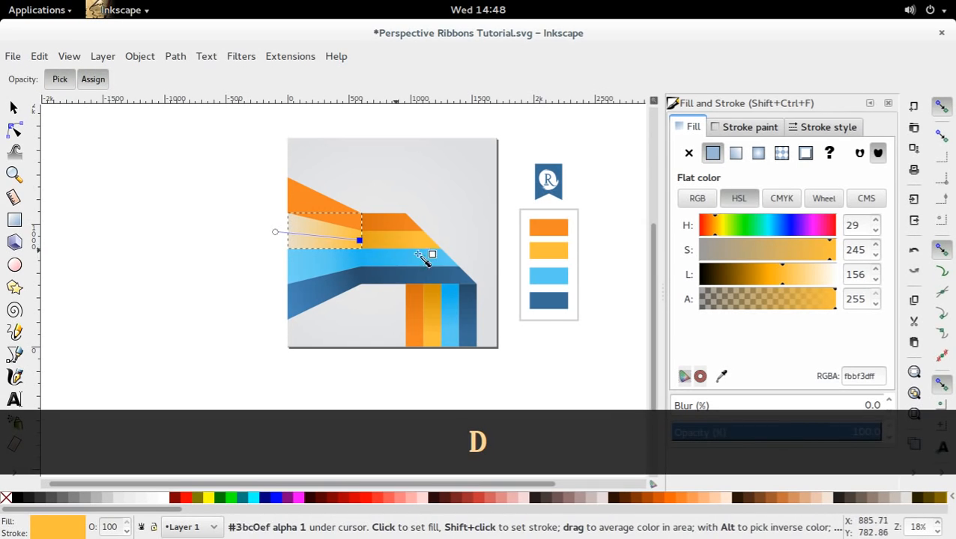
click(375, 246)
key(d)
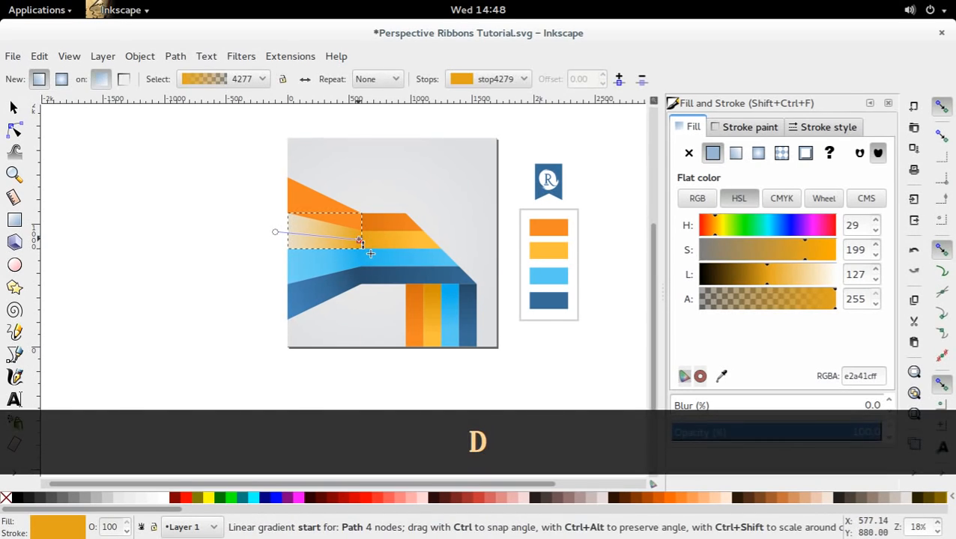
key(g)
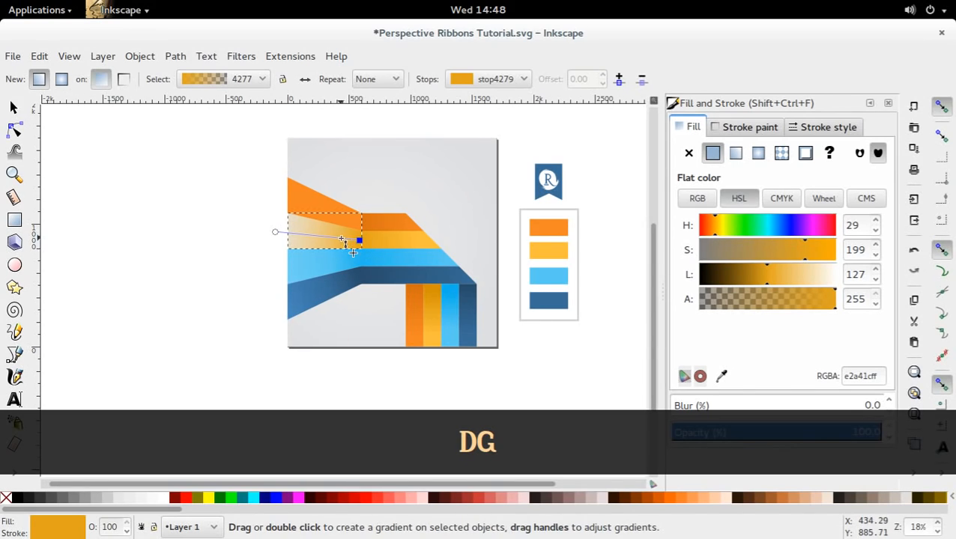
Add a middle stop at offset 0.39 to the flared yellow stripe's gradient and colour it with the palette's yellow, fbbf3dff.
double_click(327, 239)
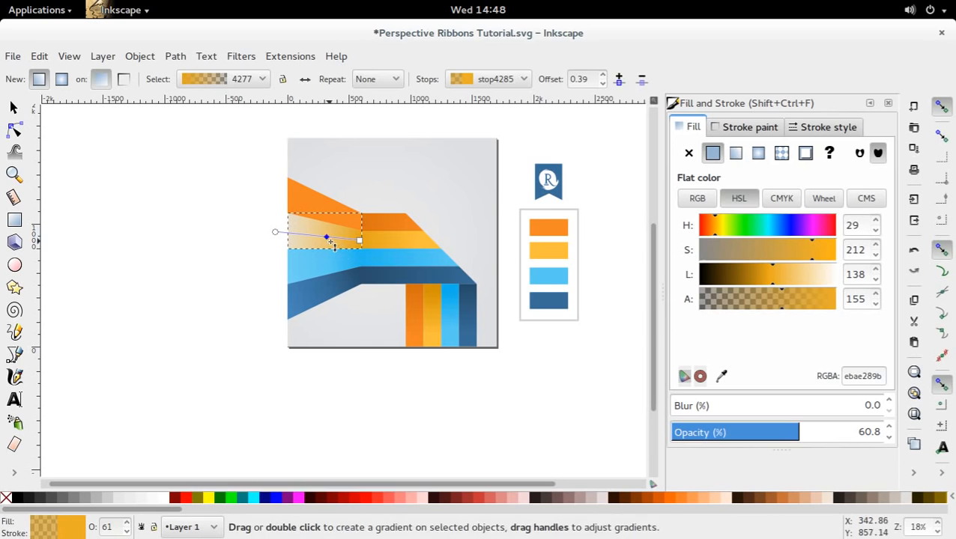
key(d)
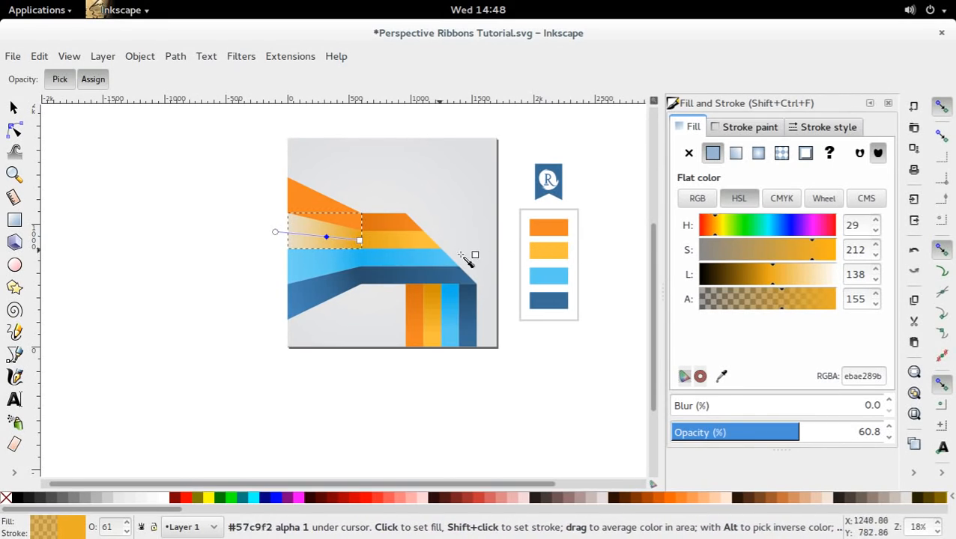
click(545, 252)
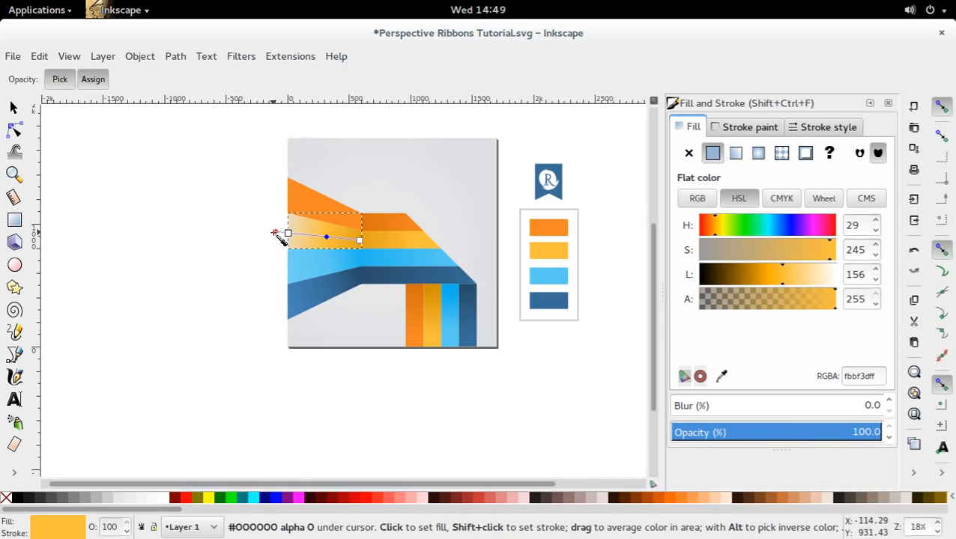
Make the outer stop of the flared yellow stripe's gradient fully opaque with lightness 189, giving fcd57eff, and deselect the stripe.
text(0)
key(Return)
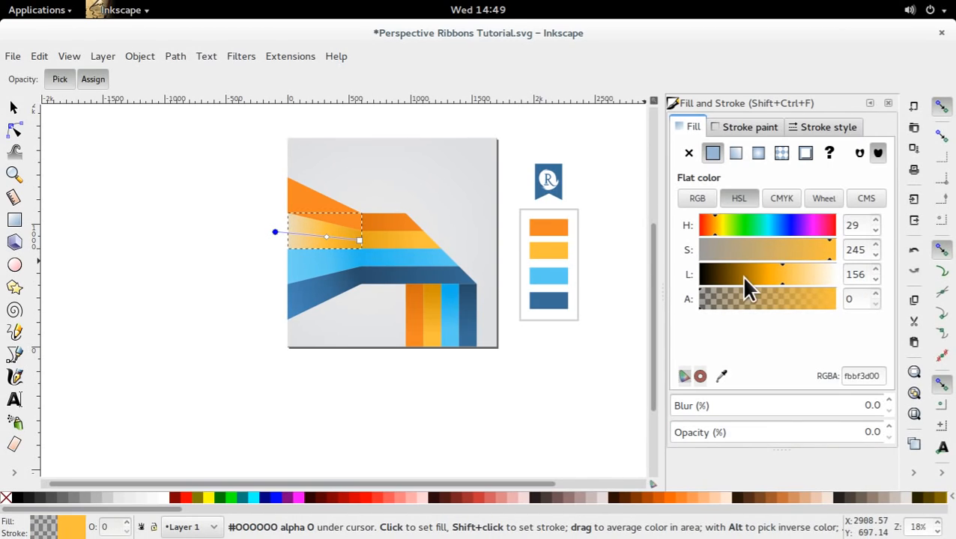
drag(807, 301, 838, 302)
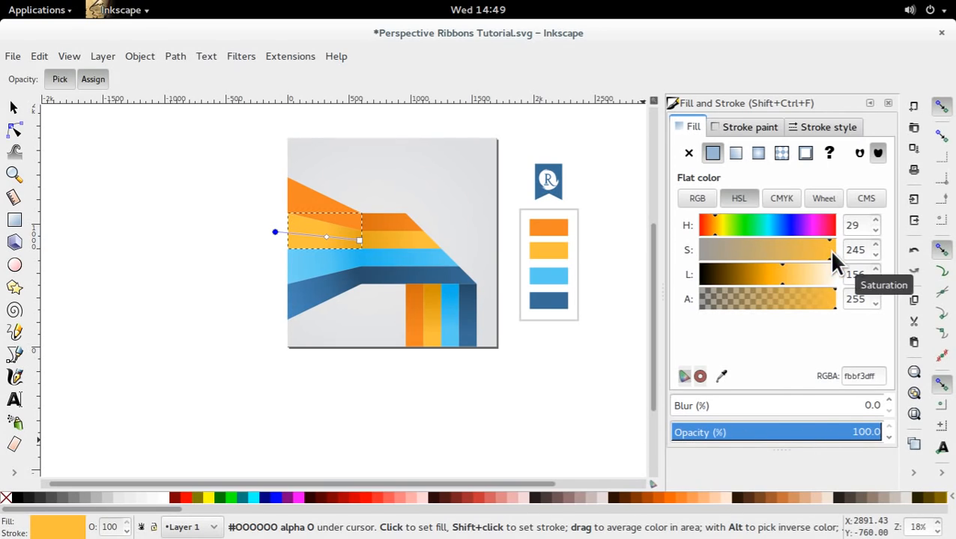
drag(783, 266, 797, 267)
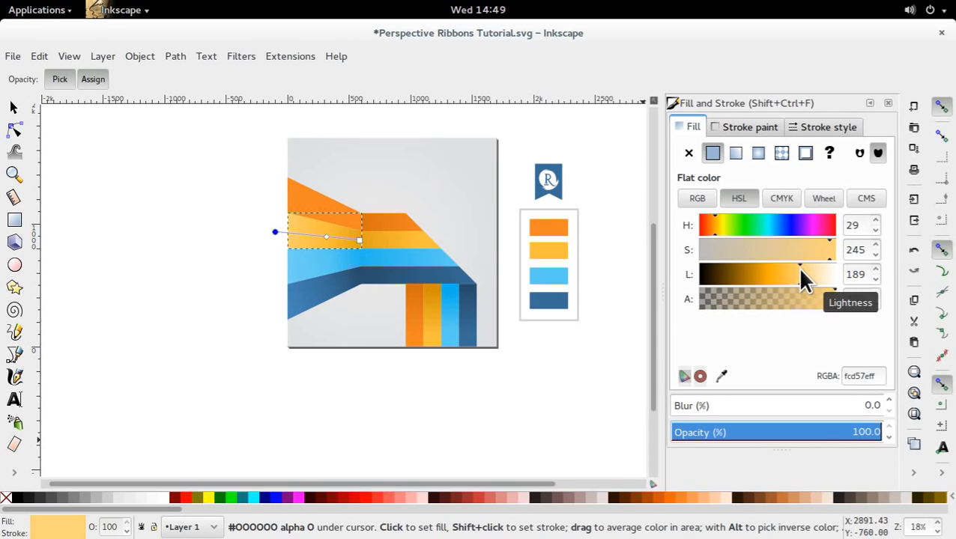
click(13, 109)
click(170, 201)
Save the document and create a linear gradient on the flared orange stripe, from the flare crease to just beyond the page's left edge.
double_click(353, 216)
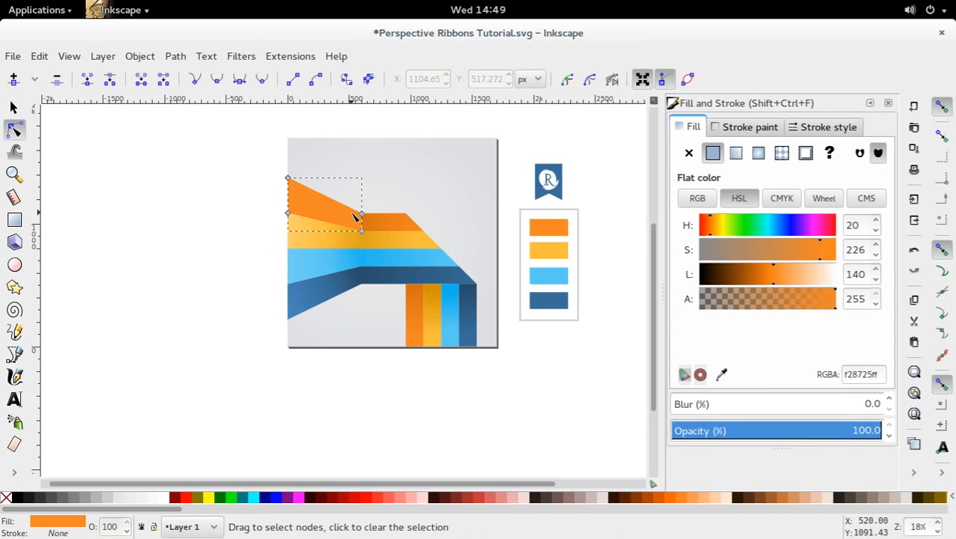
key(ctrl+s)
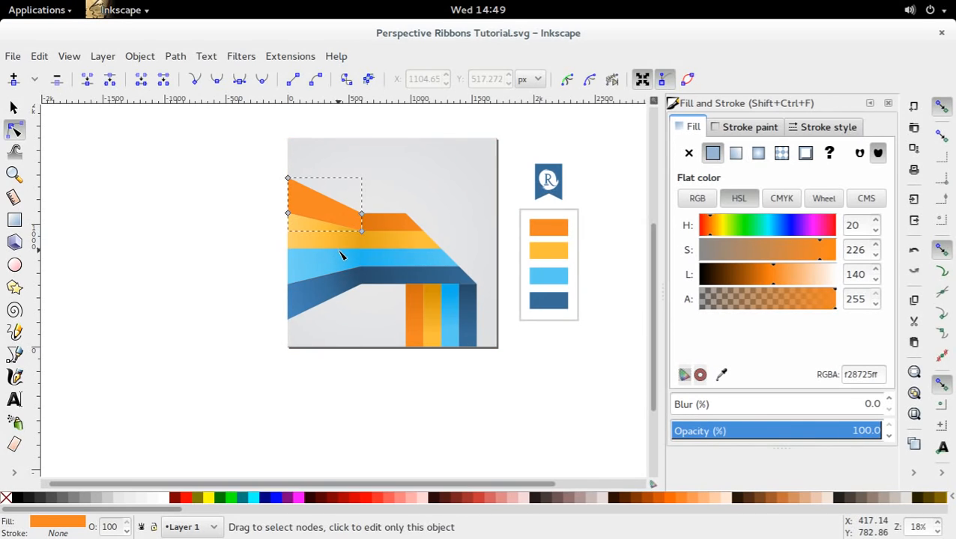
key(g)
drag(361, 222, 292, 207)
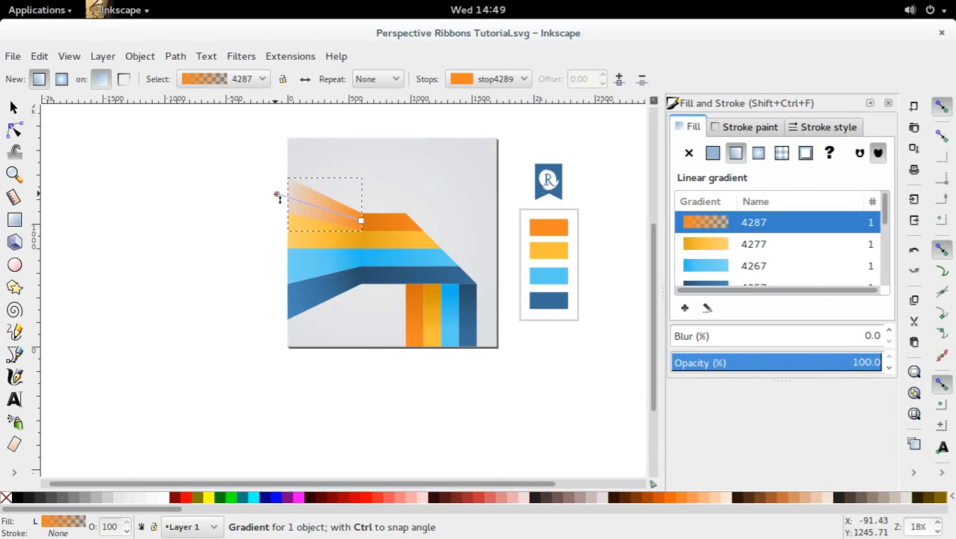
click(277, 195)
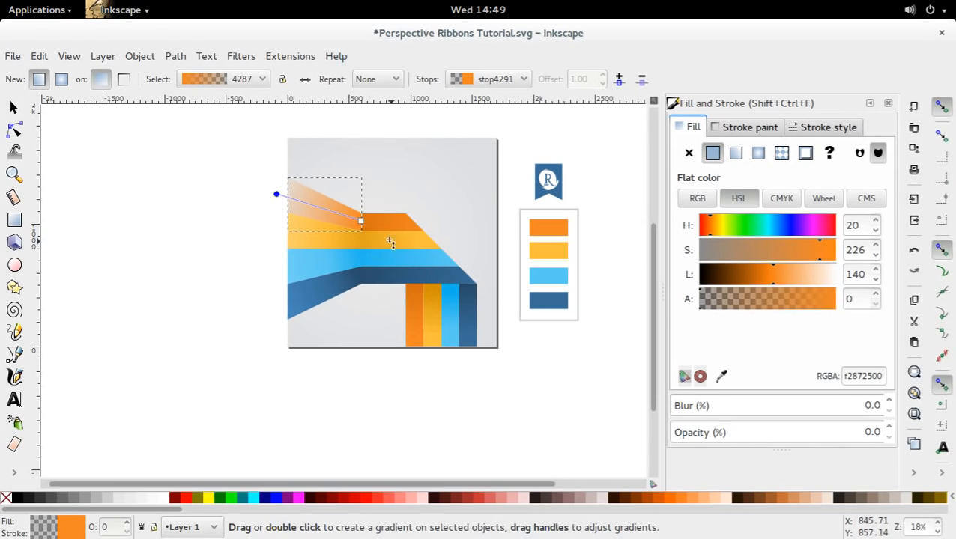
Add a middle stop at offset 0.47 to the flared orange stripe's gradient and colour its crease-end stop with darker orange d97314ff from the adjoining horizontal stripe.
ctrl+alt+click(322, 211)
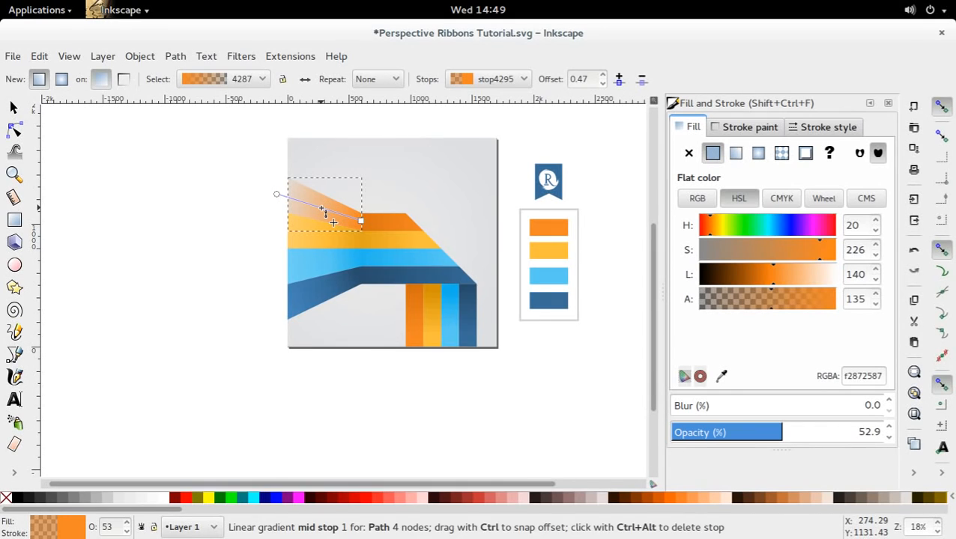
click(361, 222)
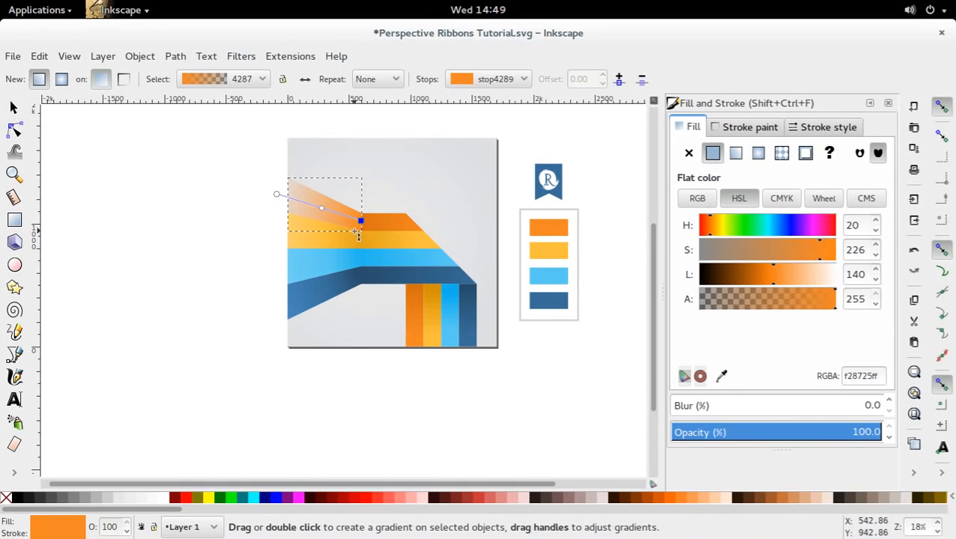
key(d)
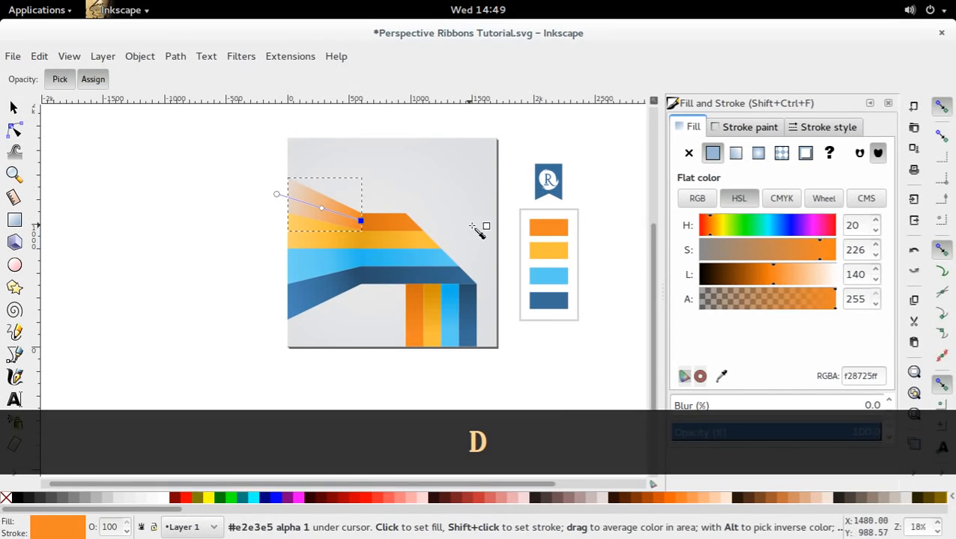
click(367, 238)
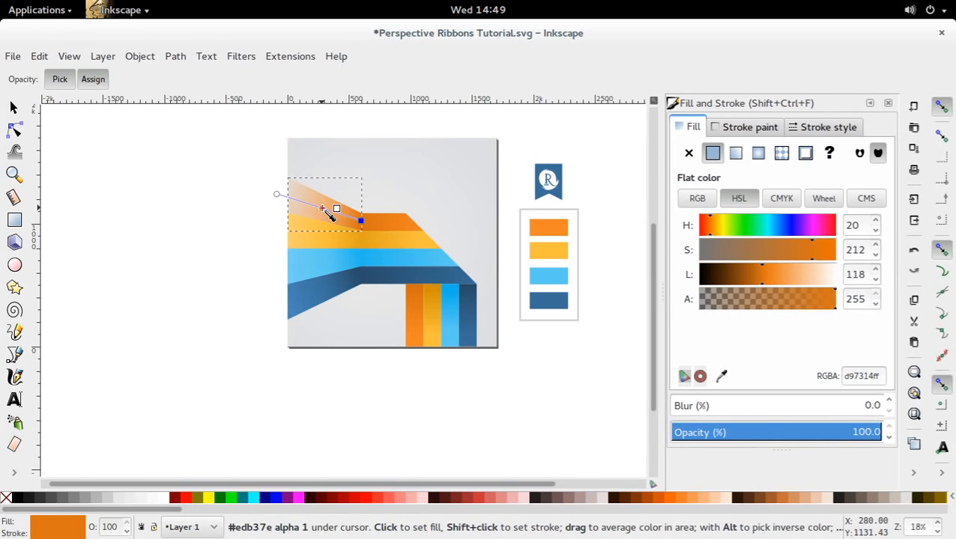
Colour the middle stop of the flared orange stripe's gradient with the palette's opaque orange, f28725ff.
key(s)
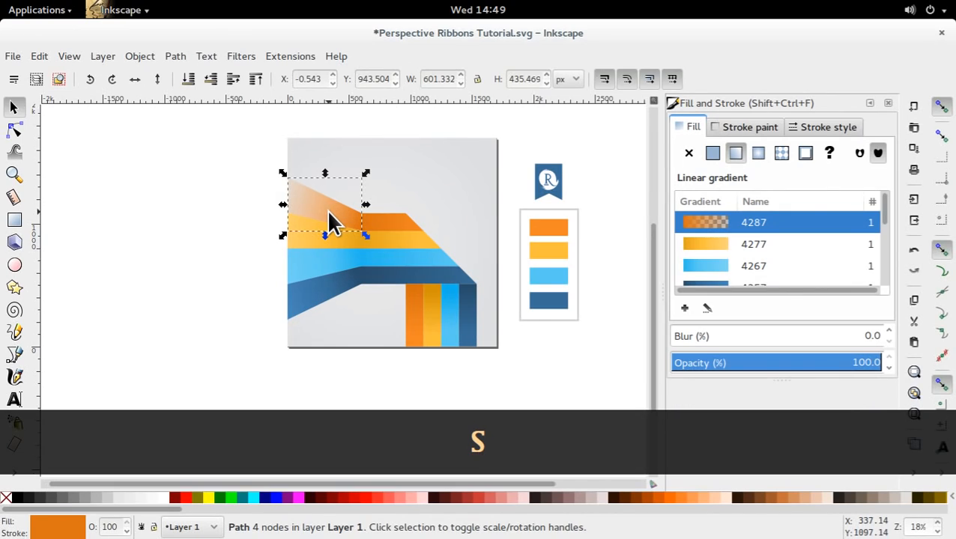
double_click(327, 209)
click(322, 212)
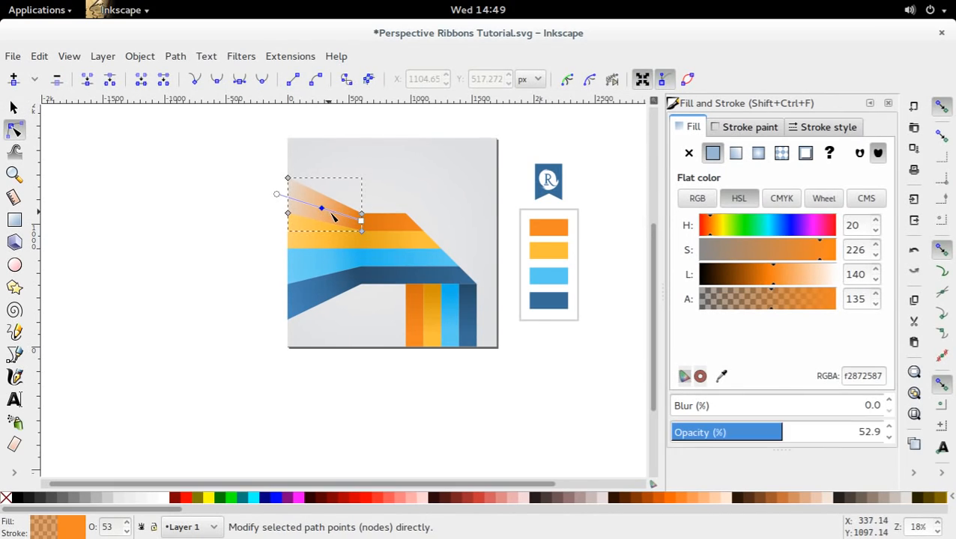
key(d)
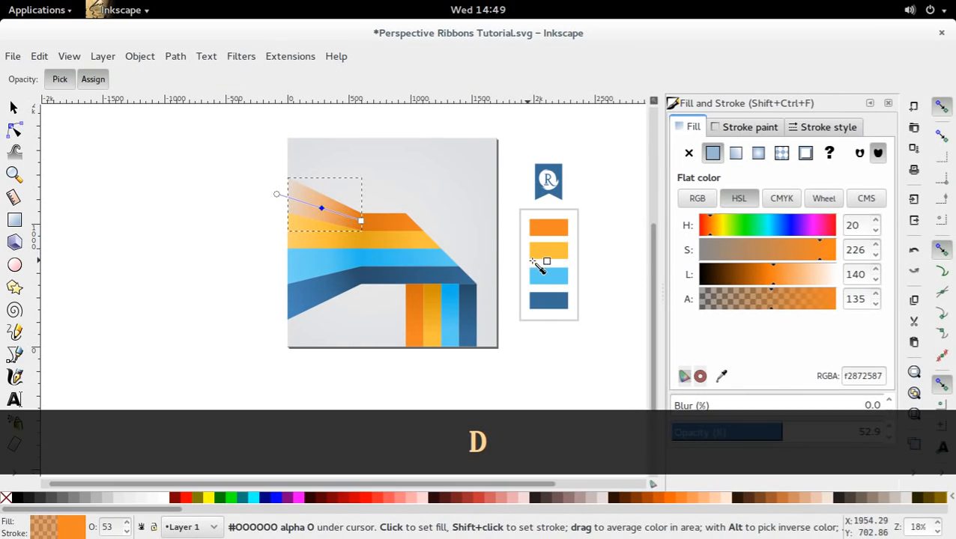
click(549, 236)
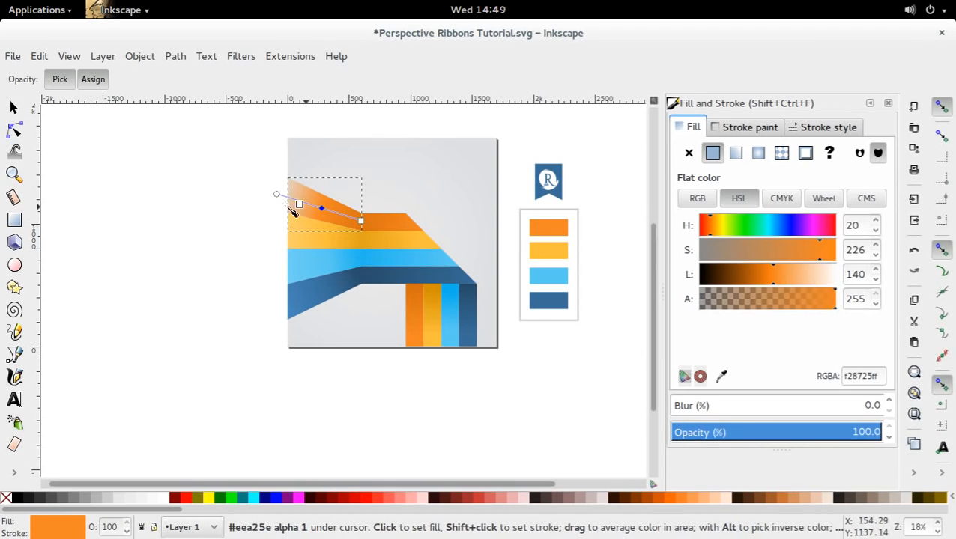
Make the outer stop of the flared orange stripe's gradient fully opaque with lightness 193, giving f8bf8aff, and save the document.
key(s)
double_click(295, 200)
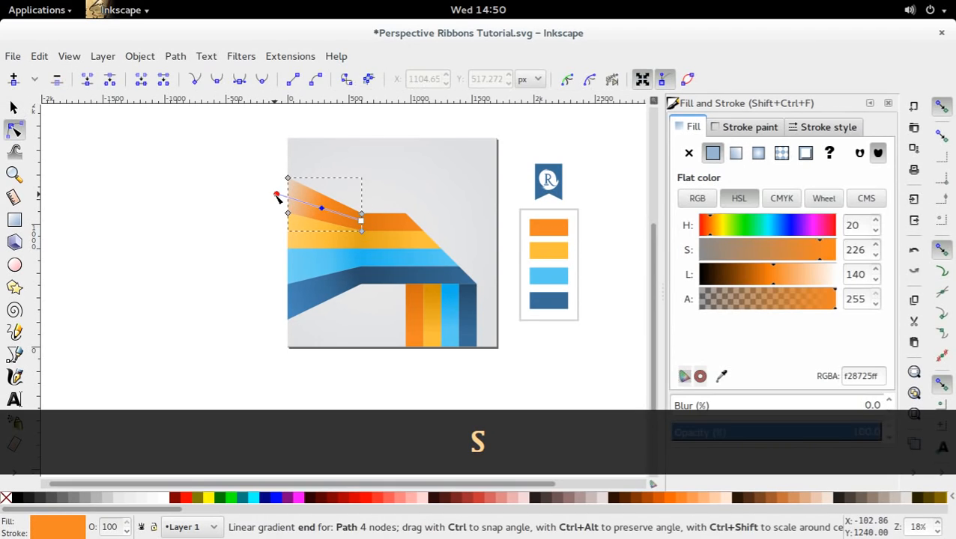
click(277, 194)
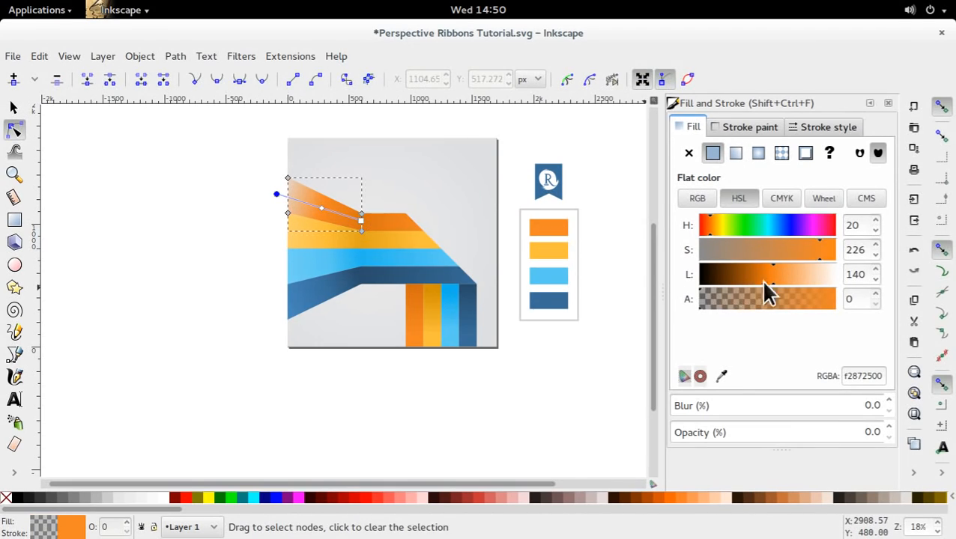
drag(781, 299, 845, 302)
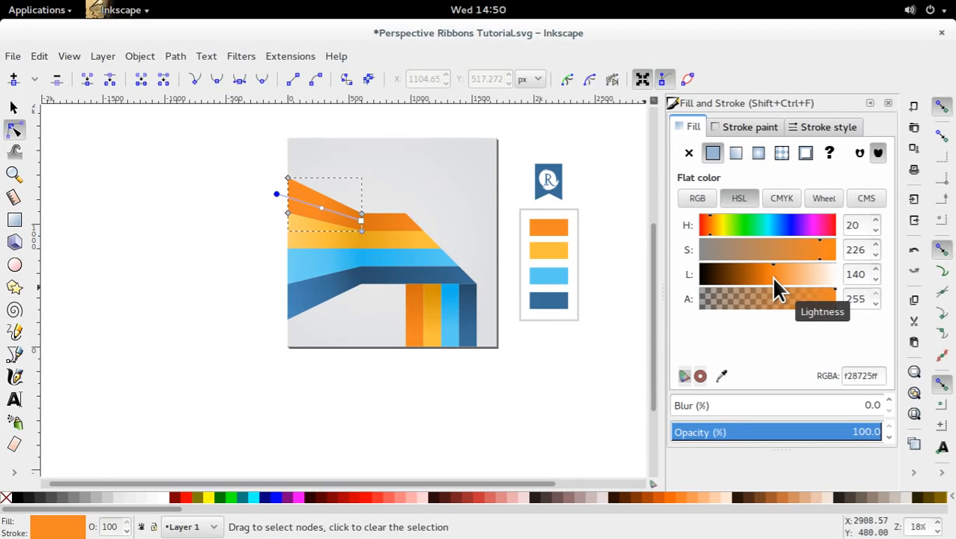
drag(773, 278, 802, 281)
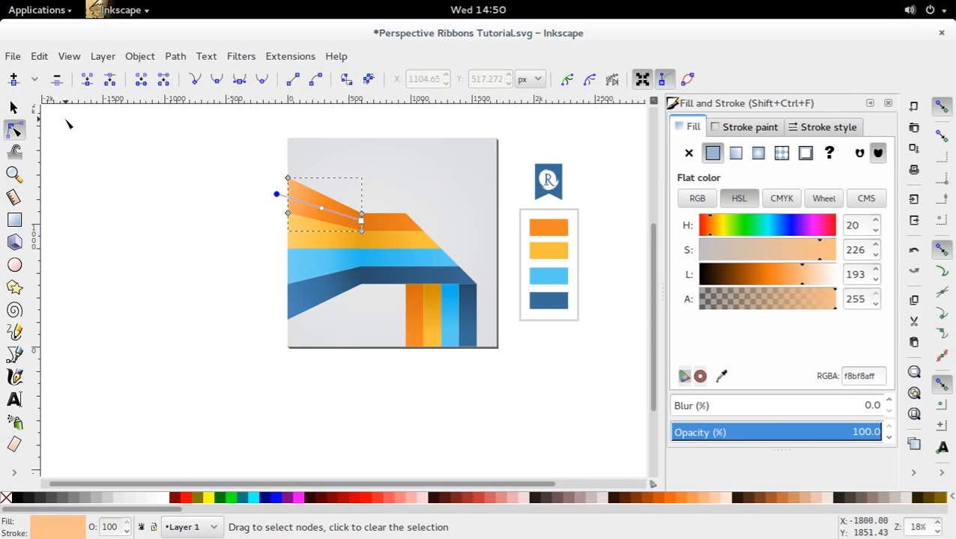
click(14, 108)
click(261, 264)
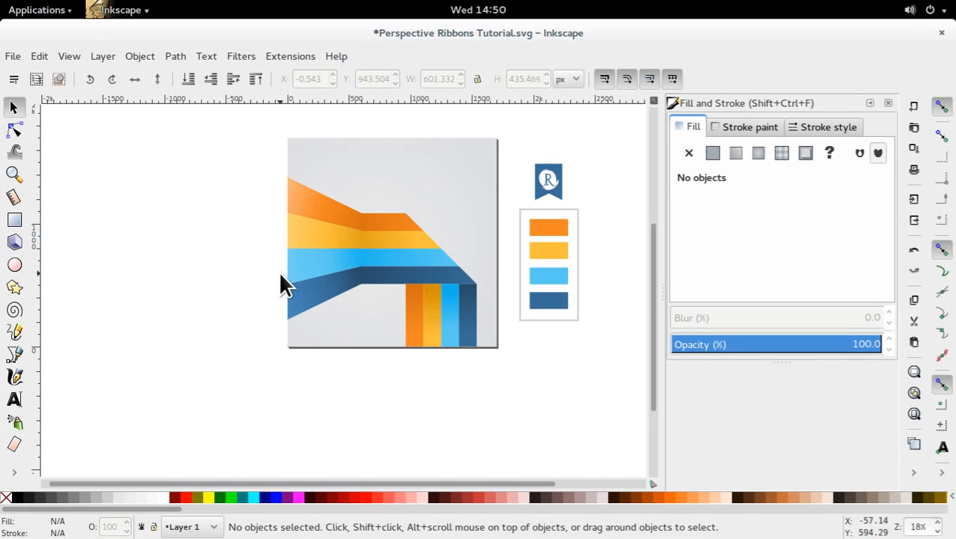
key(ctrl+s)
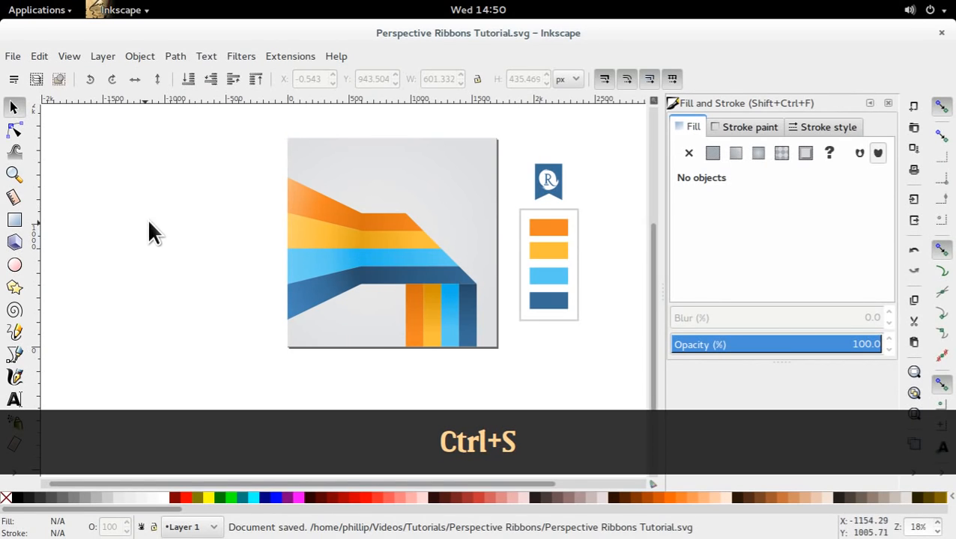
drag(155, 140, 493, 361)
click(487, 388)
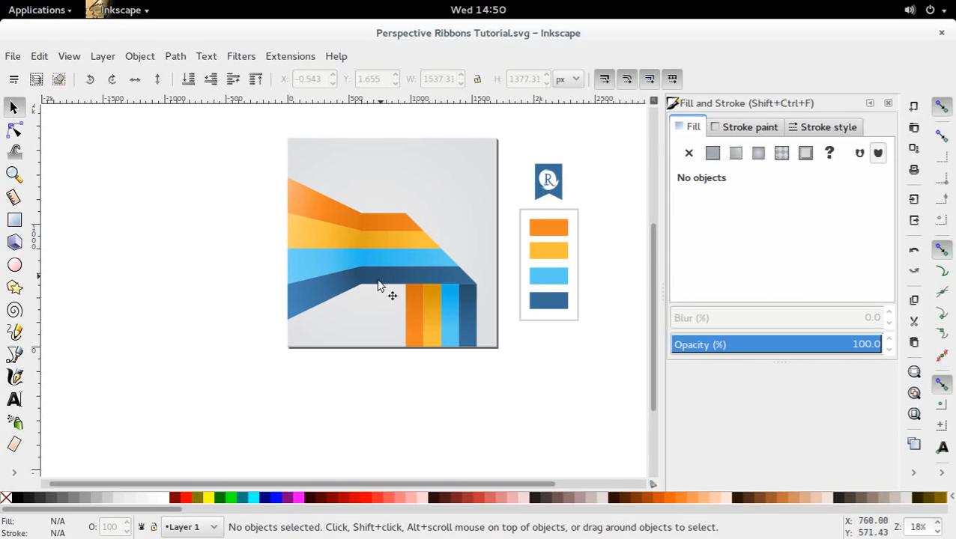
click(16, 353)
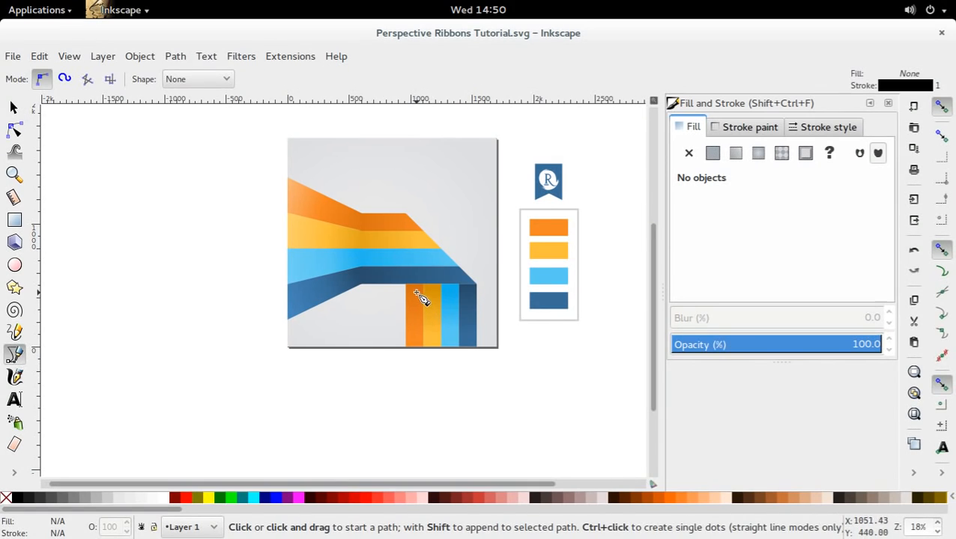
click(13, 110)
Group the four vertical stripes that hang below the diagonal fold.
click(15, 173)
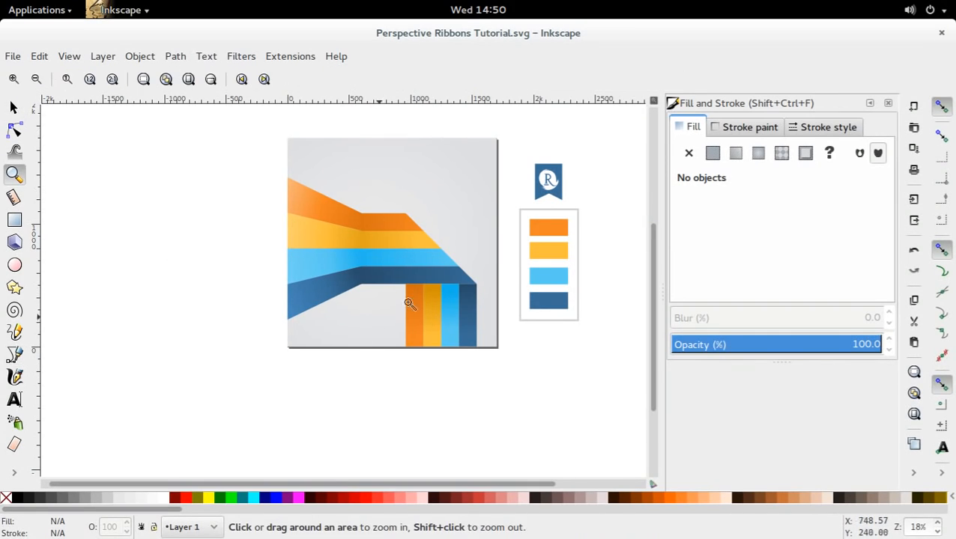
drag(401, 274, 489, 305)
drag(345, 306, 463, 292)
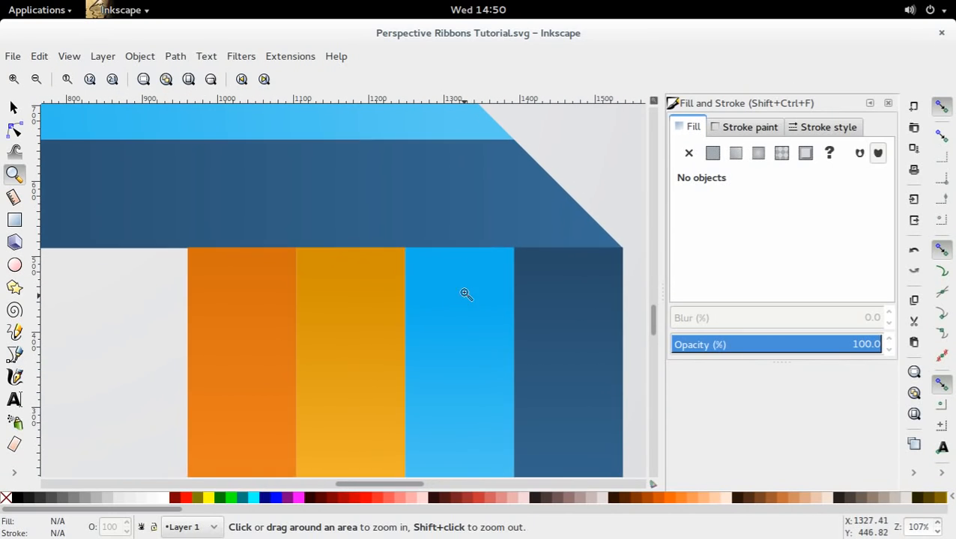
key(s)
click(247, 271)
shift+click(360, 282)
shift+click(425, 291)
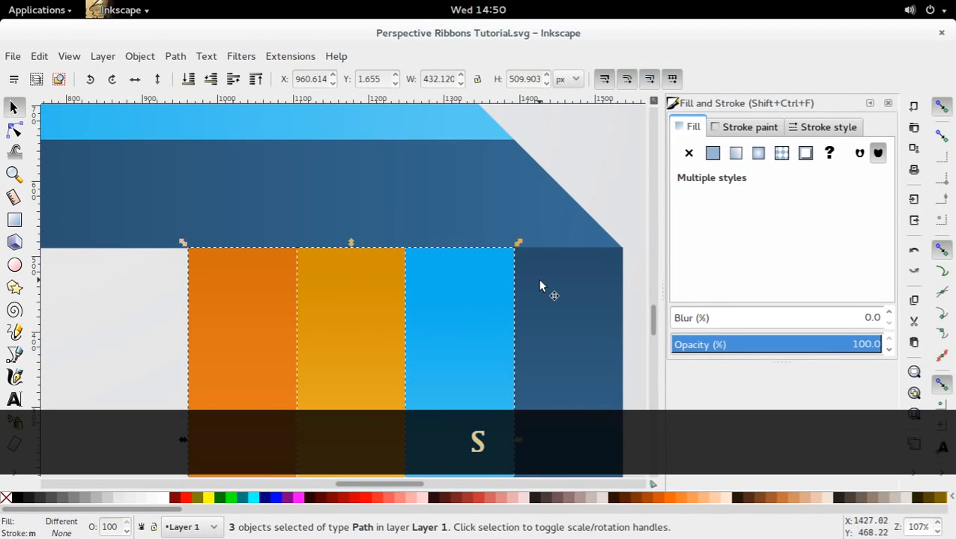
shift+click(539, 284)
click(207, 81)
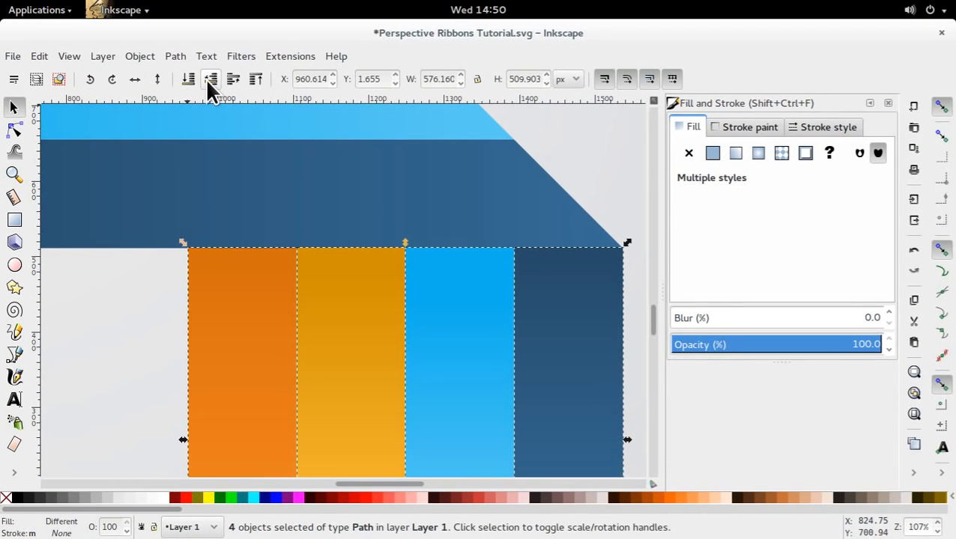
click(208, 81)
key(ctrl+z)
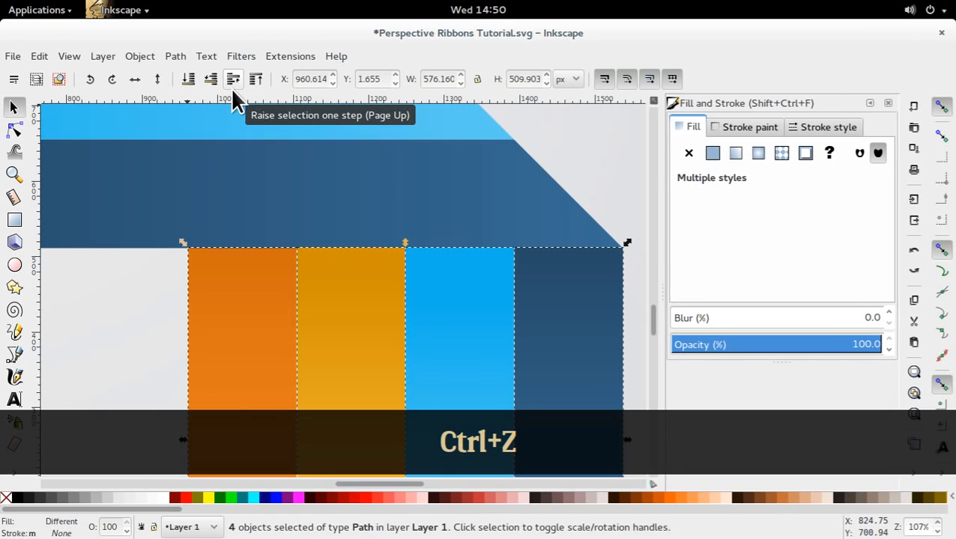
key(ctrl+g)
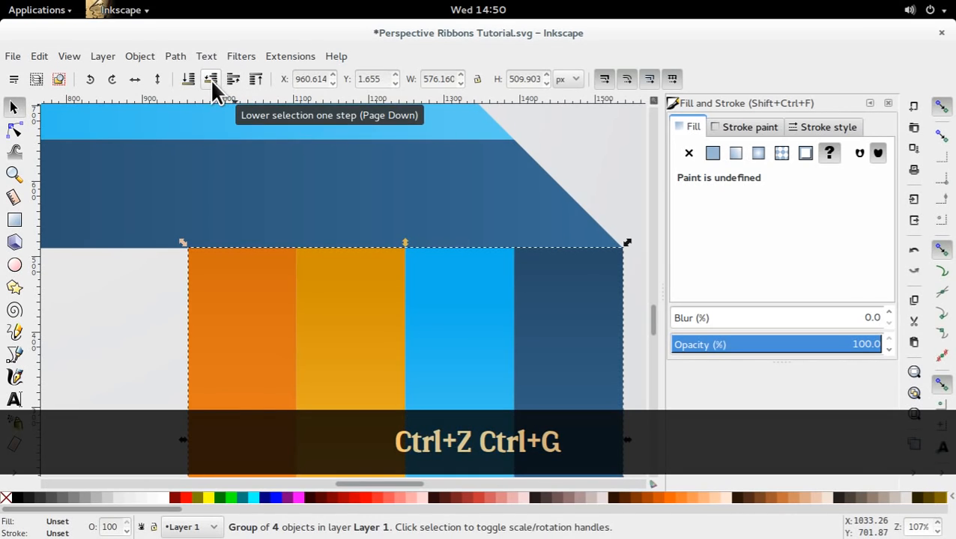
double_click(600, 198)
click(583, 299)
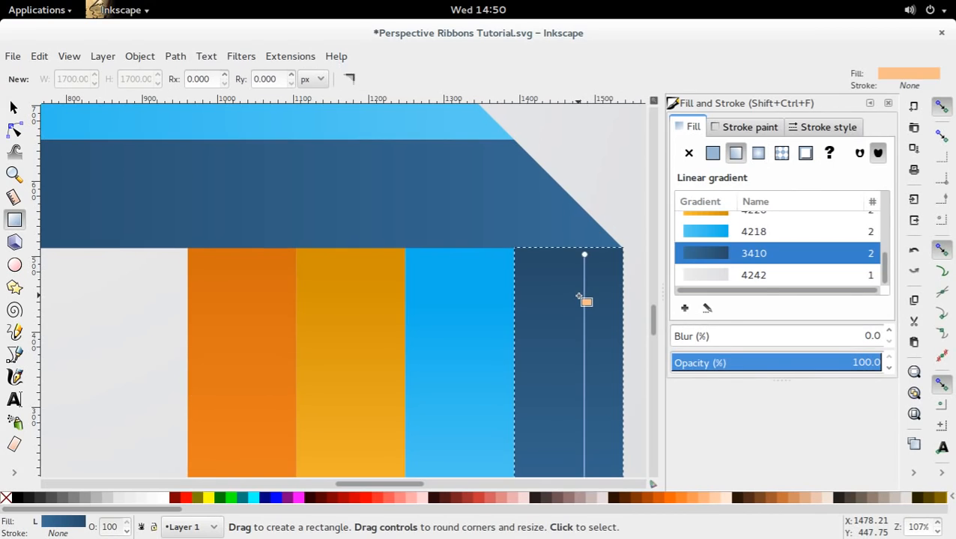
key(s)
key(Escape)
click(472, 308)
click(320, 311)
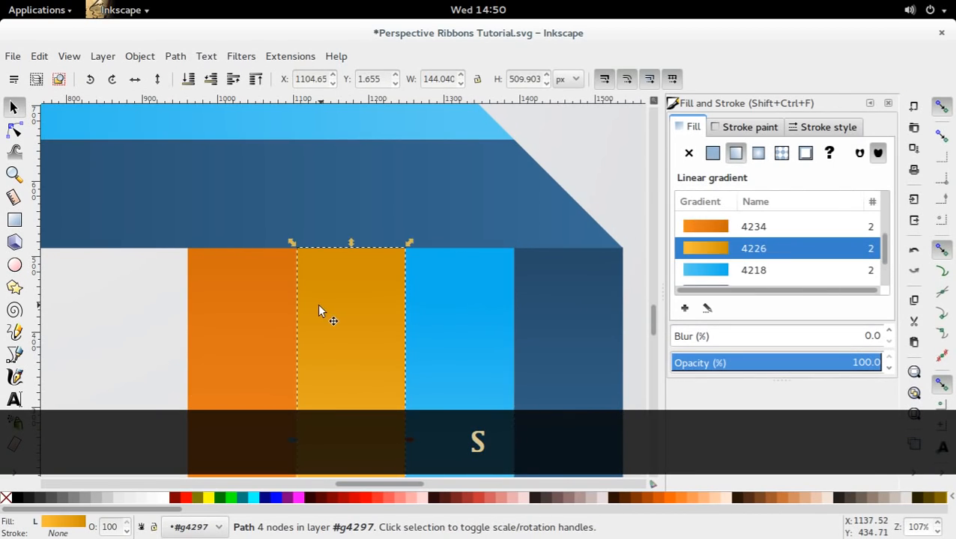
click(240, 307)
click(123, 305)
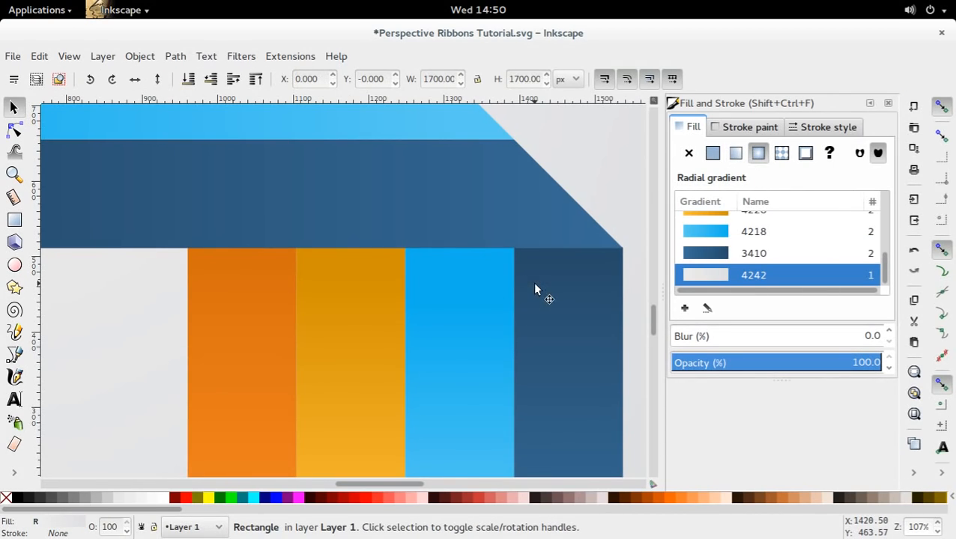
Draw a closed thin horizontal strip, about 575 px wide and 6.5 px high, across the upper ends of the four vertical stripes.
click(14, 354)
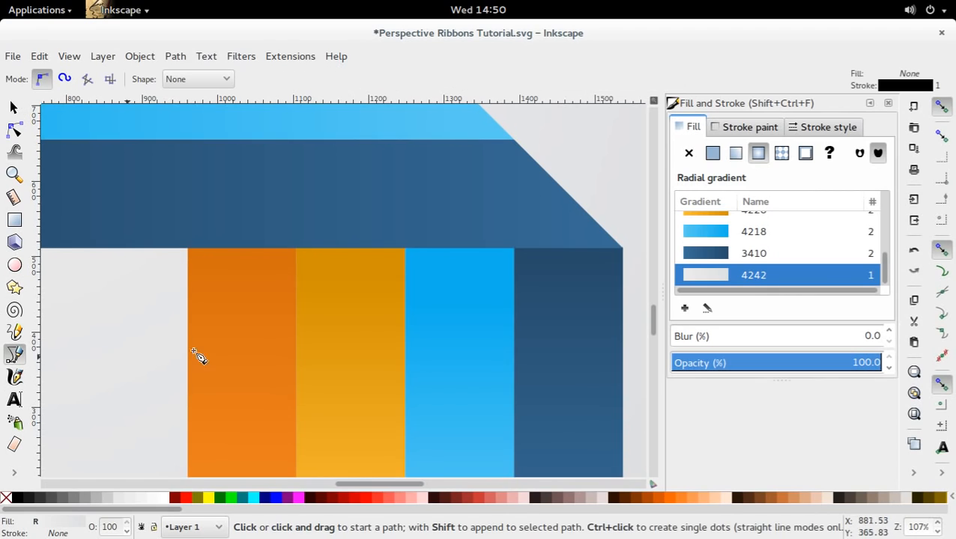
click(188, 254)
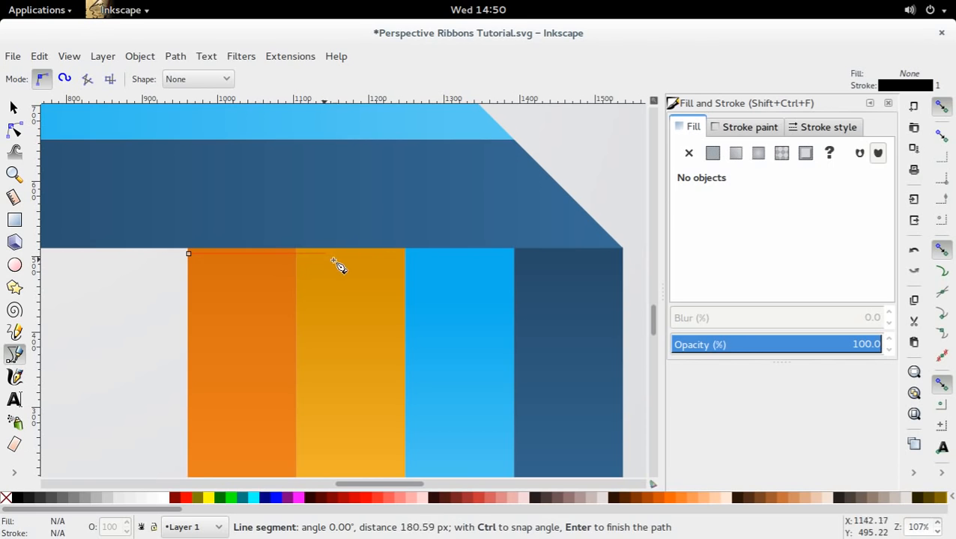
click(622, 254)
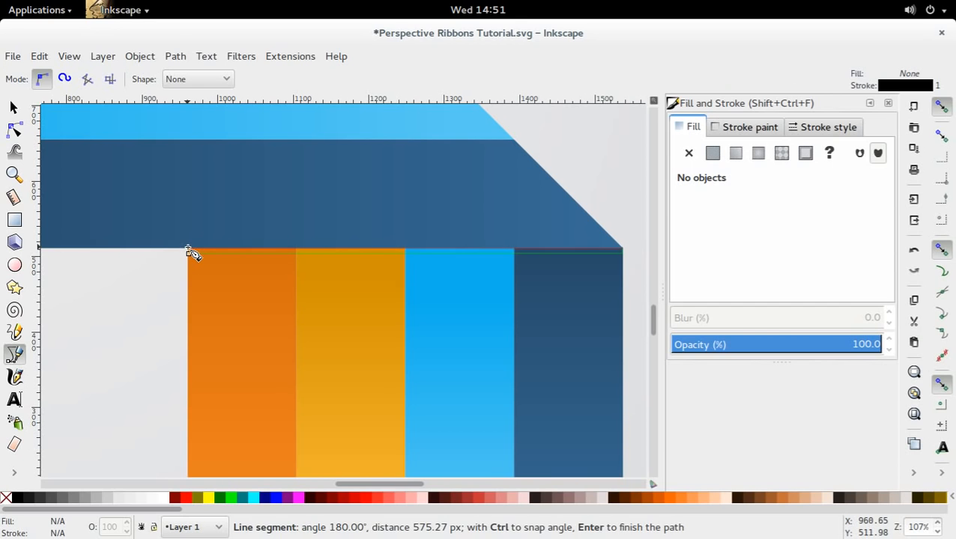
click(188, 253)
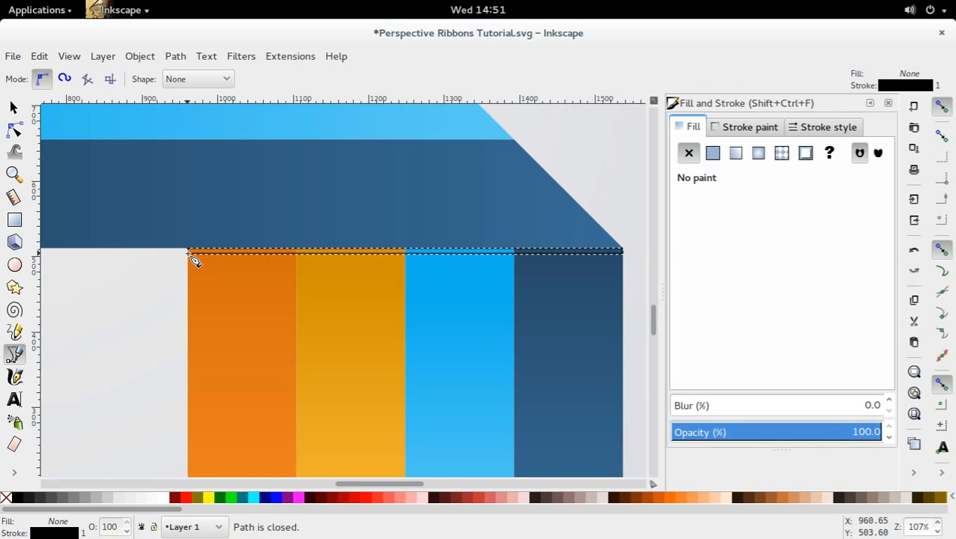
Fill the thin strip above the vertical stripes with solid black and remove its stroke.
key(d)
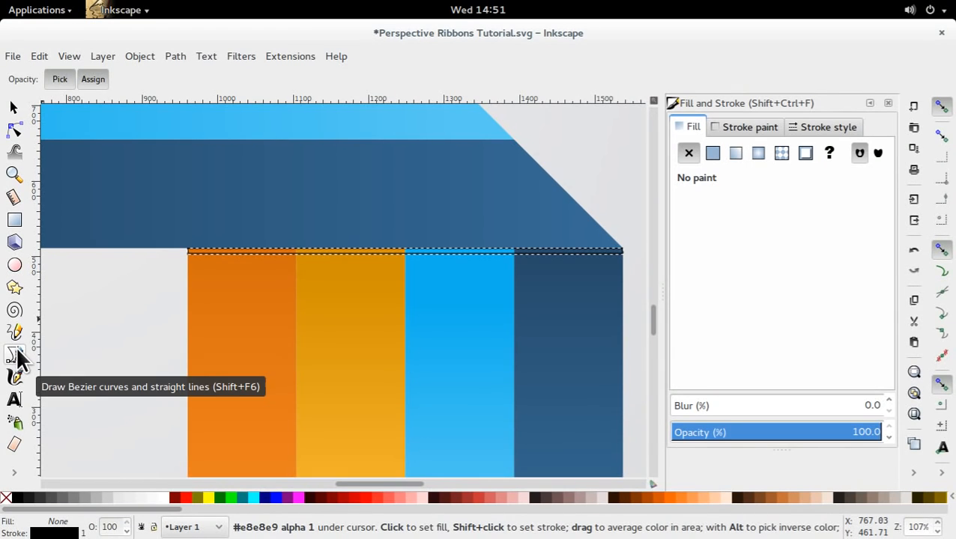
drag(529, 292, 462, 284)
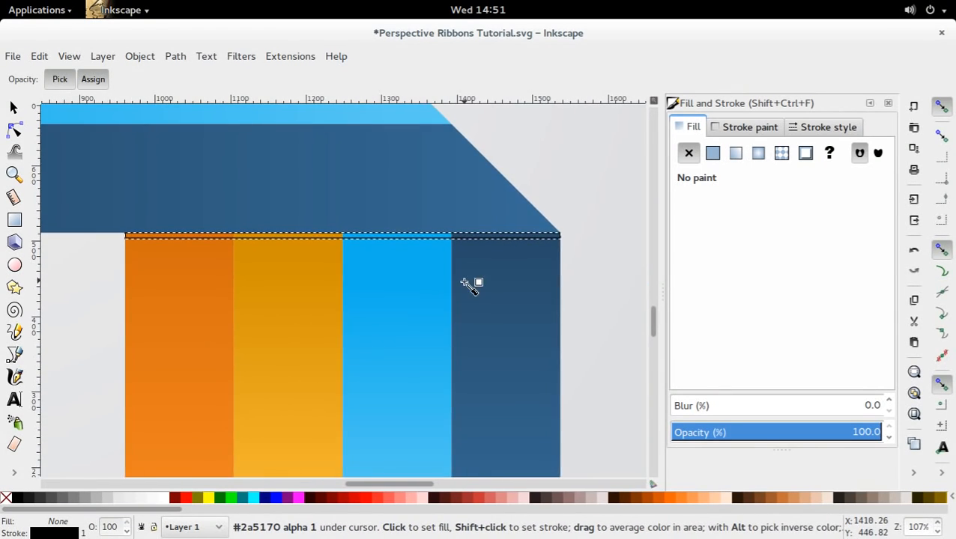
click(16, 498)
key(d)
right_click(56, 533)
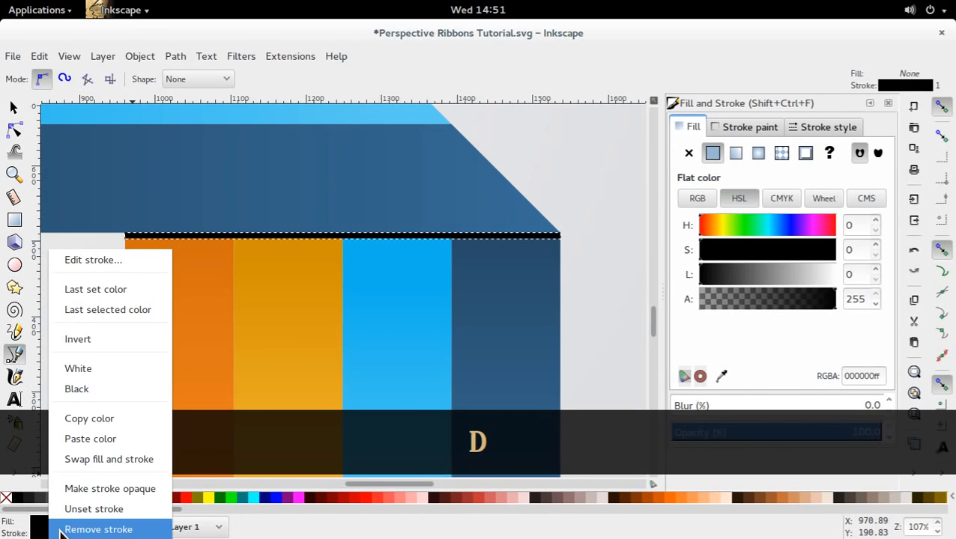
click(78, 529)
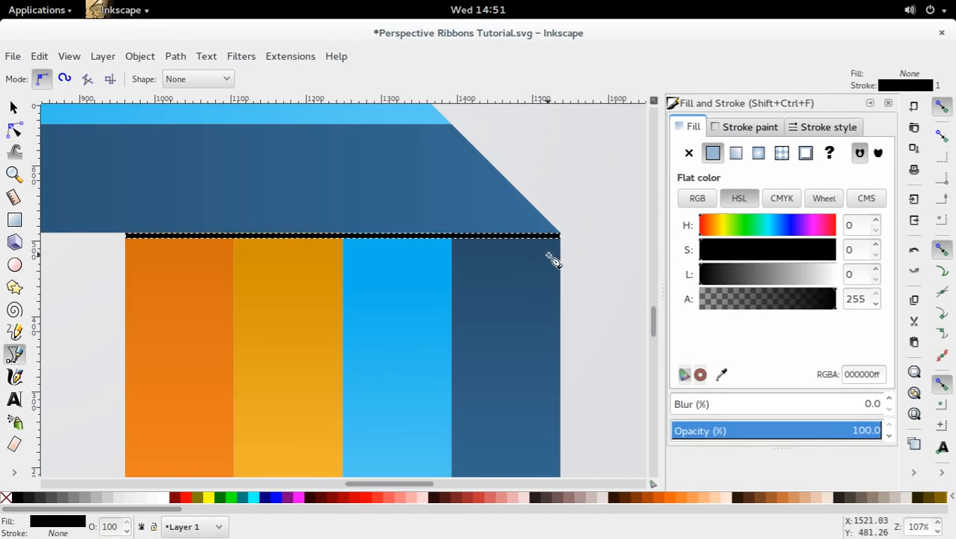
key(d)
key(s)
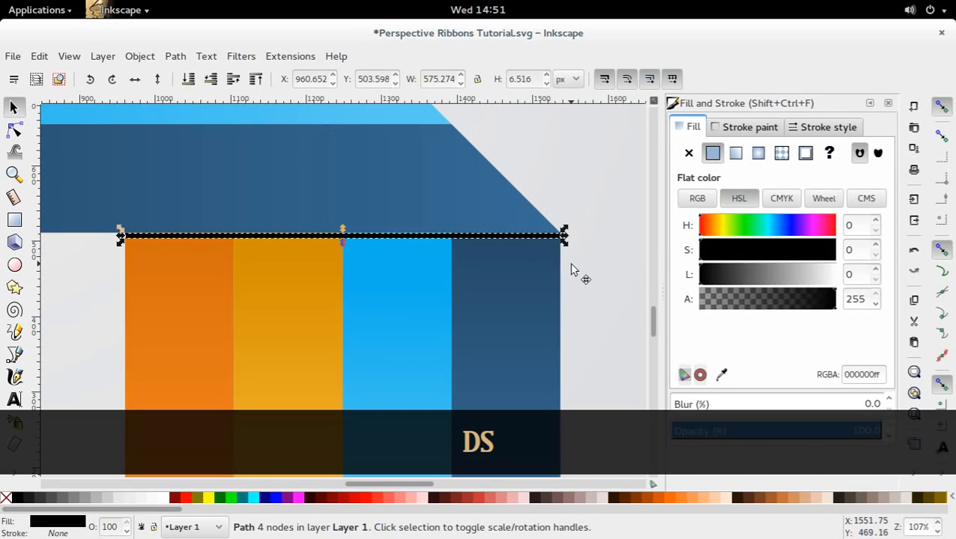
click(485, 241)
click(487, 238)
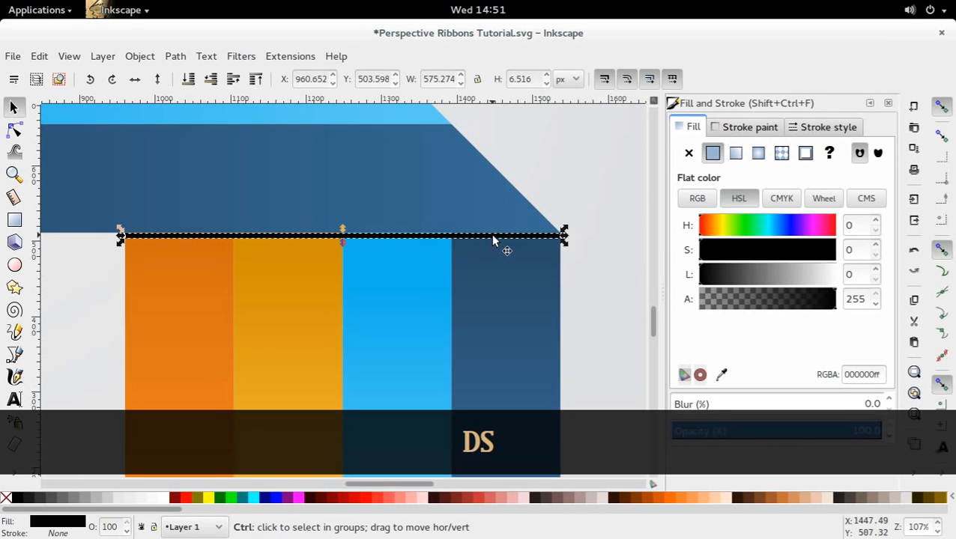
Move the black strip up against the dark blue stripe's lower edge and stretch it downward to about 22 px high.
drag(493, 240, 497, 241)
click(358, 241)
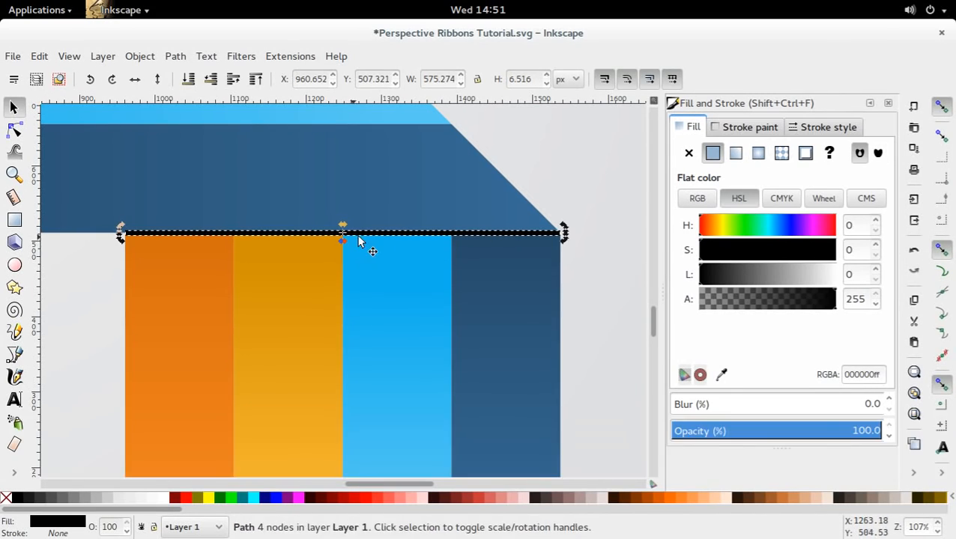
click(343, 239)
drag(343, 239, 342, 252)
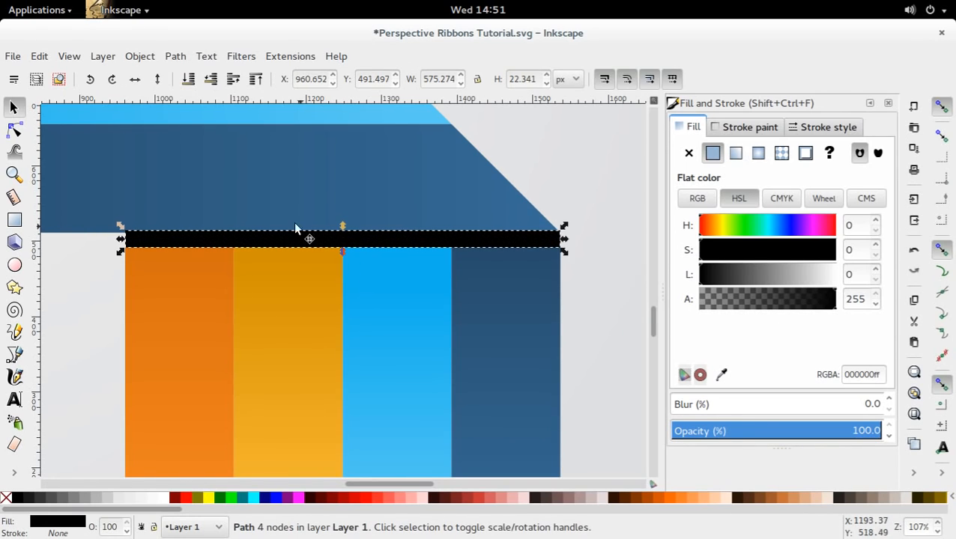
Trim the black strip at its lower and upper edges to about 12 px high, just beneath the dark blue stripe.
click(14, 109)
click(81, 265)
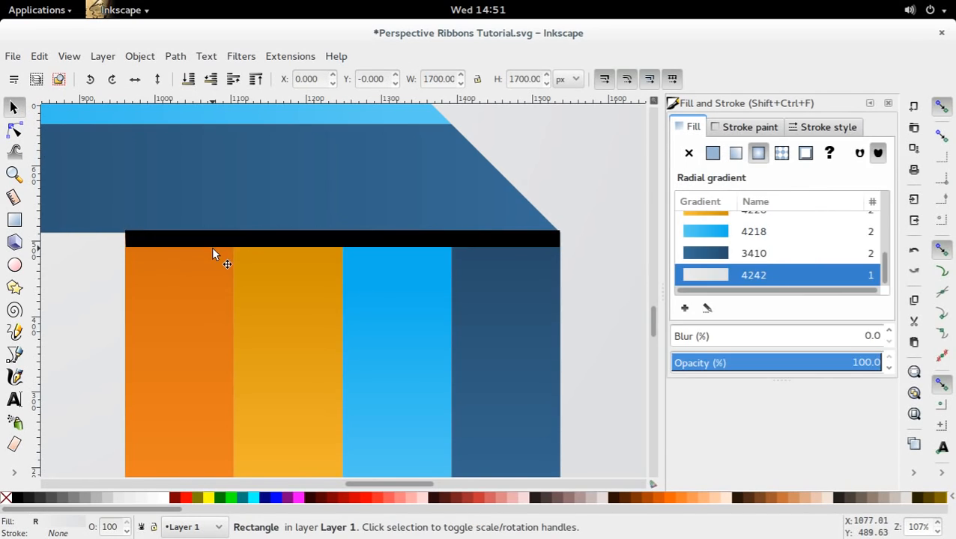
click(210, 240)
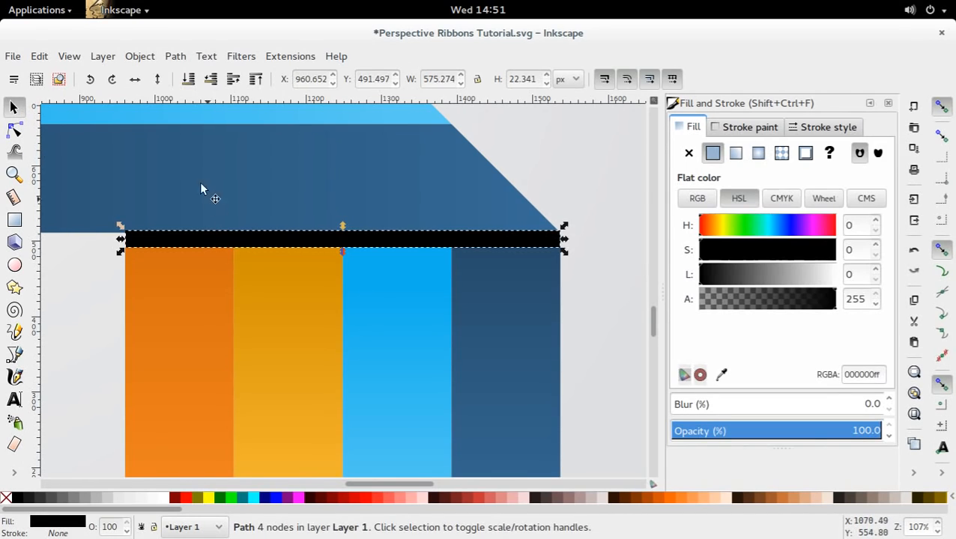
click(111, 325)
click(348, 245)
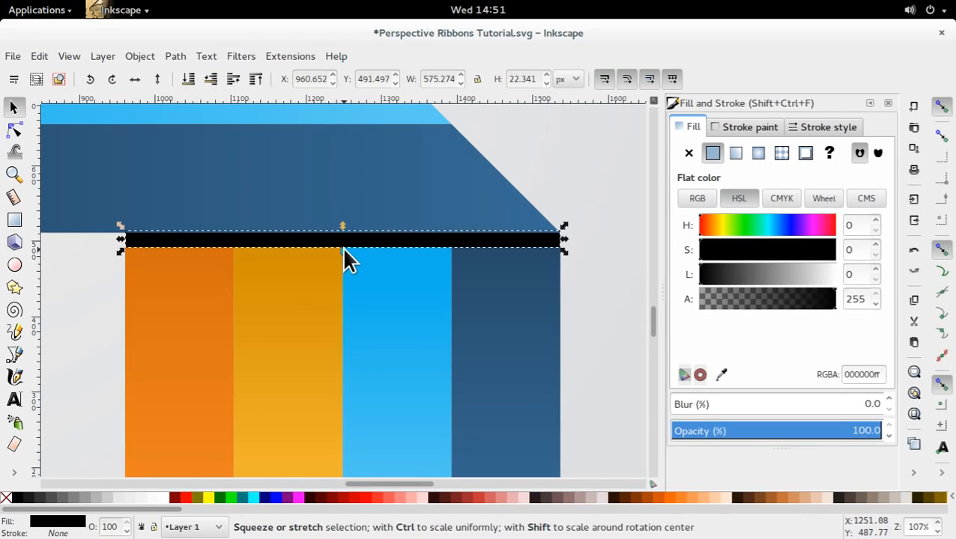
drag(342, 247, 347, 242)
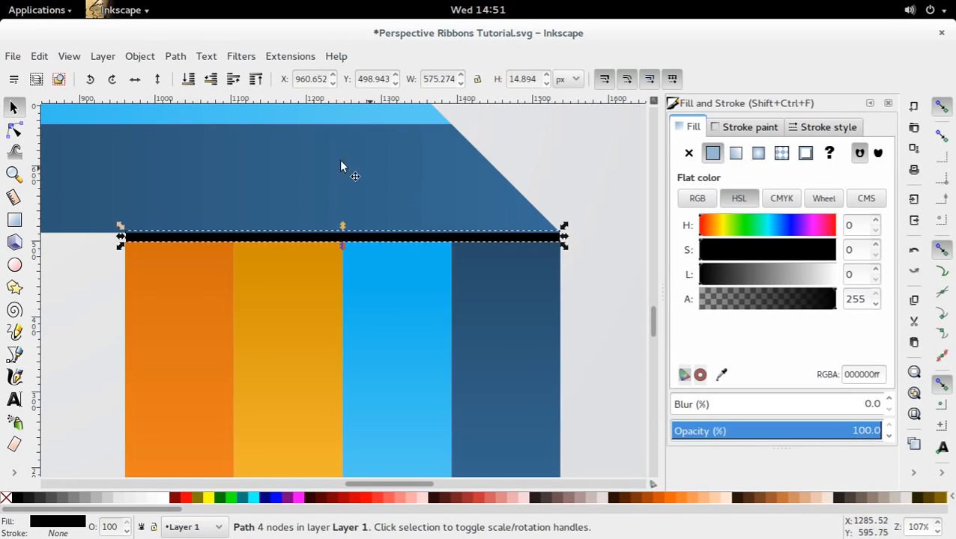
click(580, 298)
click(544, 240)
drag(342, 225, 346, 223)
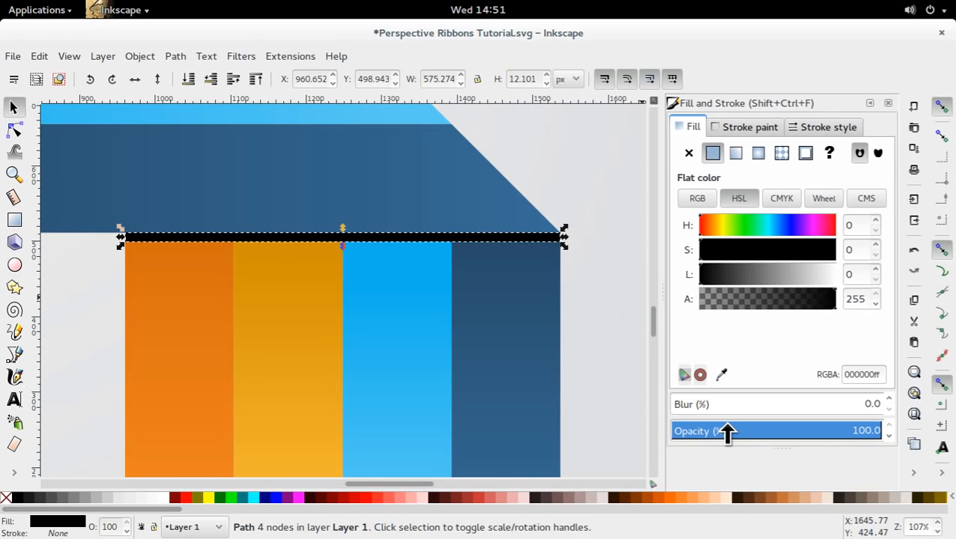
Turn the black strip into a soft shadow with 19.1% opacity and 0.5% blur.
drag(727, 433, 712, 434)
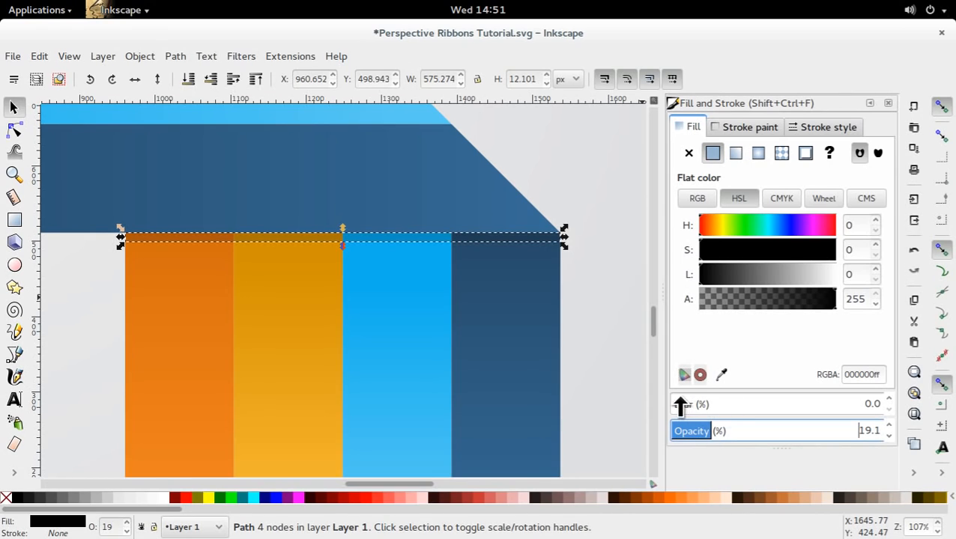
click(873, 405)
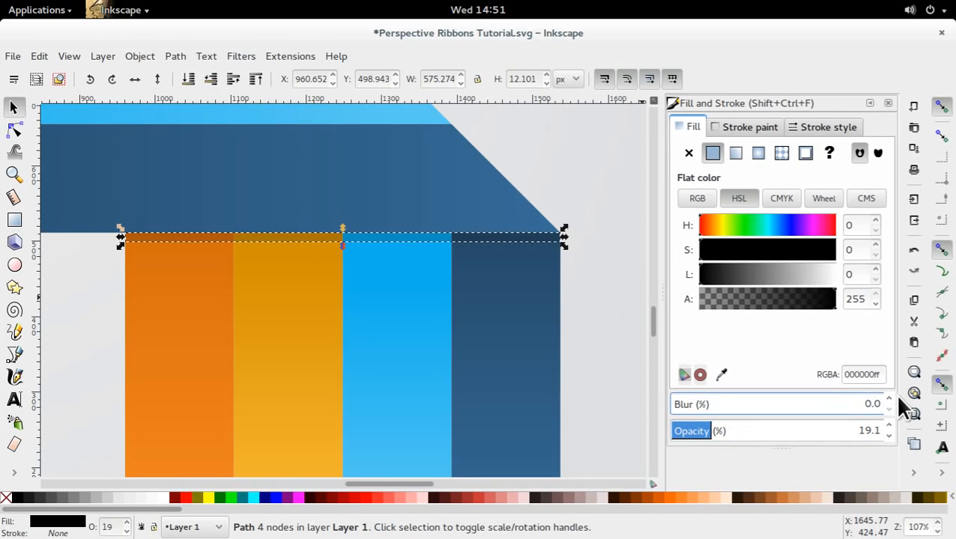
key(Right)
key(BackSpace)
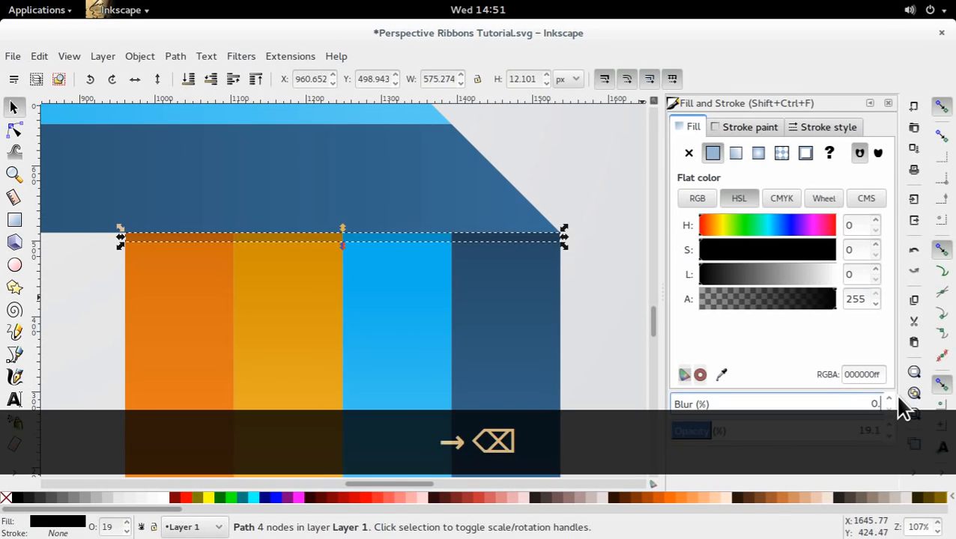
text(5)
key(Return)
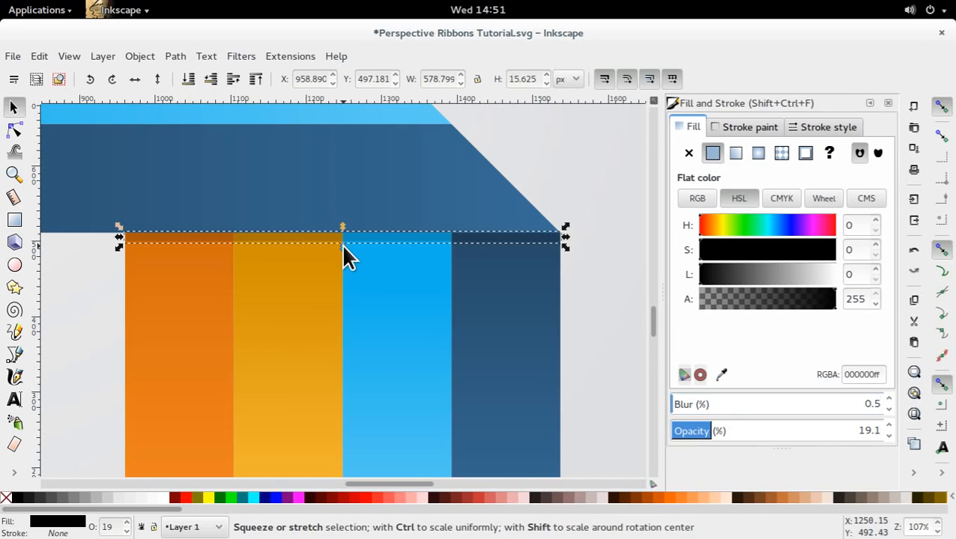
Shrink the shadow strip from its lower edge to about 9.4 px high and check it against the whole ribbon.
drag(343, 245, 342, 239)
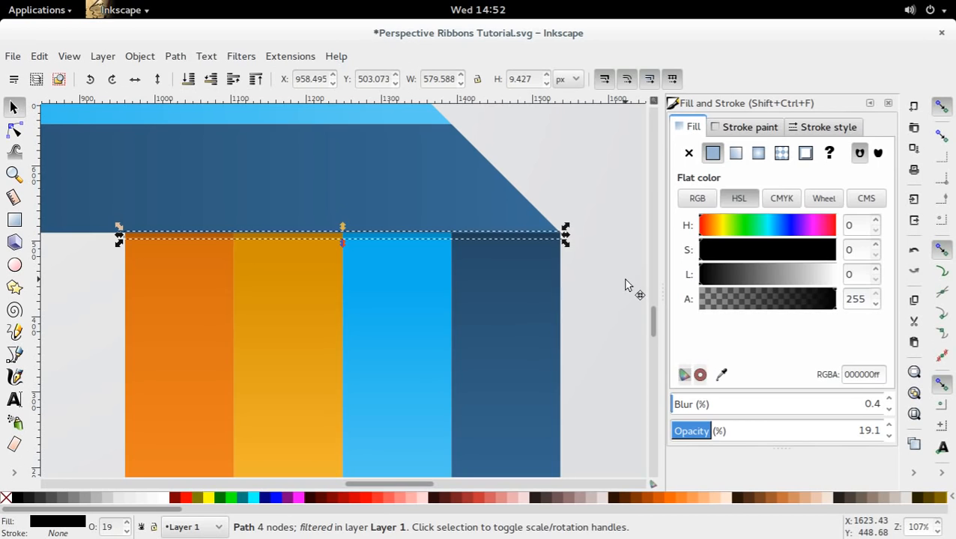
click(384, 248)
click(401, 247)
scroll(494, 292, down, 4)
click(373, 393)
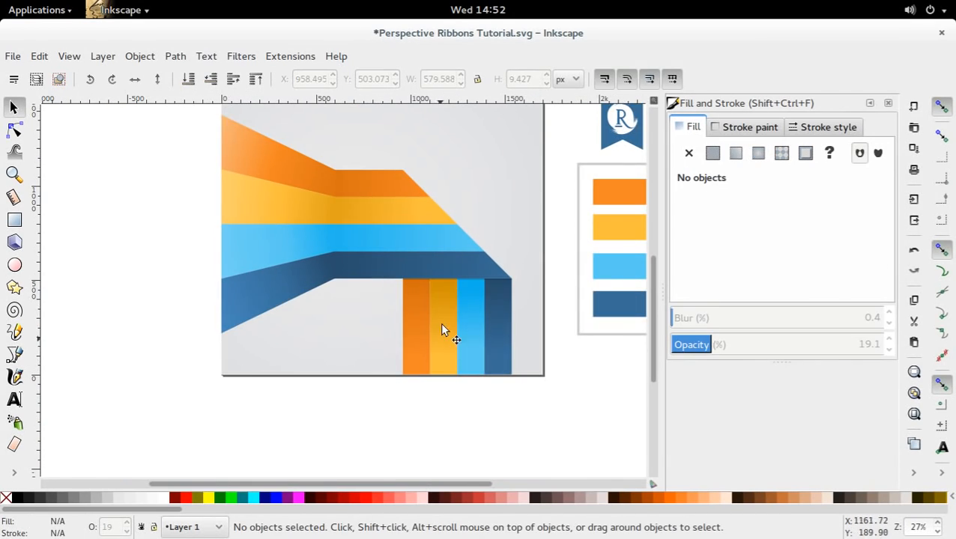
Stretch the shadow strip above the vertical stripes to about 14 px high and save the document.
click(453, 286)
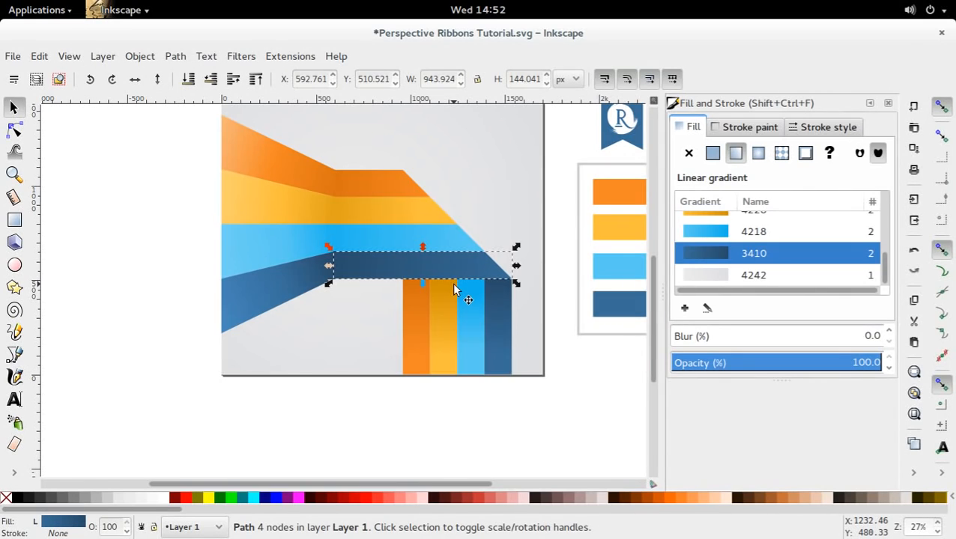
alt+click(453, 286)
drag(457, 289, 457, 291)
key(Escape)
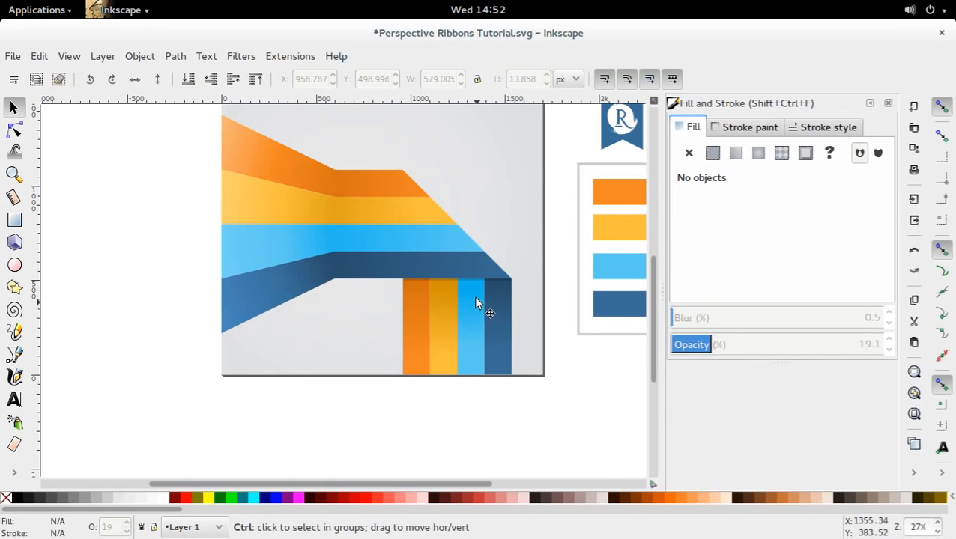
key(ctrl+s)
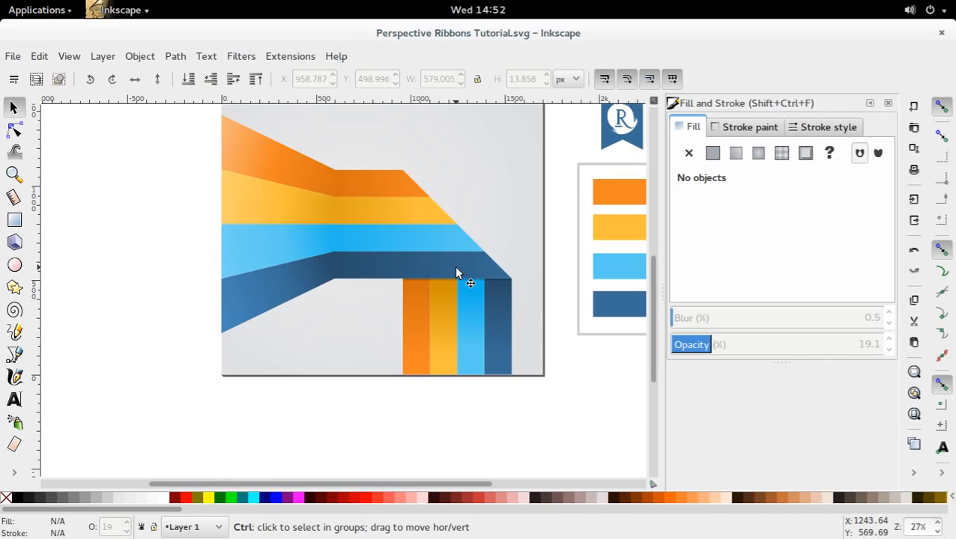
Lower the dark blue horizontal stripe one step in the stacking order.
scroll(456, 268, up, 1)
scroll(464, 273, down, 1)
drag(432, 217, 422, 239)
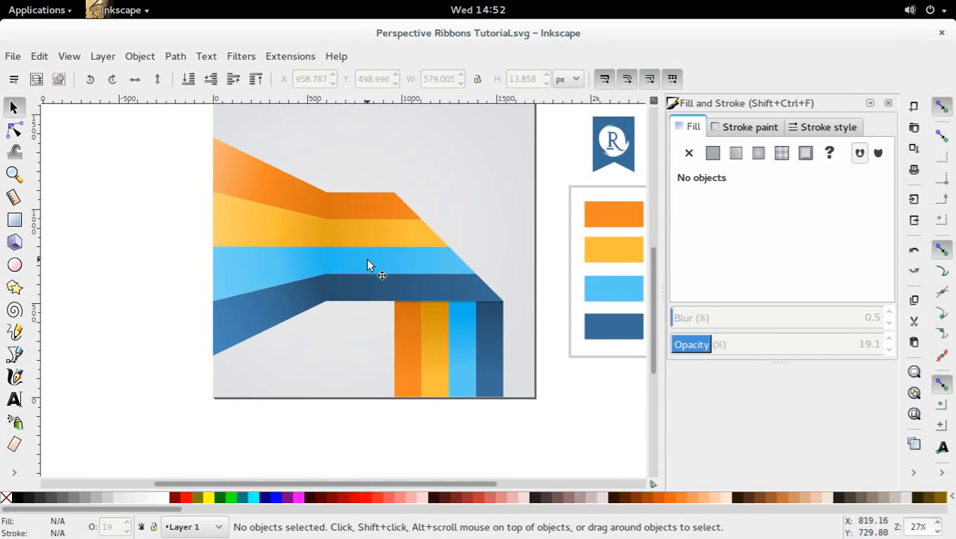
scroll(405, 282, up, 2)
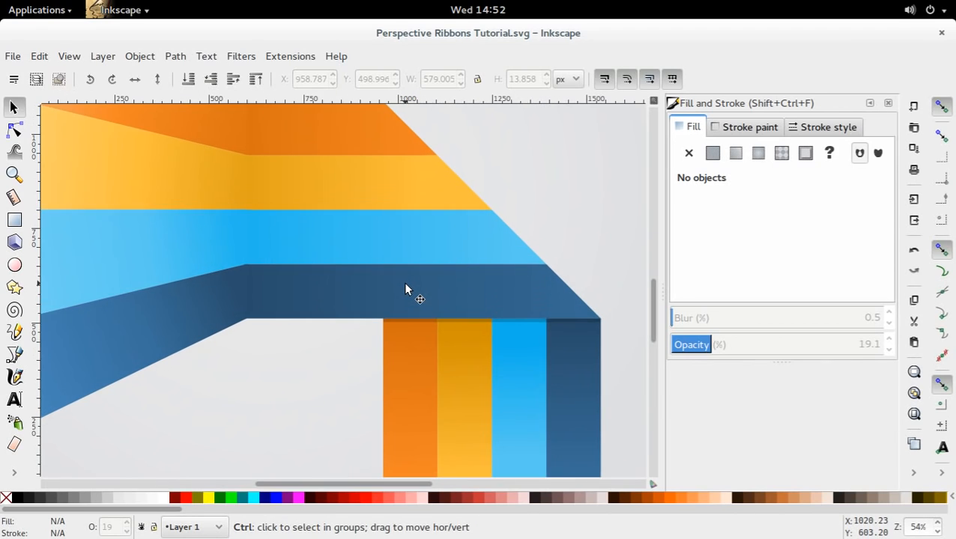
scroll(404, 281, up, 1)
click(404, 287)
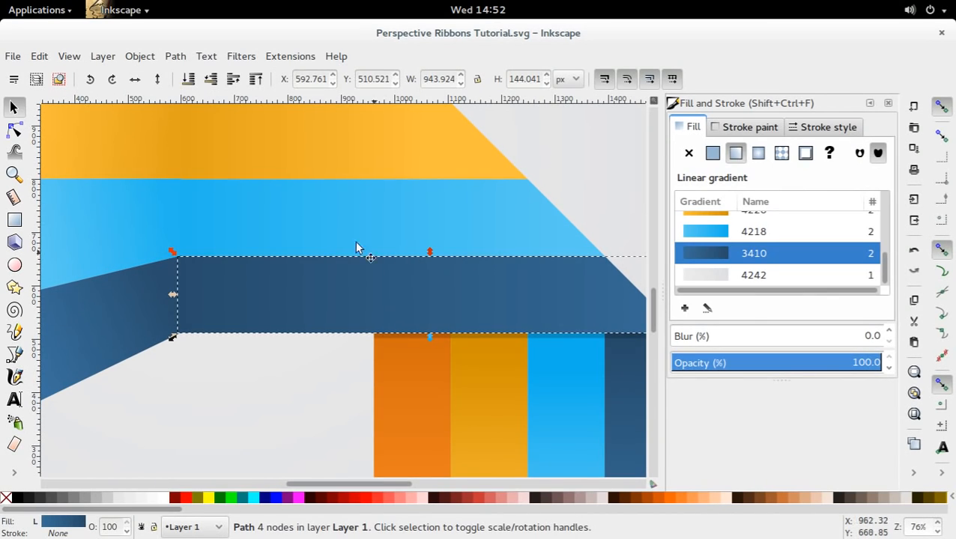
click(214, 78)
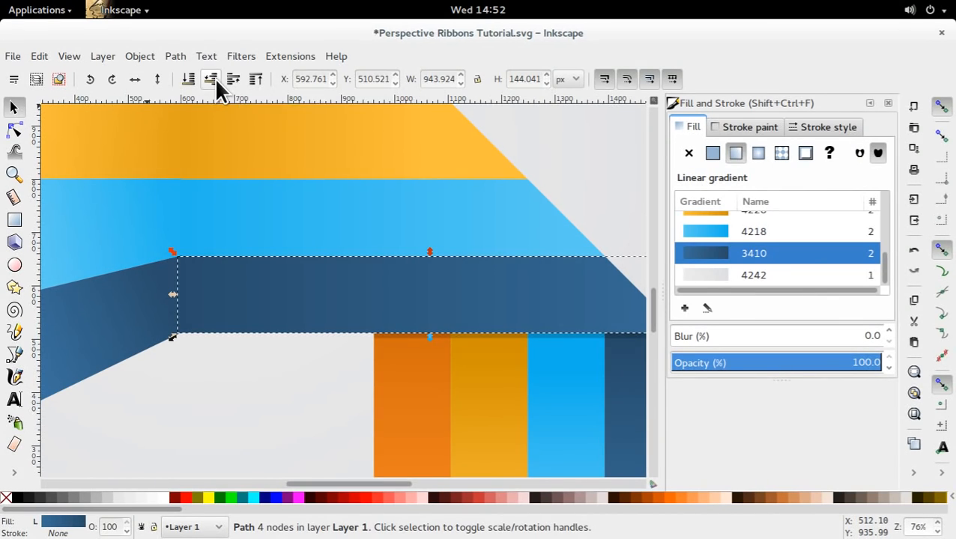
Draw a closed thin triangle, about 802 px wide and 19 px high, along the light blue stripe's lower edge and flip it horizontally.
click(435, 219)
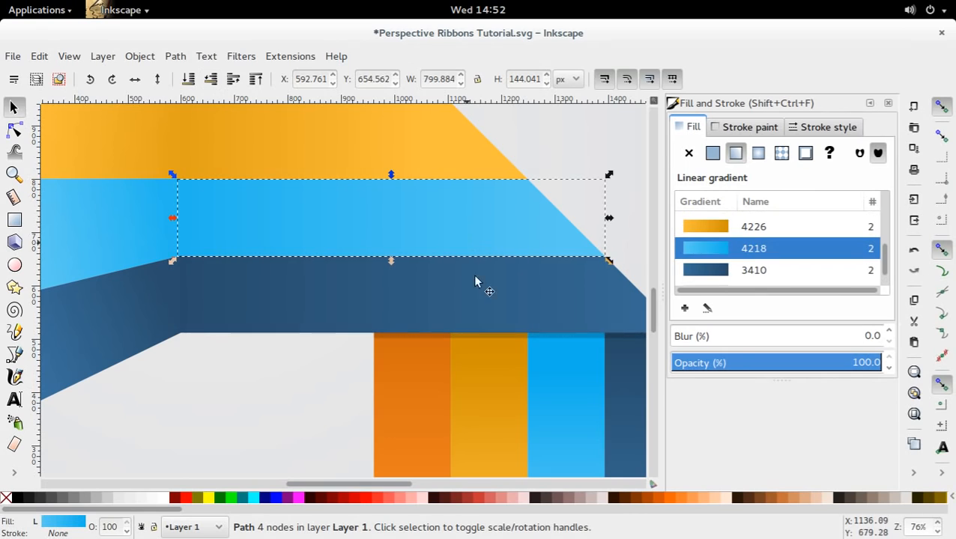
click(14, 354)
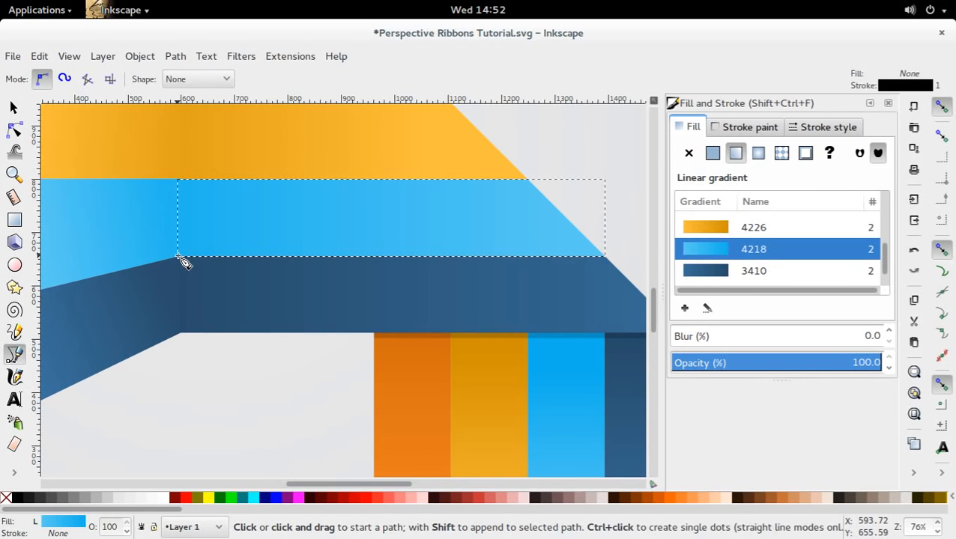
click(178, 256)
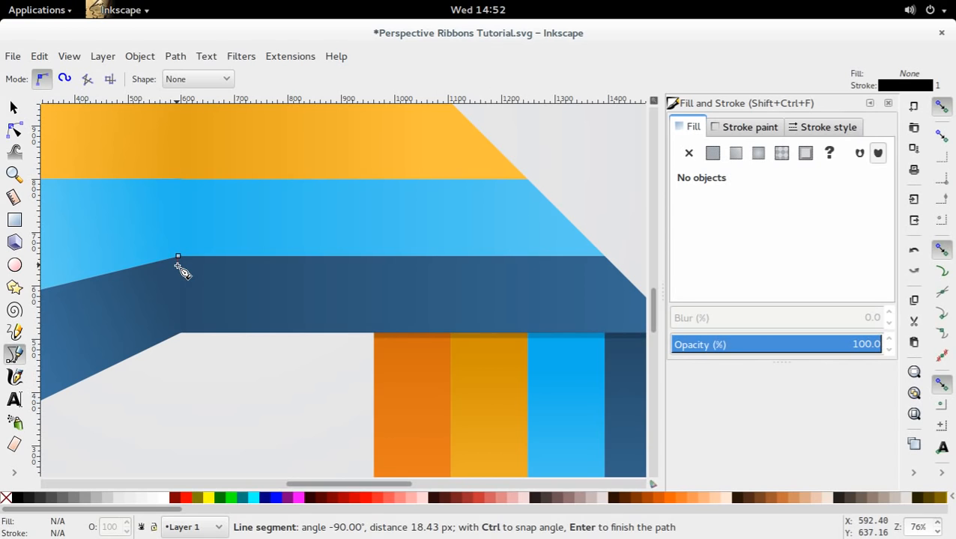
click(606, 257)
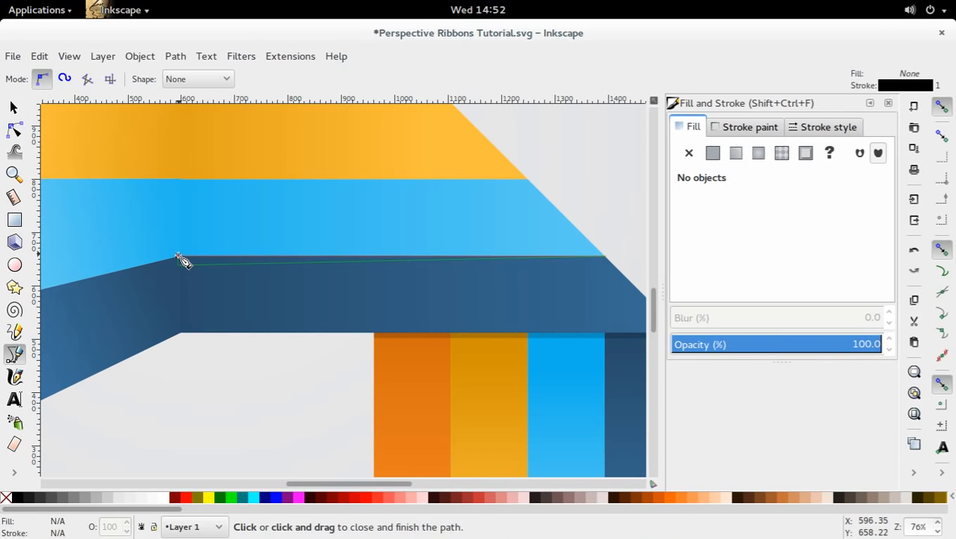
click(177, 257)
key(s)
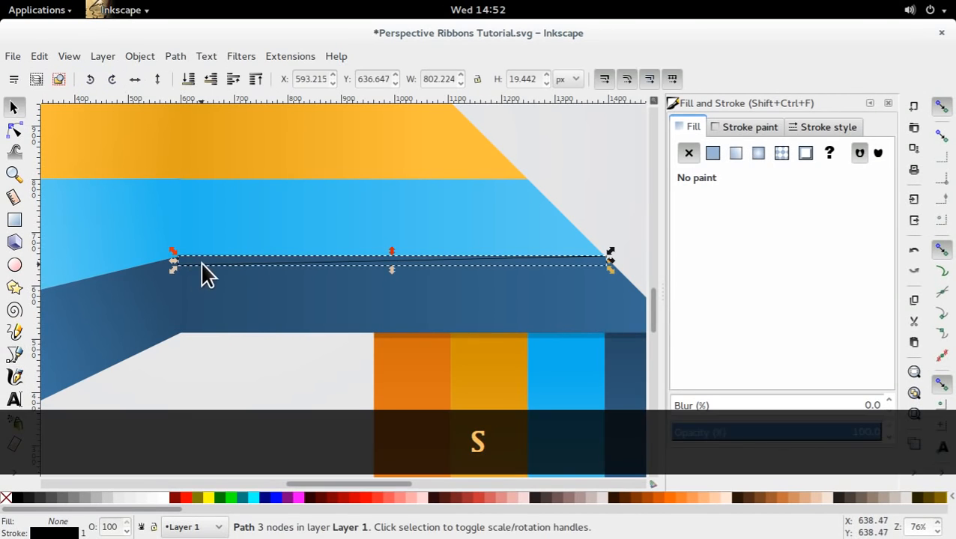
click(450, 315)
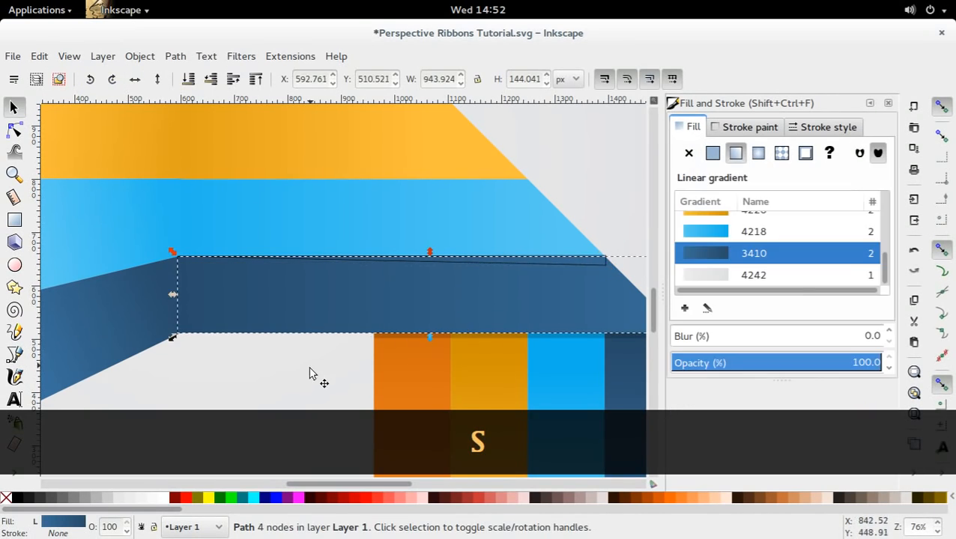
double_click(310, 367)
Move the thin triangle's lower wide-end corner onto the ribbon's diagonal edge and bend its lower side slightly.
key(s)
double_click(601, 261)
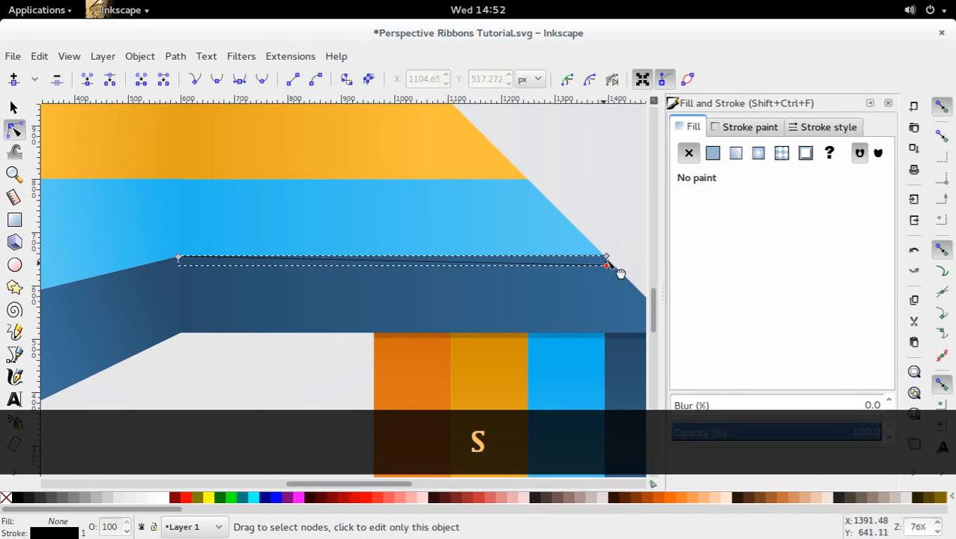
drag(607, 259, 610, 266)
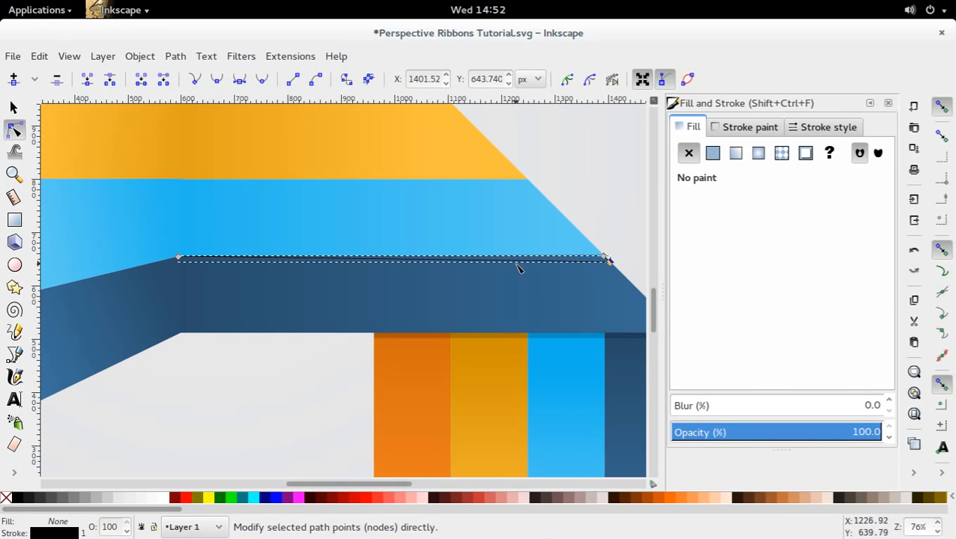
drag(517, 262, 522, 261)
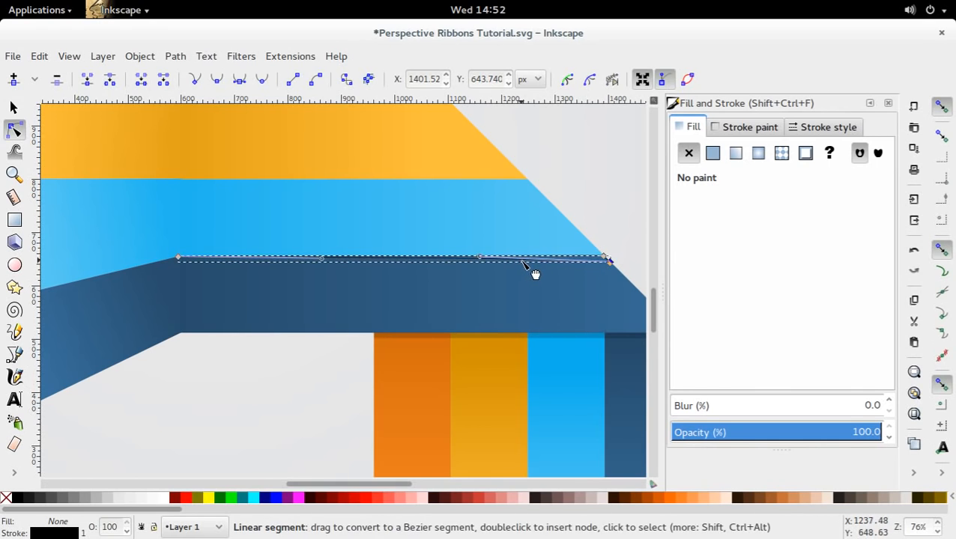
click(283, 401)
Fill the thin triangle with the dark blue 203e55ff picked from the shaded end of the vertical dark blue stripe, and remove its stroke.
click(586, 260)
key(d)
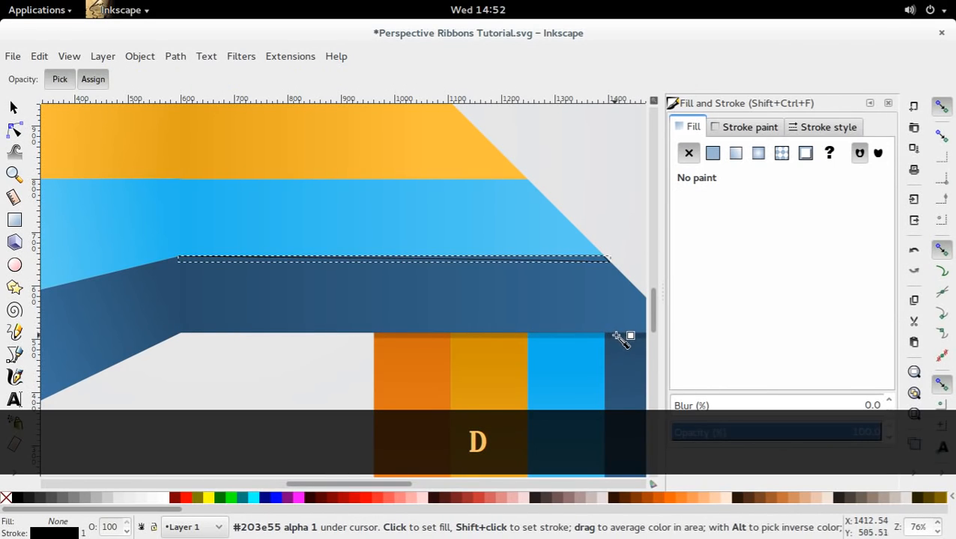
click(624, 337)
key(s)
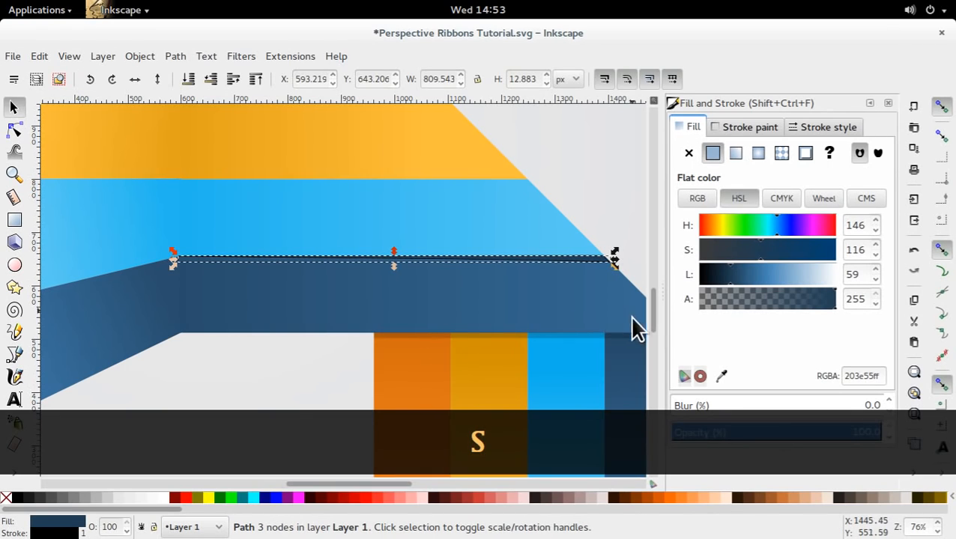
right_click(54, 533)
click(54, 532)
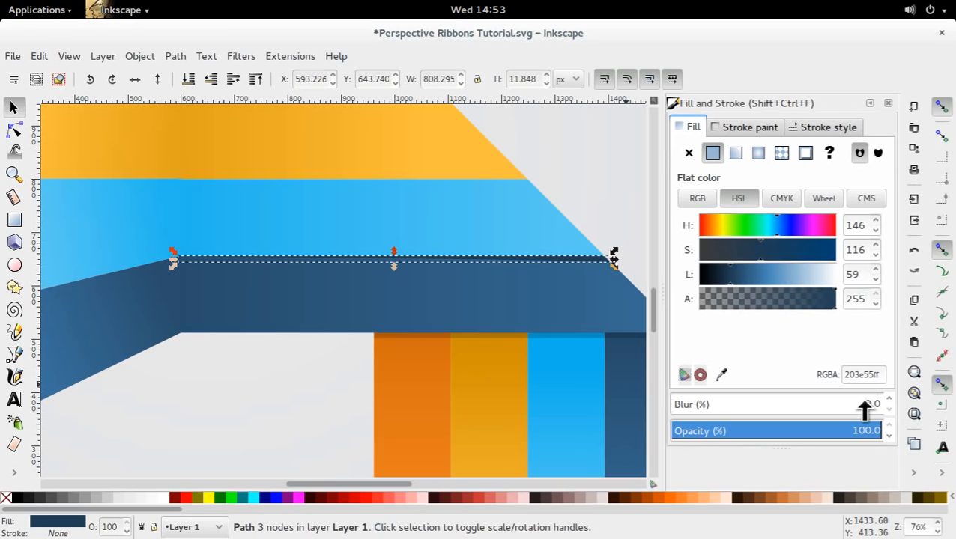
Set the blur of the dark blue triangular shadow to 1%.
drag(878, 404, 873, 408)
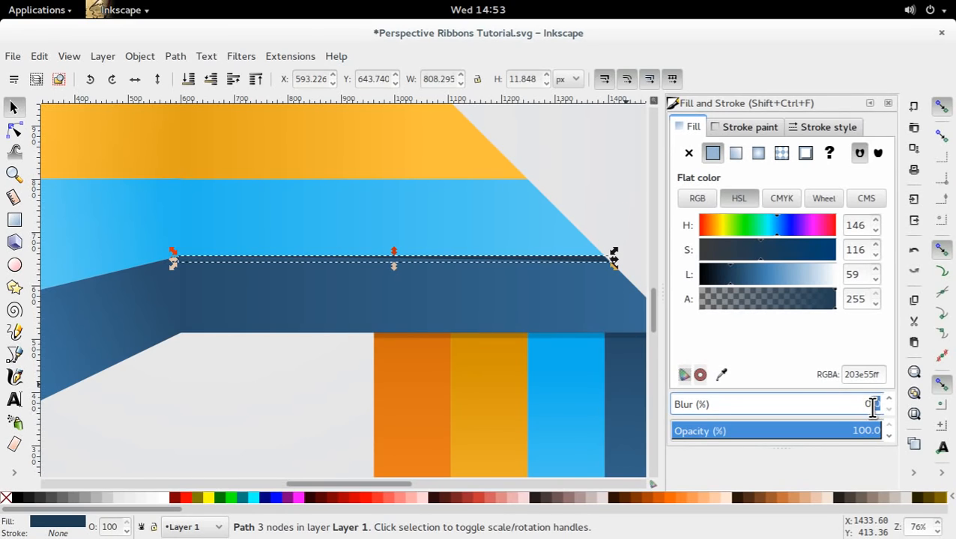
text(1)
key(Return)
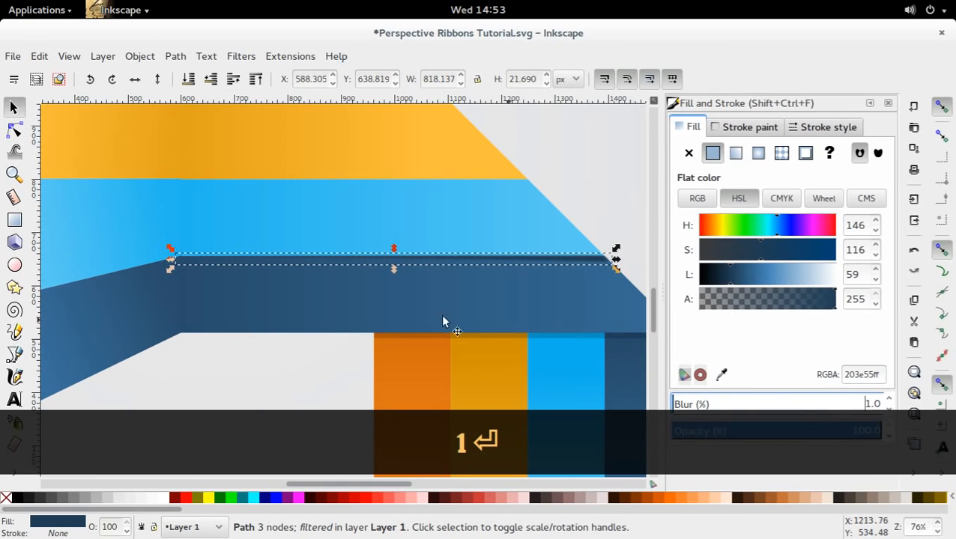
click(242, 366)
click(496, 264)
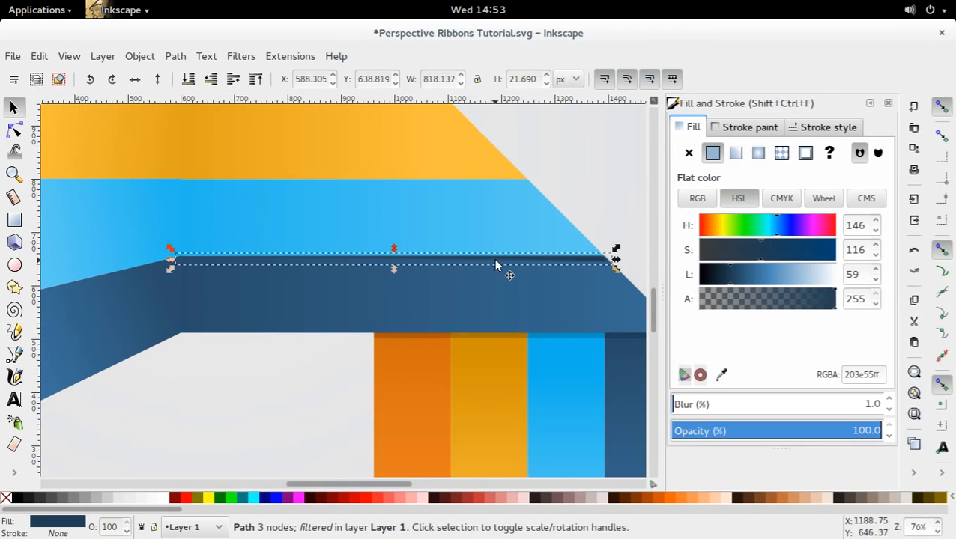
Raise the horizontal light blue stripe above the dark blue triangular shadow along its lower edge and save the document.
click(211, 79)
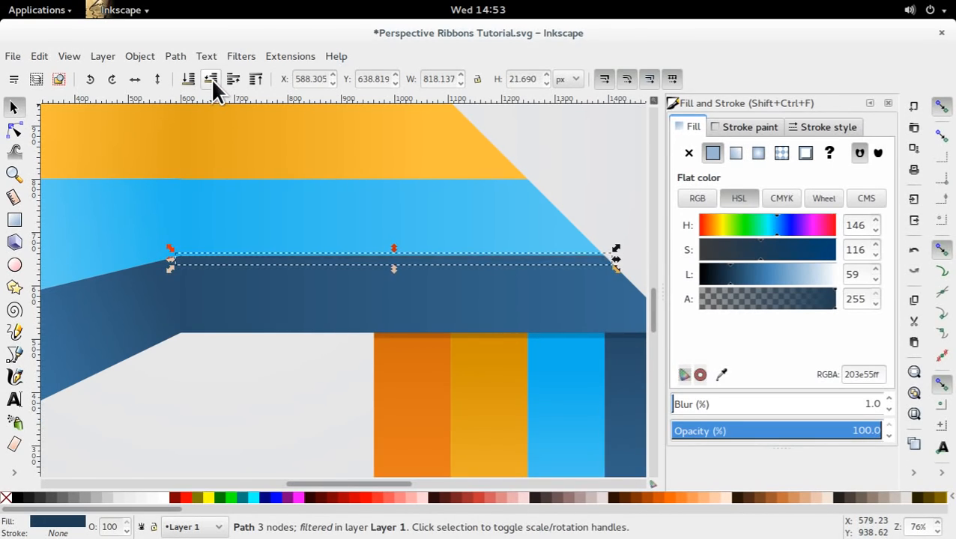
click(231, 79)
click(352, 345)
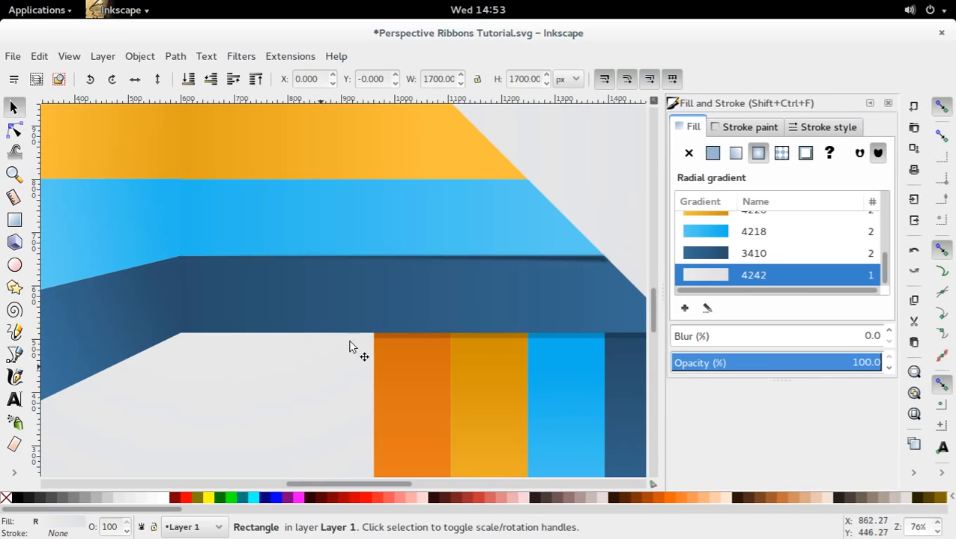
click(512, 222)
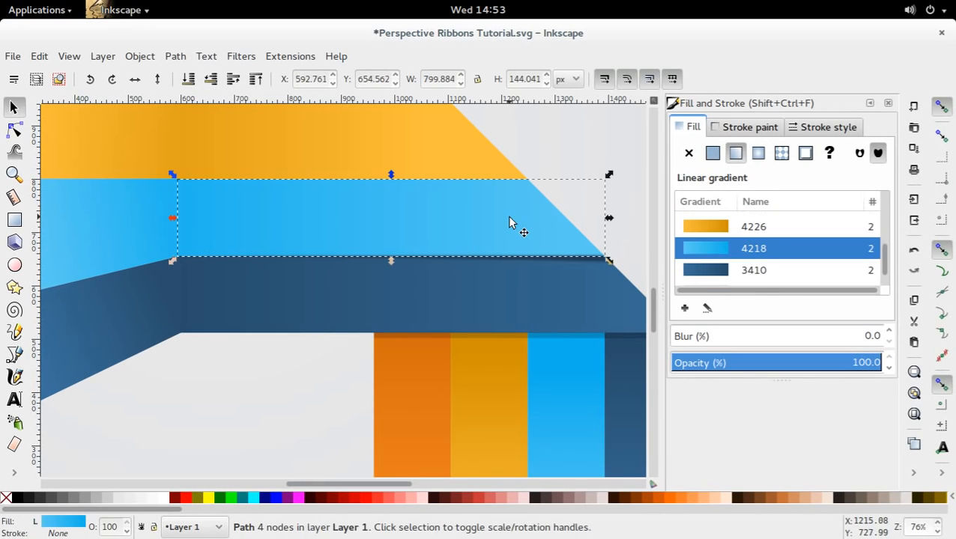
click(232, 78)
click(231, 398)
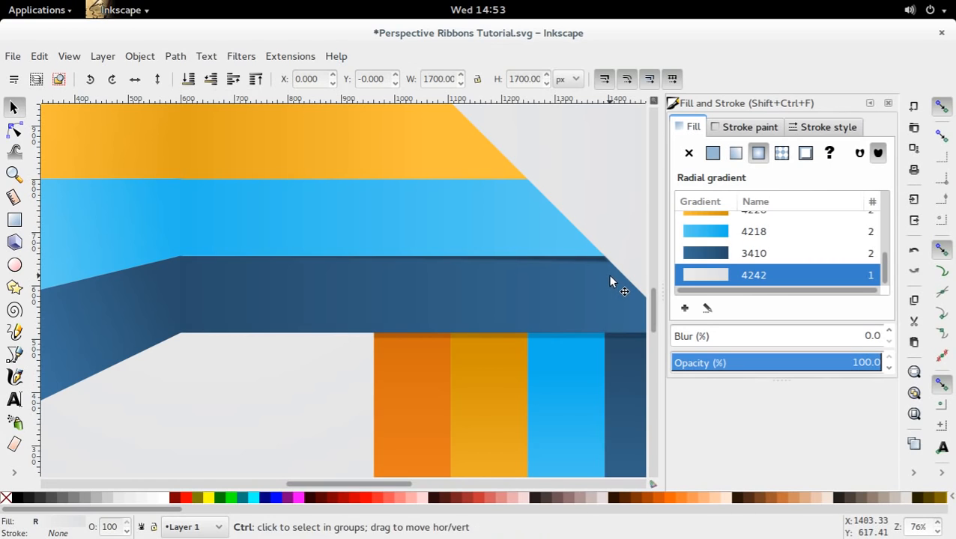
key(ctrl+s)
Duplicate the dark blue triangular shadow and move the copy to the lower edge of the horizontal orange stripe, ending at the diagonal edge.
key(minus)
key(minus)
key(minus)
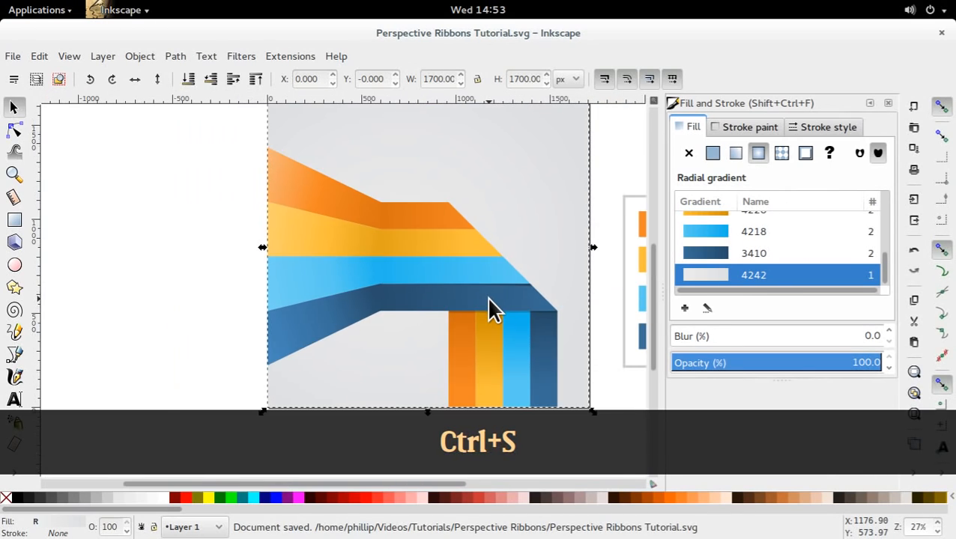
drag(486, 297, 315, 285)
click(352, 275)
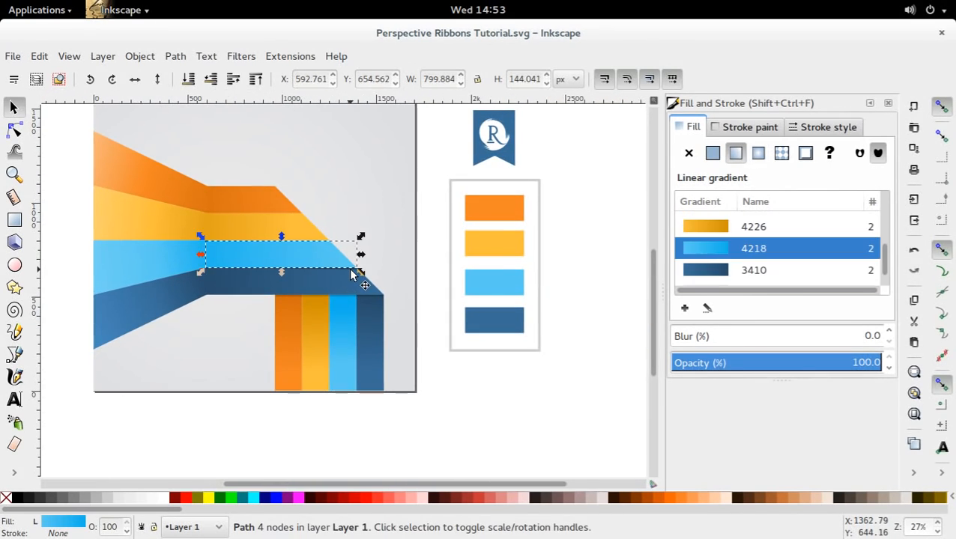
click(347, 272)
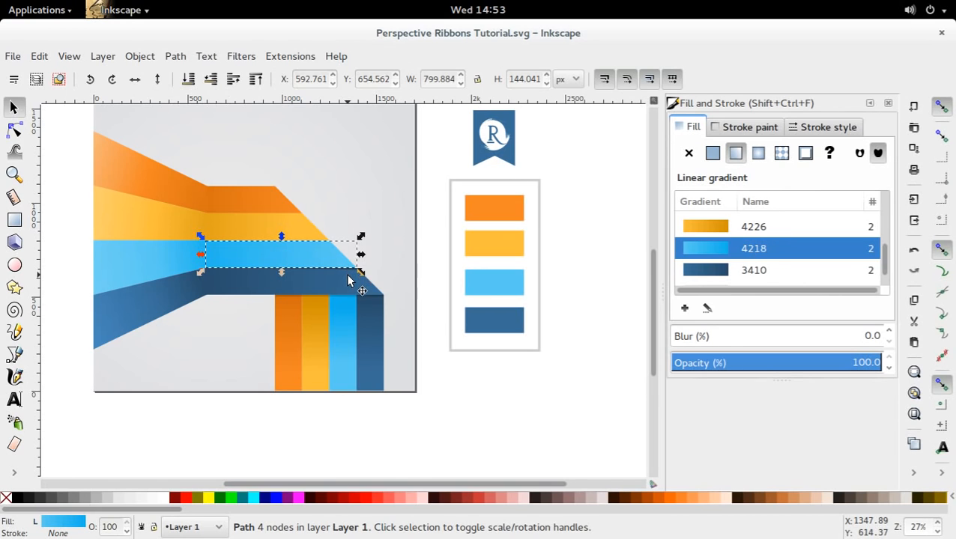
click(347, 275)
click(349, 273)
scroll(334, 276, up, 2)
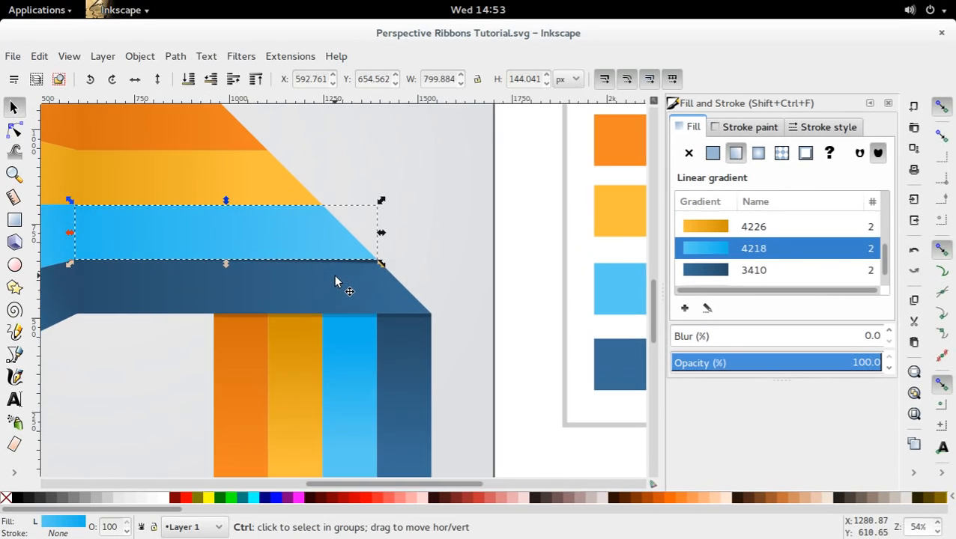
click(360, 271)
key(ctrl+d)
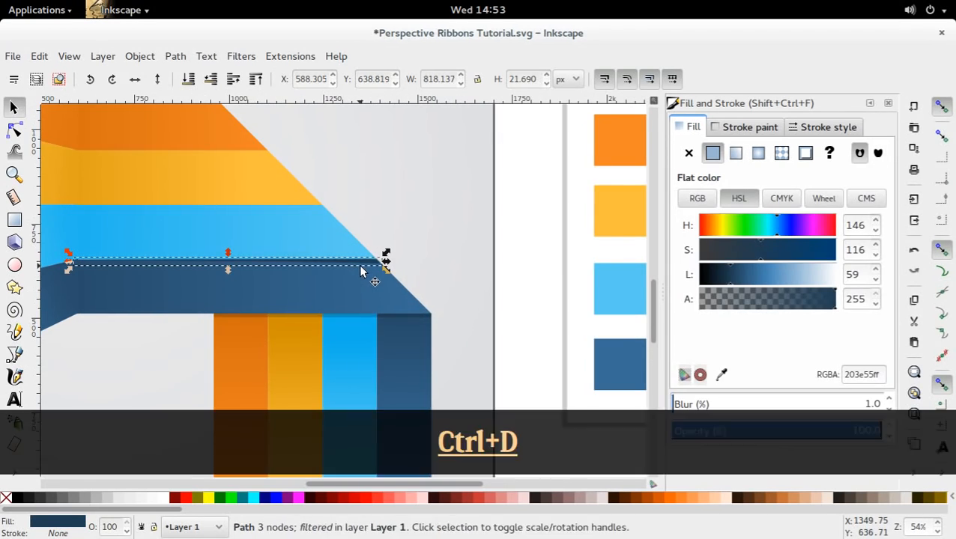
drag(360, 272, 566, 209)
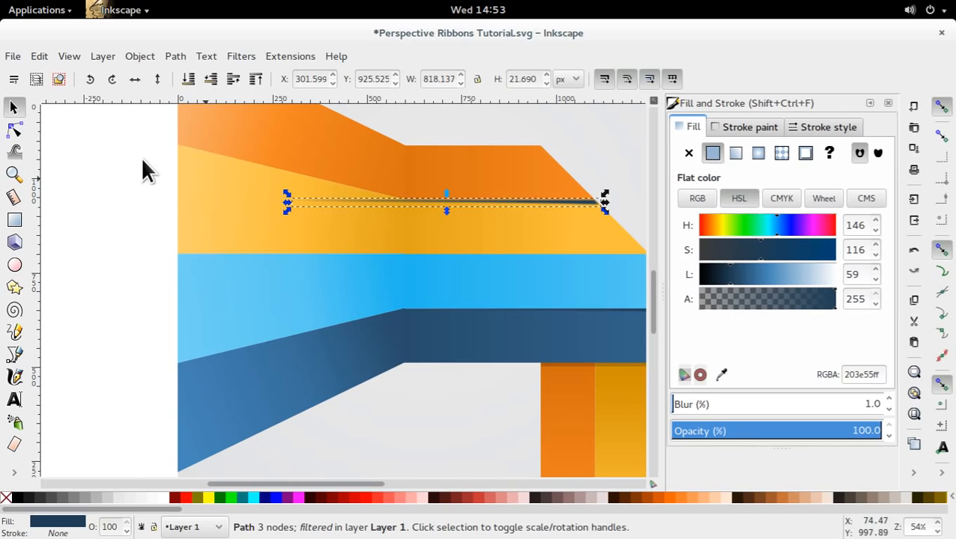
Move the copied shadow's narrow-end node to the fold between the orange and yellow stripes, and shift the shadow up slightly.
click(14, 131)
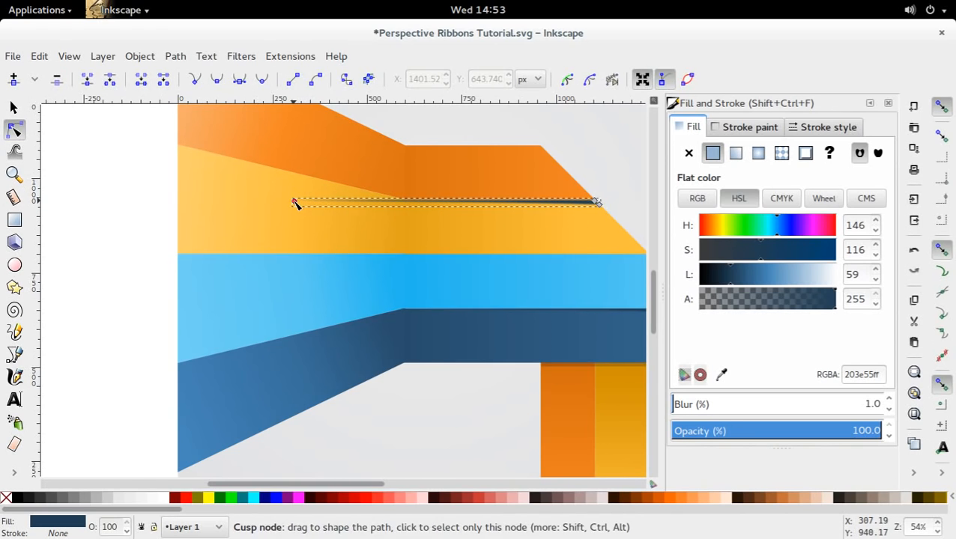
drag(297, 202, 404, 203)
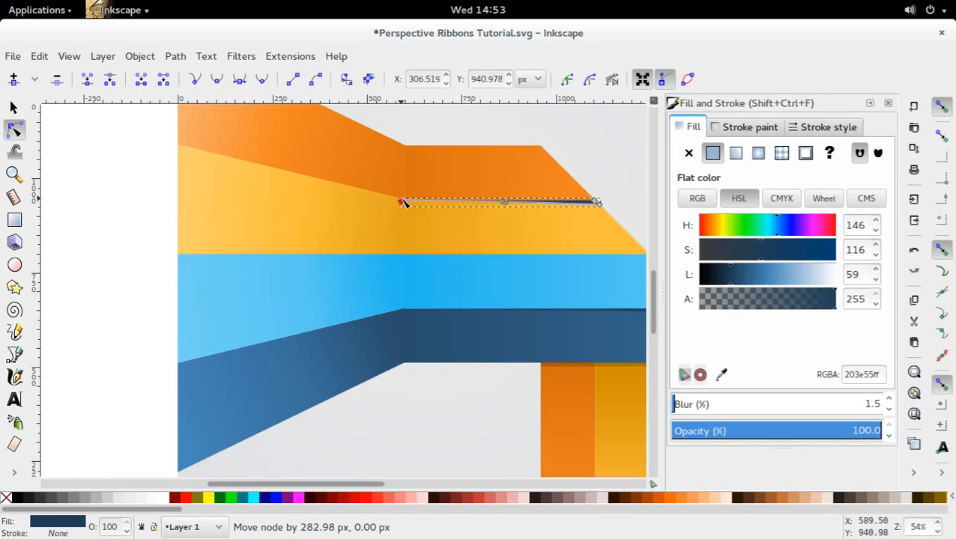
key(s)
click(594, 208)
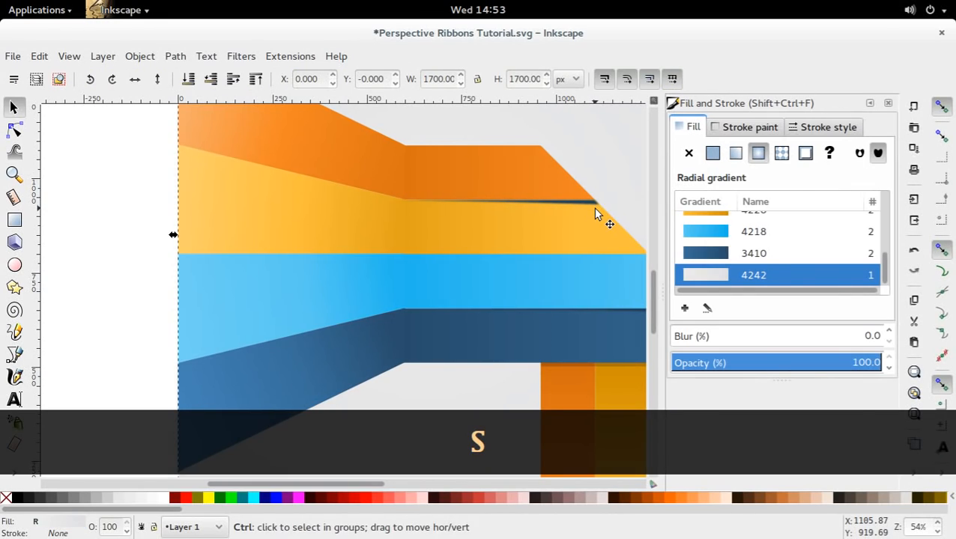
ctrl+click(594, 207)
drag(597, 206, 597, 202)
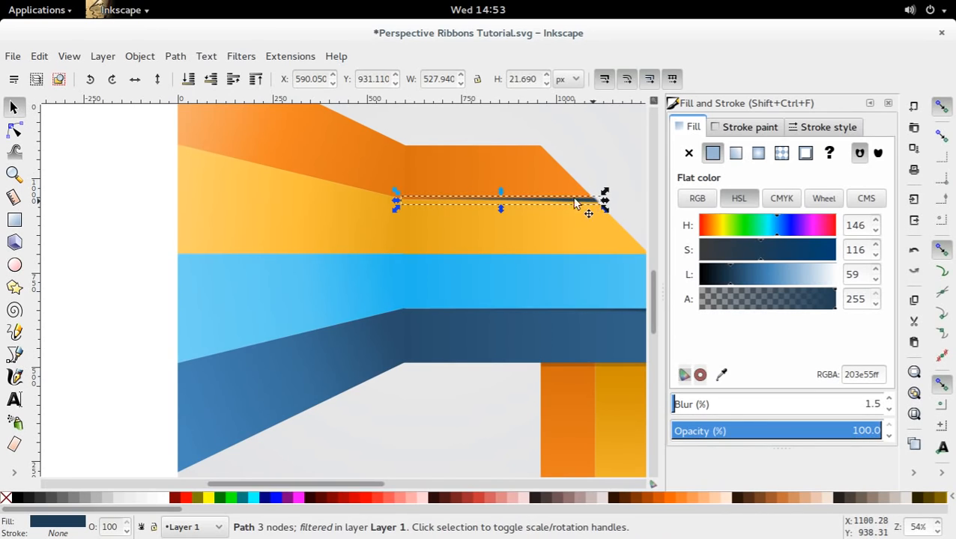
Raise the horizontal orange stripe above the copied shadow in the stacking order.
click(233, 80)
click(565, 176)
click(212, 79)
key(ctrl+z)
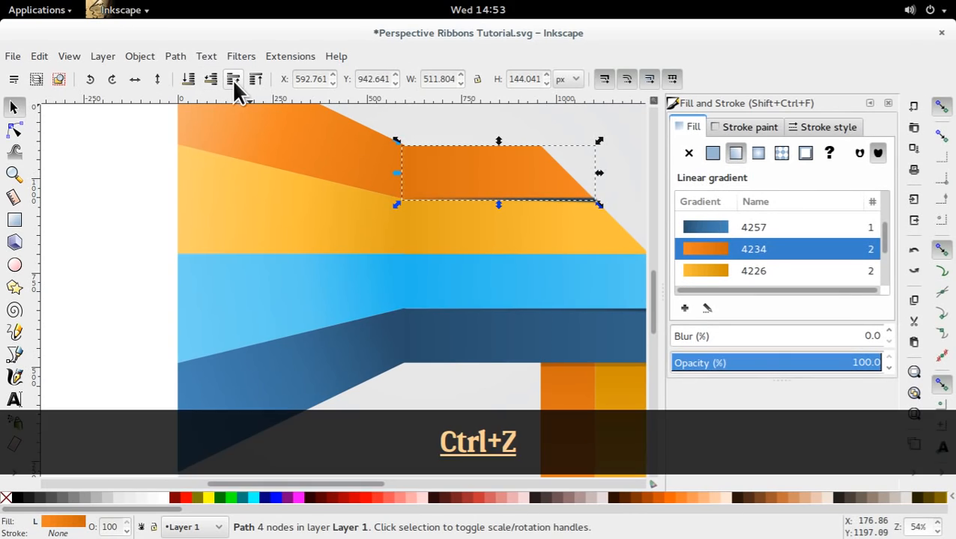
click(237, 84)
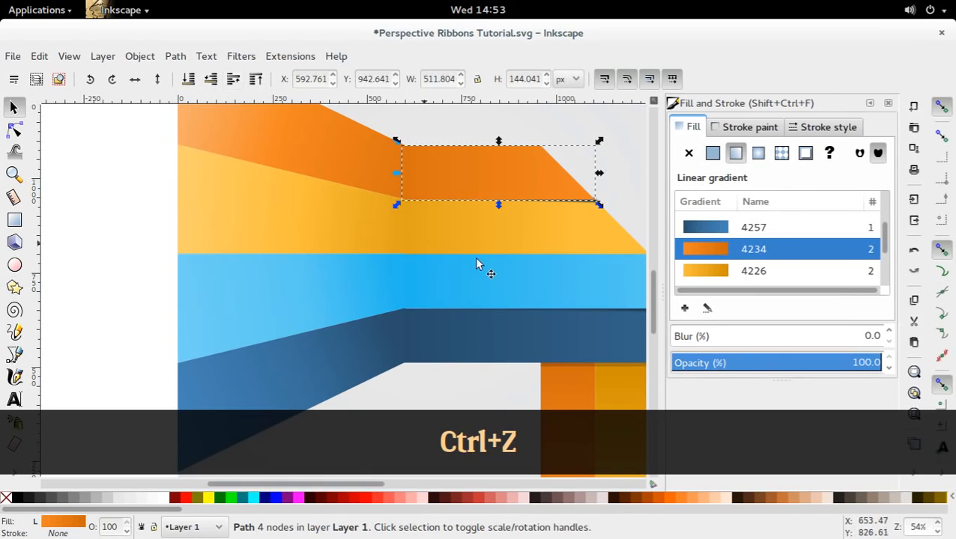
Fill the copied shadow with the dark yellow aa7503ff picked from the shaded end of the vertical yellow stripe.
click(602, 212)
click(602, 213)
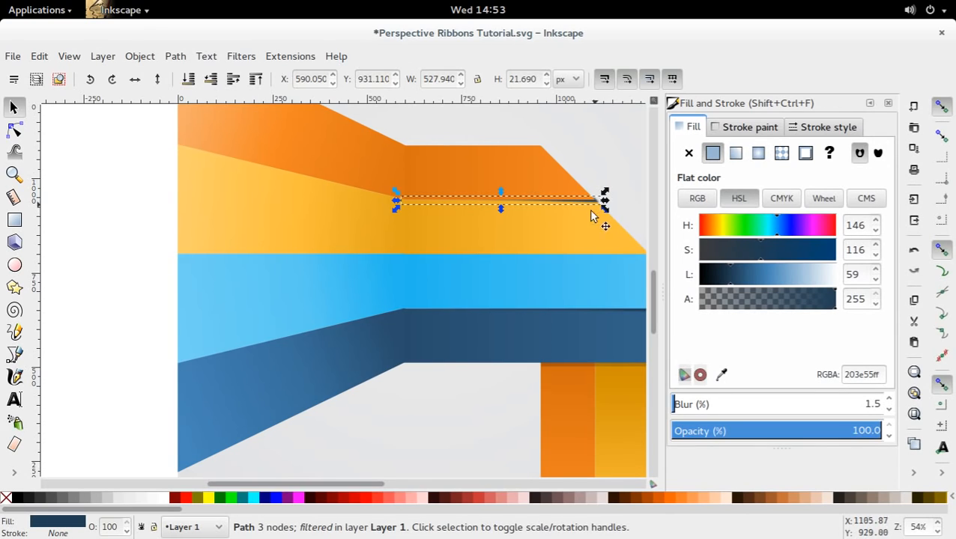
key(d)
click(585, 366)
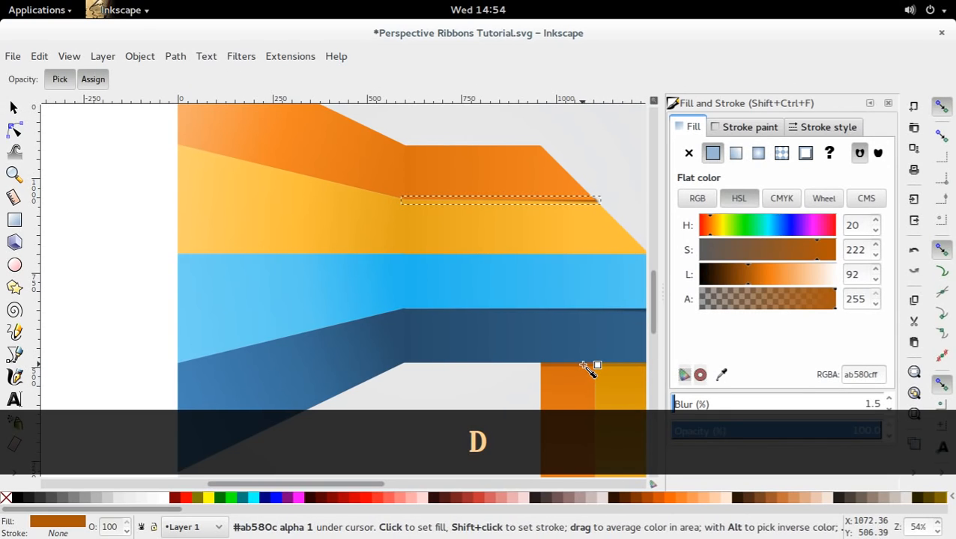
key(s)
key(d)
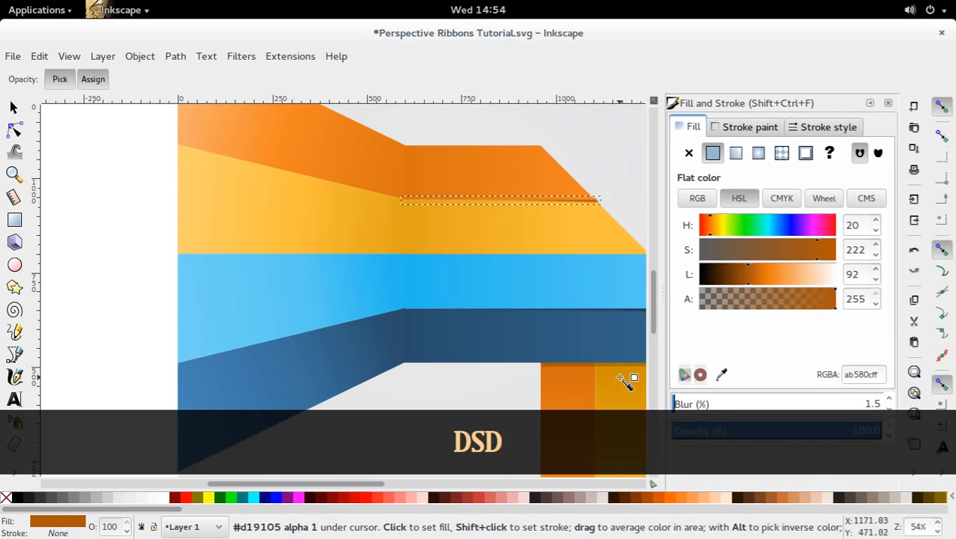
click(623, 369)
key(s)
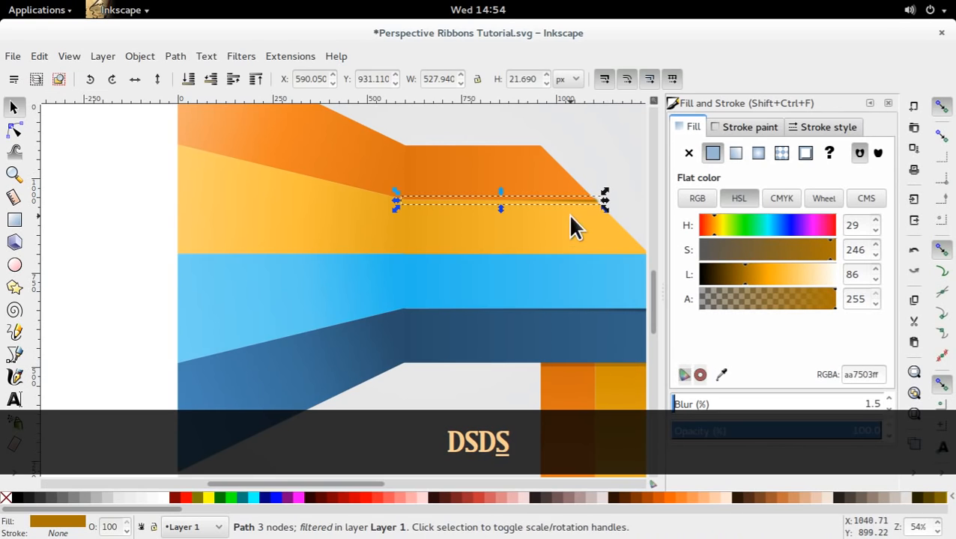
Narrow the dark yellow shadow to about 524 px so it fits the ribbon's diagonal edge, and save the document.
drag(604, 197, 603, 202)
click(612, 212)
drag(553, 265, 460, 282)
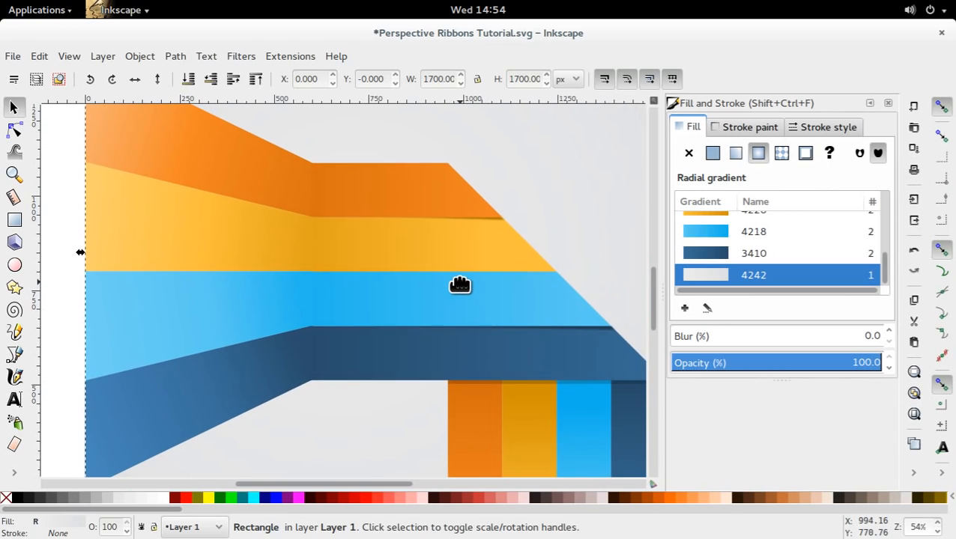
click(491, 221)
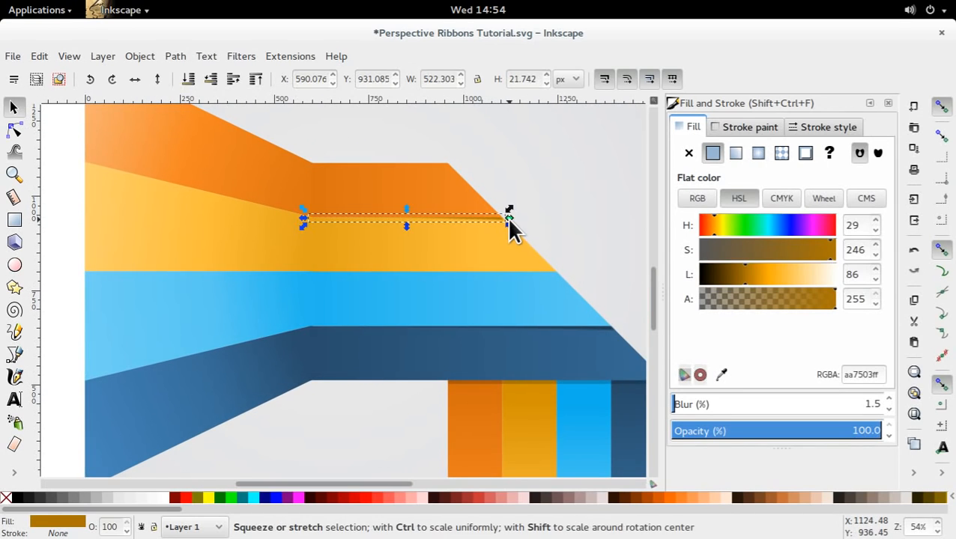
drag(511, 219, 507, 218)
click(568, 224)
key(ctrl+s)
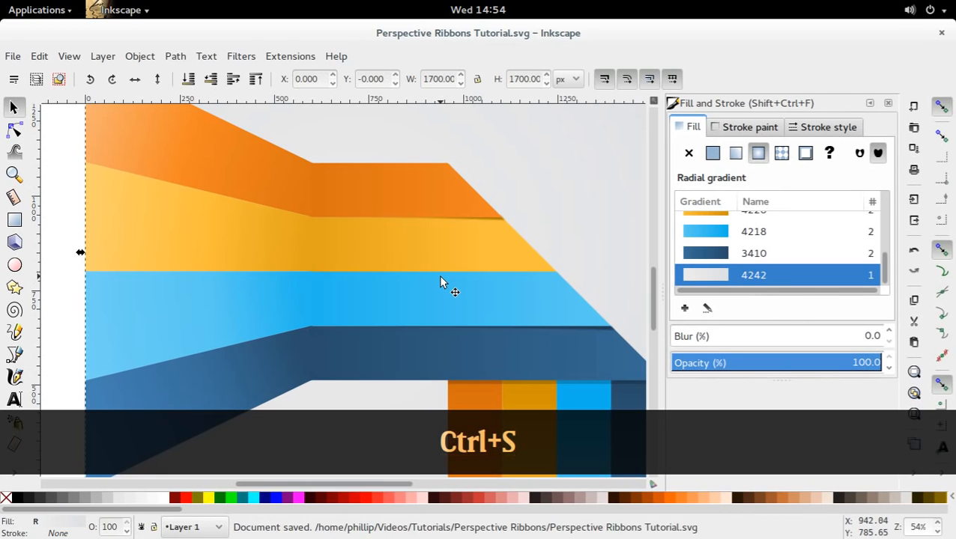
Lower the opacity of the dark blue shadow under the light blue stripe to about 75%.
scroll(440, 282, down, 2)
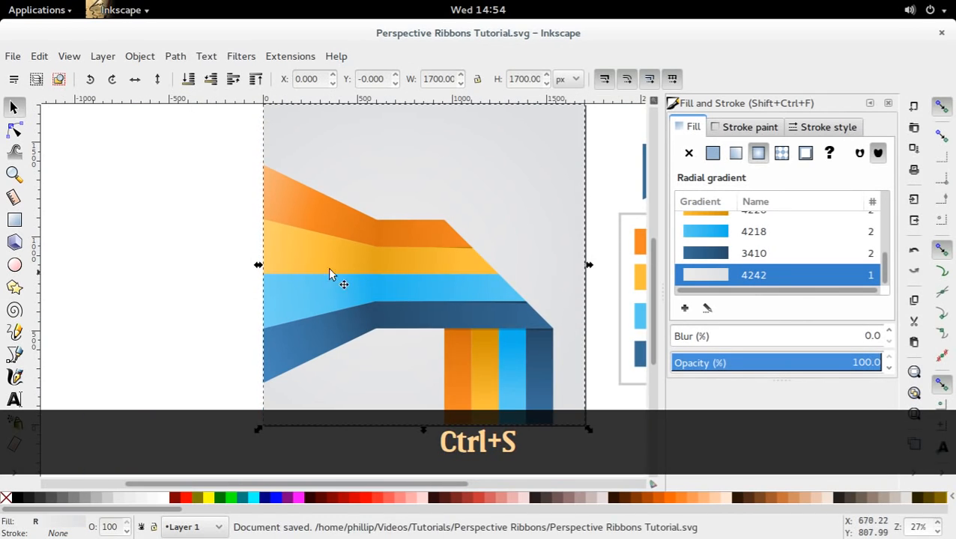
click(129, 280)
drag(131, 279, 169, 239)
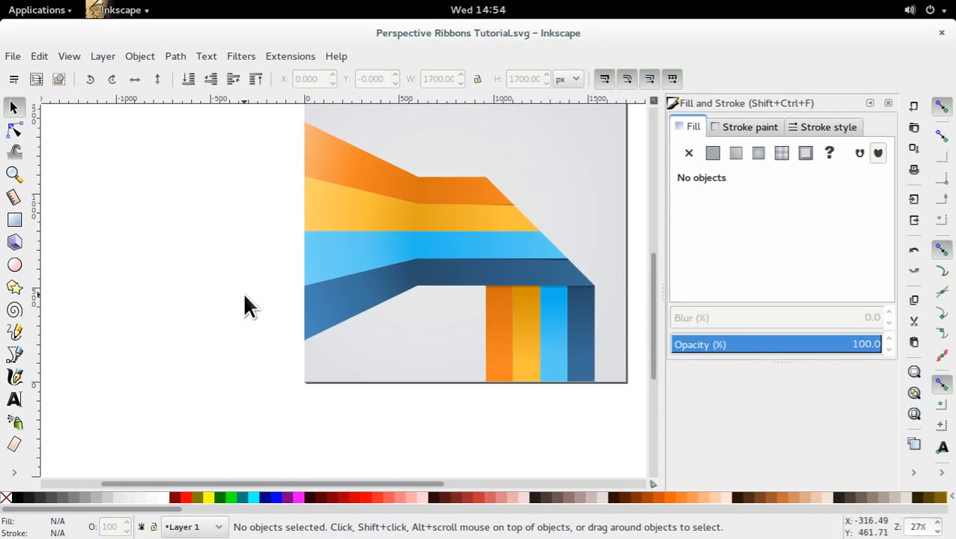
click(564, 261)
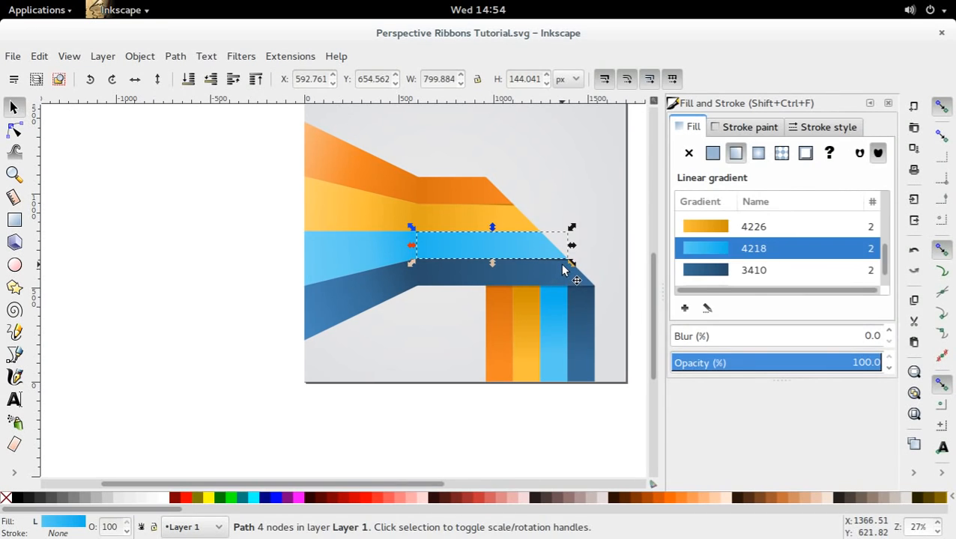
click(570, 261)
click(832, 432)
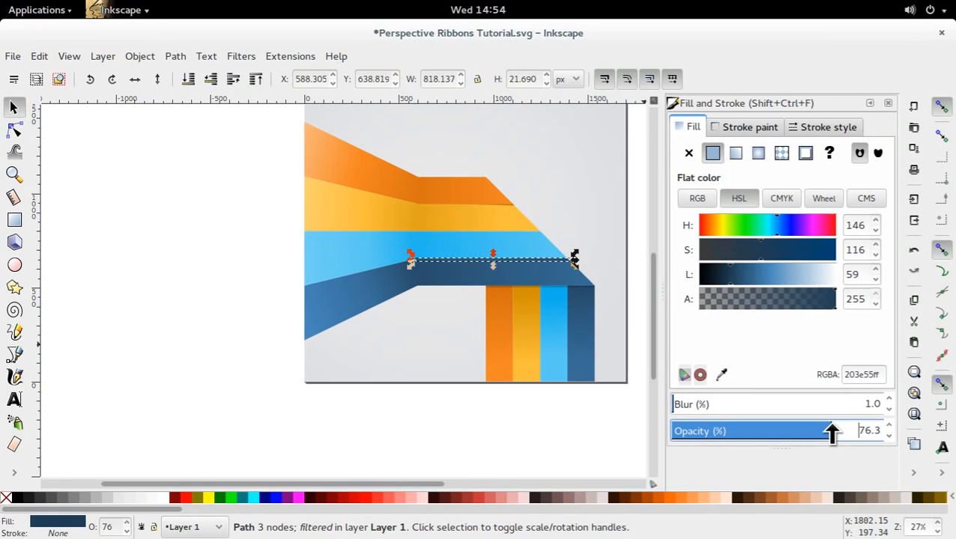
click(635, 277)
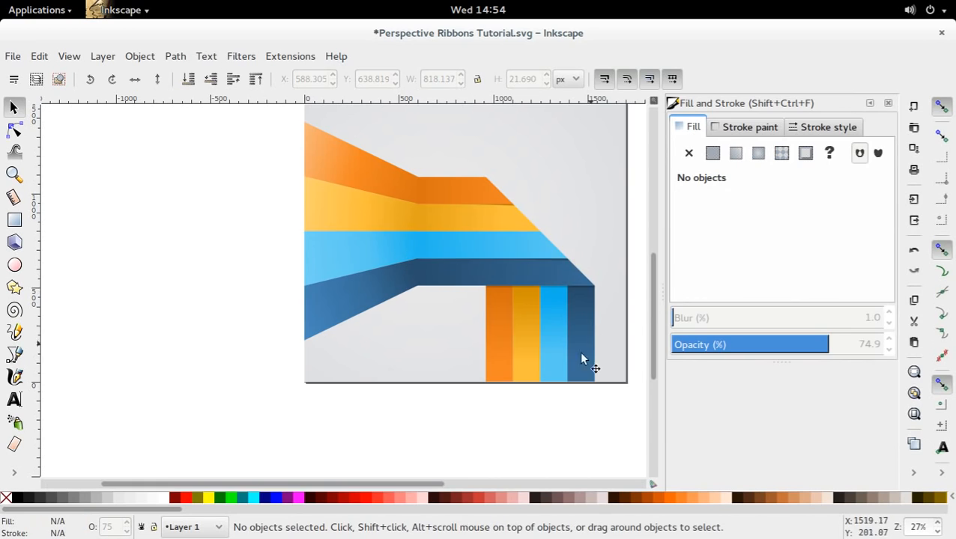
Move the dark yellow shadow's lower wide-end node onto the diagonal edge and bend its long side slightly with the curve handle.
scroll(500, 213, up, 4)
click(507, 206)
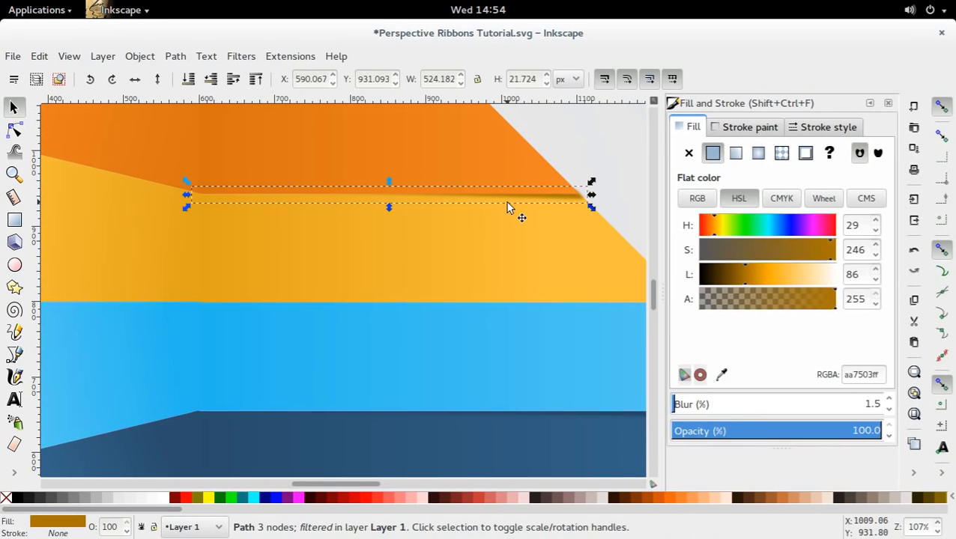
key(n)
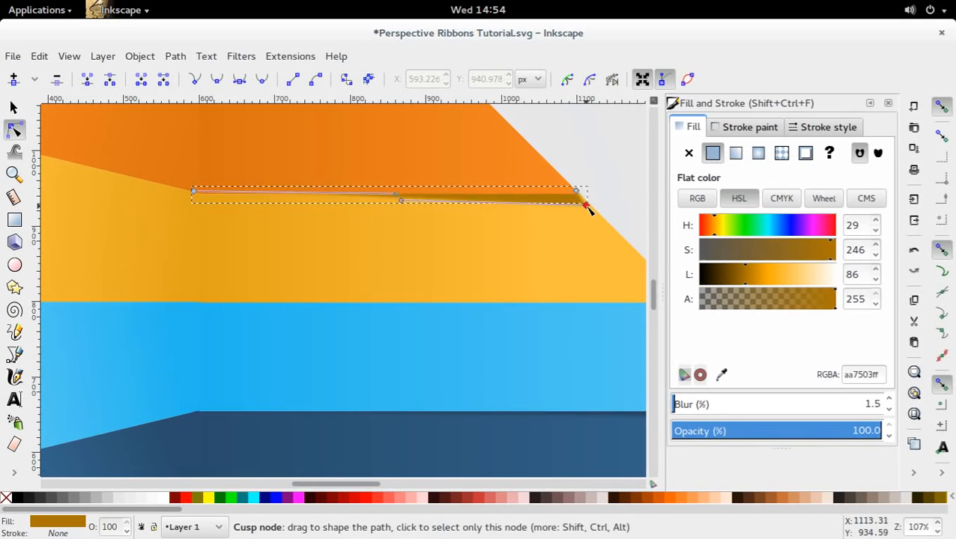
drag(588, 209, 590, 211)
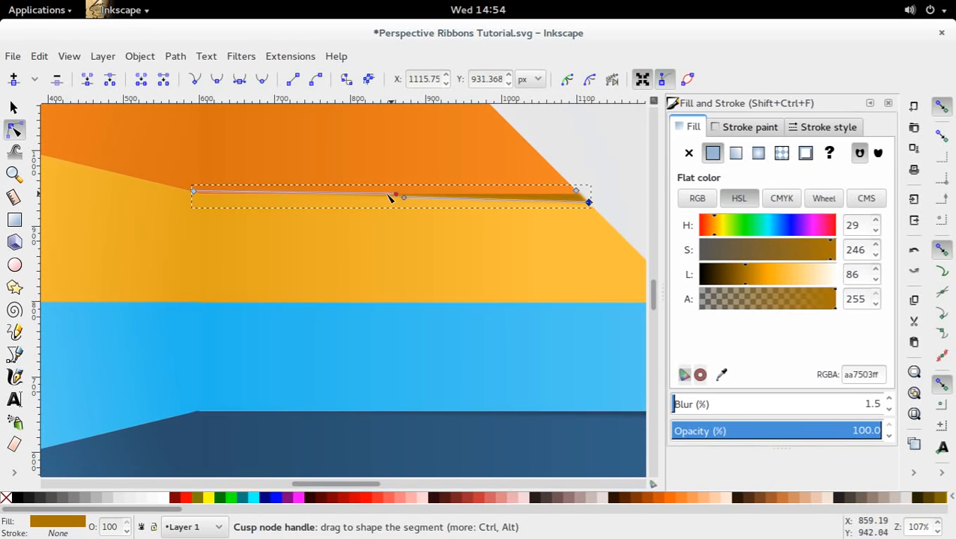
drag(389, 197, 384, 199)
click(380, 220)
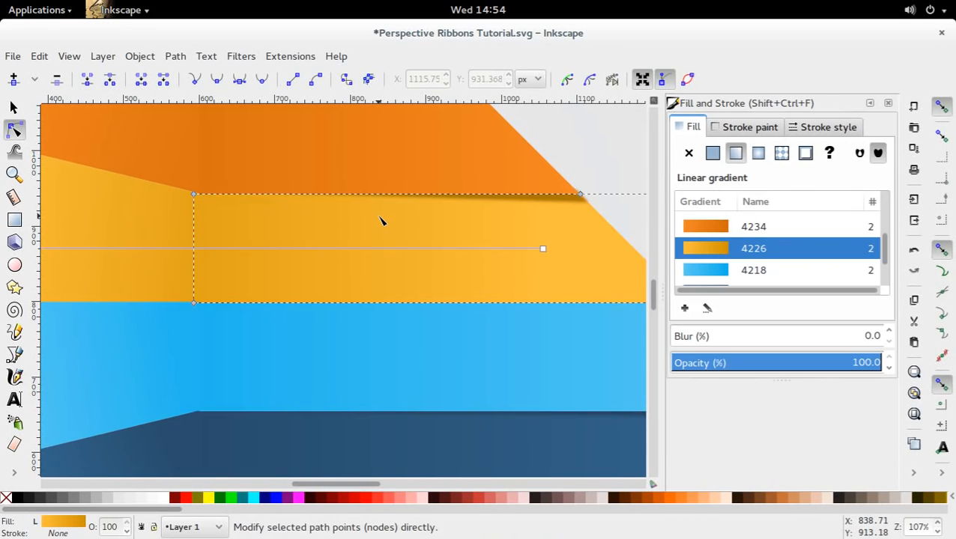
Lower the opacity of the dark yellow shadow under the orange stripe and save the document.
click(570, 213)
drag(733, 431, 833, 434)
click(591, 171)
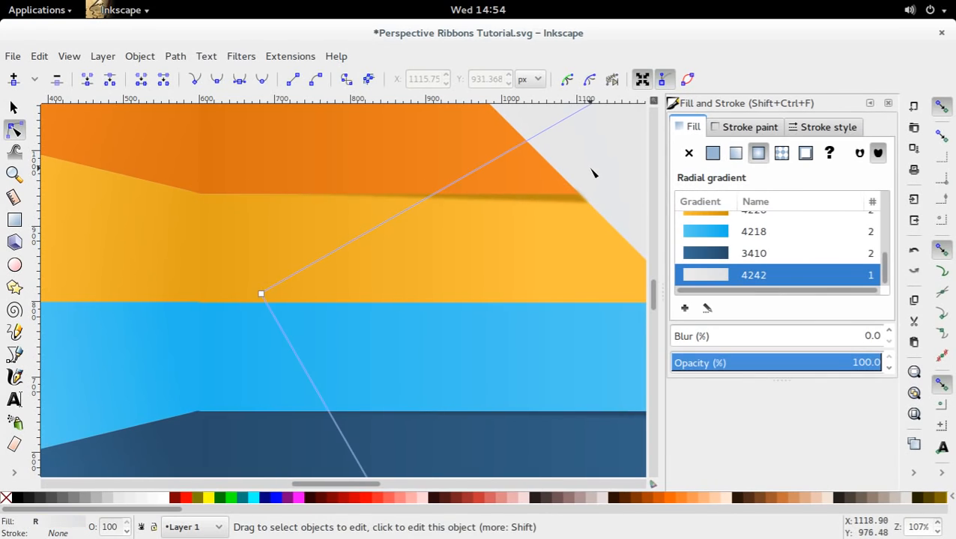
key(ctrl+s)
key(minus)
key(minus)
key(minus)
key(minus)
key(minus)
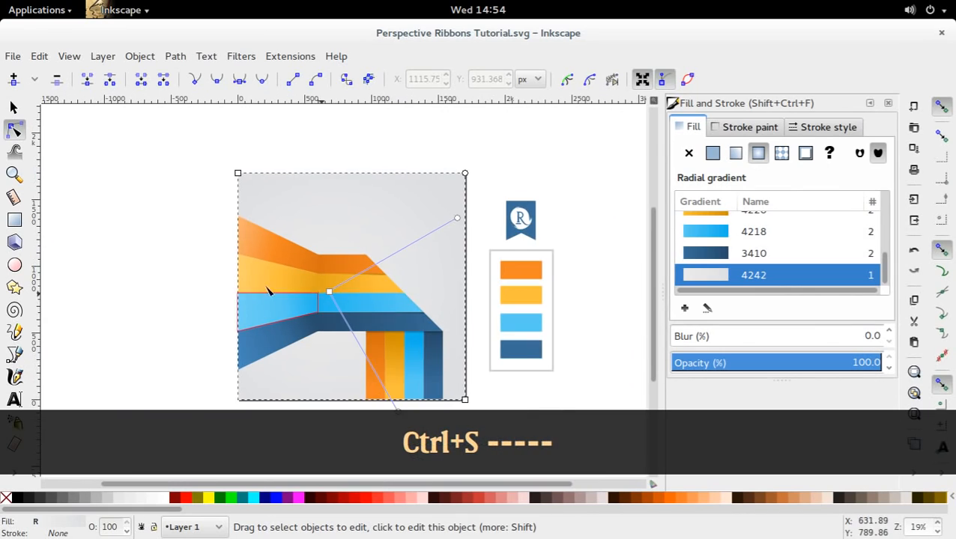
key(Escape)
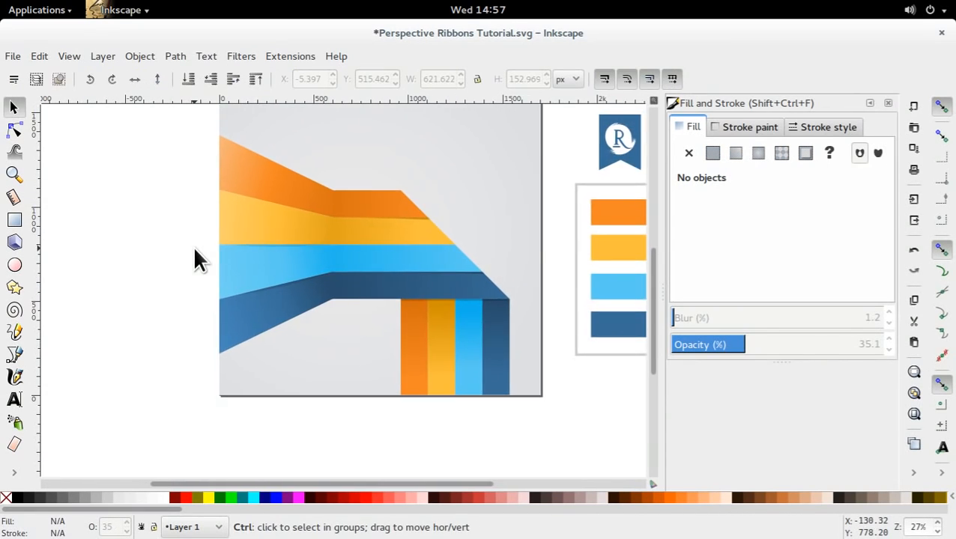
scroll(192, 245, down, 2)
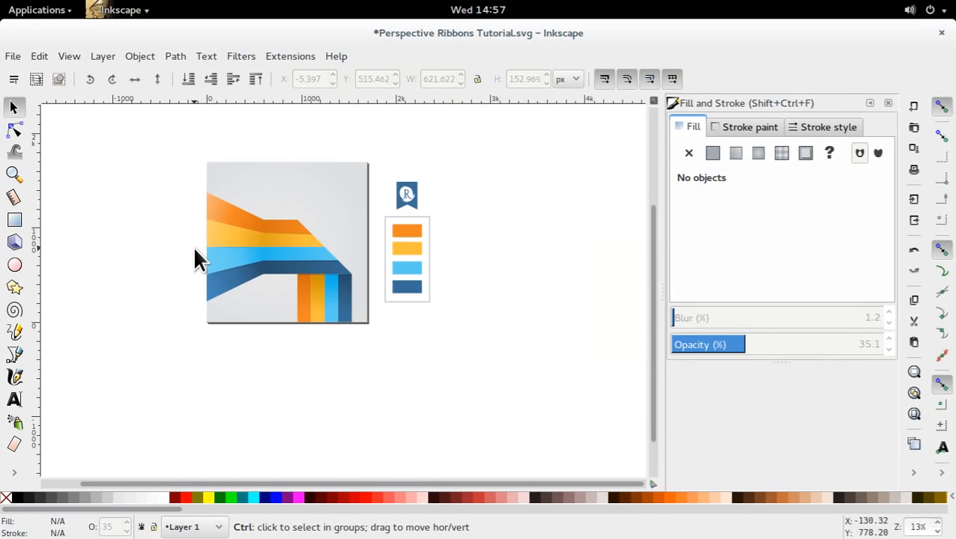
Draw a thin closed four-node strip along the ribbons' diagonal edge, about 602 px wide and 578 px high, and adjust its lower corner.
drag(192, 245, 245, 260)
scroll(245, 258, up, 2)
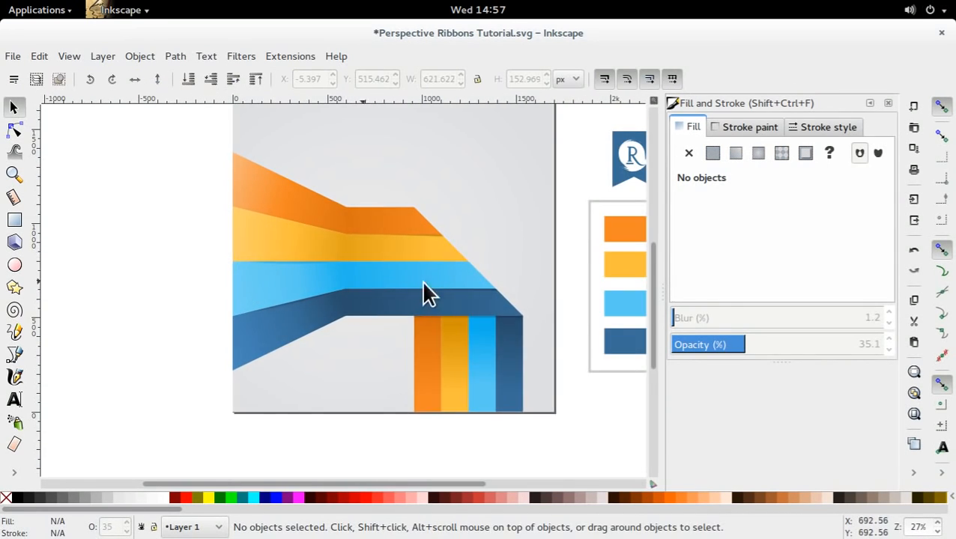
drag(423, 286, 366, 226)
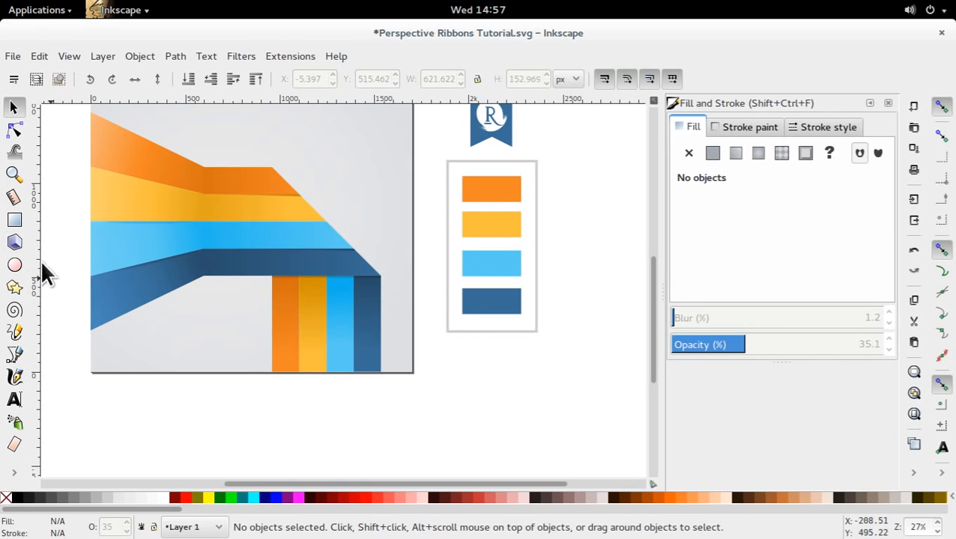
click(14, 354)
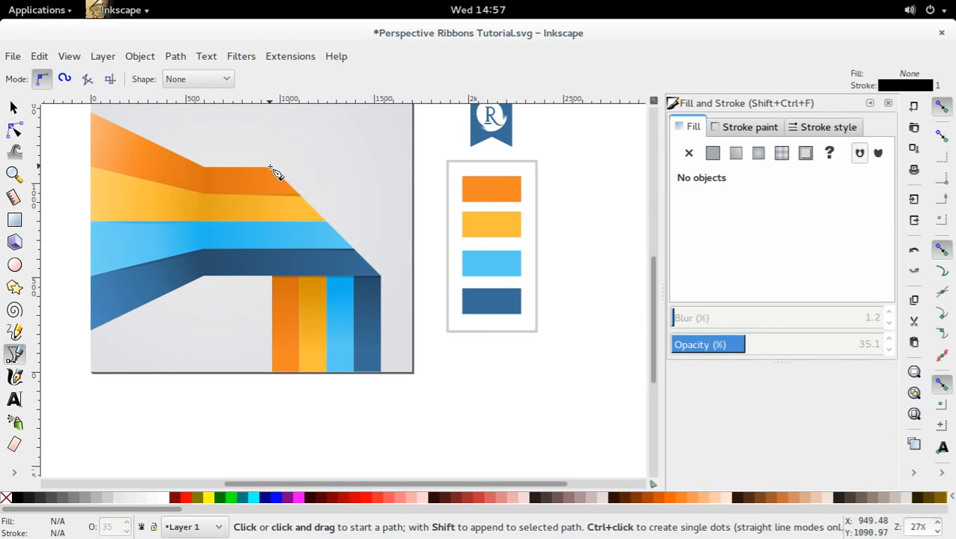
click(272, 168)
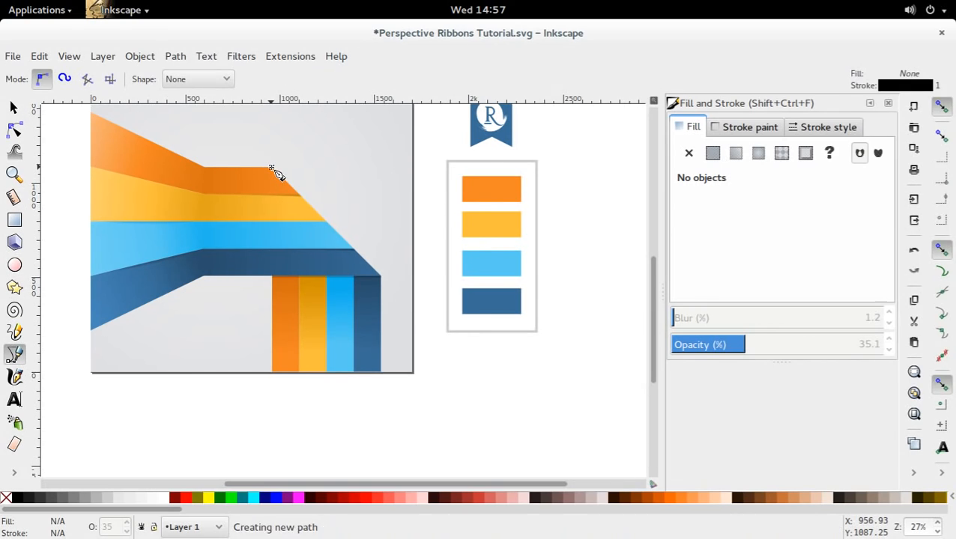
click(379, 276)
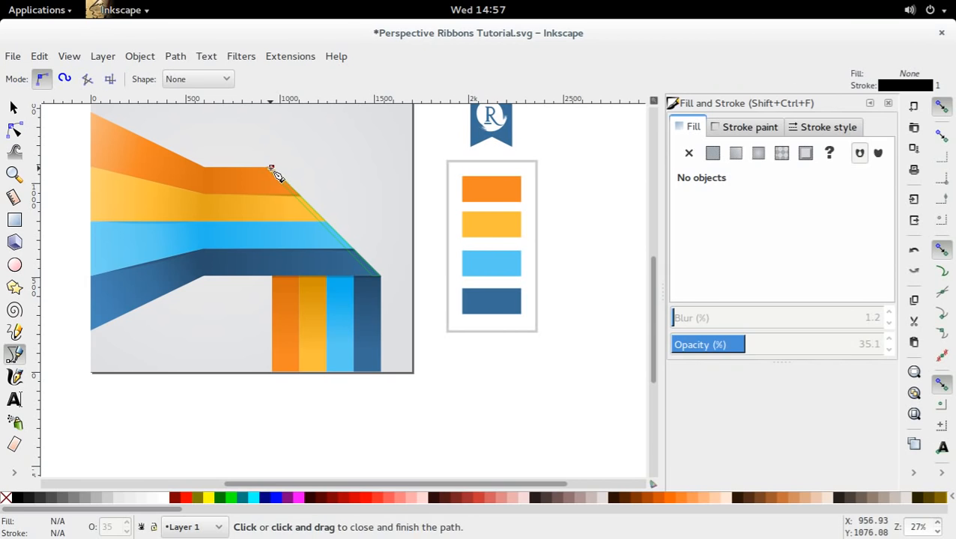
click(271, 169)
key(s)
double_click(373, 276)
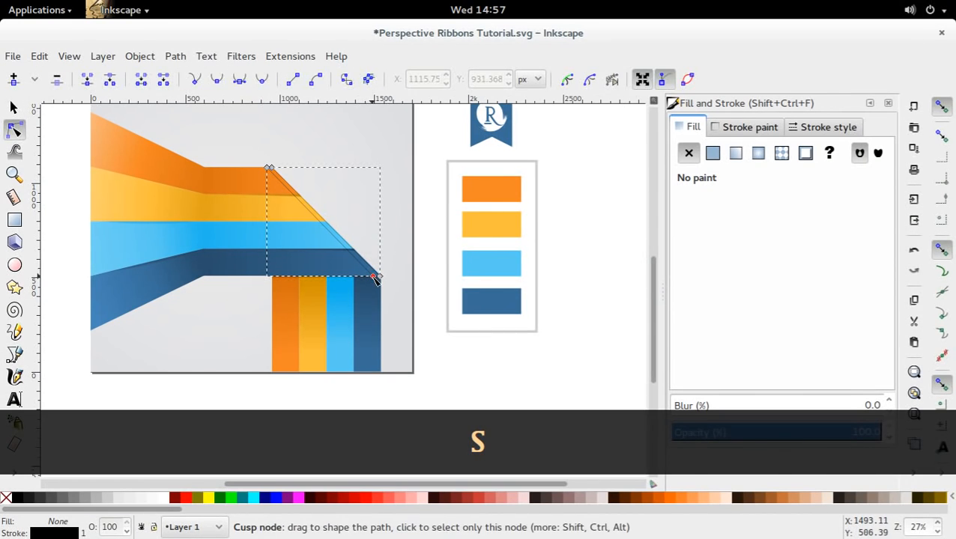
drag(377, 279, 384, 279)
key(s)
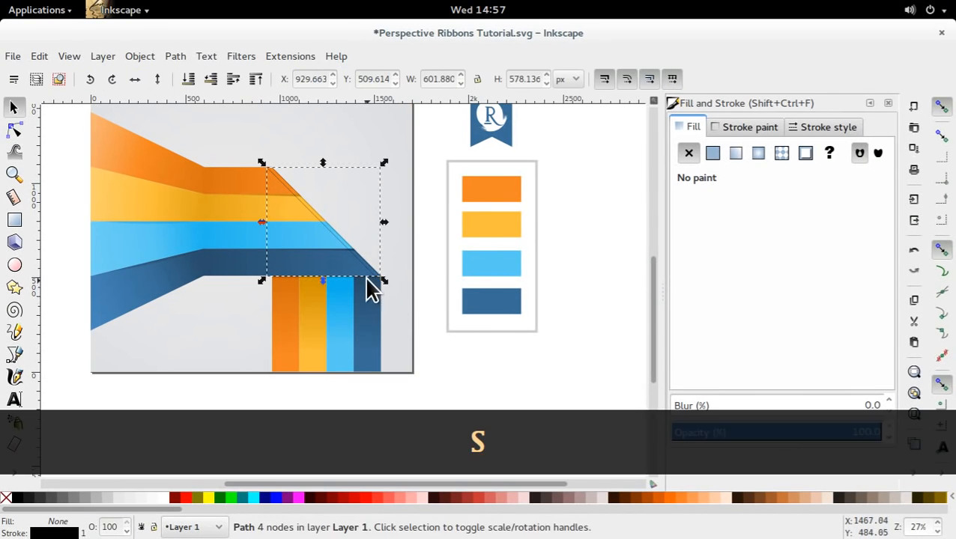
Fill the diagonal edge strip with white and remove its outline.
key(d)
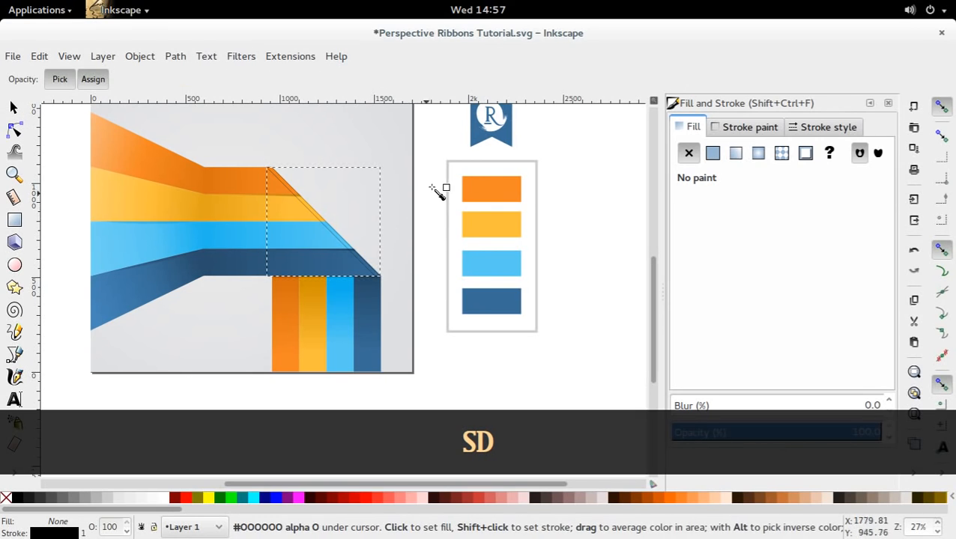
click(166, 505)
key(s)
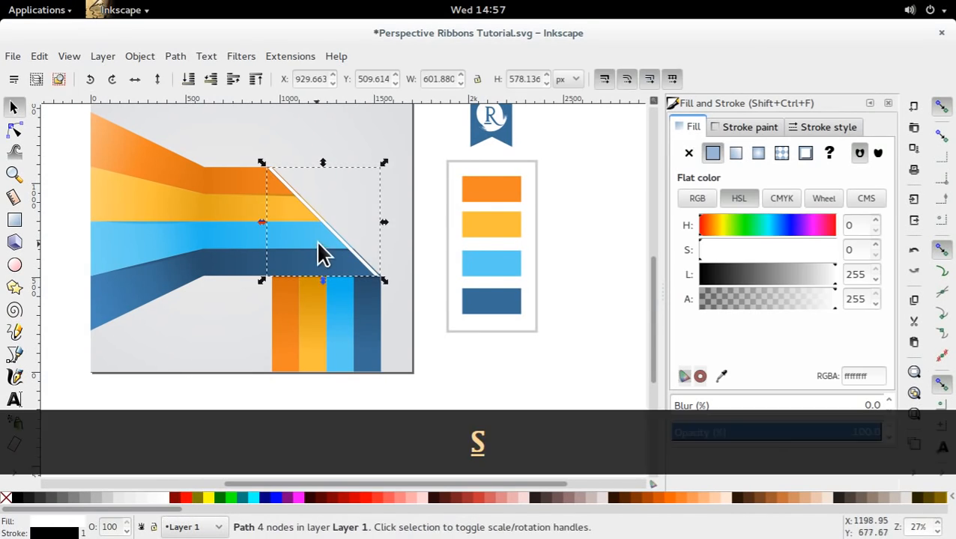
right_click(51, 533)
click(122, 529)
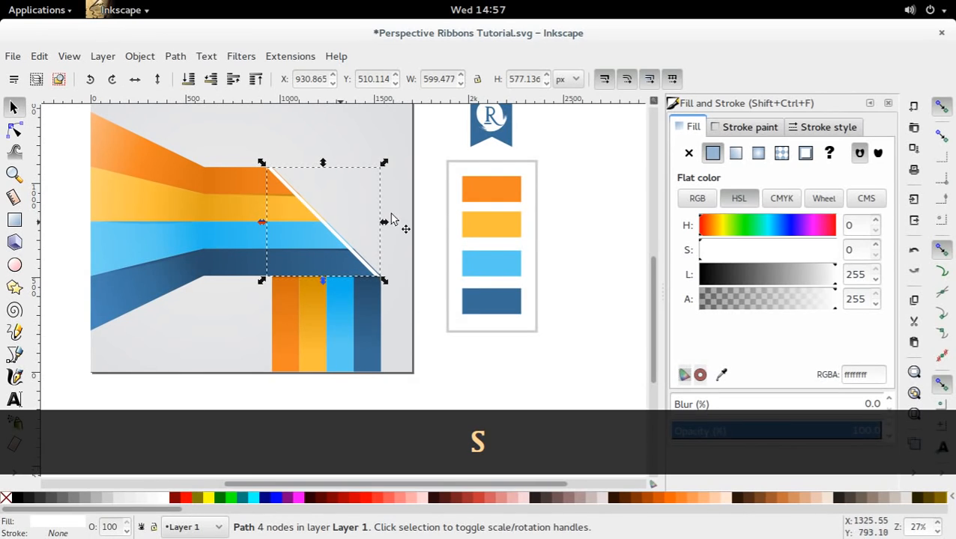
Set the white edge strip's blur to 2% and lower its opacity to about 31%.
double_click(871, 405)
text(0)
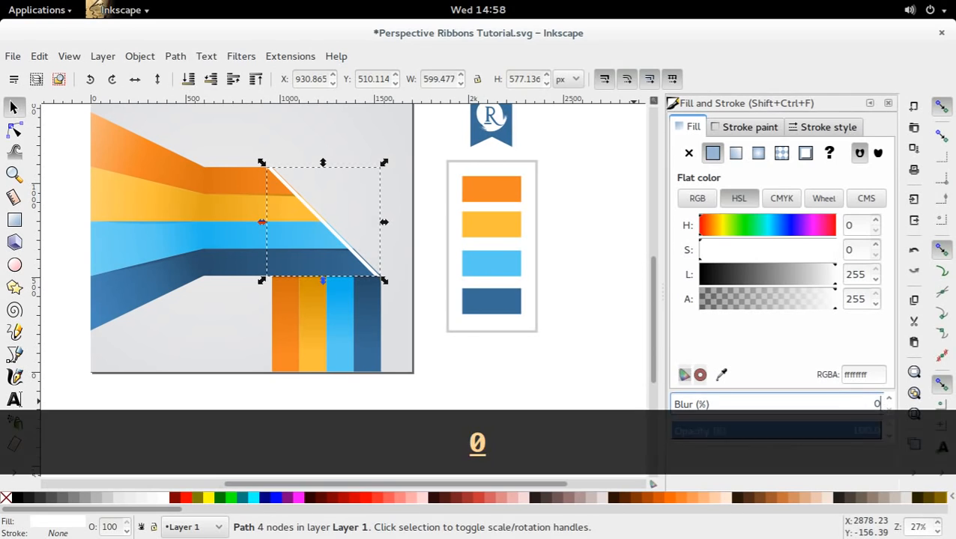
key(BackSpace)
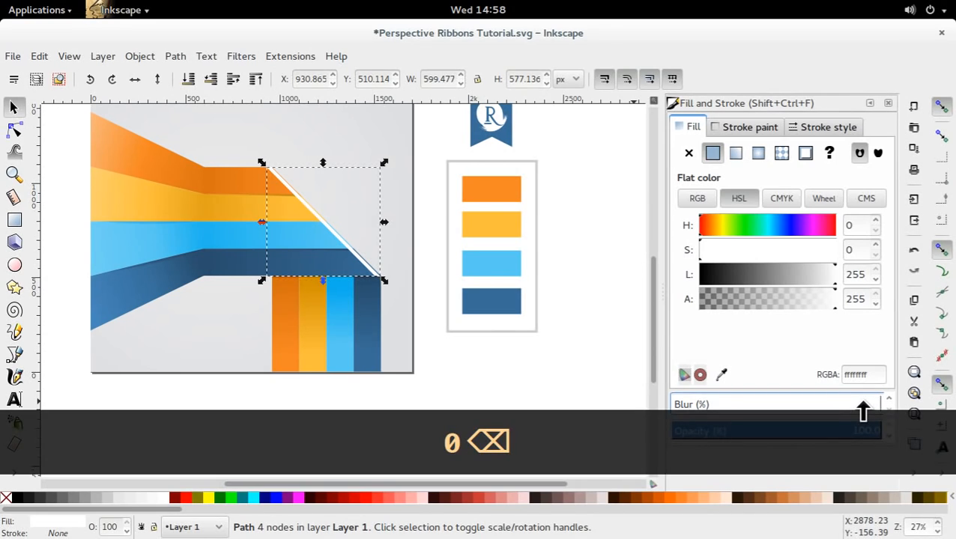
text(2)
key(Return)
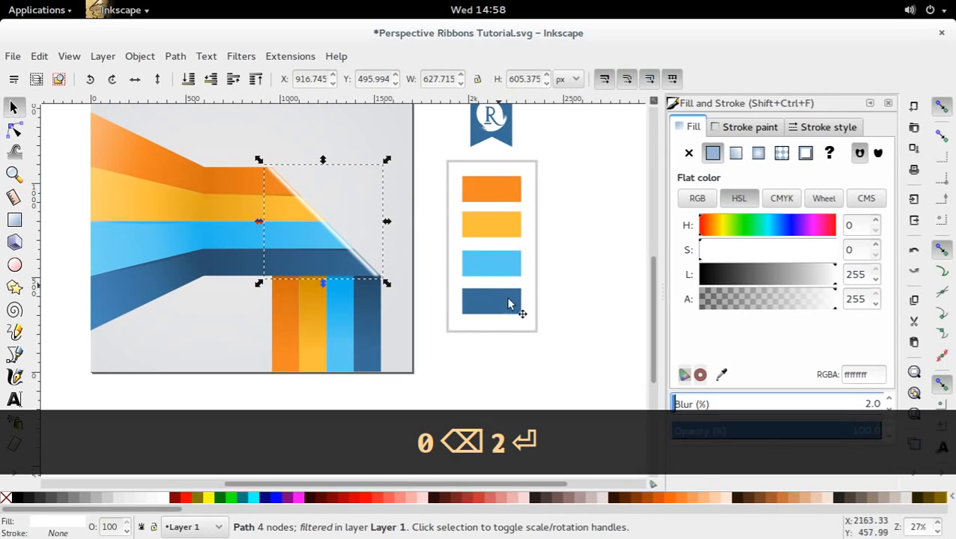
click(784, 431)
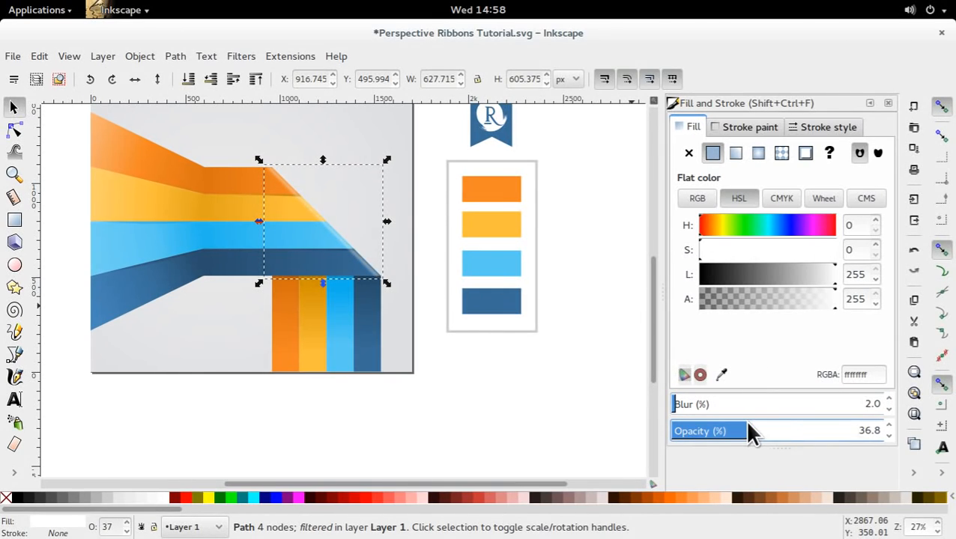
drag(749, 433, 738, 431)
click(506, 381)
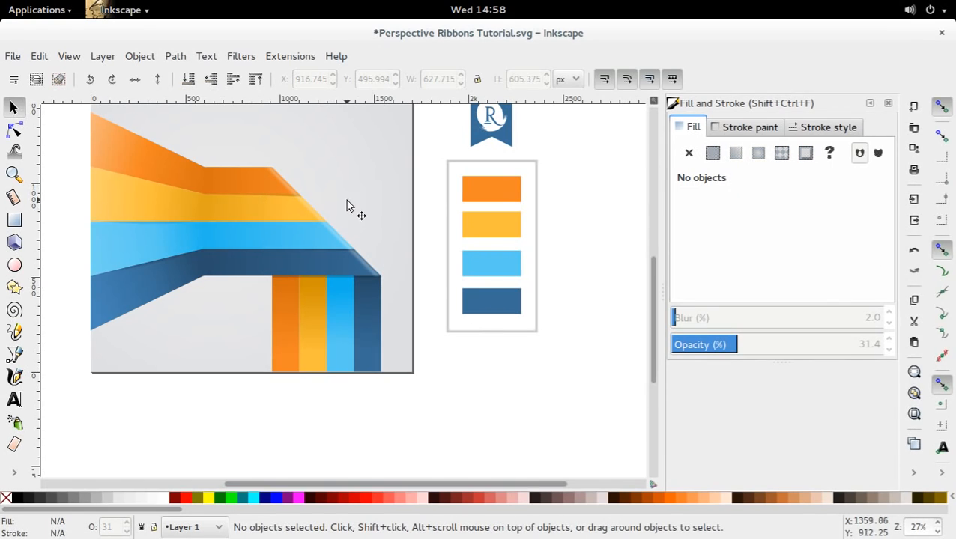
Duplicate the white edge highlight, shift the copy about 19 px to the left, and fill it with 90% gray.
ctrl+click(341, 241)
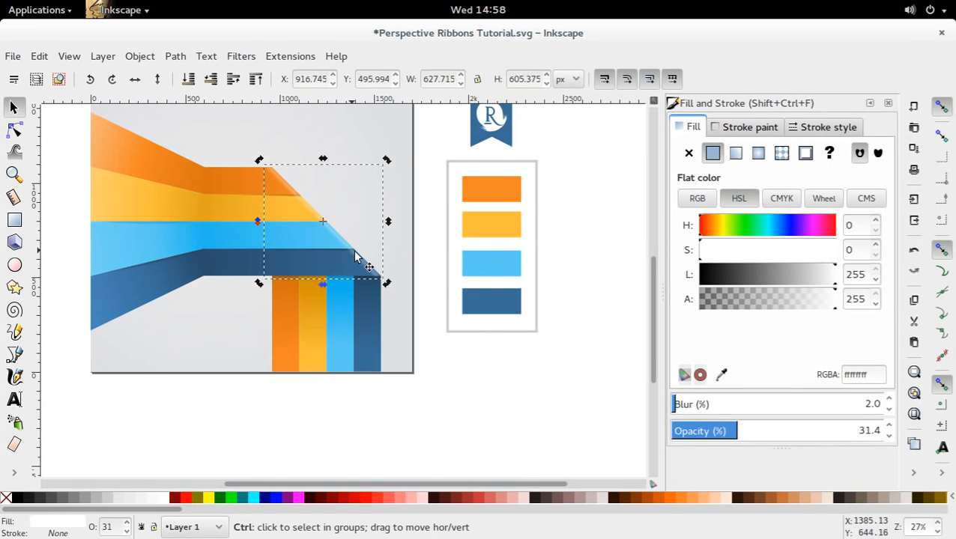
key(ctrl+d)
drag(354, 260, 355, 266)
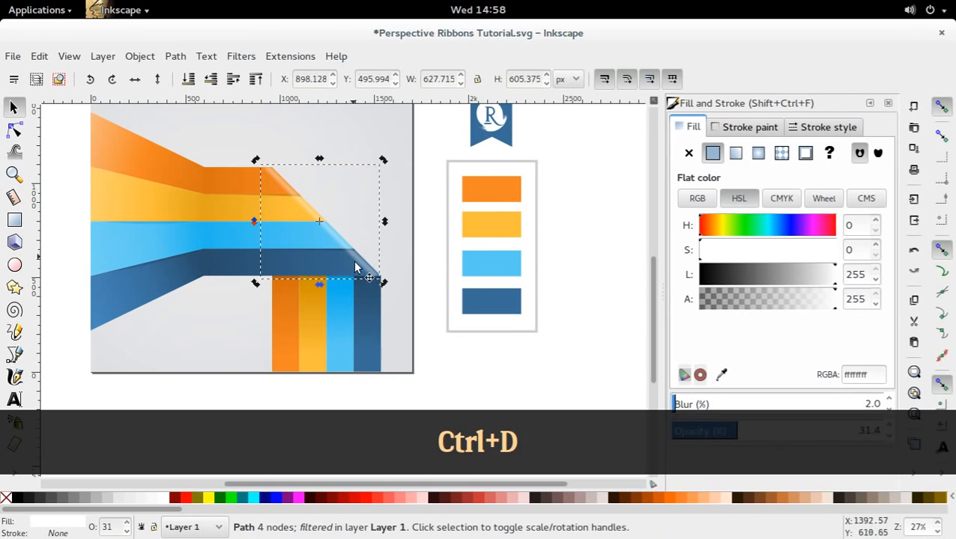
click(31, 499)
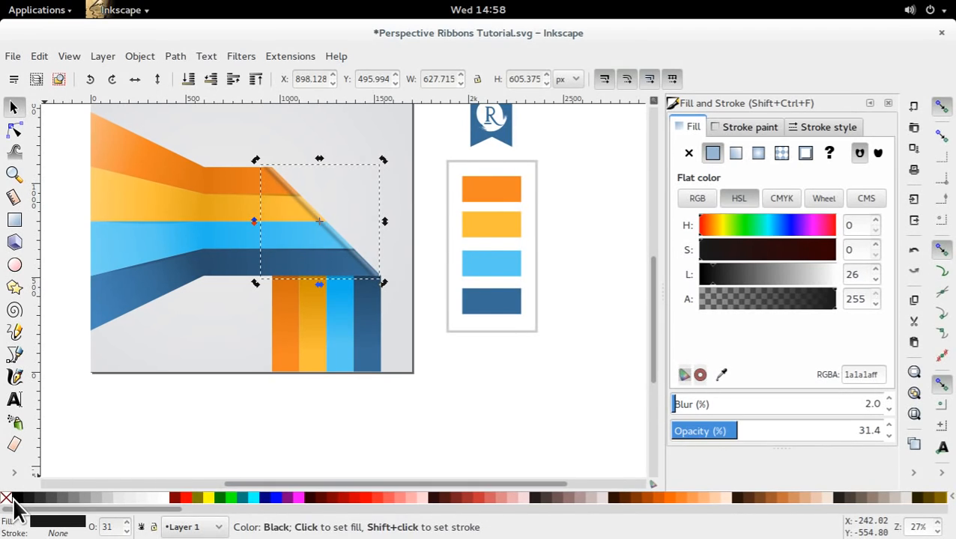
Lower the opacity of the gray edge strip copy to about 5.7%.
click(708, 432)
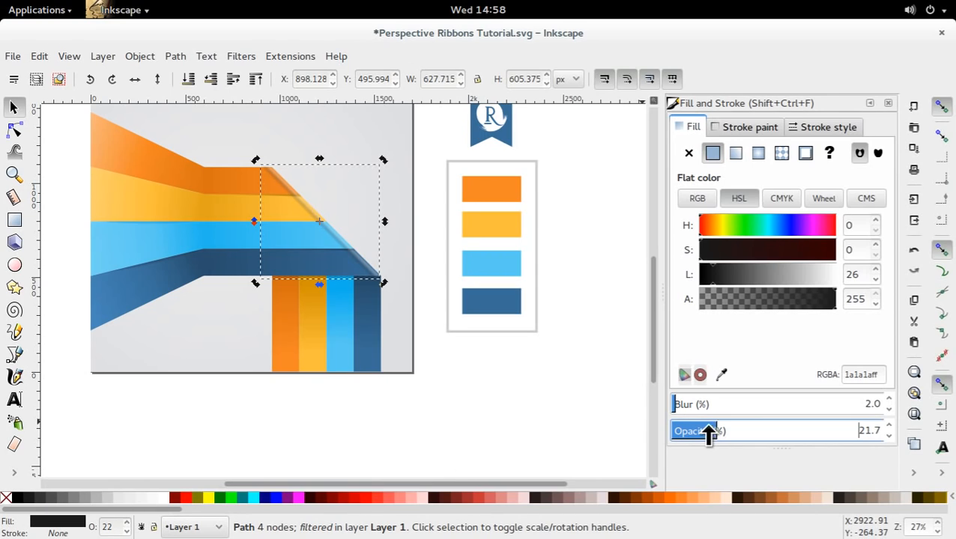
drag(708, 432, 682, 440)
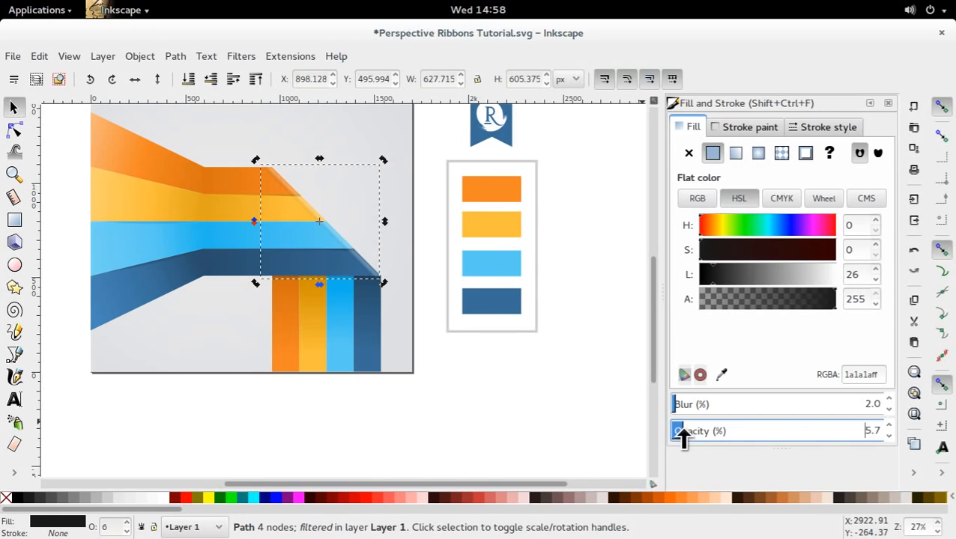
click(378, 397)
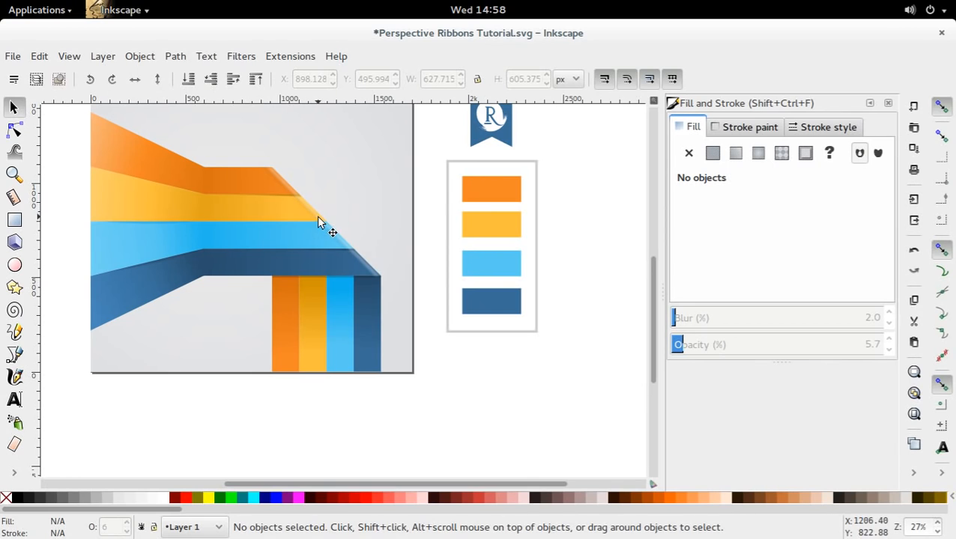
drag(201, 249, 277, 255)
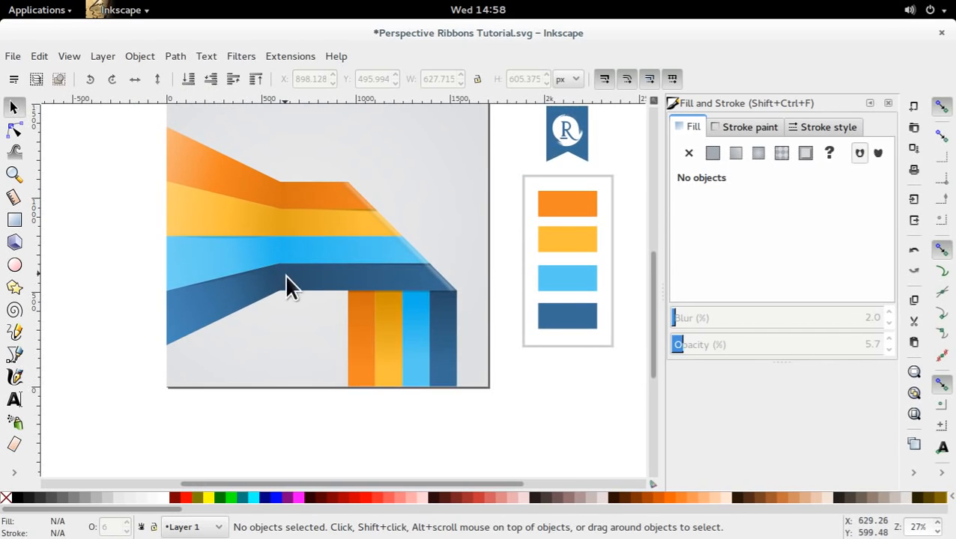
key(ctrl+a)
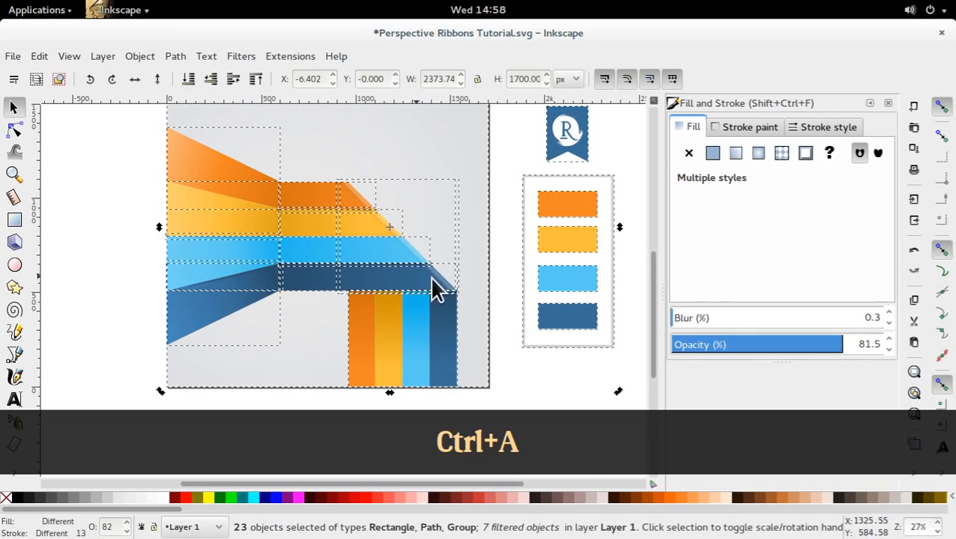
click(506, 171)
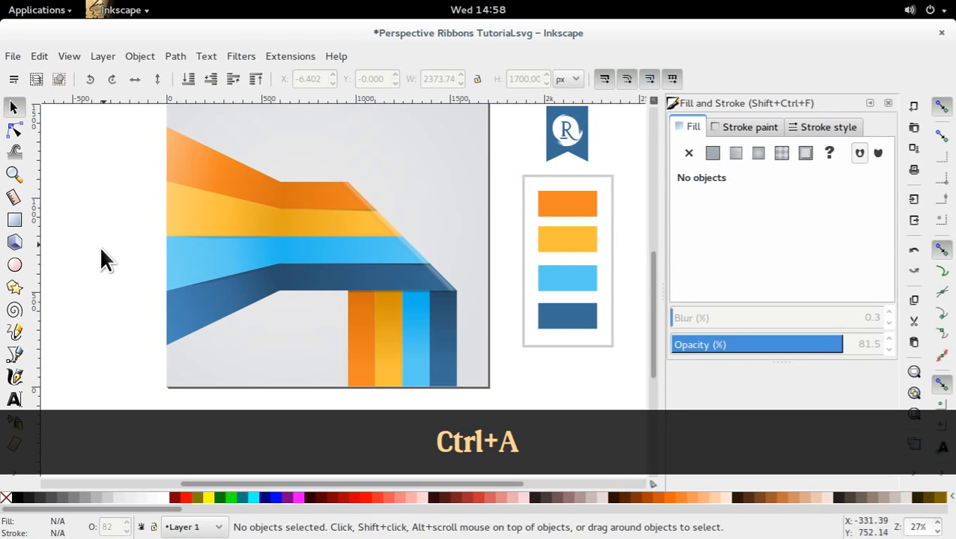
Draw a narrow closed vertical strip across all four stripes at the fold, about 38 px wide and 578 px high, nudging its upper node down.
click(26, 356)
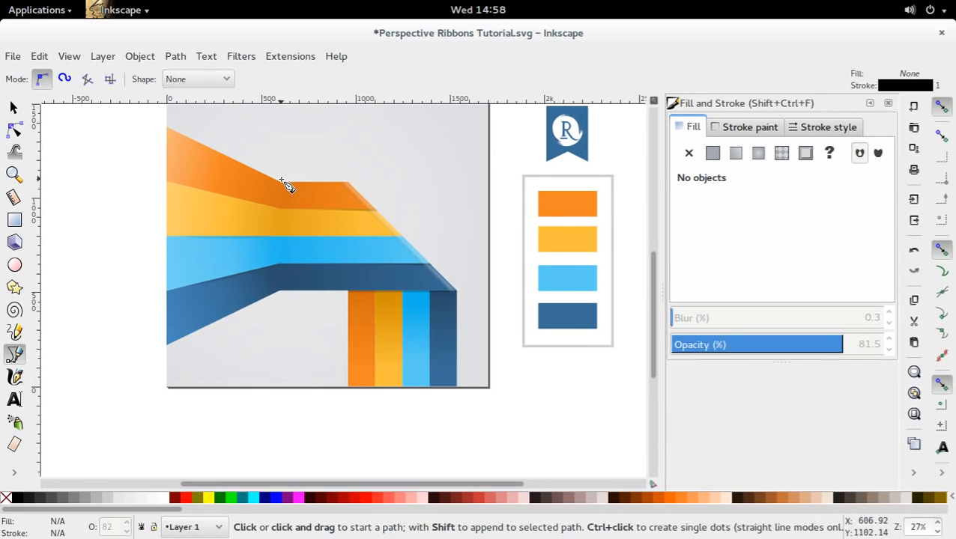
click(280, 180)
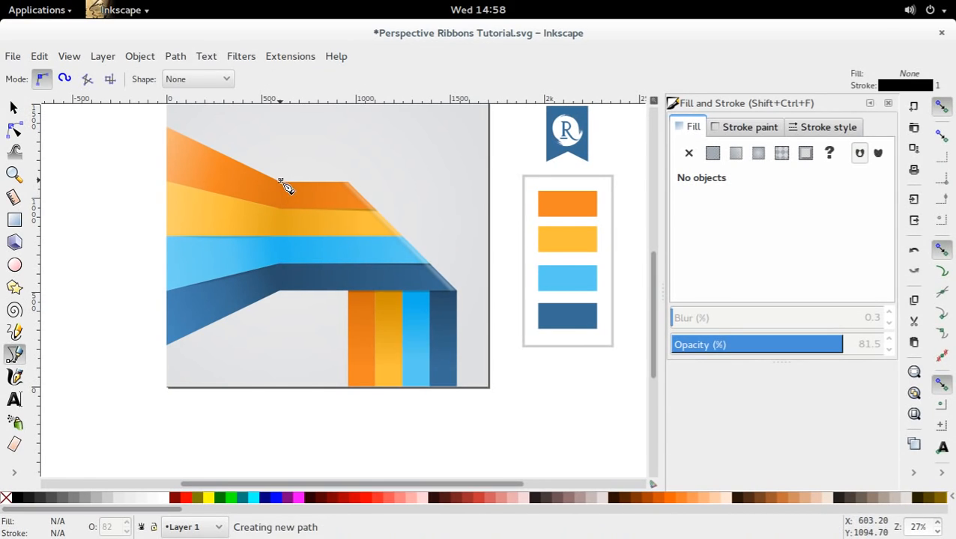
click(280, 291)
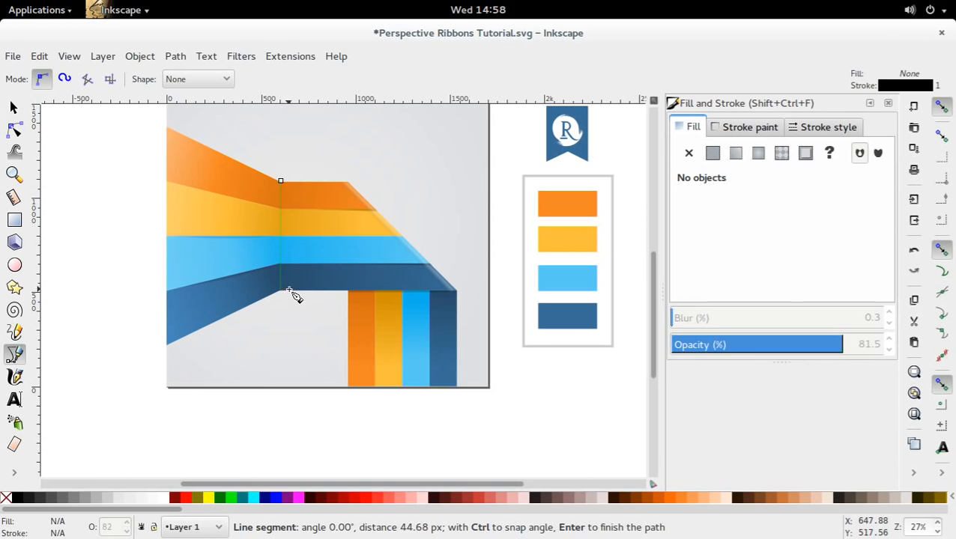
click(280, 180)
key(s)
double_click(288, 204)
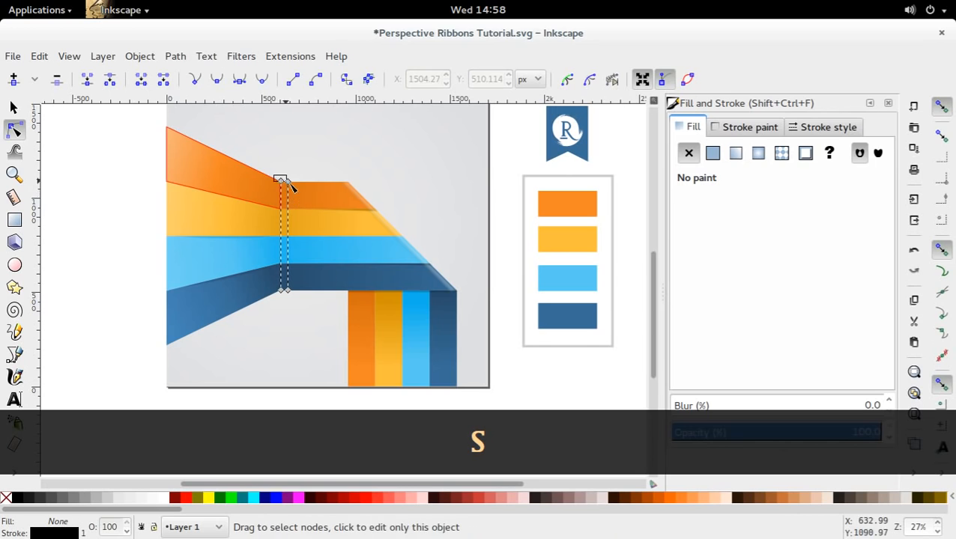
click(283, 182)
key(alt+Down)
key(s)
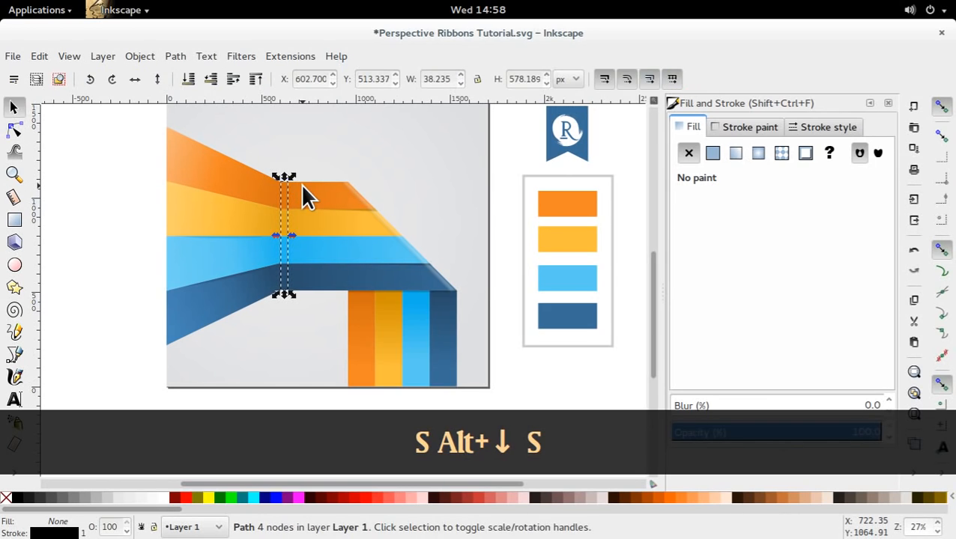
Fill the vertical fold strip with black and set its opacity to about 15.7% and blur to 7%.
key(d)
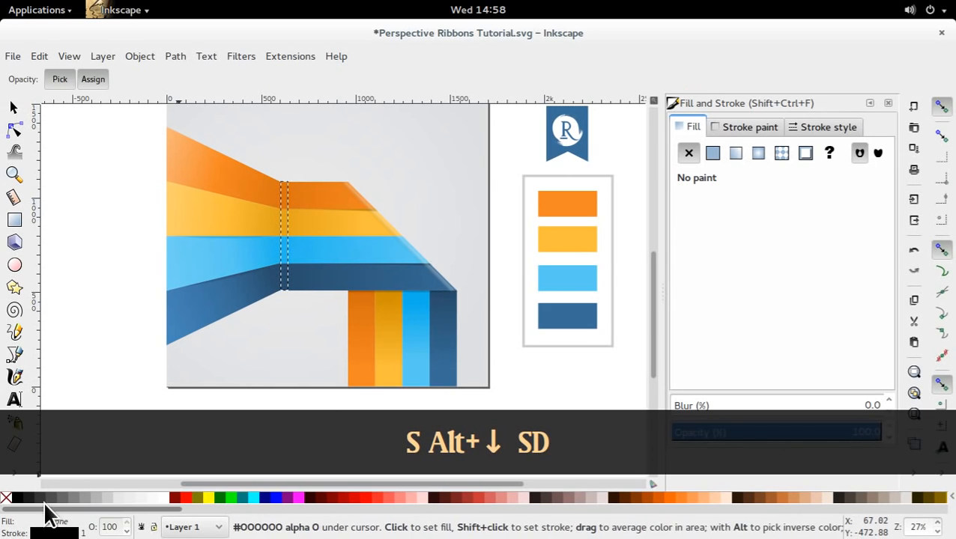
click(15, 497)
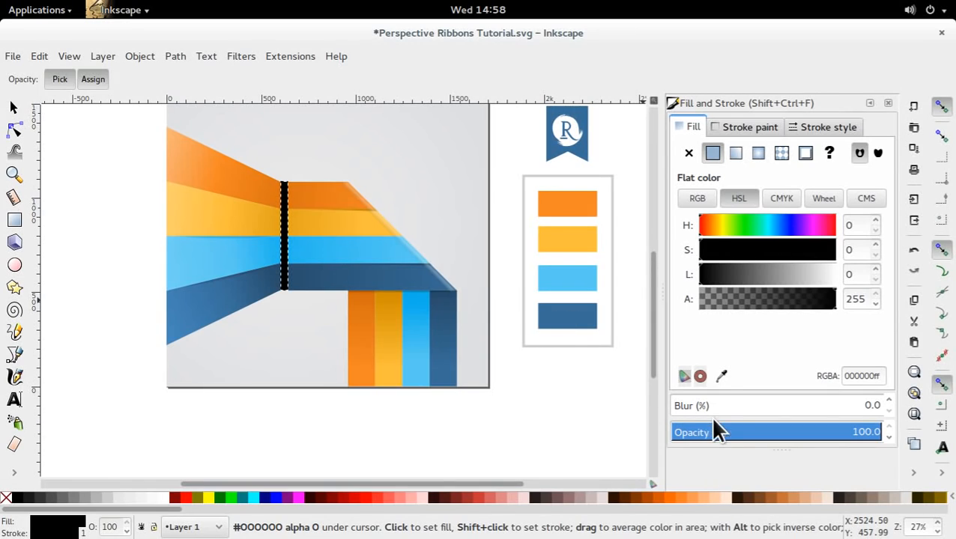
drag(738, 432, 687, 407)
click(673, 405)
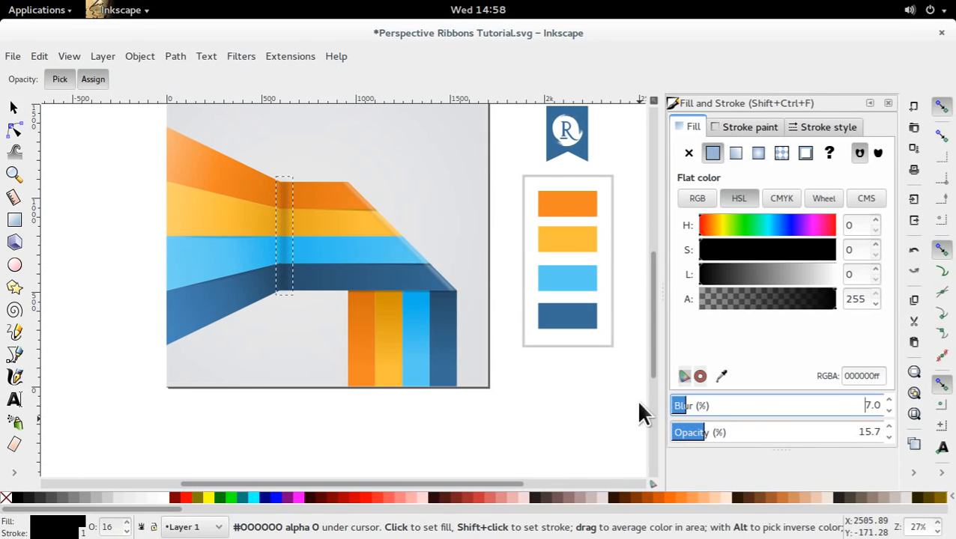
key(ctrl+z)
Widen the black fold strip by moving its two outer nodes about 74 px to the right.
key(s)
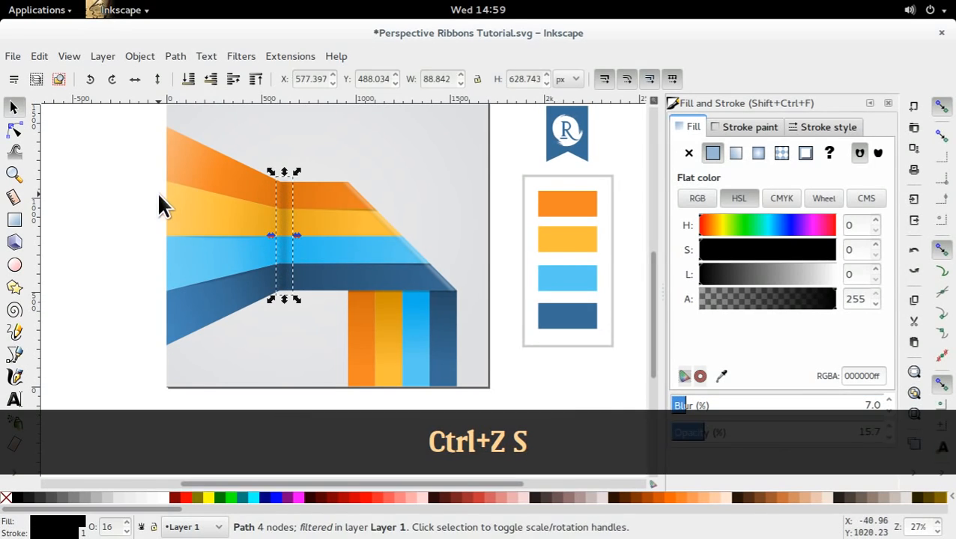
click(159, 198)
double_click(291, 261)
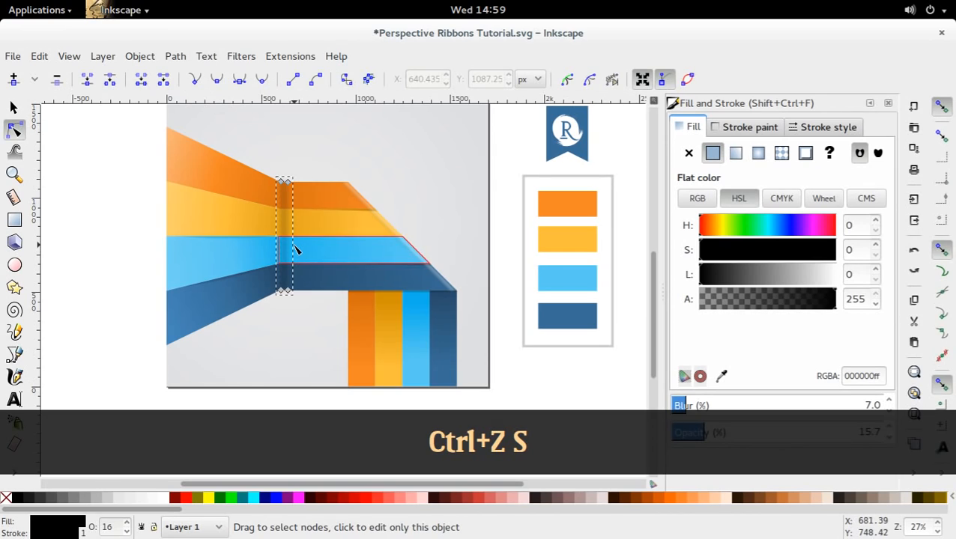
click(295, 260)
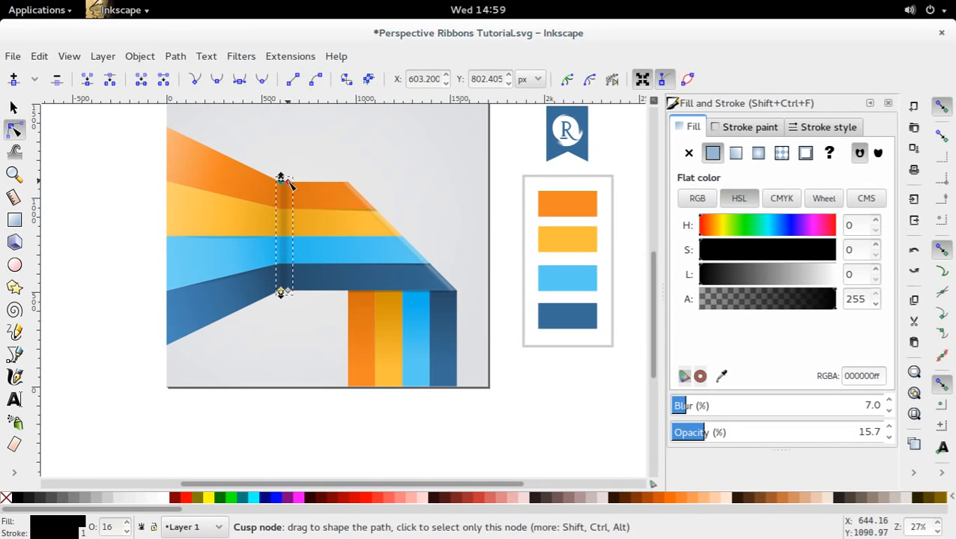
click(287, 181)
shift+click(287, 291)
drag(287, 291, 303, 293)
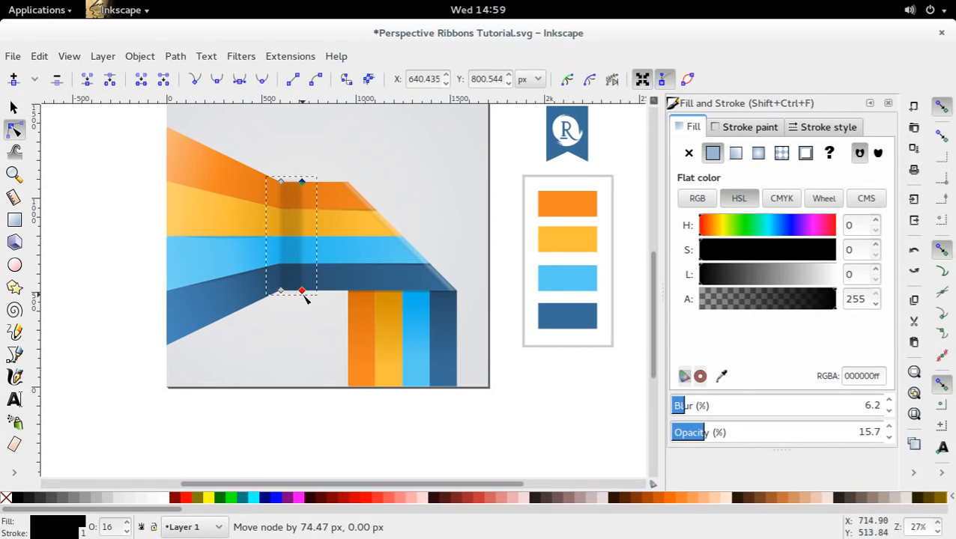
Apply a linear gradient to the fold strip that fades from black at the fold to transparent towards the right.
key(s)
key(d)
key(f)
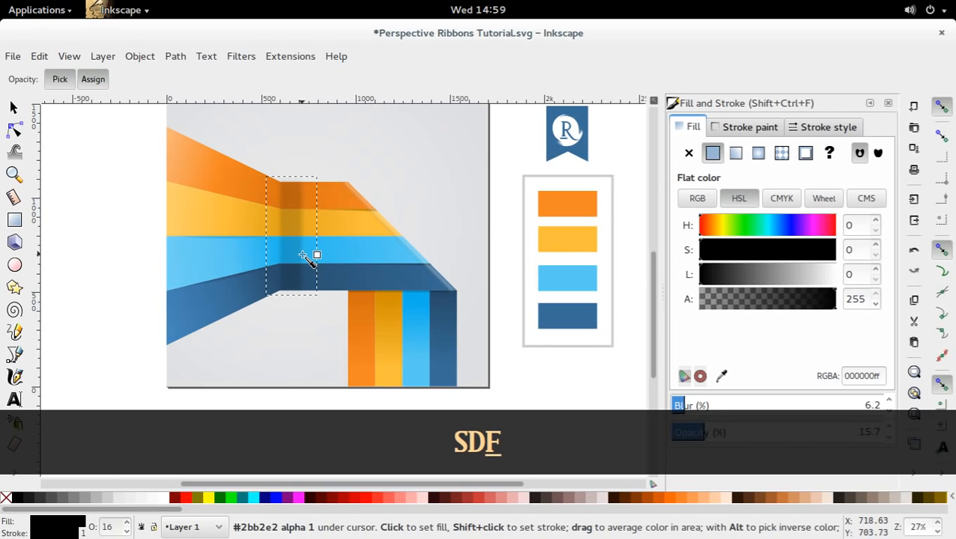
click(13, 472)
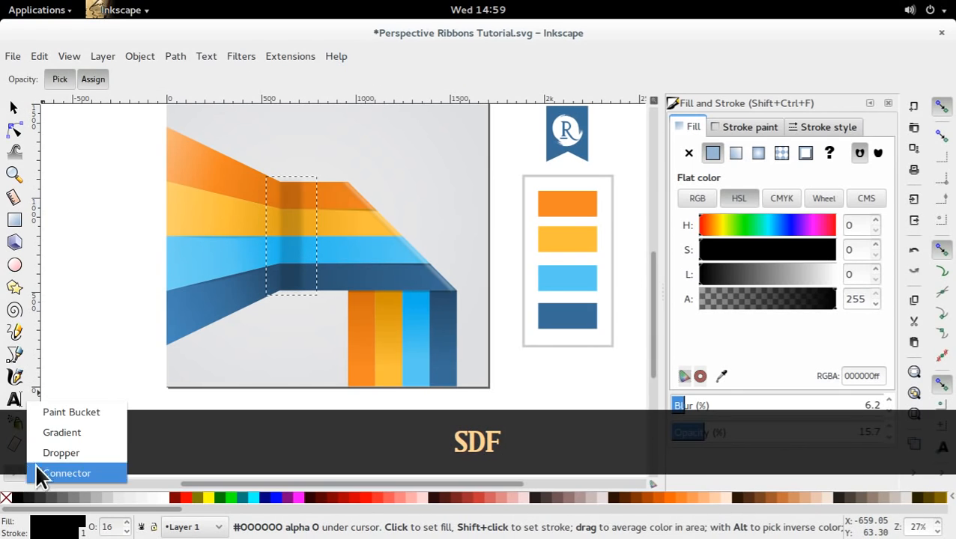
click(59, 434)
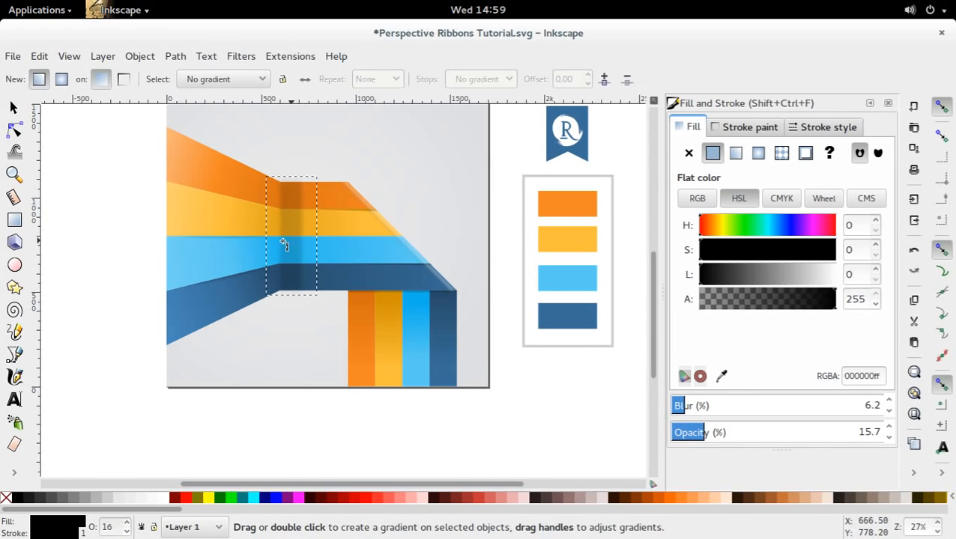
drag(284, 244, 251, 246)
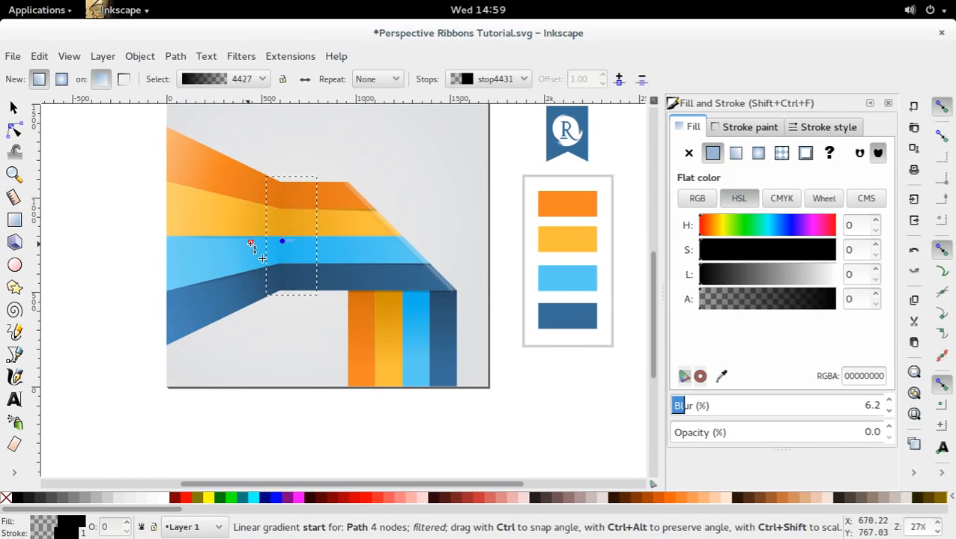
click(270, 242)
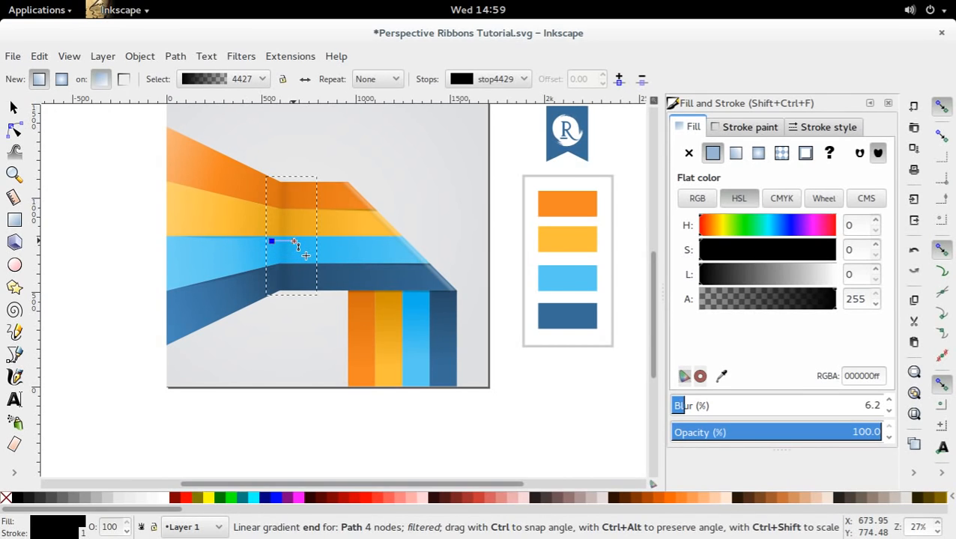
click(13, 109)
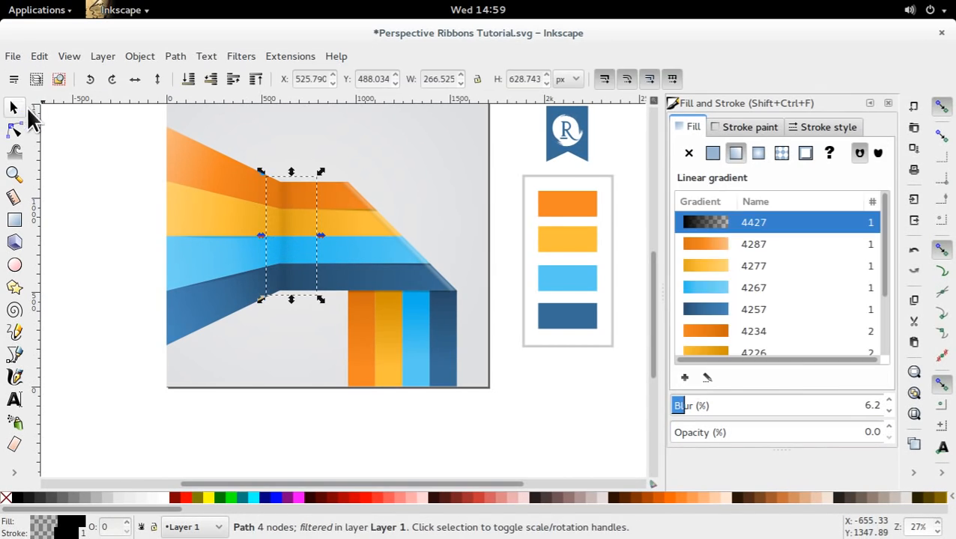
click(152, 286)
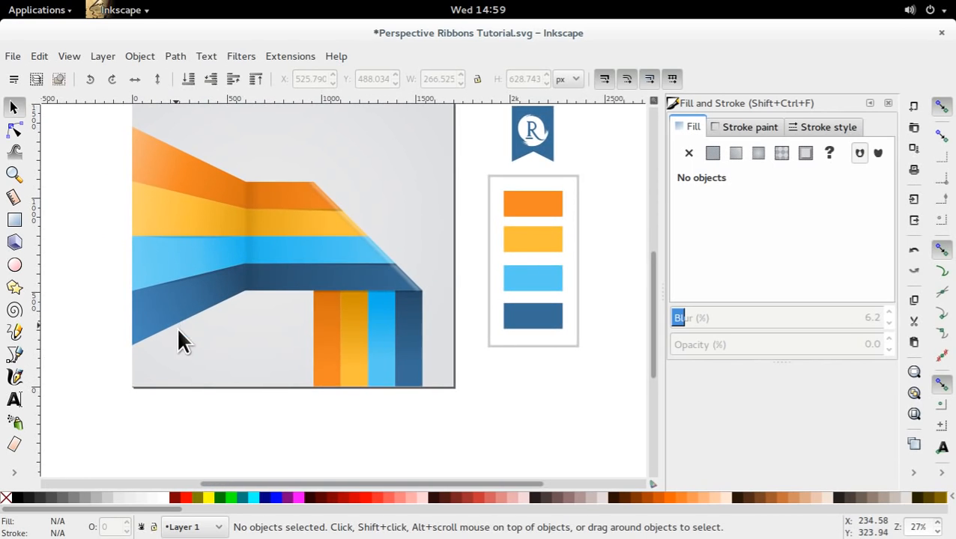
Examine the shading at the ribbon folds and the whole composition, close up and from a distance.
ctrl+scroll(207, 341, down, 2)
drag(219, 343, 284, 327)
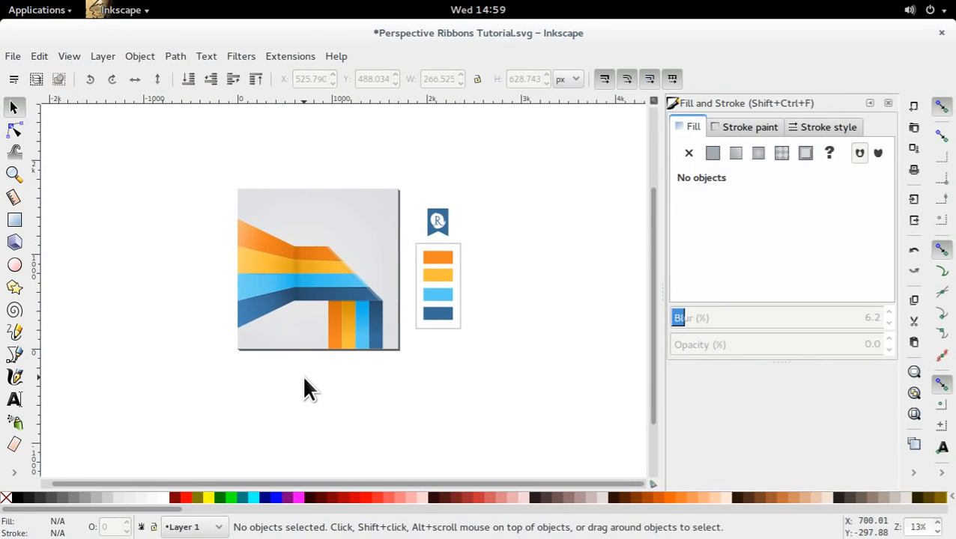
ctrl+scroll(367, 267, up, 4)
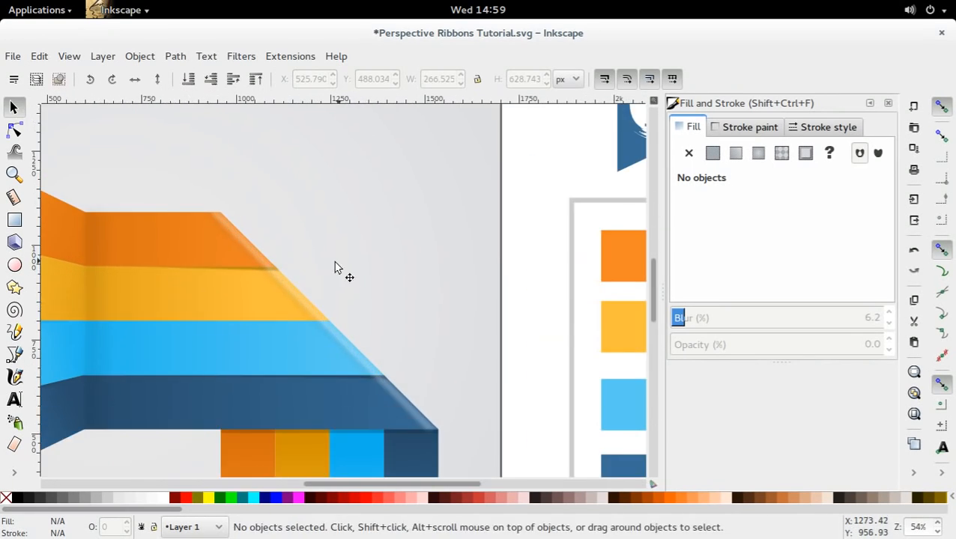
drag(335, 268, 492, 270)
click(409, 258)
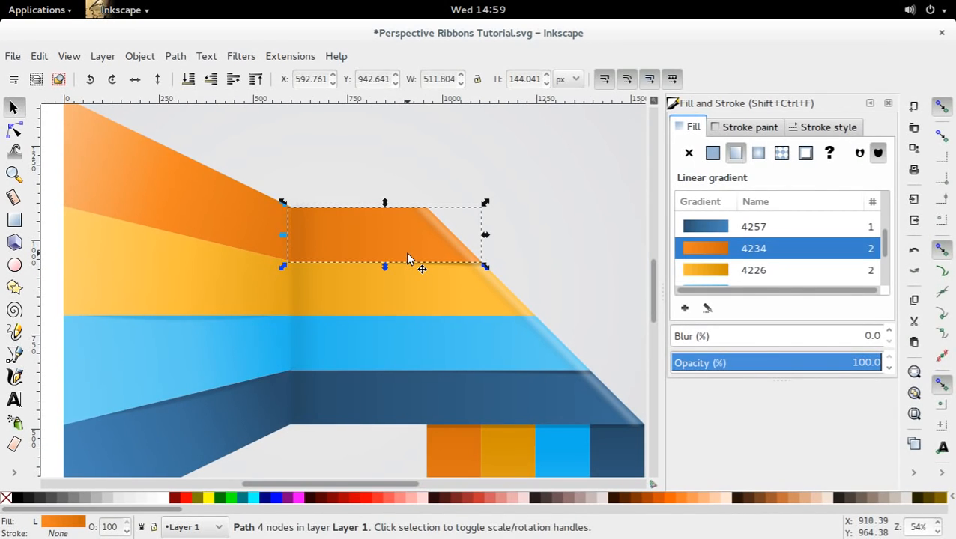
ctrl+scroll(429, 337, down, 2)
click(189, 303)
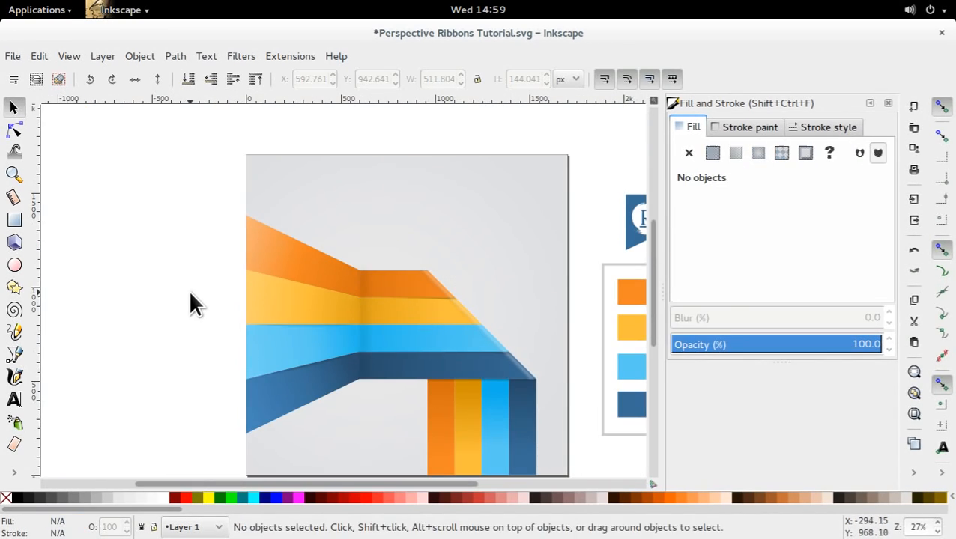
scroll(193, 304, down, 3)
Save the Perspective Ribbons Tutorial.svg document.
key(ctrl+s)
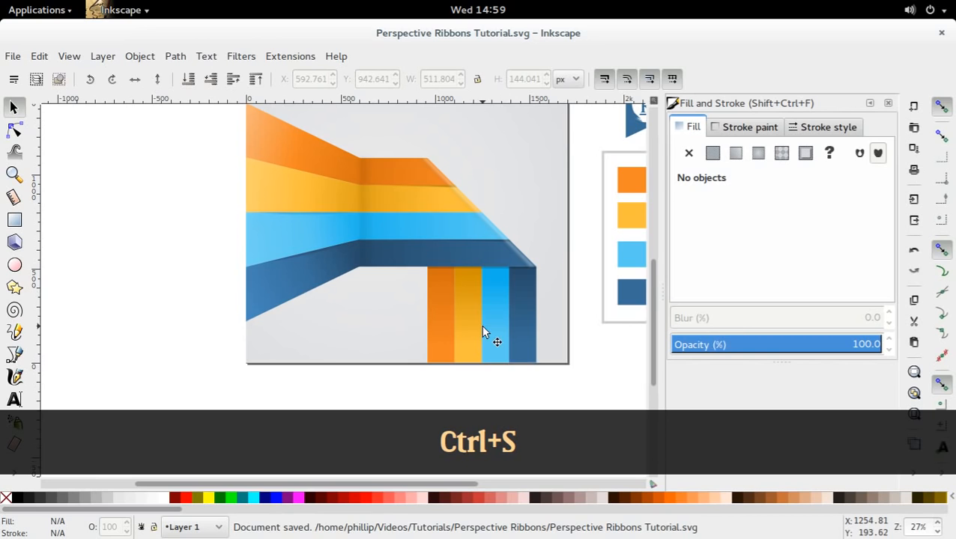
mouse_move(481, 331)
mouse_down()
mouse_move(482, 345)
mouse_move(455, 356)
mouse_move(442, 341)
mouse_up()
scroll(442, 341, down, 2)
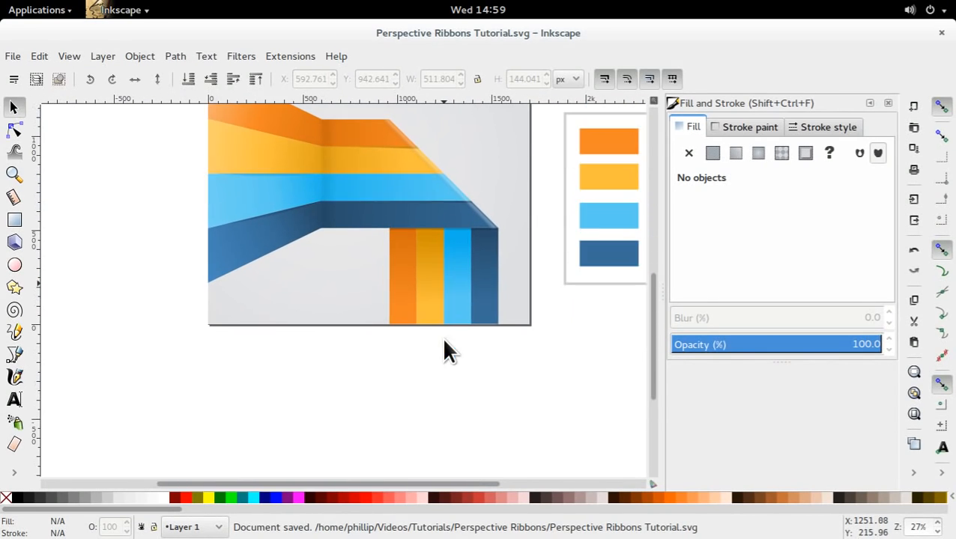
ctrl+scroll(440, 321, down, 2)
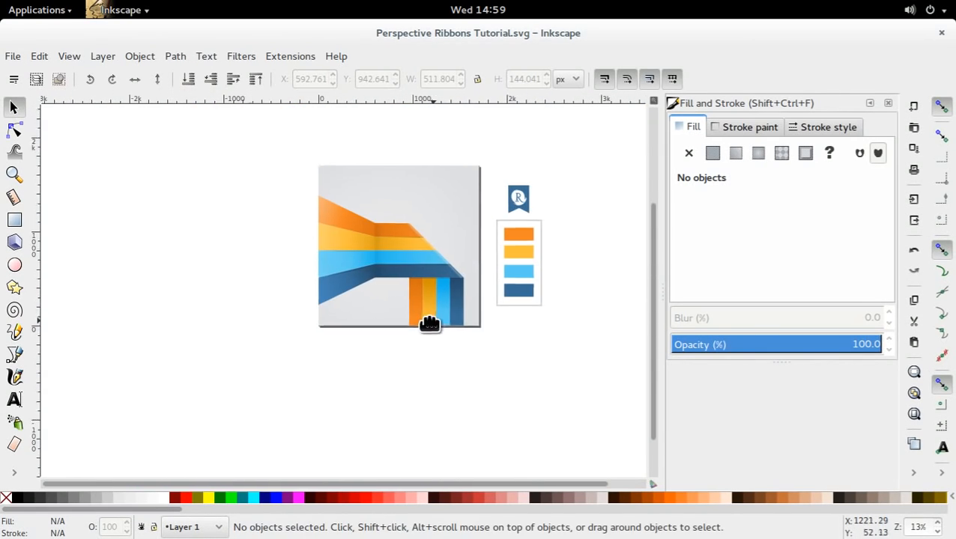
drag(429, 324, 378, 341)
drag(520, 180, 431, 341)
key(Escape)
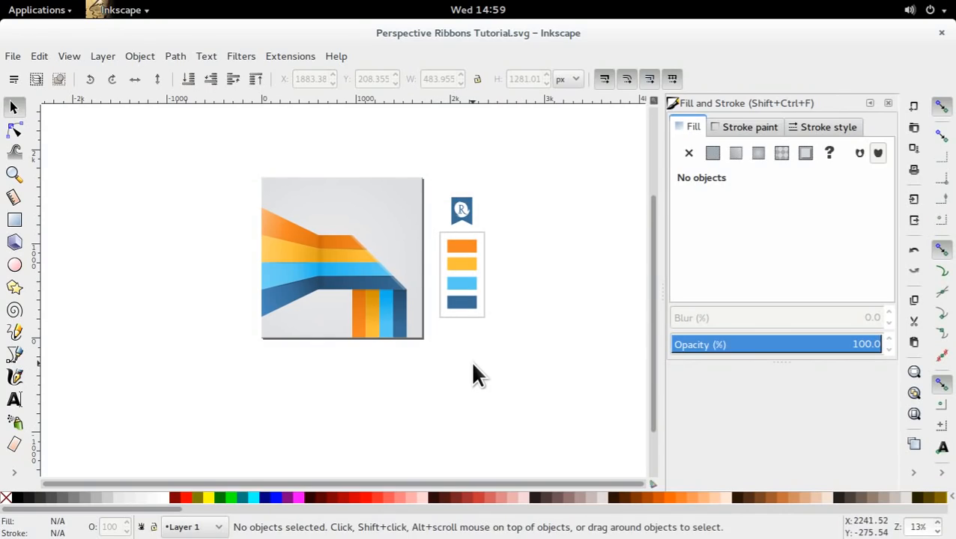
key(ctrl+s)
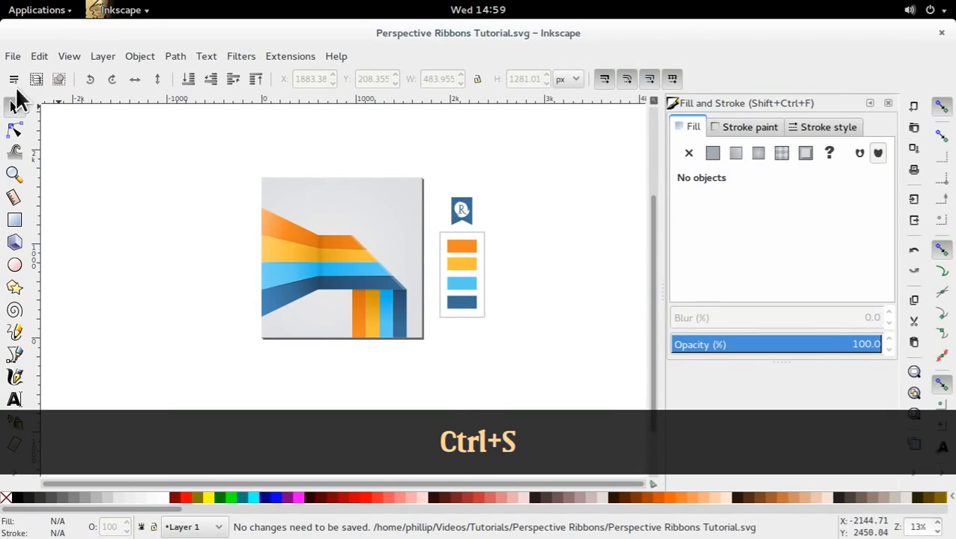
Switch to the finished Perspective Ribbons.svg and copy the explanation texts, numbers 01 to 04 and icons from its four stripes.
mouse_move(2, 1)
click(474, 236)
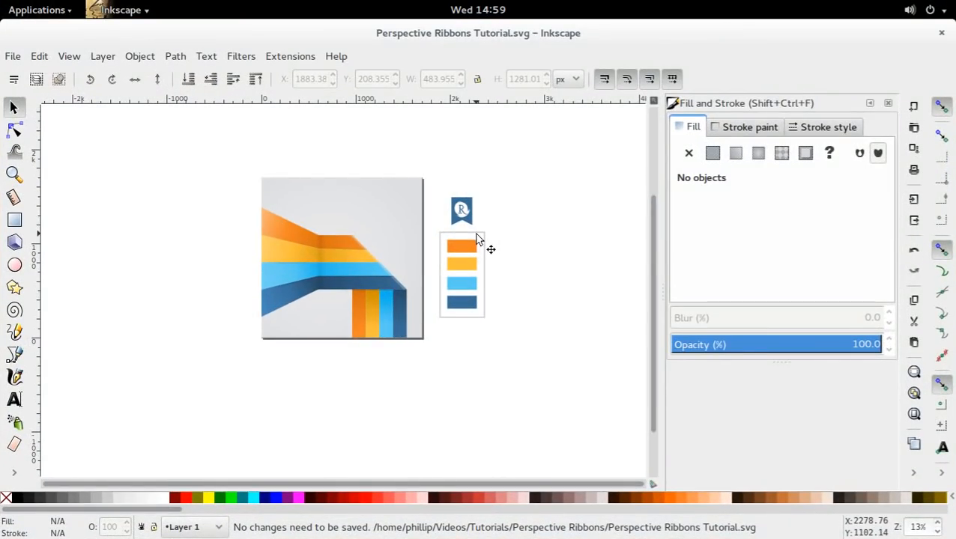
key(ctrl+alt+Down)
key(ctrl+alt+Down)
key(ctrl+alt+Down)
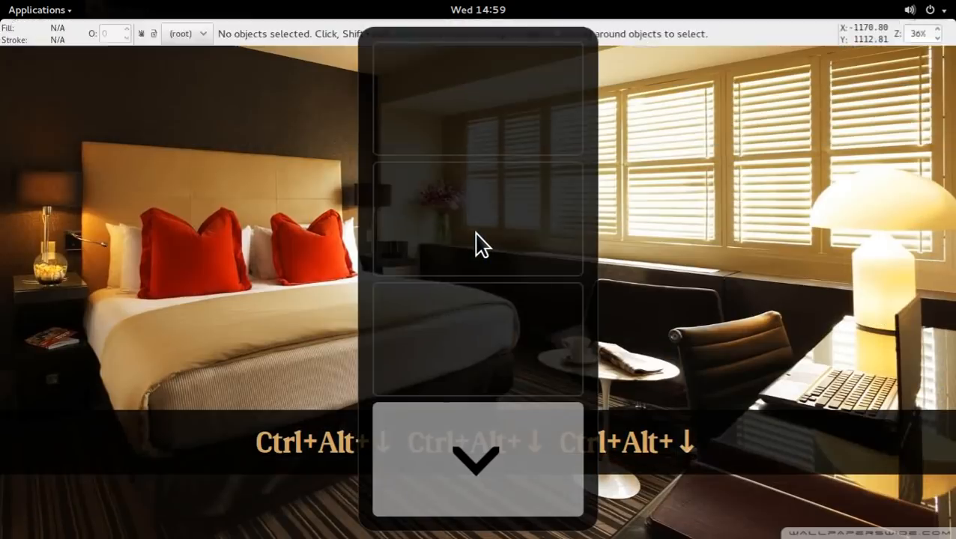
key(ctrl+alt+Up)
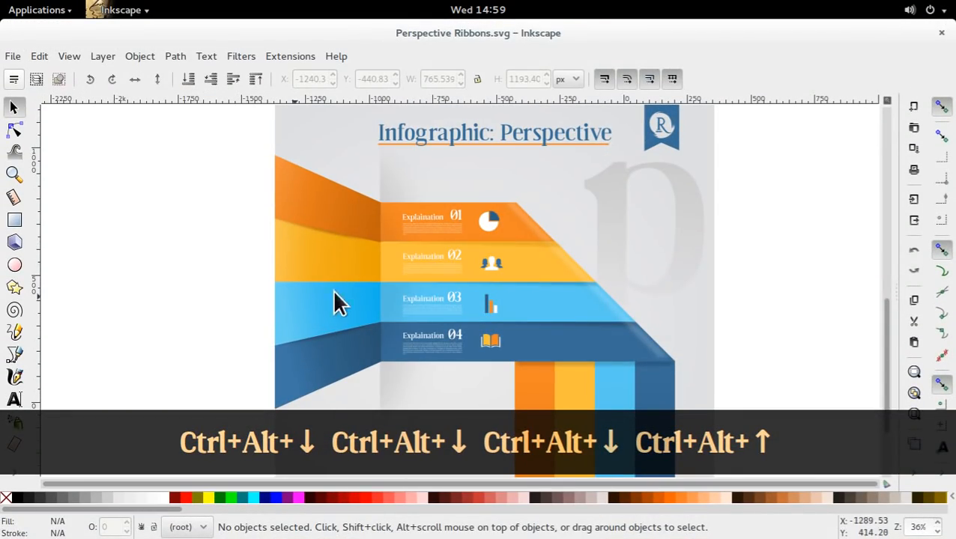
drag(474, 188, 512, 359)
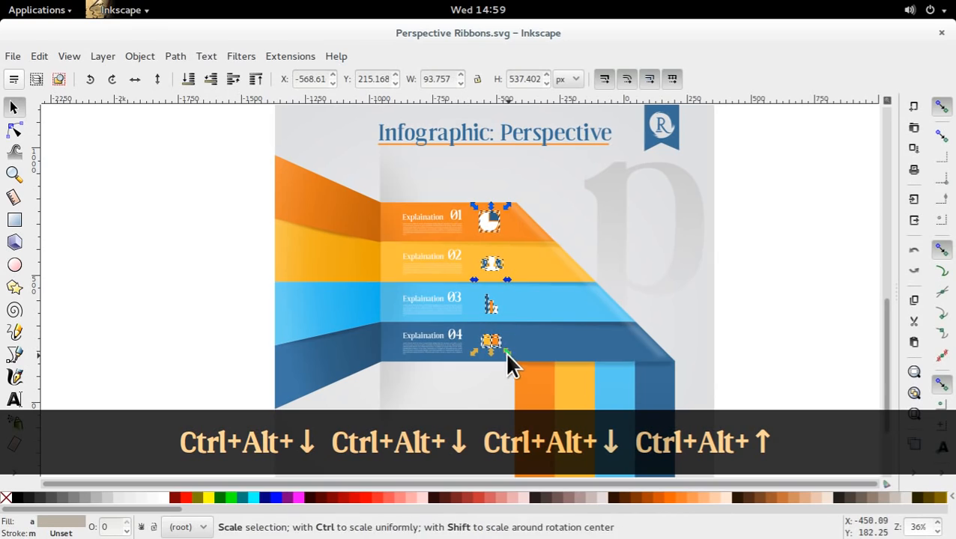
drag(393, 176, 469, 356)
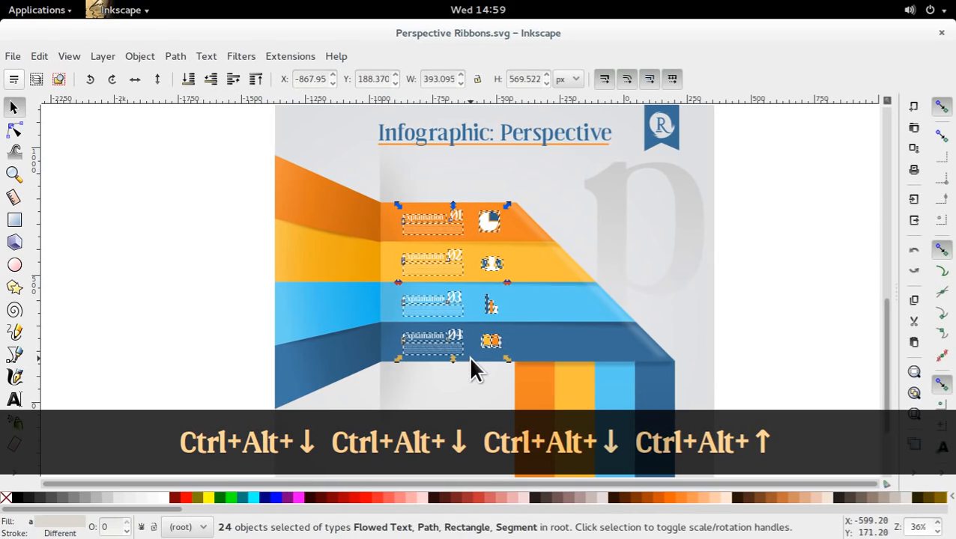
key(ctrl+c)
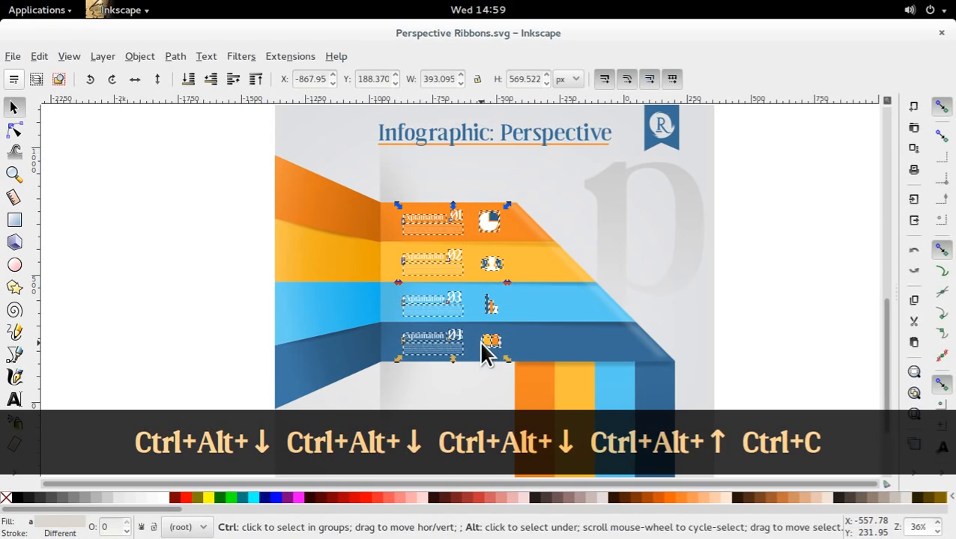
Paste the copied labels and icons into Perspective Ribbons Tutorial.svg and place them on the four horizontal stripes.
key(ctrl+alt+Up)
key(ctrl+alt+Up)
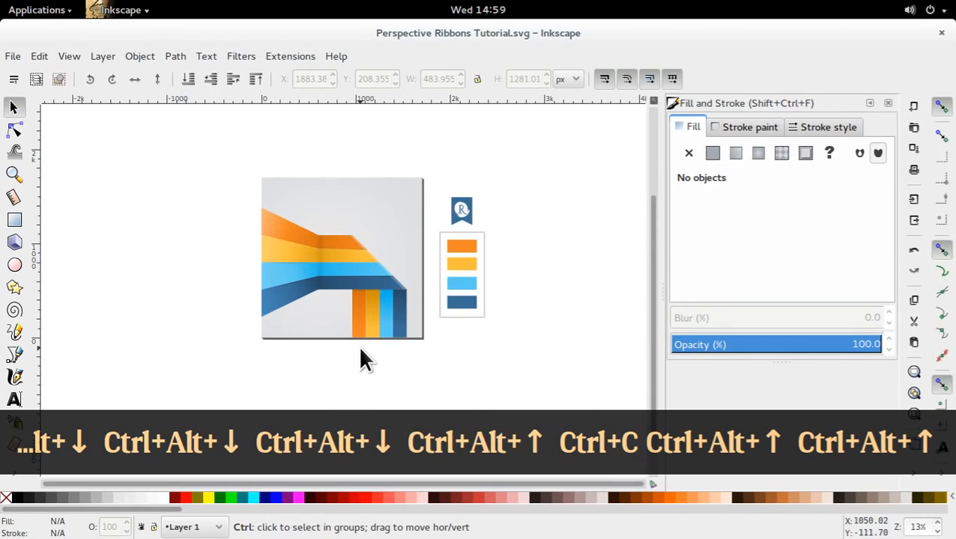
scroll(358, 352, up, 2)
scroll(319, 333, up, 3)
key(ctrl+v)
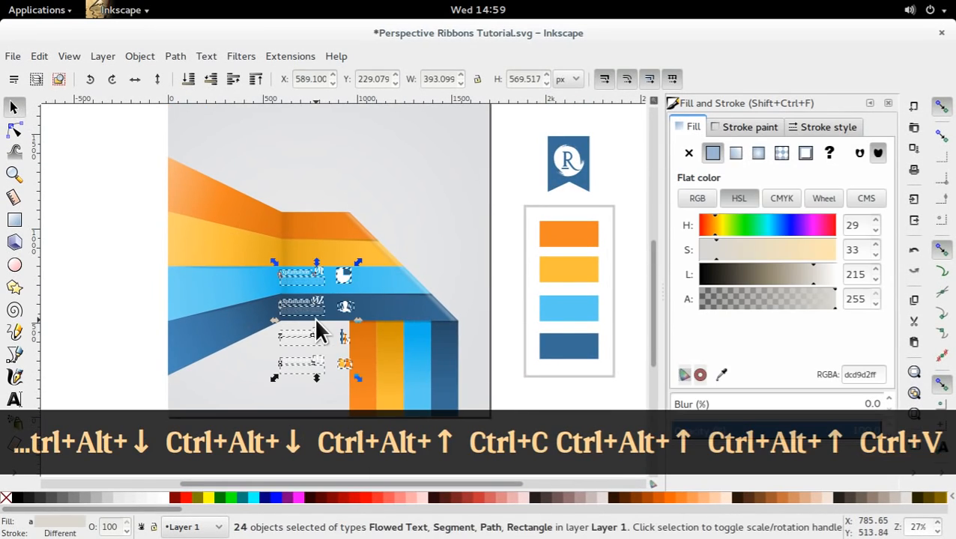
drag(327, 253, 320, 235)
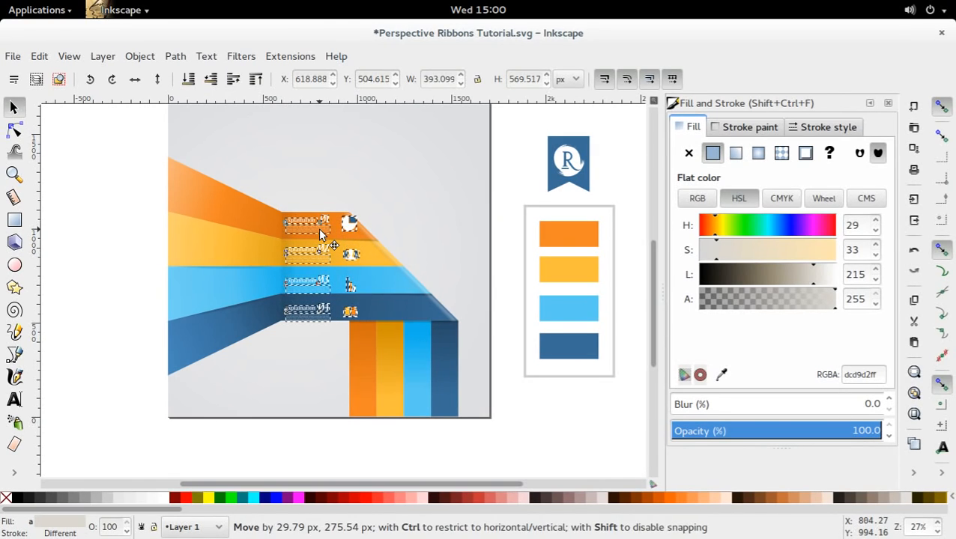
Scale the pasted labels and icons down proportionally to about 356 × 516 px and nudge them slightly up.
drag(361, 325, 359, 330)
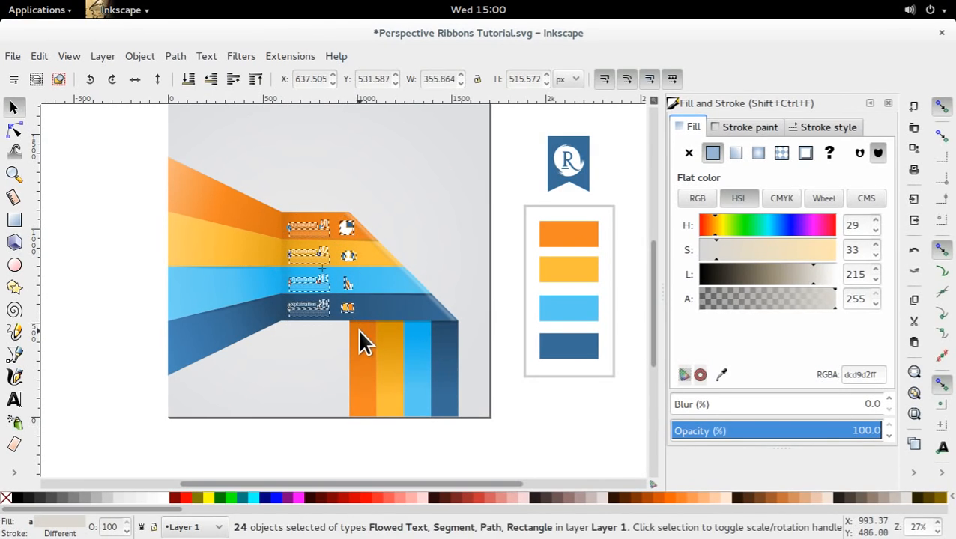
drag(322, 297, 324, 292)
click(135, 293)
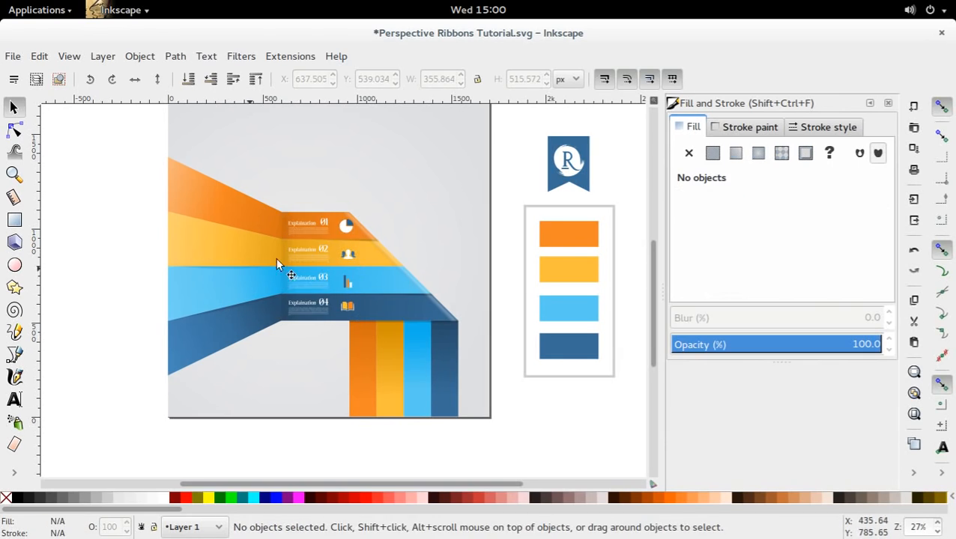
Move the four icons slightly left, closer to their labels, and save the document.
drag(335, 212, 360, 292)
drag(363, 328, 339, 310)
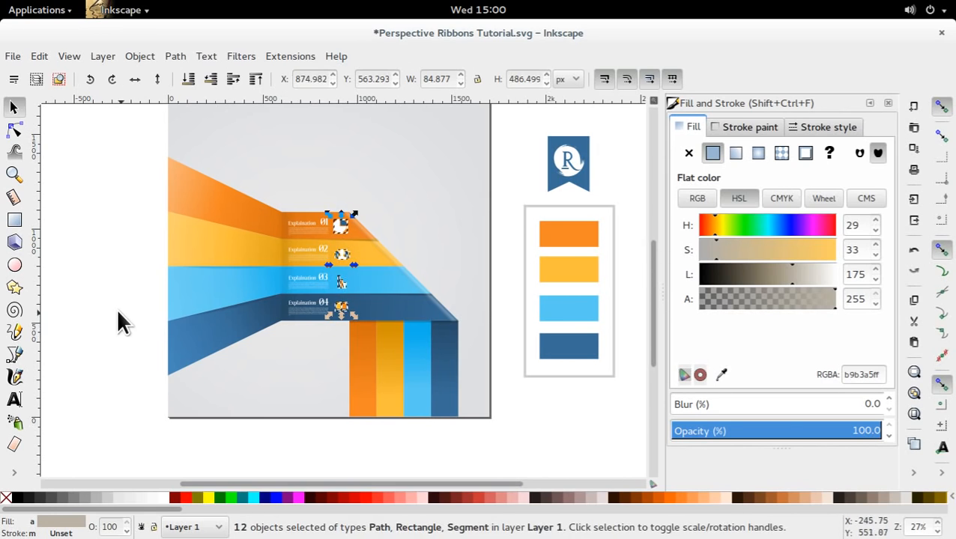
click(148, 296)
drag(242, 307, 227, 277)
key(ctrl+s)
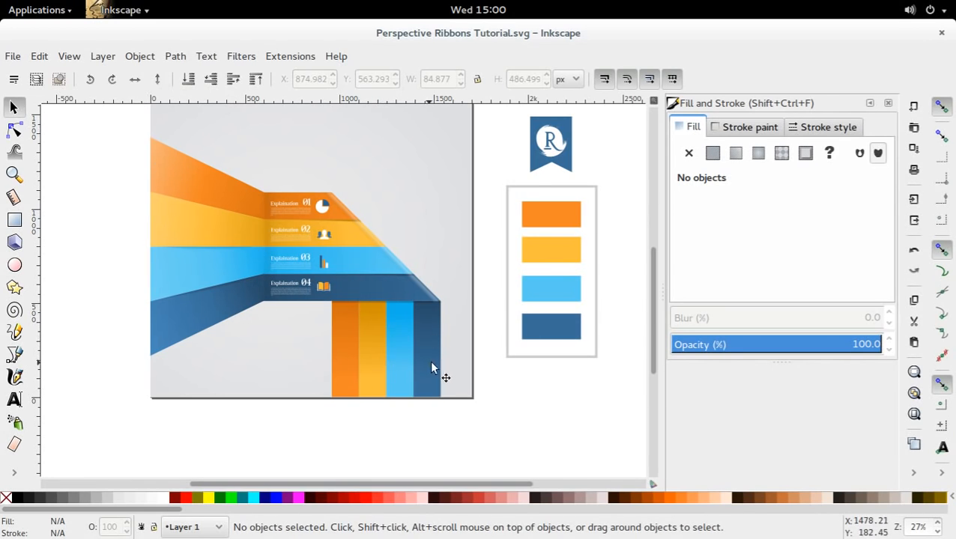
drag(364, 260, 384, 280)
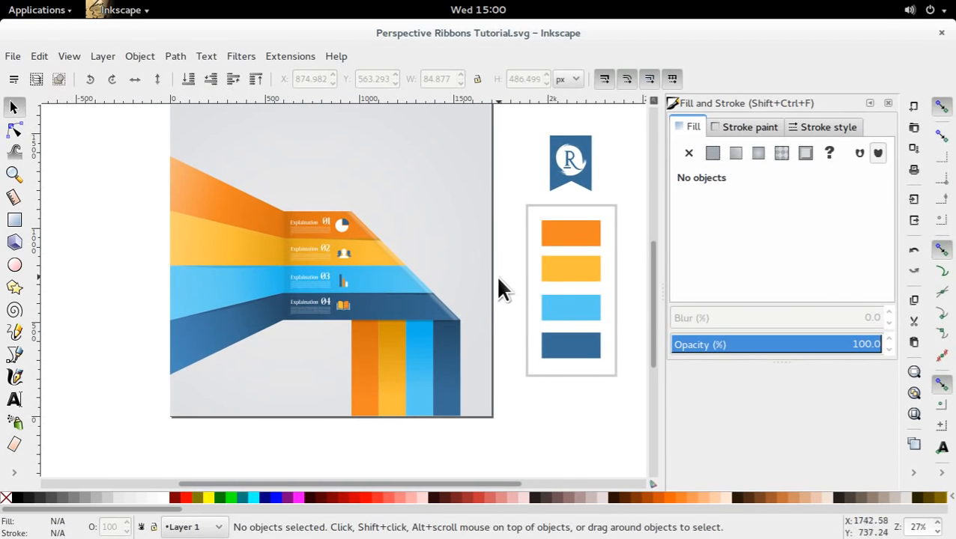
drag(497, 277, 481, 305)
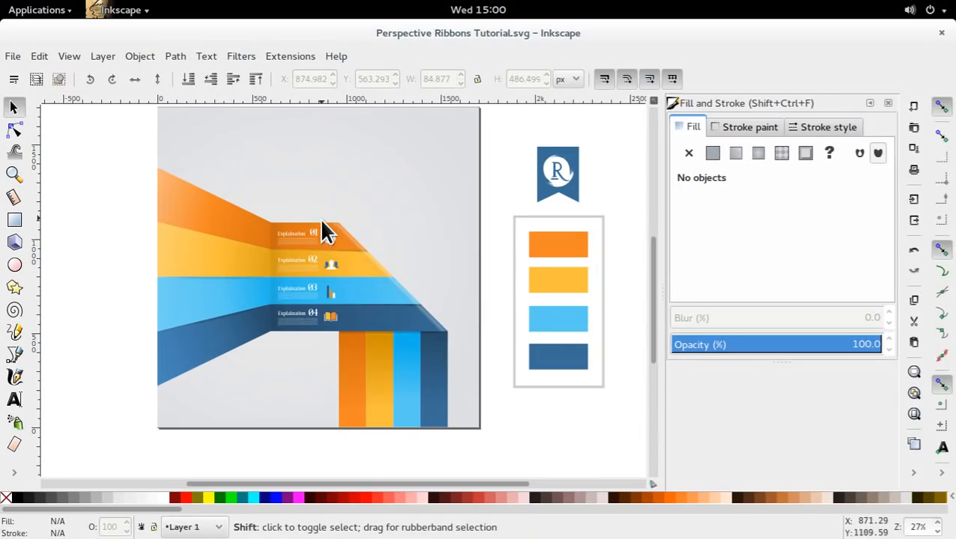
Save the document, switch to the finished Perspective Ribbons.svg, and copy the small icon row with its four colour swatches near the page's bottom.
drag(354, 300, 366, 291)
key(ctrl+s)
mouse_move(1, 1)
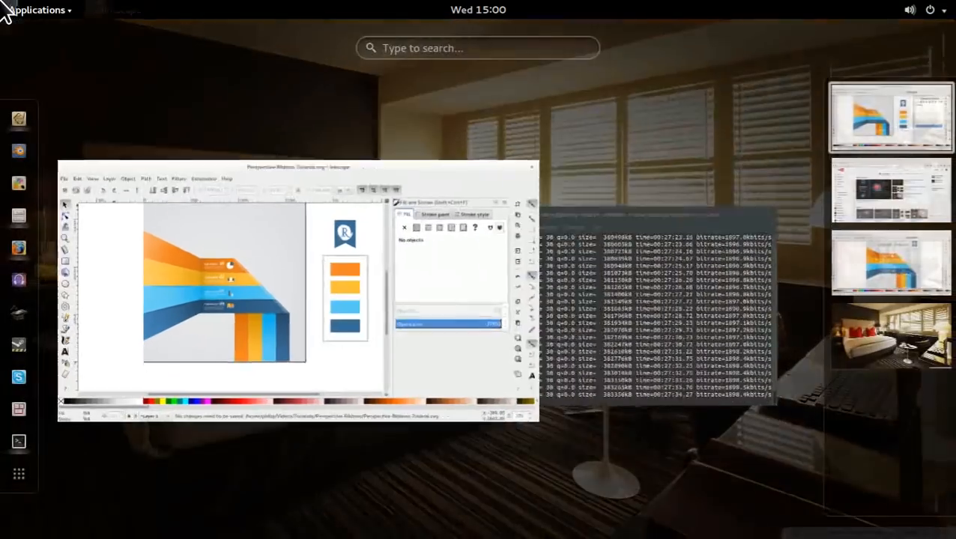
click(370, 322)
key(ctrl+s)
key(ctrl+alt+Down)
key(ctrl+alt+Down)
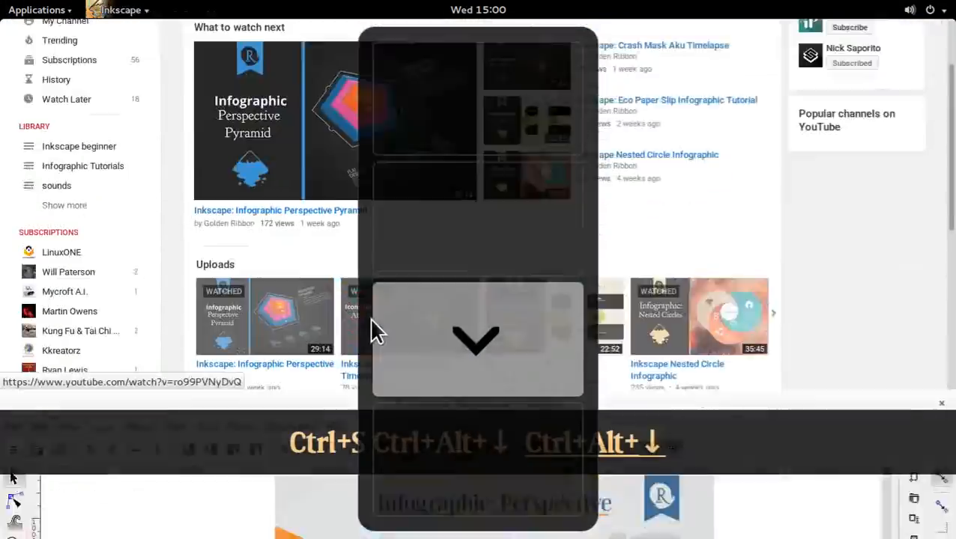
scroll(321, 327, down, 8)
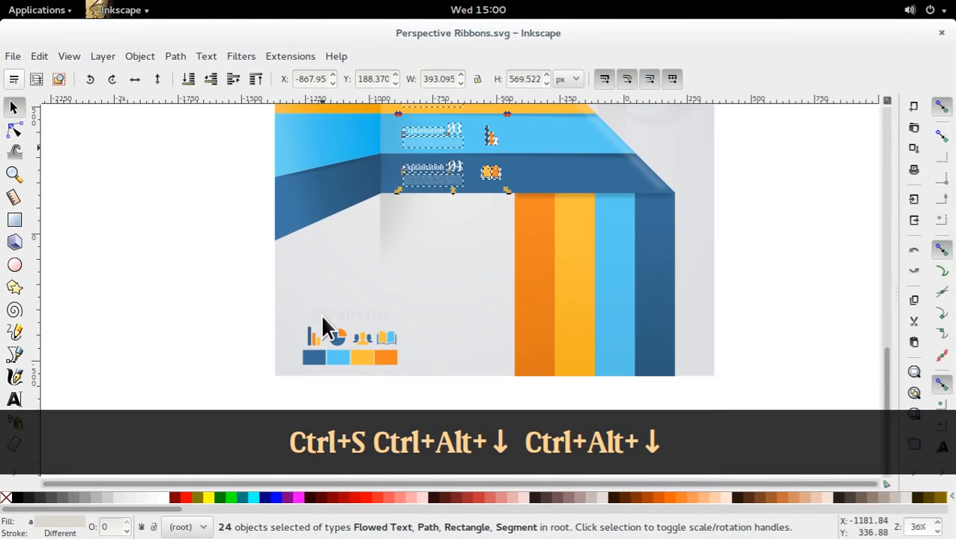
drag(278, 301, 408, 209)
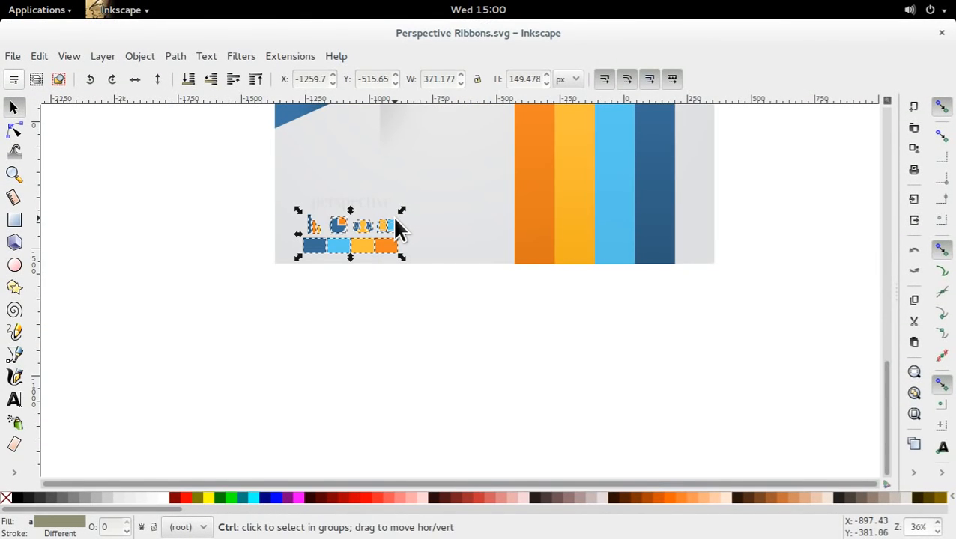
key(ctrl+c)
key(ctrl+alt+Up)
key(ctrl+alt+Up)
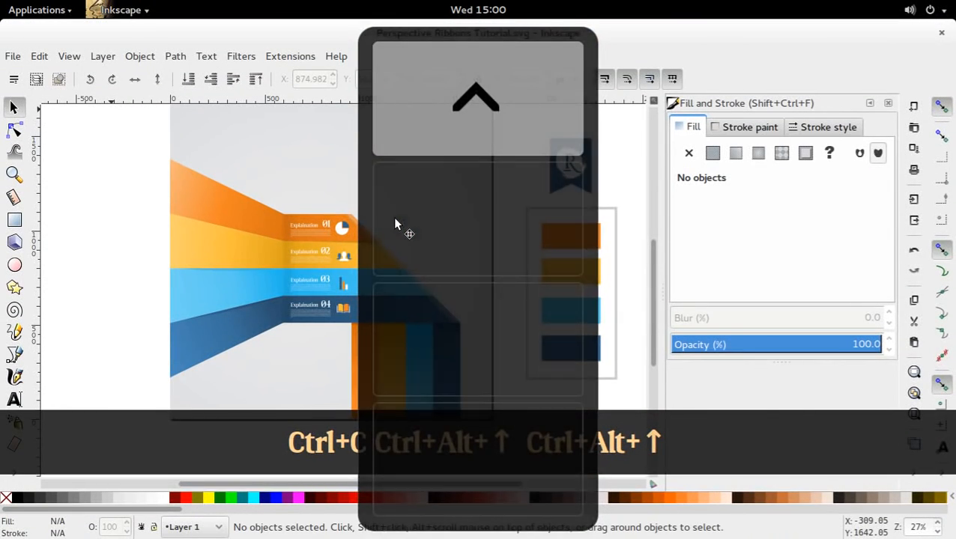
Paste the icon row and swatches into Perspective Ribbons Tutorial.svg, place them in the page's lower-left corner, and save.
key(ctrl+v)
drag(152, 375, 322, 311)
click(290, 357)
drag(290, 357, 246, 395)
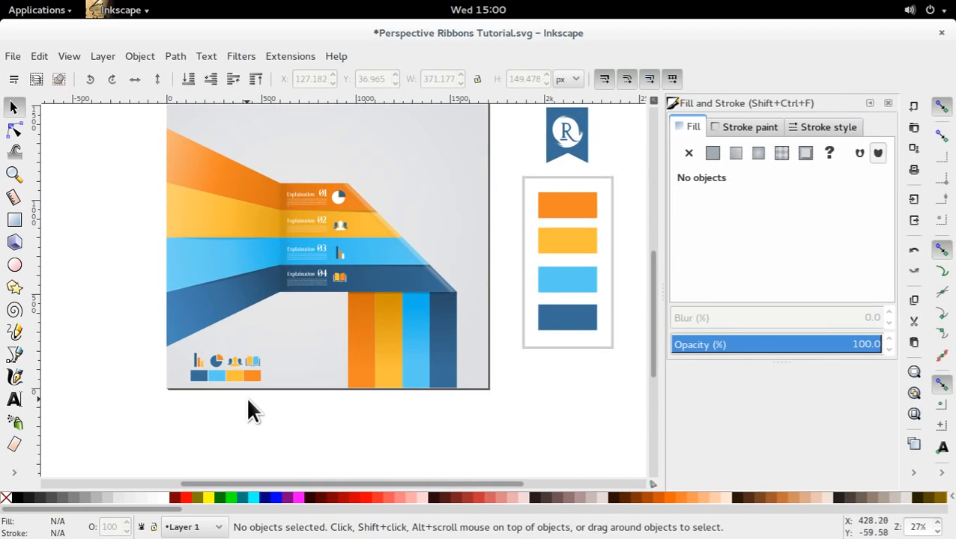
key(ctrl+s)
Duplicate the number 01, enlarge the copy near the page's upper edge, and replace its text with "Perspectibe".
drag(343, 194, 341, 159)
click(359, 262)
key(ctrl+d)
double_click(373, 170)
text(Pe)
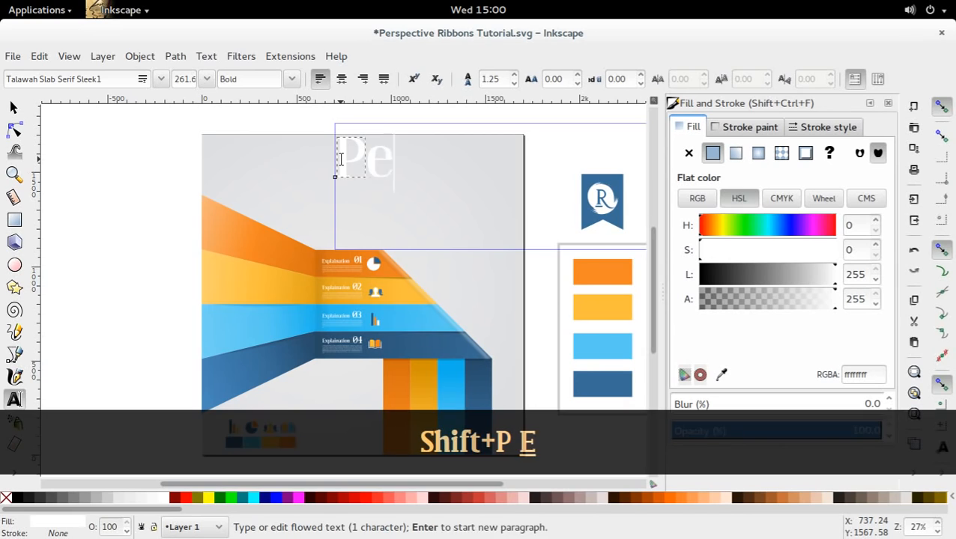
text(rspectibe)
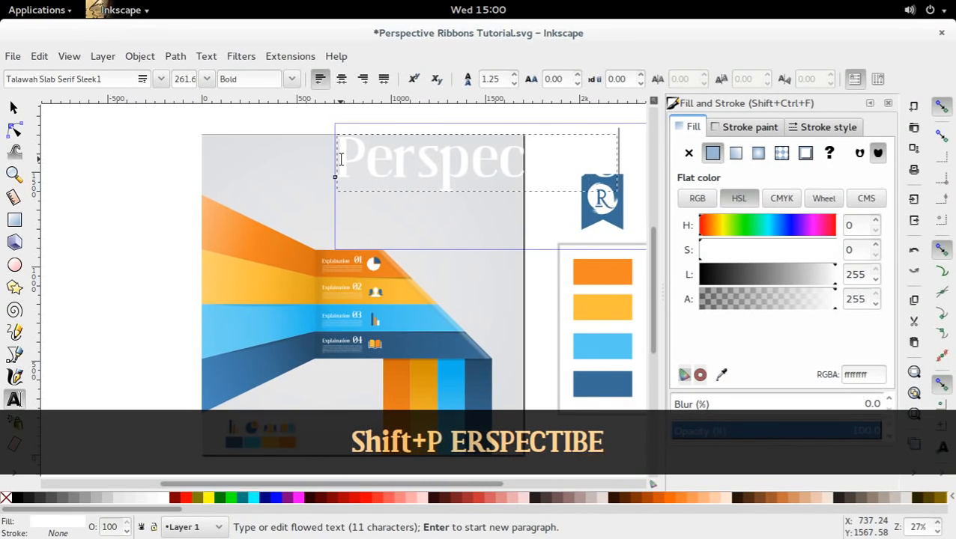
click(13, 107)
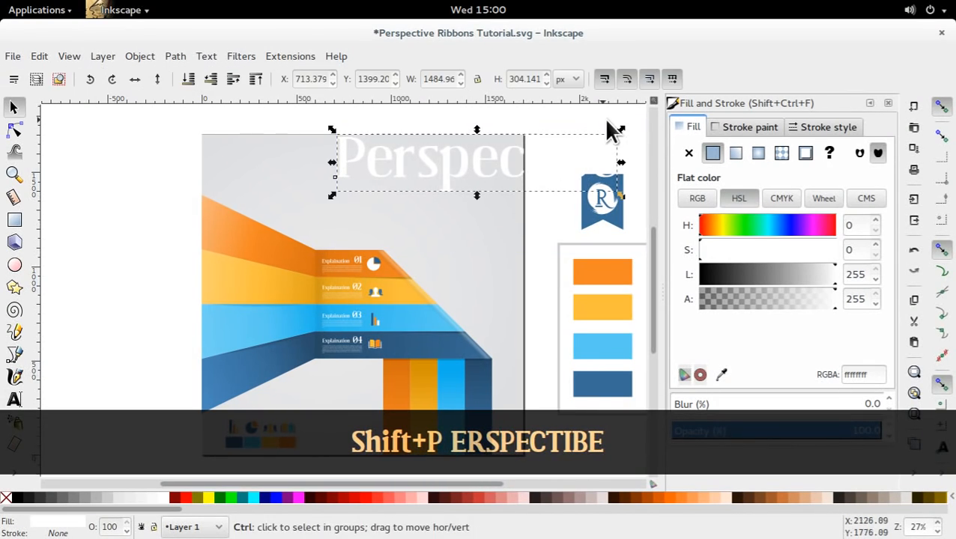
Scale the title text down to about 503 × 103 px near the page's upper edge and fill it with the fourth stripe's dark blue.
drag(614, 128, 372, 155)
key(d)
click(400, 342)
key(s)
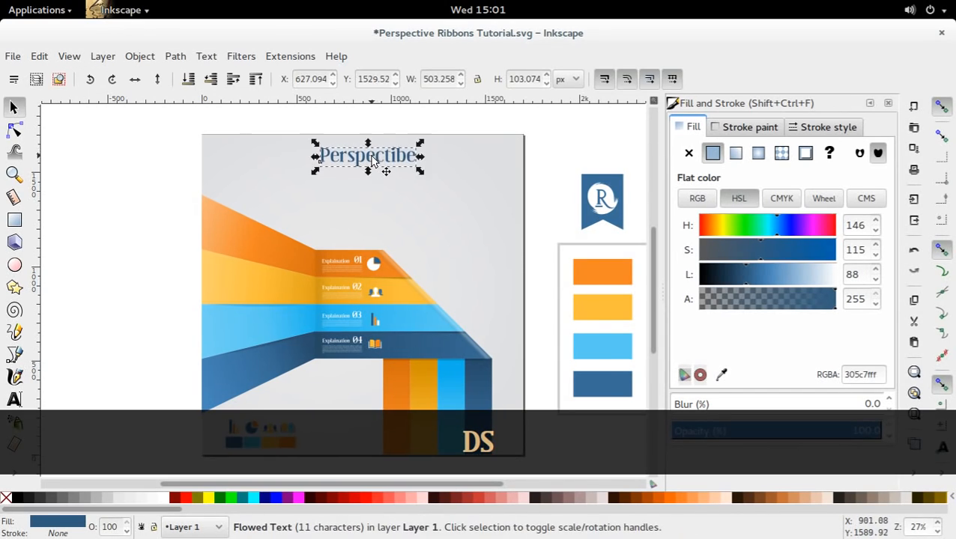
Correct the title's text to "Perspective Ribbons" and move it left towards the page's centre.
click(372, 155)
double_click(404, 164)
key(s)
click(405, 160)
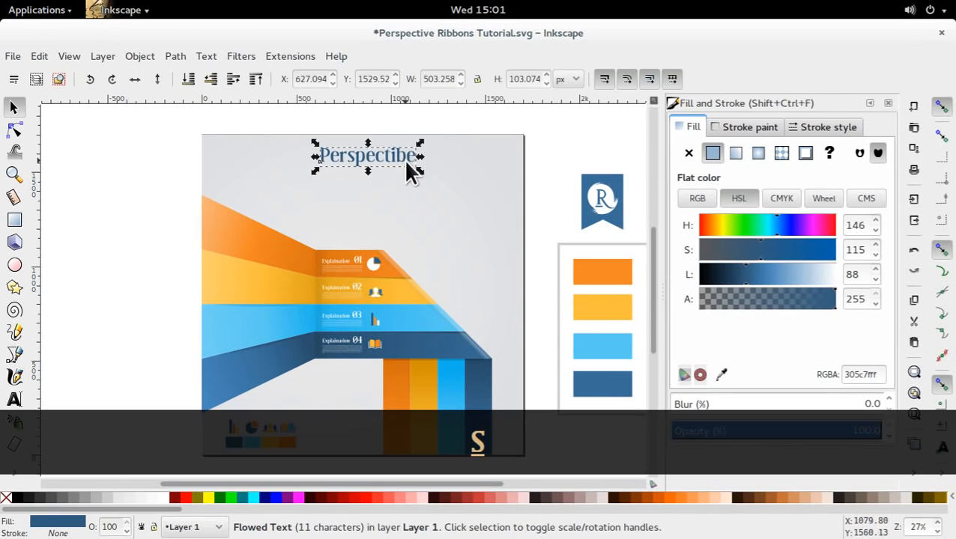
click(406, 158)
key(t)
key(BackSpace)
text(v)
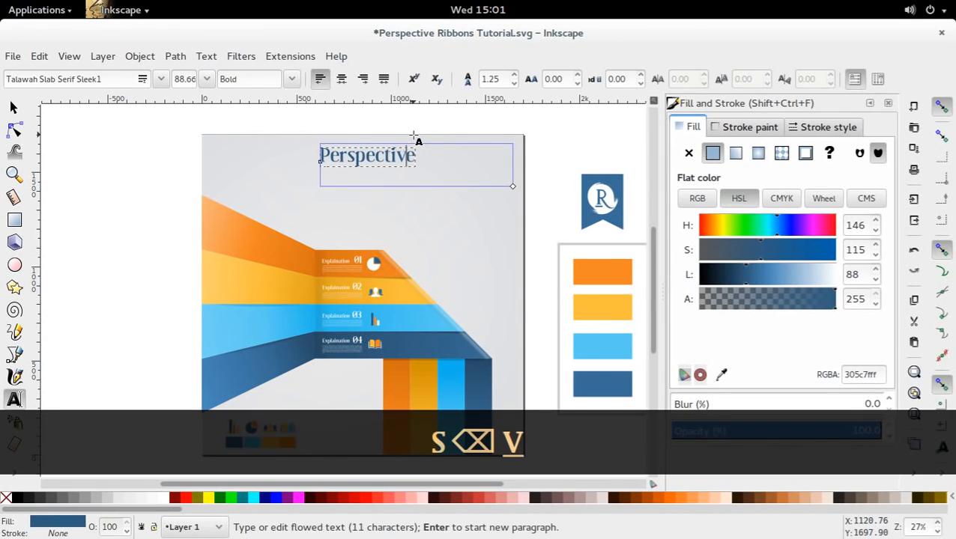
key(Right)
text(Ribbons)
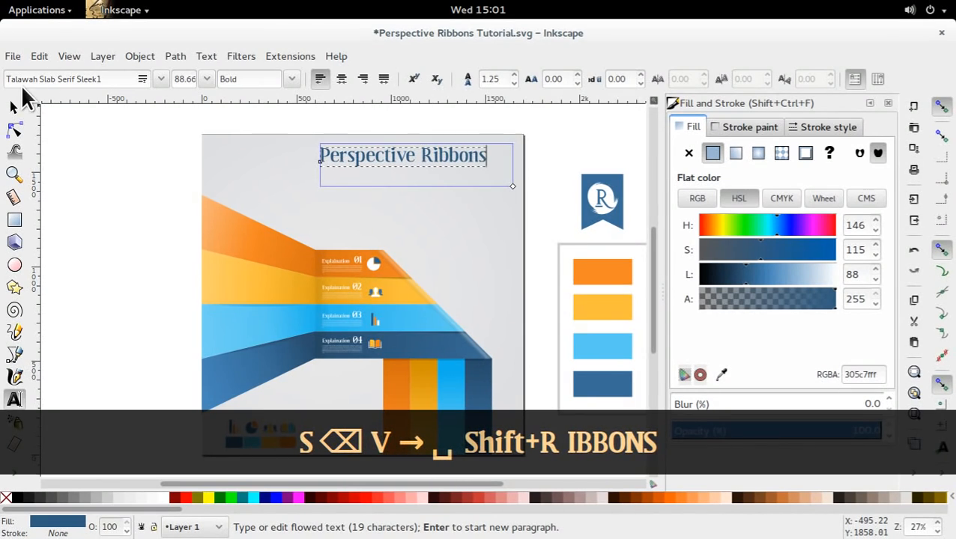
click(14, 107)
drag(465, 162, 420, 167)
Draw a thin underline rectangle about 879 × 7 px beneath the title, filled with the palette's orange at 100% opacity.
click(14, 220)
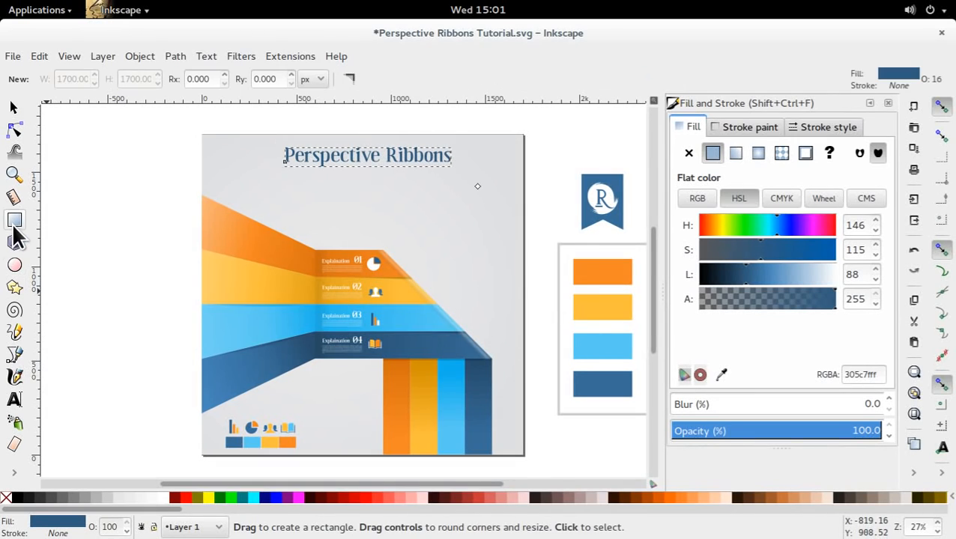
drag(286, 163, 452, 166)
key(s)
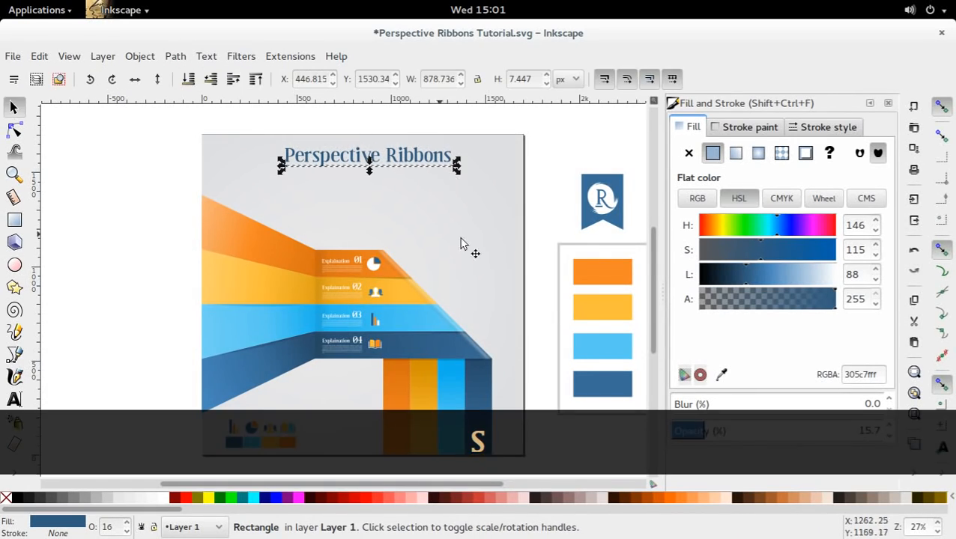
key(d)
click(582, 271)
key(s)
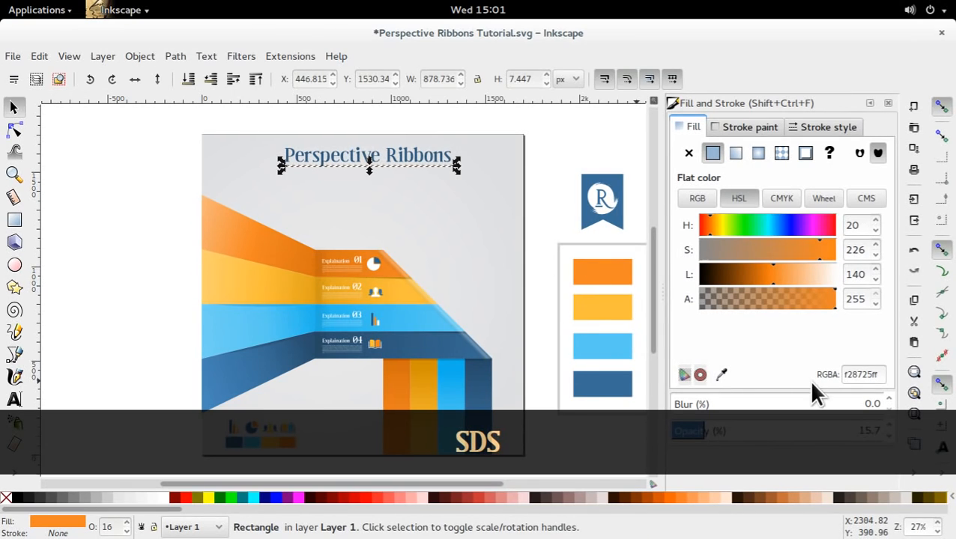
drag(780, 433, 951, 419)
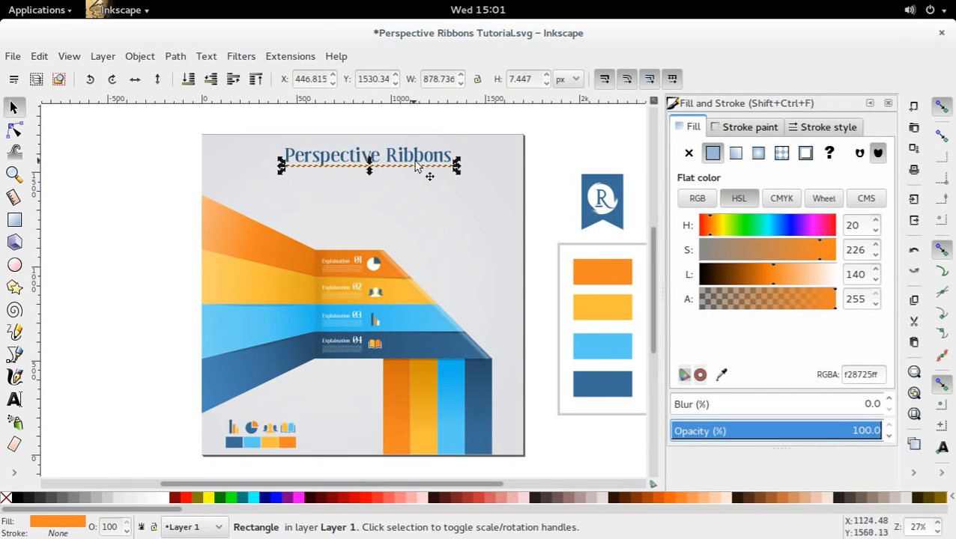
click(541, 201)
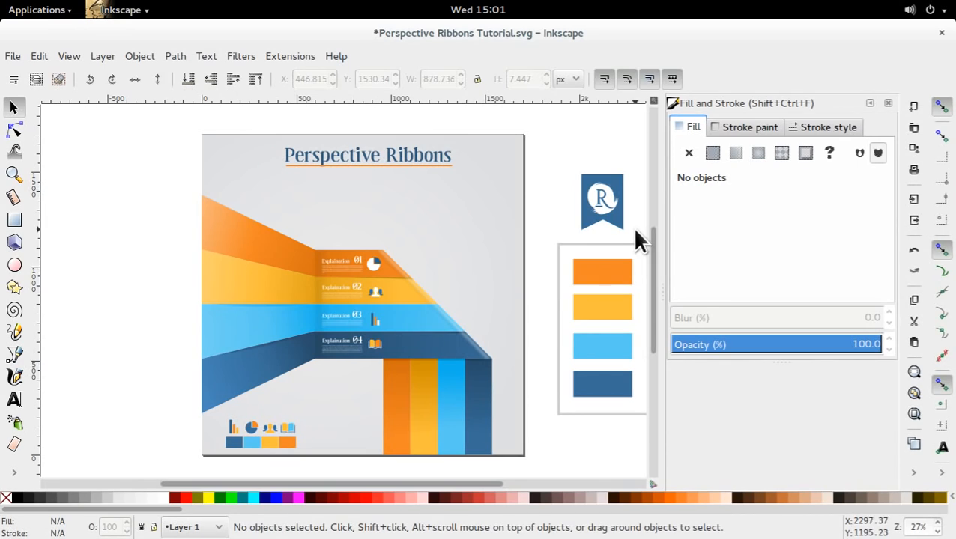
Place the R ribbon badge in the page's upper-right corner and put a duplicate of the title just above the first stripe.
mouse_move(602, 210)
mouse_down()
mouse_move(497, 179)
mouse_move(523, 203)
mouse_move(482, 183)
mouse_up()
click(542, 162)
click(398, 150)
key(ctrl+d)
drag(398, 150, 210, 213)
Cut the duplicate title down to its first letter, enlarge it, and replace it with a lowercase "p" about 434 × 698 px.
double_click(410, 217)
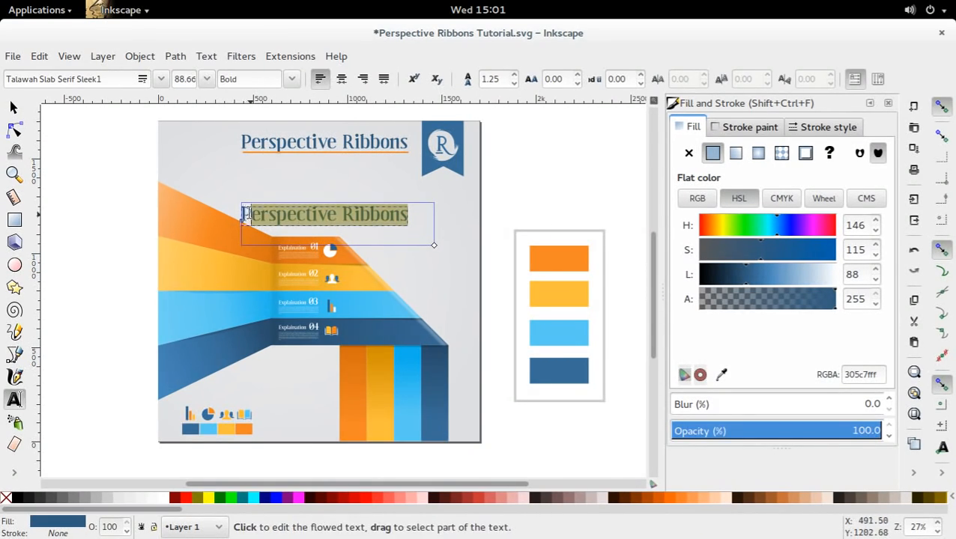
key(BackSpace)
click(9, 108)
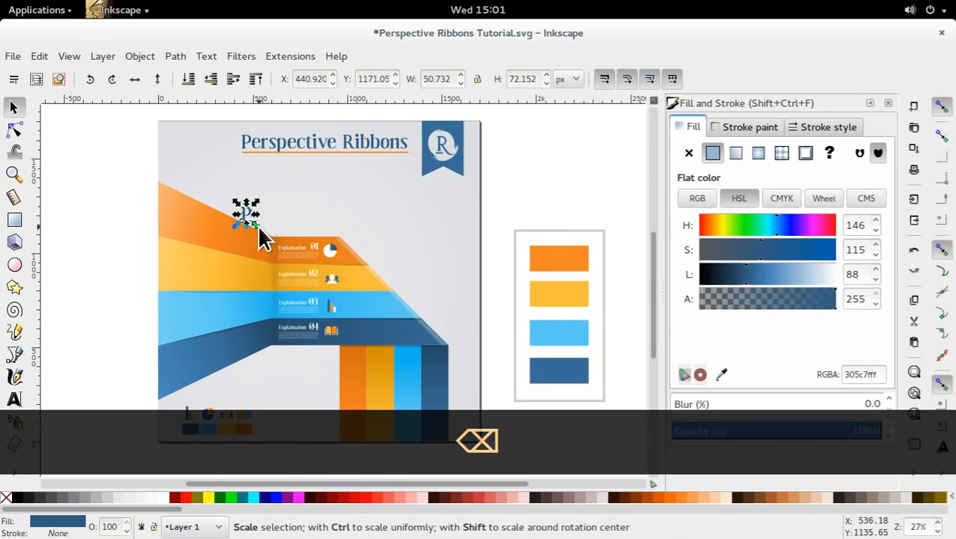
drag(257, 226, 291, 275)
drag(269, 191, 388, 226)
double_click(444, 216)
text(p)
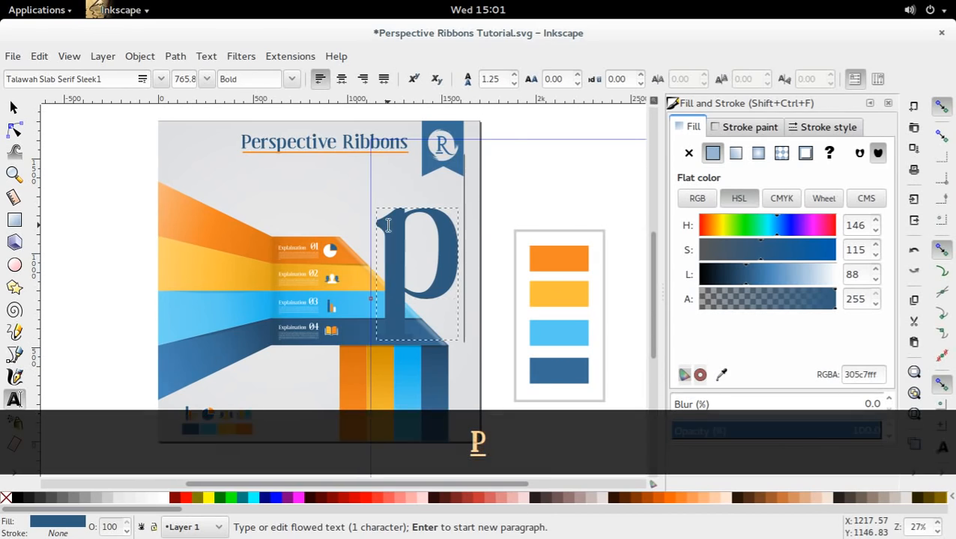
click(13, 110)
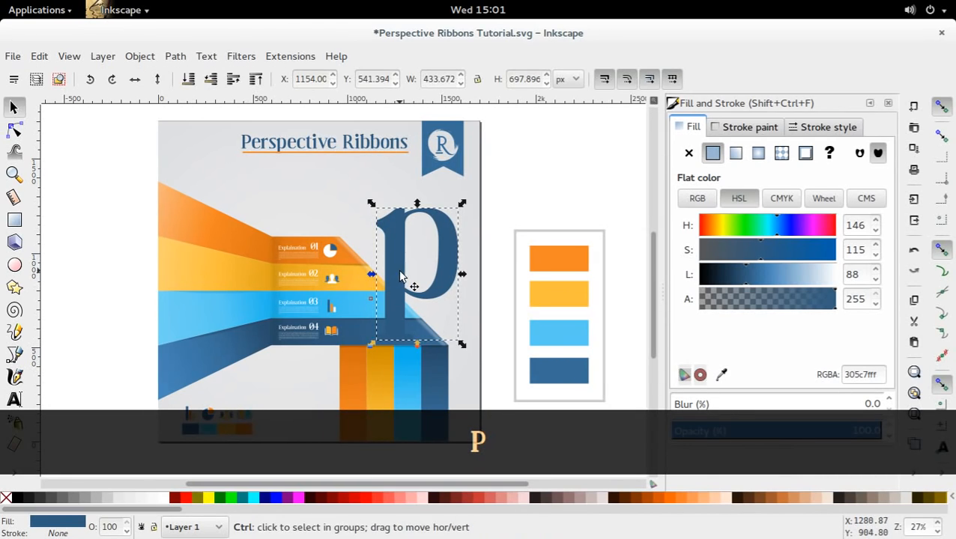
Stack the large letter p behind the ribbons but above the page background, and move it up and left.
drag(412, 283, 403, 263)
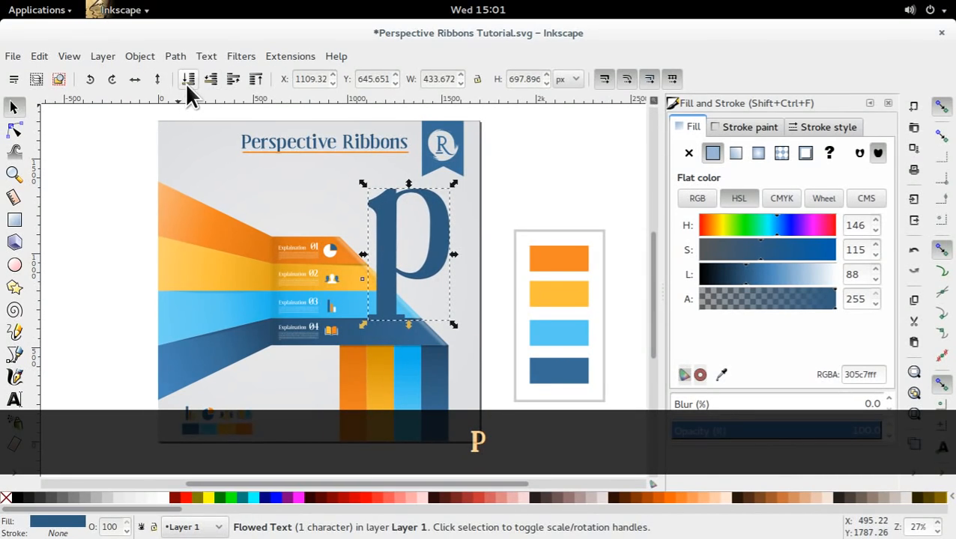
click(189, 81)
click(236, 78)
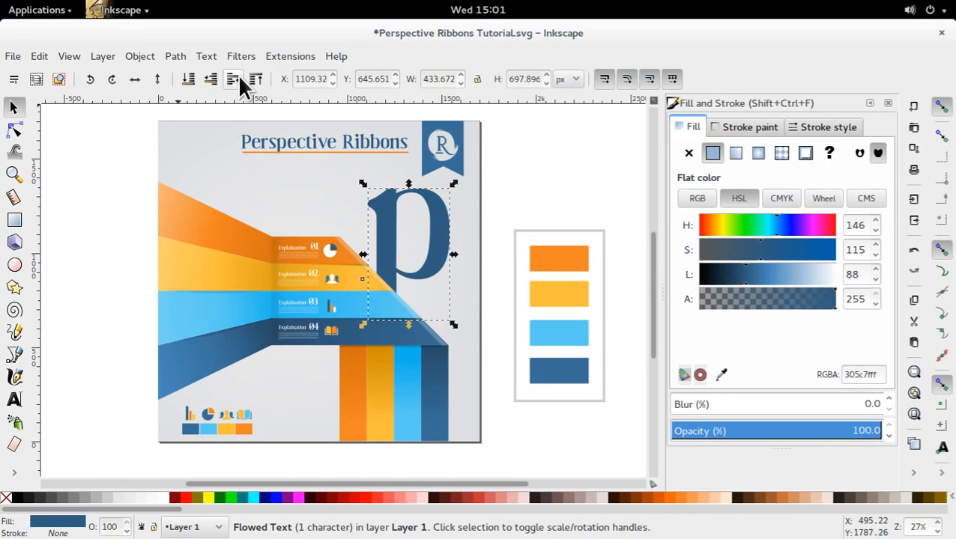
drag(405, 244, 370, 217)
Fill the letter p with the sampled background grey, darken it slightly as a watermark, and shift it a little right.
key(d)
click(330, 200)
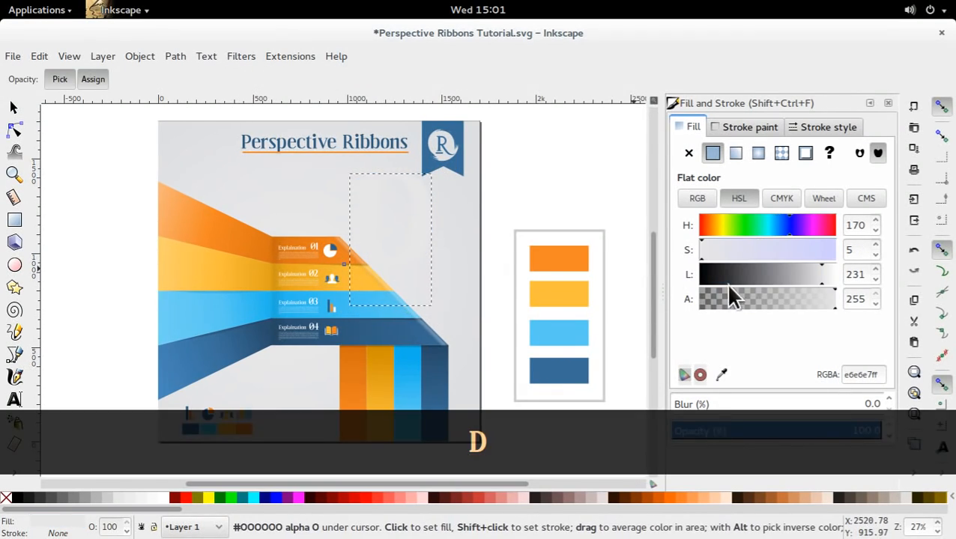
click(815, 275)
click(14, 108)
click(179, 278)
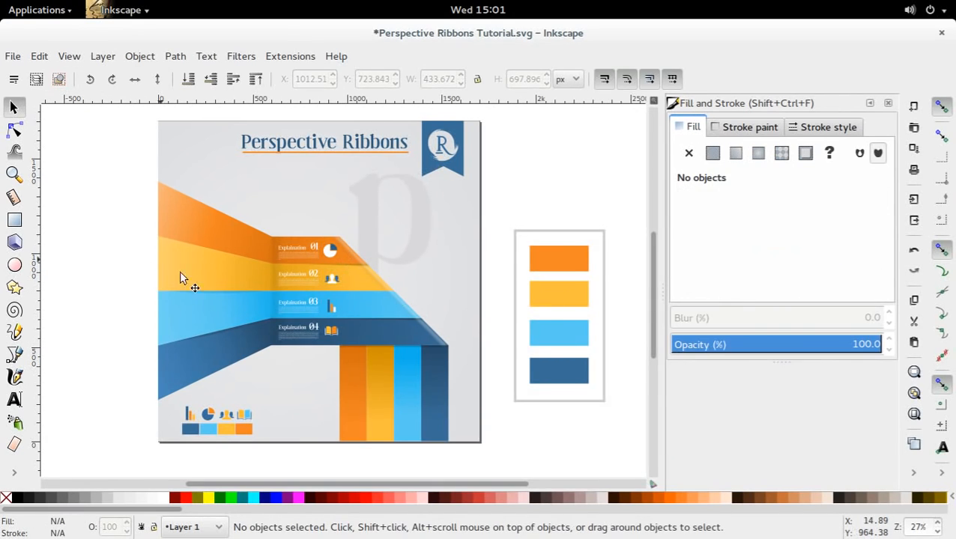
drag(228, 294, 262, 275)
drag(443, 236, 450, 240)
click(601, 185)
drag(601, 186, 545, 235)
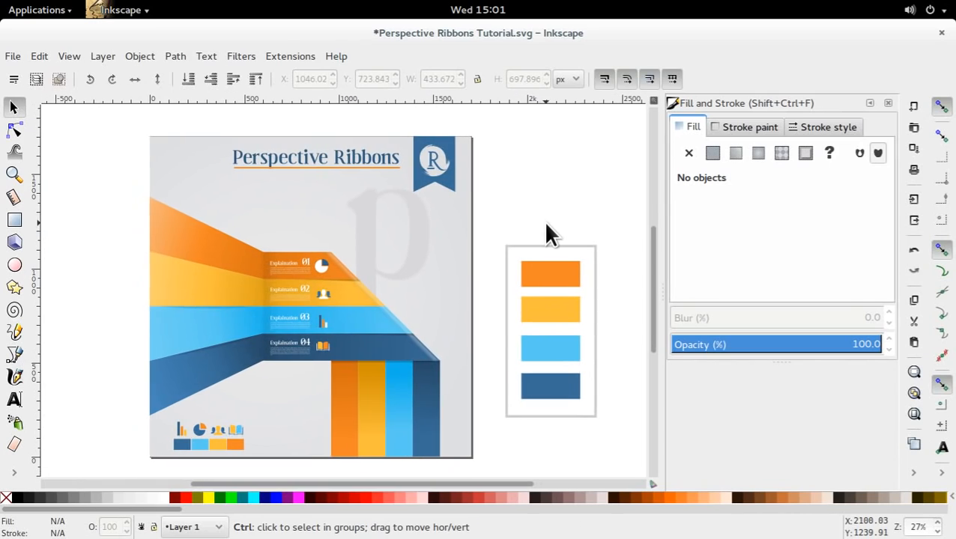
Move the title and its orange underline together slightly left, away from the R badge, and save the document.
scroll(545, 235, down, 2)
drag(376, 150, 454, 193)
key(ctrl+z)
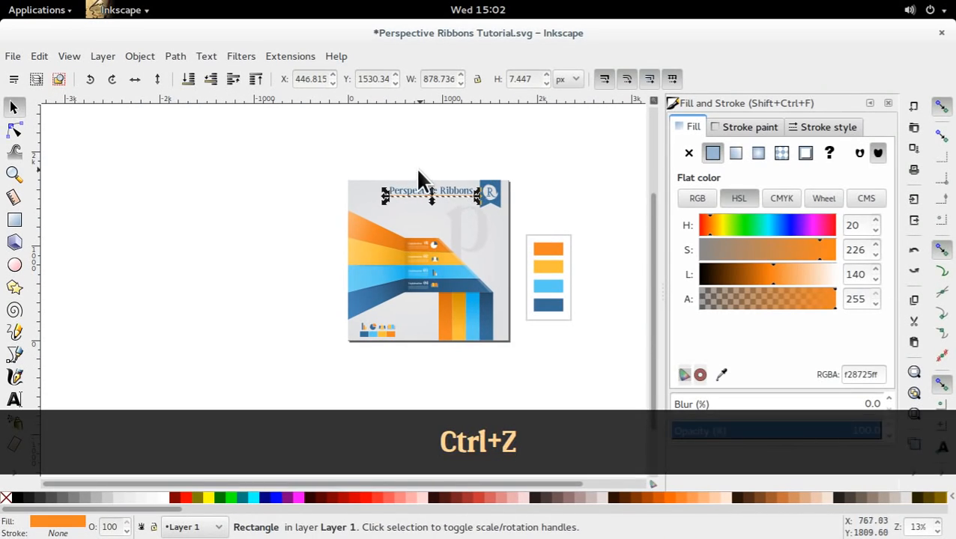
drag(376, 166, 463, 196)
click(438, 149)
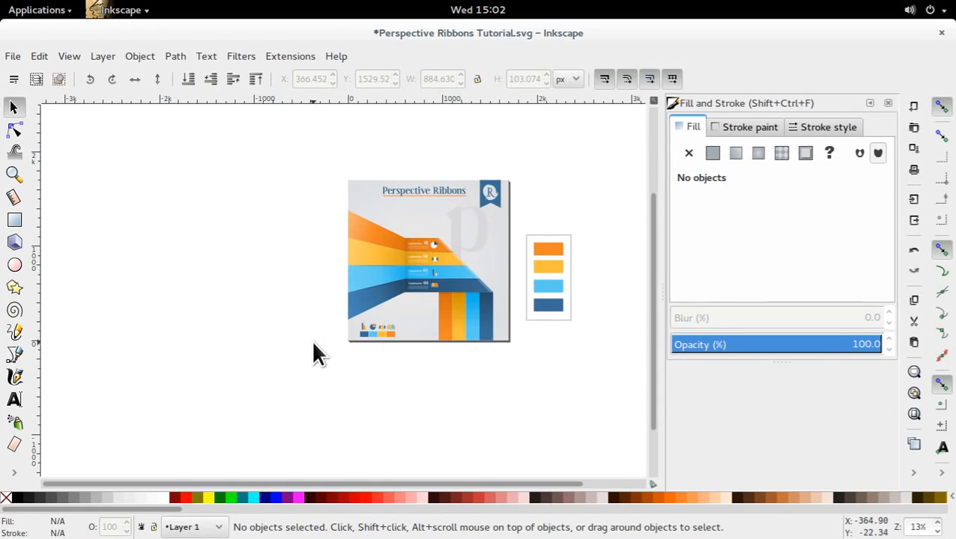
drag(526, 250, 439, 260)
key(ctrl+s)
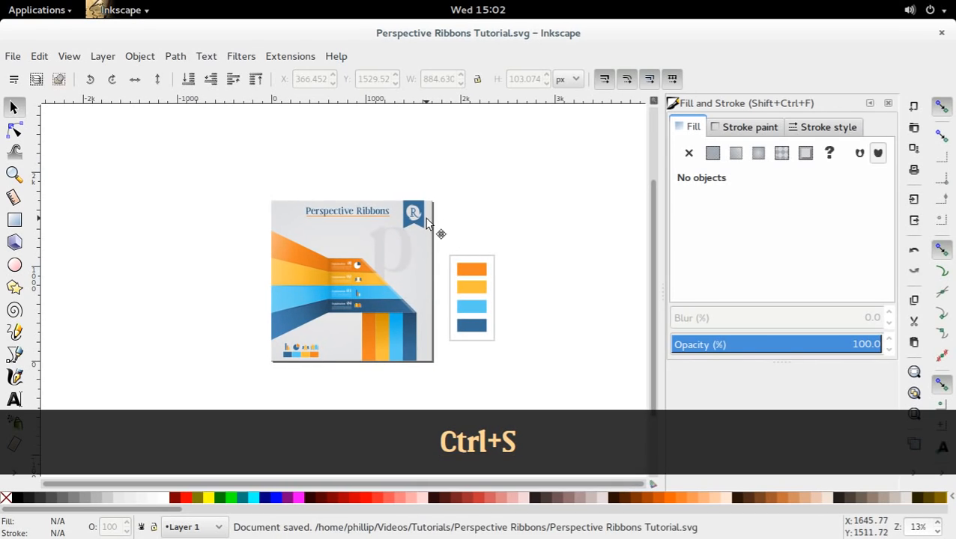
click(427, 220)
key(alt+Down)
key(alt+Up)
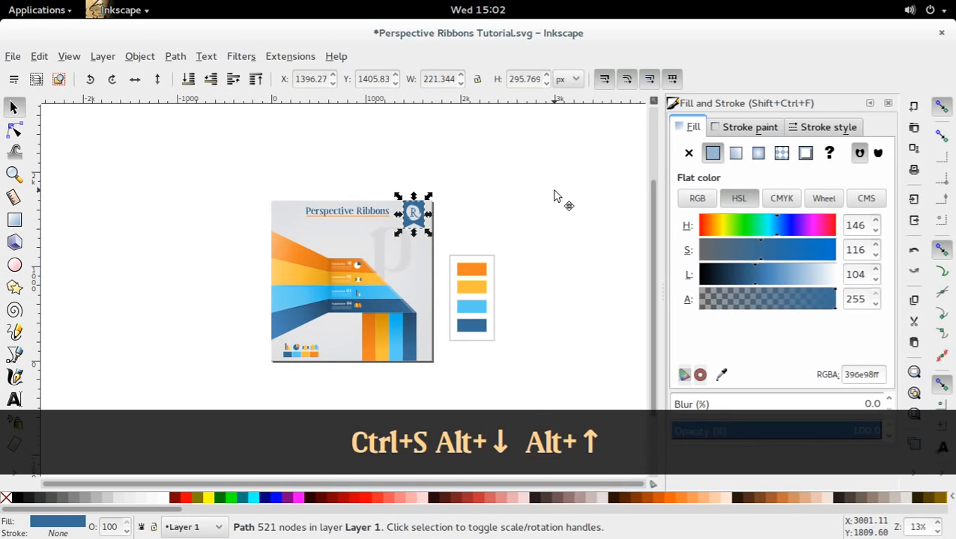
click(552, 194)
Move the framed four-colour palette beside the page slightly up and save the document.
drag(412, 171, 453, 145)
ctrl+scroll(443, 258, up, 1)
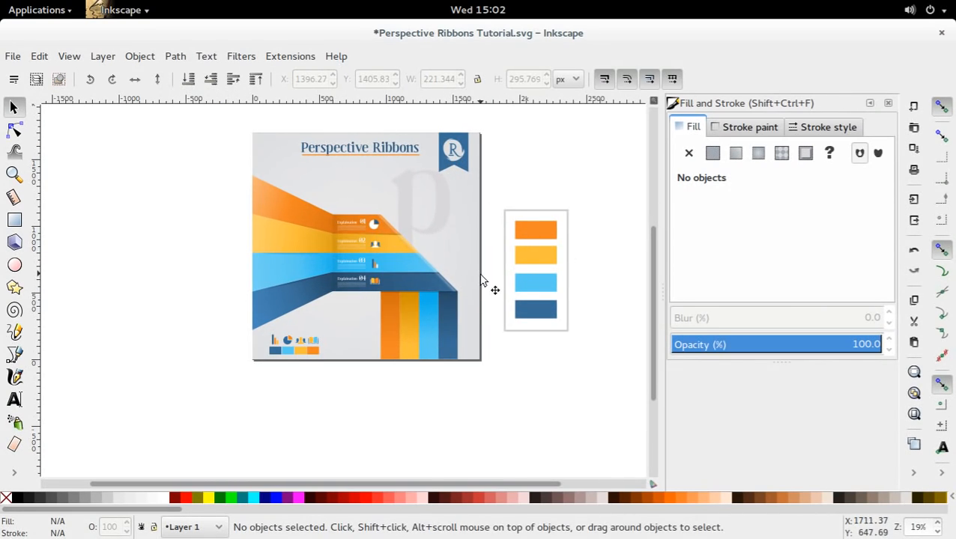
drag(482, 281, 487, 300)
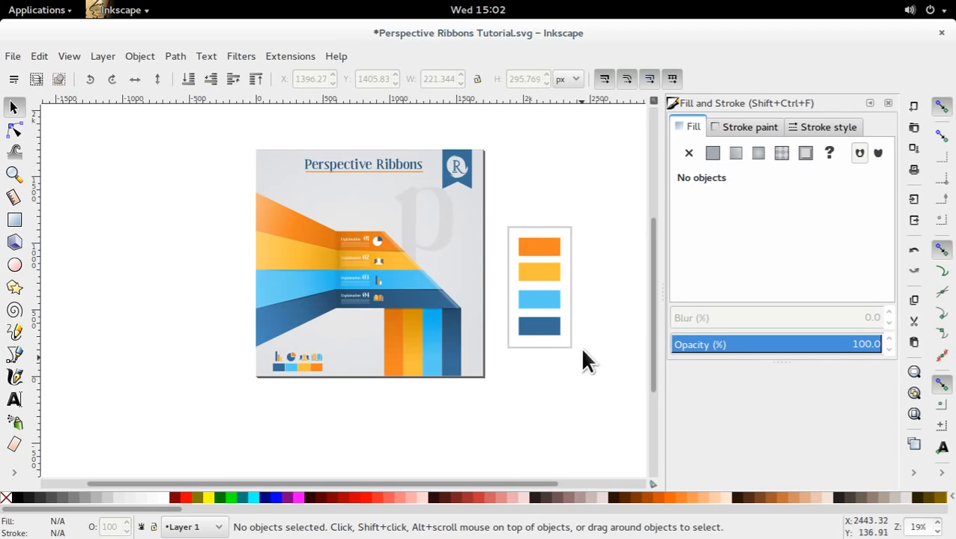
drag(585, 193, 528, 335)
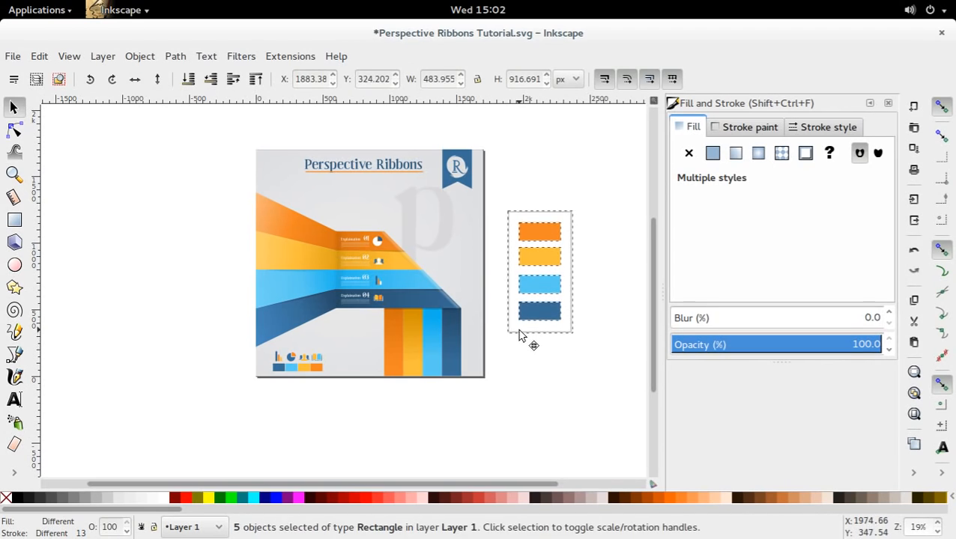
click(523, 357)
key(ctrl+s)
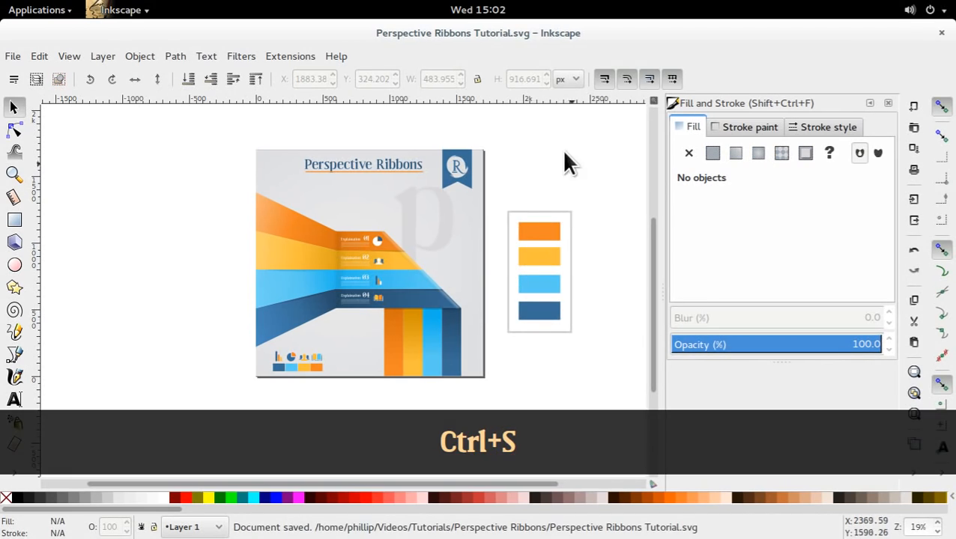
Select the Perspective Ribbons title text, save the document, and clear the selection.
drag(230, 140, 235, 233)
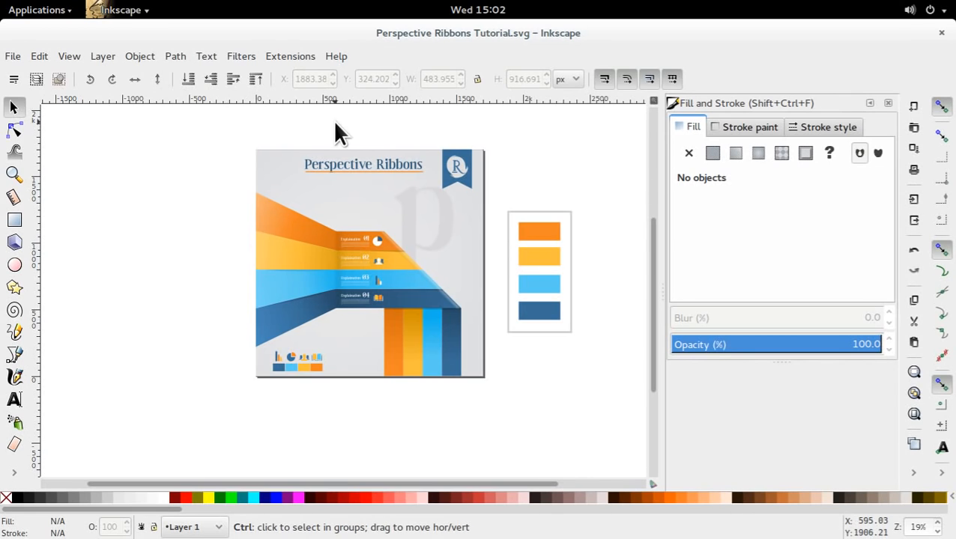
ctrl+scroll(349, 155, up, 4)
drag(420, 216, 285, 214)
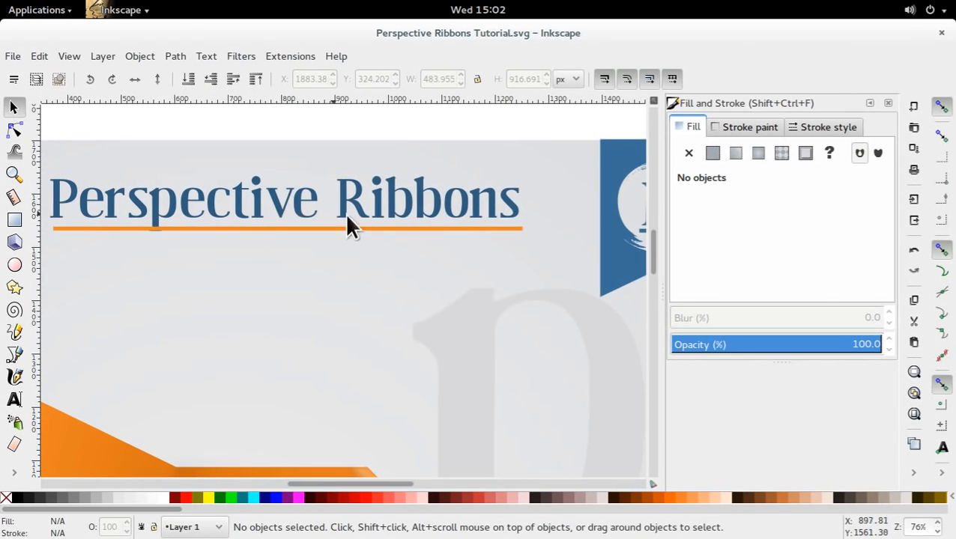
key(t)
click(370, 203)
click(13, 107)
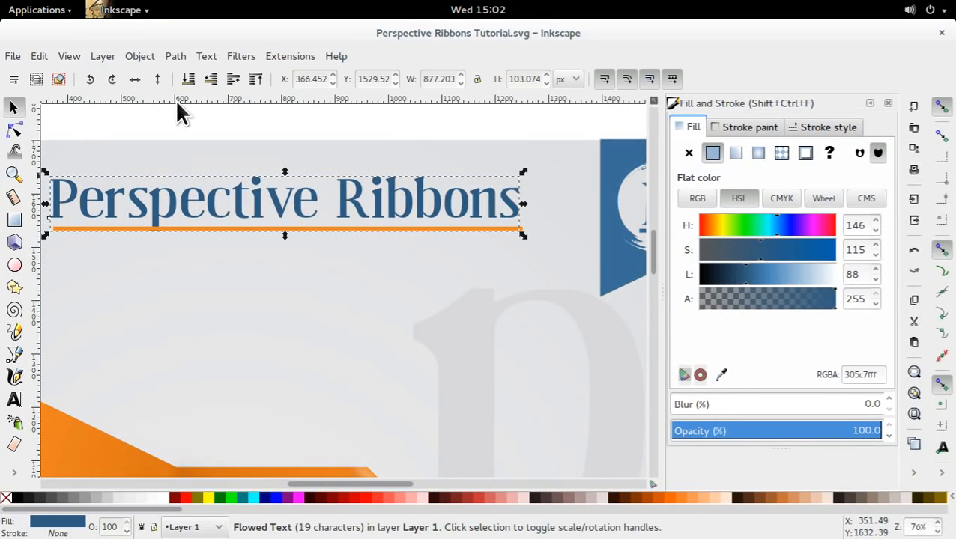
drag(230, 166, 300, 171)
key(ctrl+s)
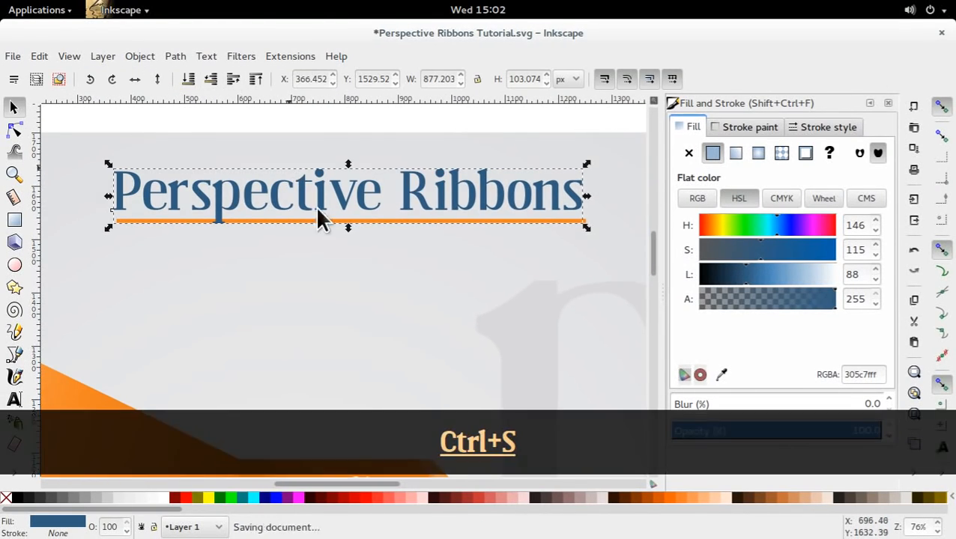
scroll(329, 217, down, 4)
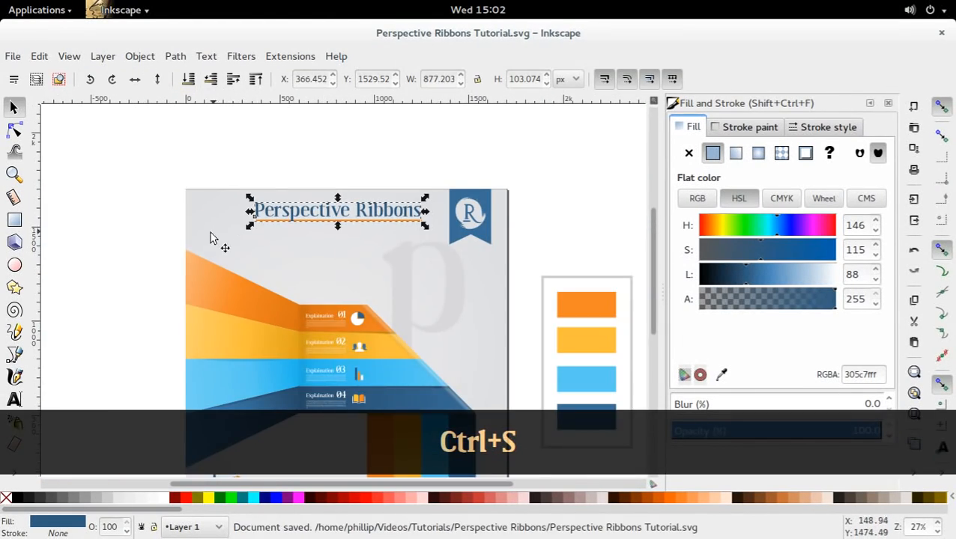
click(123, 254)
scroll(146, 239, down, 2)
scroll(147, 239, up, 1)
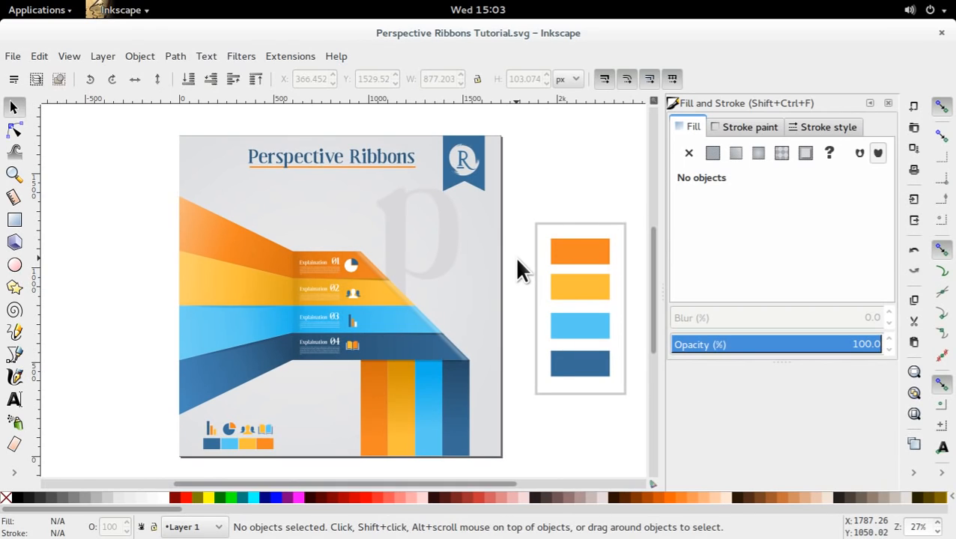
drag(602, 171, 535, 175)
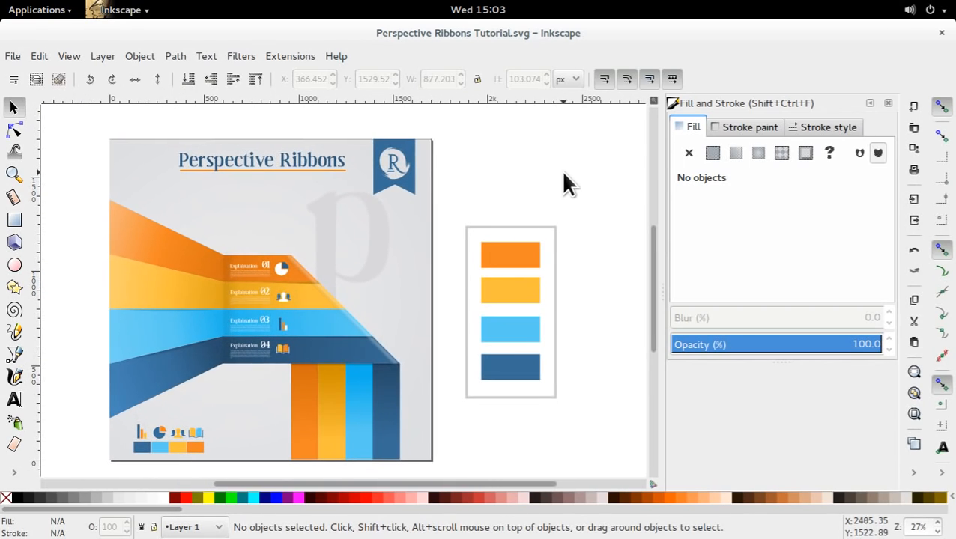
drag(434, 264, 487, 255)
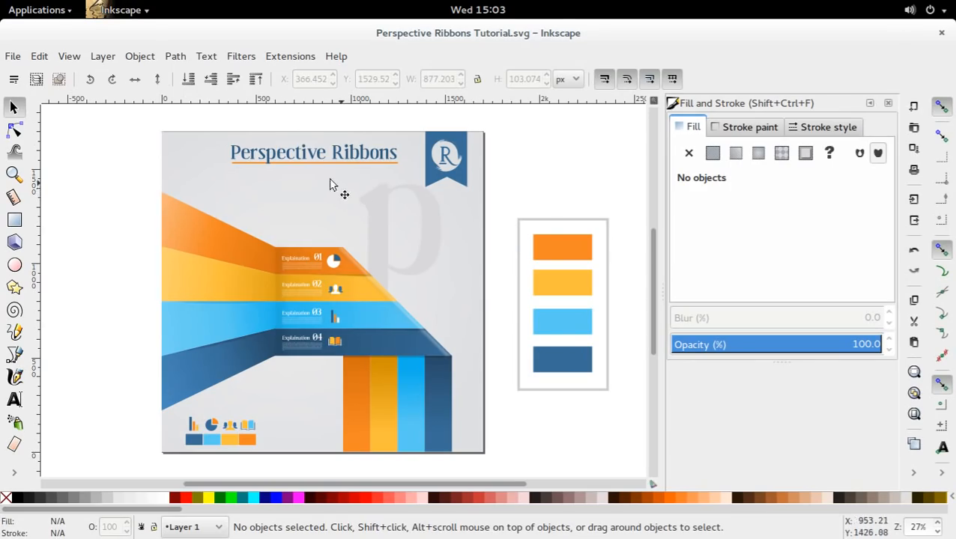
mouse_move(1, 1)
click(616, 278)
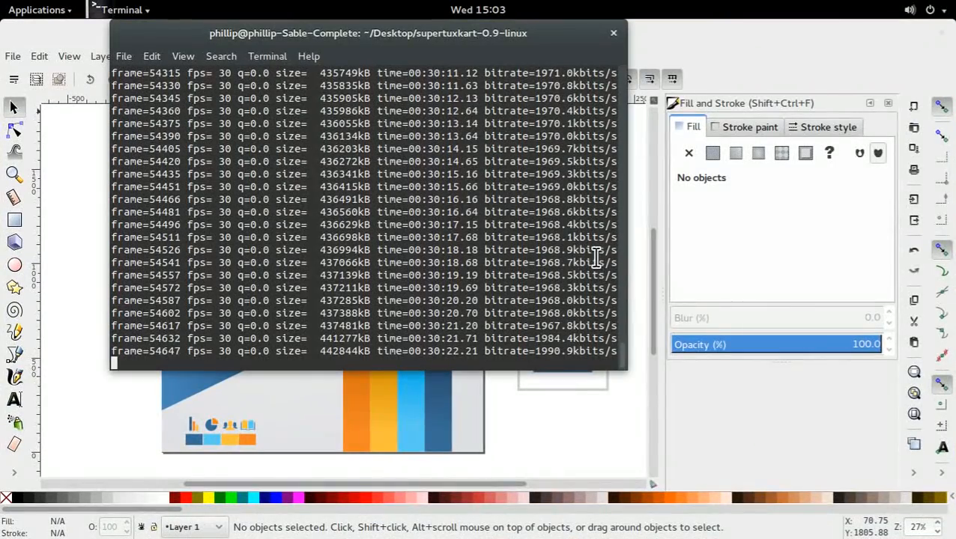